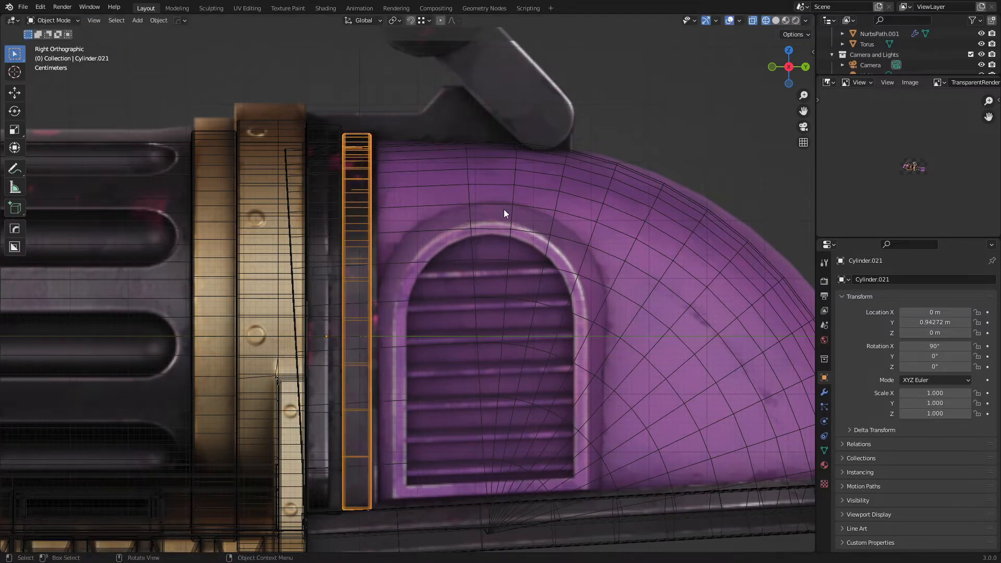
Step: Clear the selection and switch the viewport from wireframe to solid shading
key(a)
key(a)
click(295, 251)
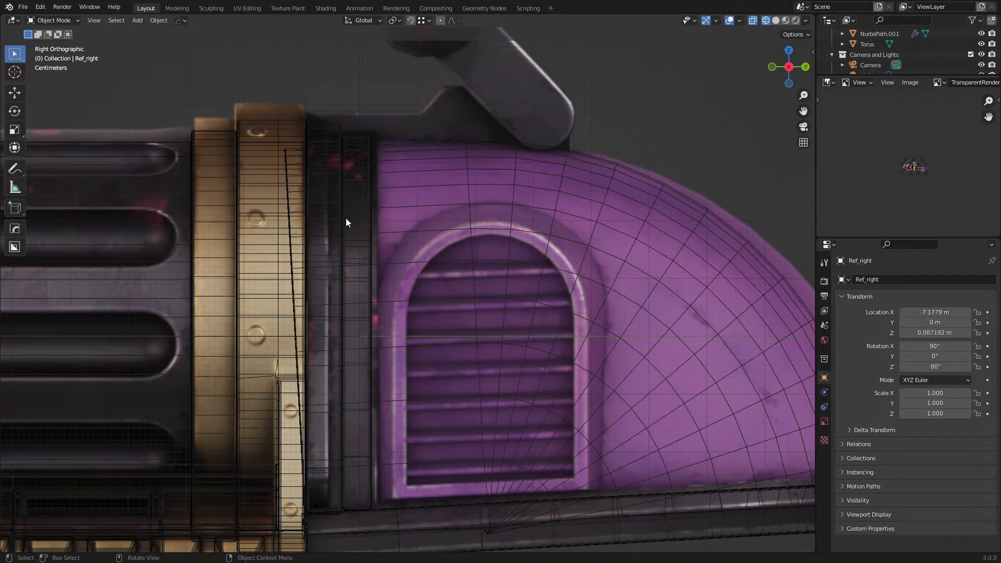
key(a)
key(shift+z)
scroll(499, 216, down, 4)
key(alt+a)
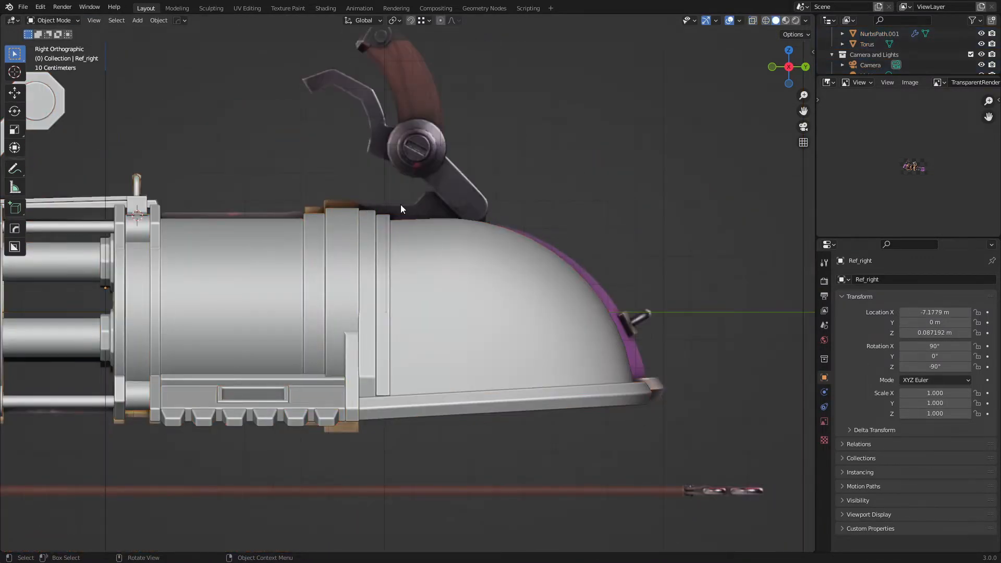
scroll(627, 199, down, 5)
Step: Add a cube, scale it to about 0.181, and place it near the foot of the rear handle
key(shift+a)
mouse_move(653, 261)
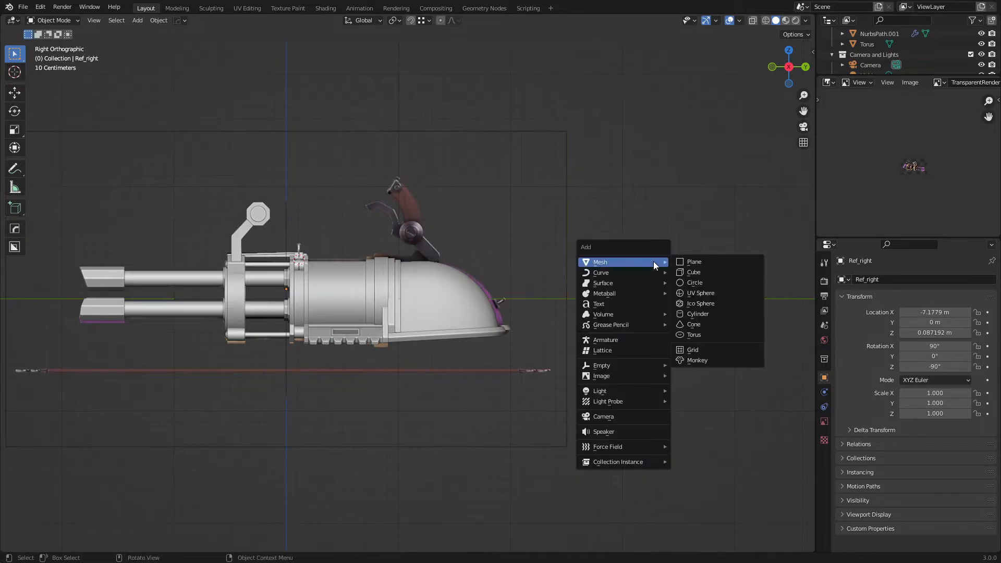
click(684, 273)
key(s)
key(Return)
key(g)
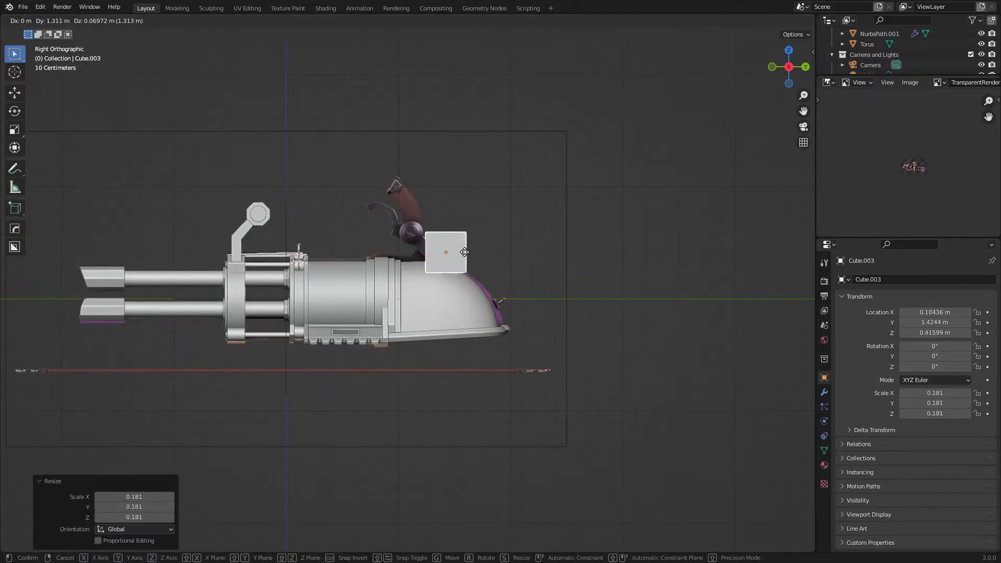
click(437, 252)
Step: Shrink the cube to a scale of about 0.085 and move it onto the handle's base bracket, using wireframe shading
scroll(505, 252, up, 5)
key(s)
click(469, 222)
shift+middle_drag(513, 227, 499, 298)
scroll(499, 298, up, 4)
key(shift+z)
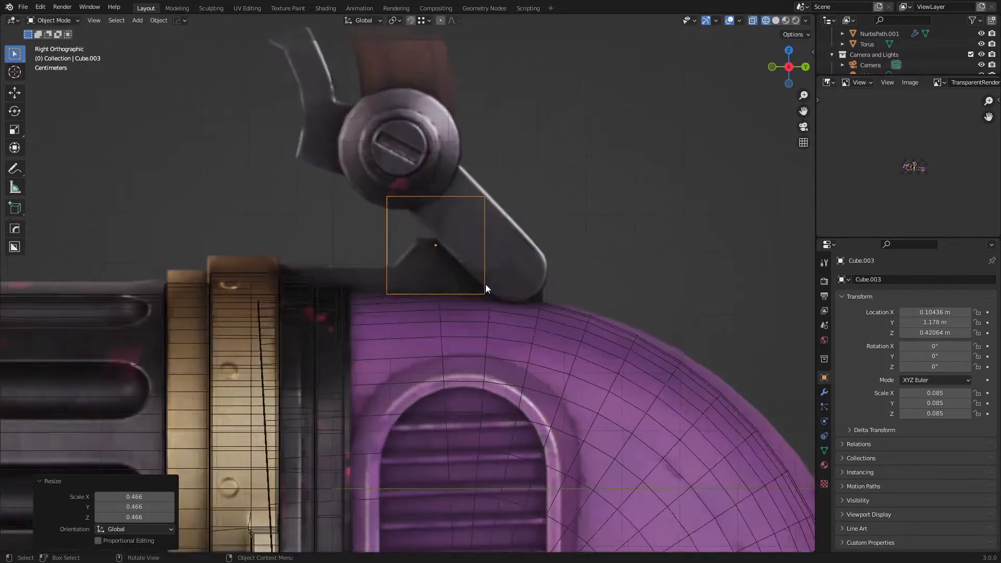
scroll(486, 289, up, 1)
key(g)
click(463, 365)
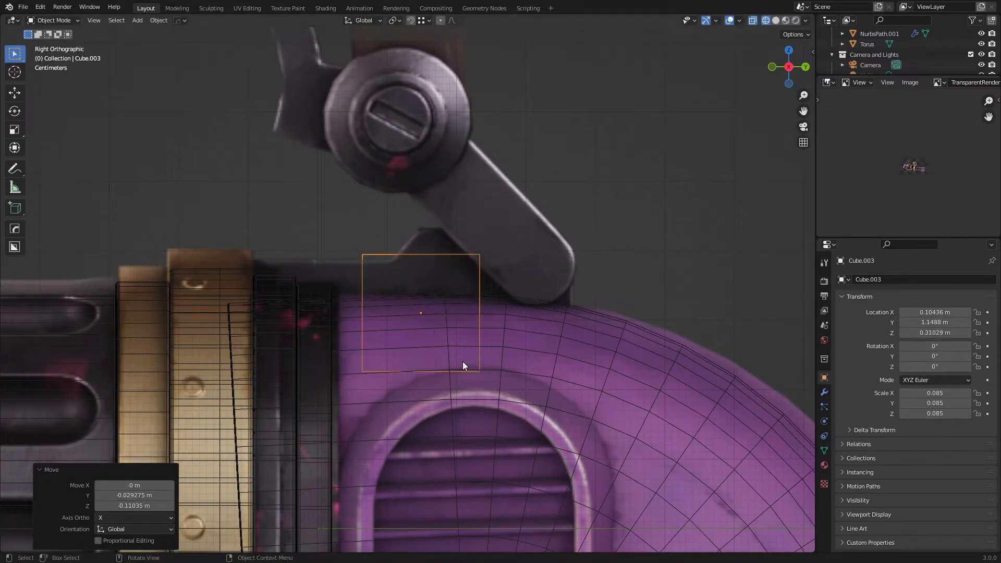
Step: Scale the cube to about 0.040 and align it with the bracket's front end at about Y 0.953 m, Z 0.336 m
key(s)
click(441, 338)
key(g)
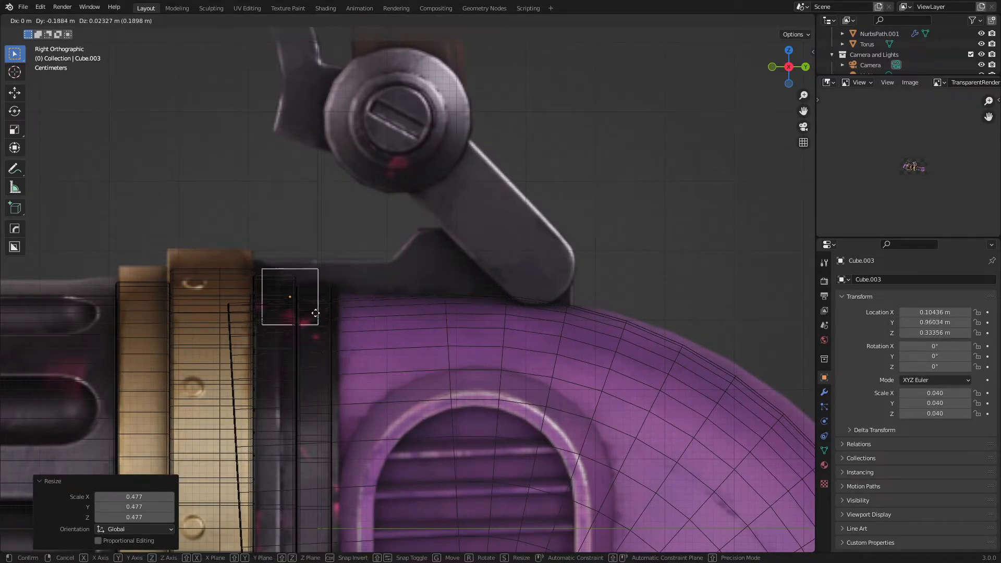
click(308, 307)
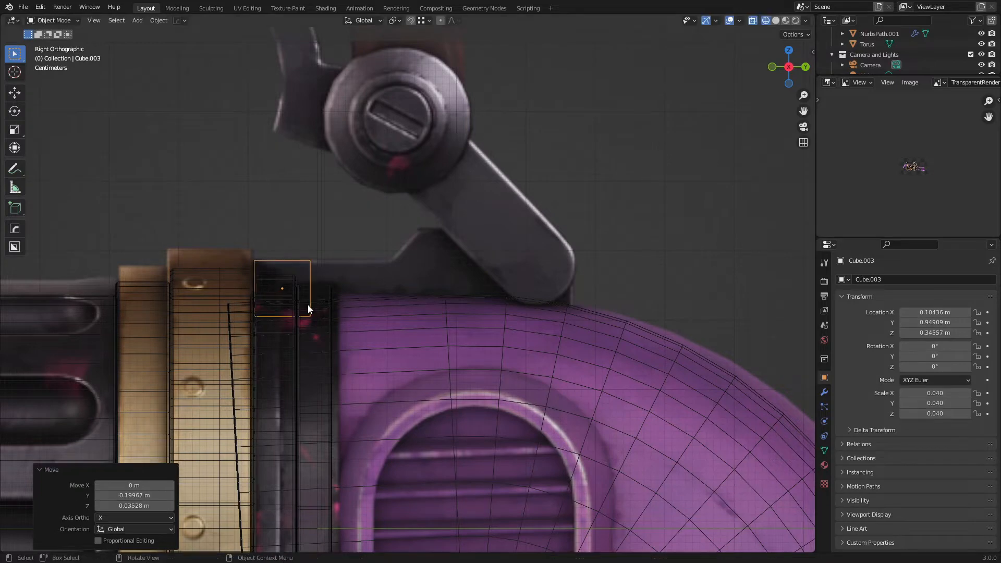
key(g)
click(312, 305)
shift+middle_drag(224, 324, 492, 213)
scroll(411, 282, down, 4)
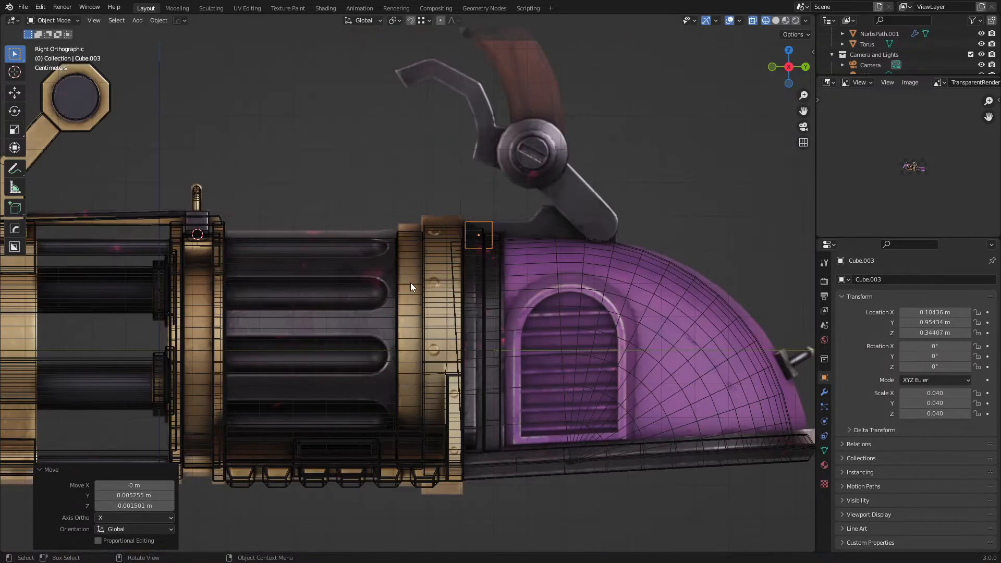
scroll(411, 283, up, 1)
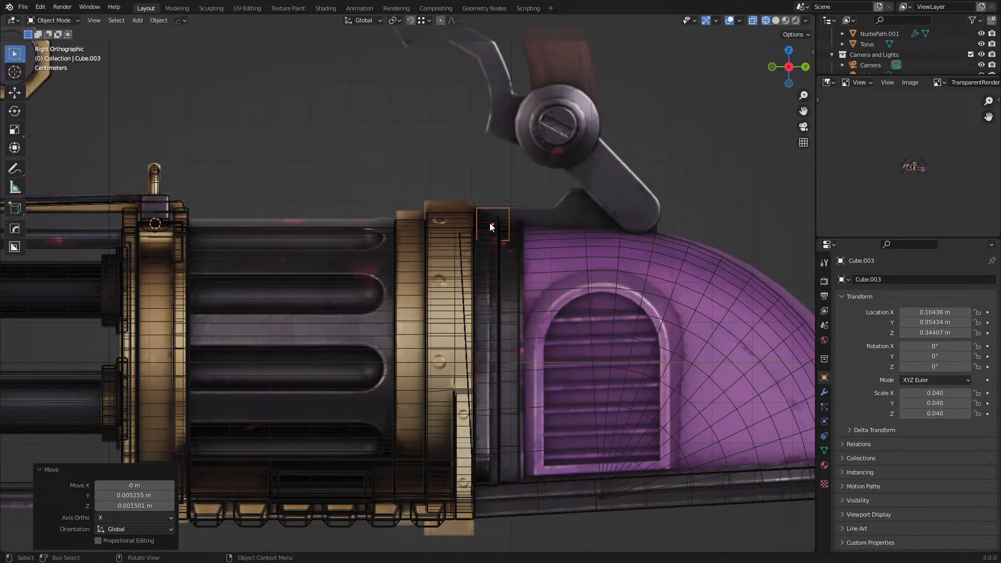
scroll(492, 226, up, 5)
key(g)
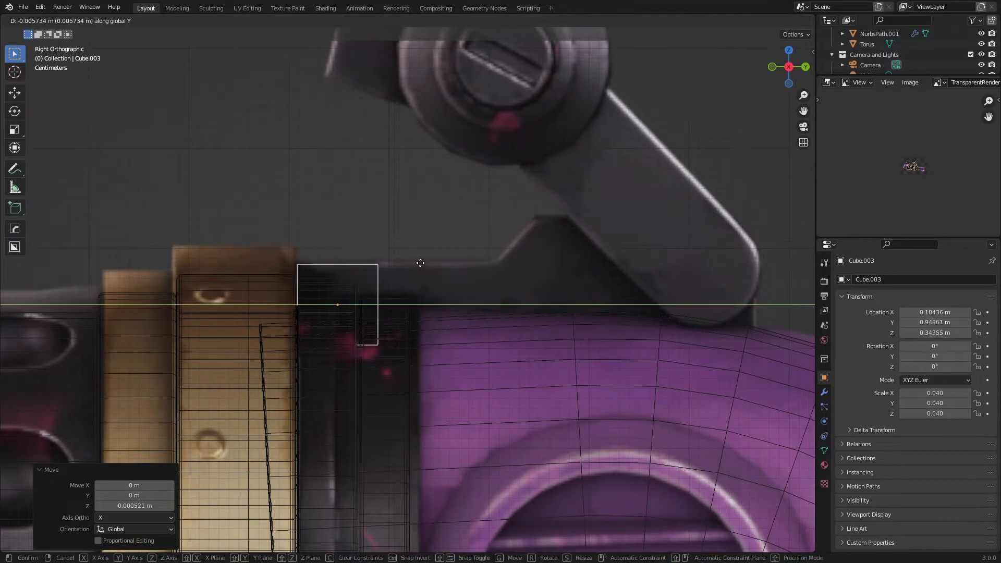
click(416, 271)
Step: Stretch the cube along Y by moving its rear vertices about 0.367 m to the end of the bracket
key(Tab)
scroll(415, 271, down, 3)
key(b)
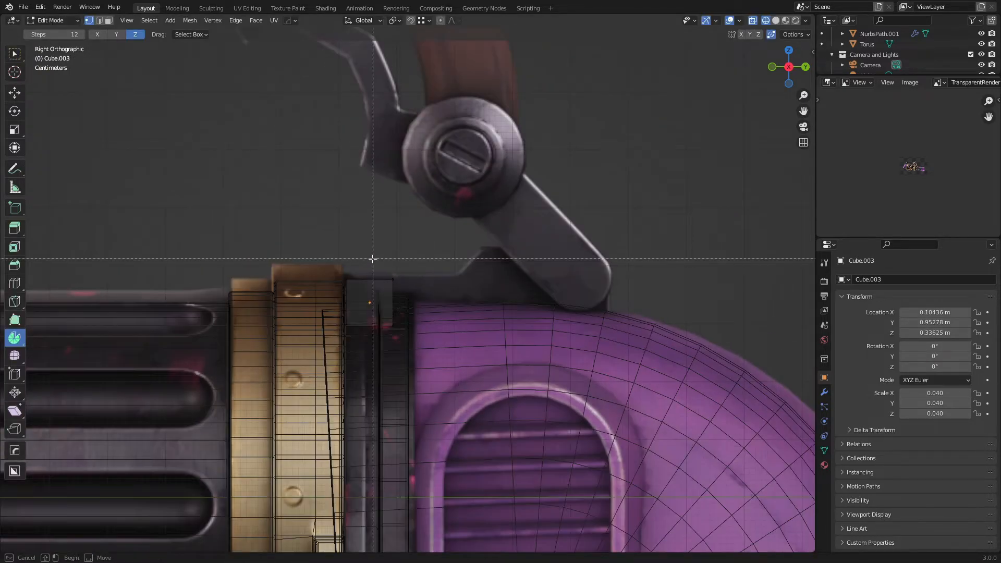
drag(373, 258, 597, 327)
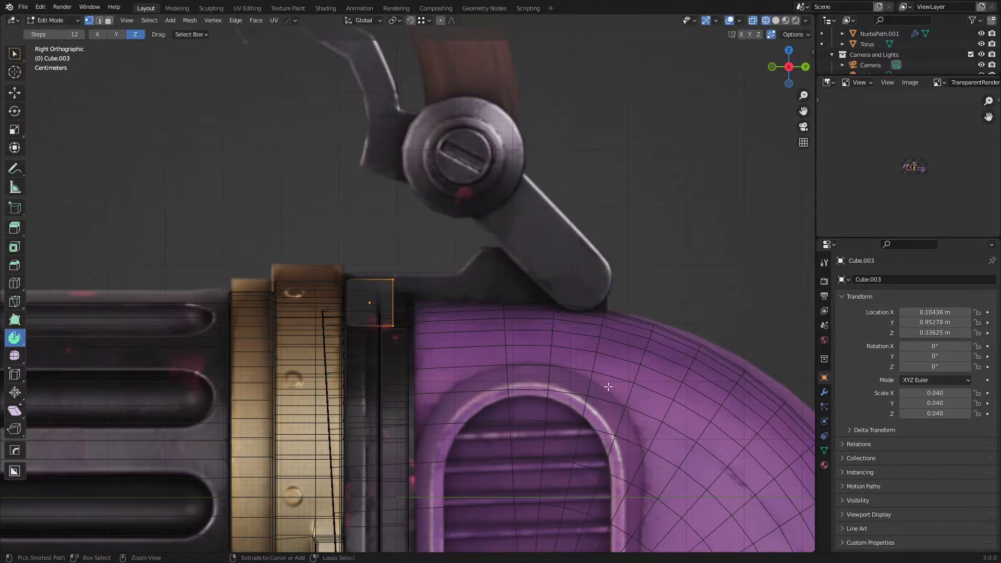
key(g)
key(y)
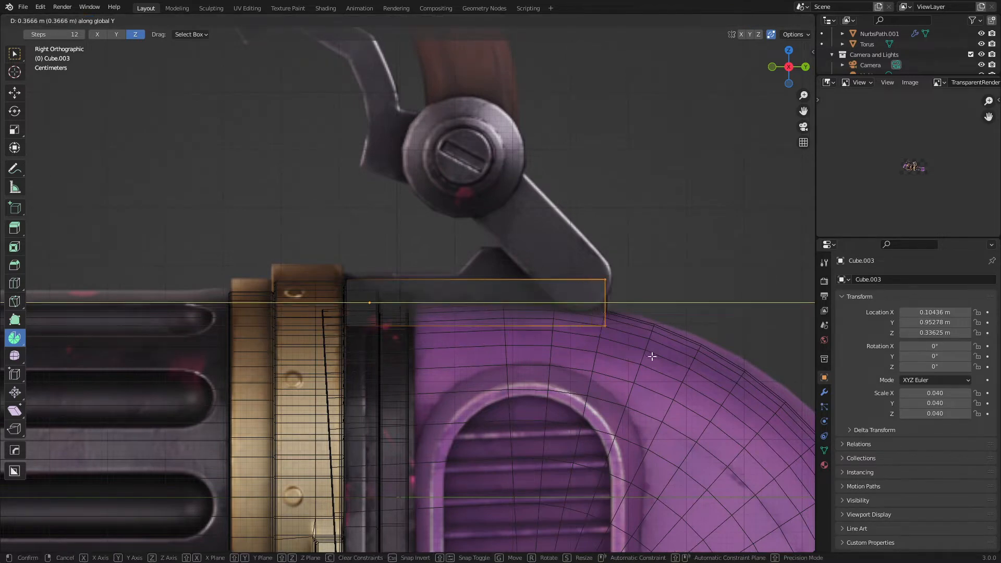
click(652, 356)
Step: Add two vertical loop cuts to the block at the start and end of the bracket's slope
key(ctrl+r)
click(404, 271)
click(387, 272)
key(ctrl+r)
click(523, 296)
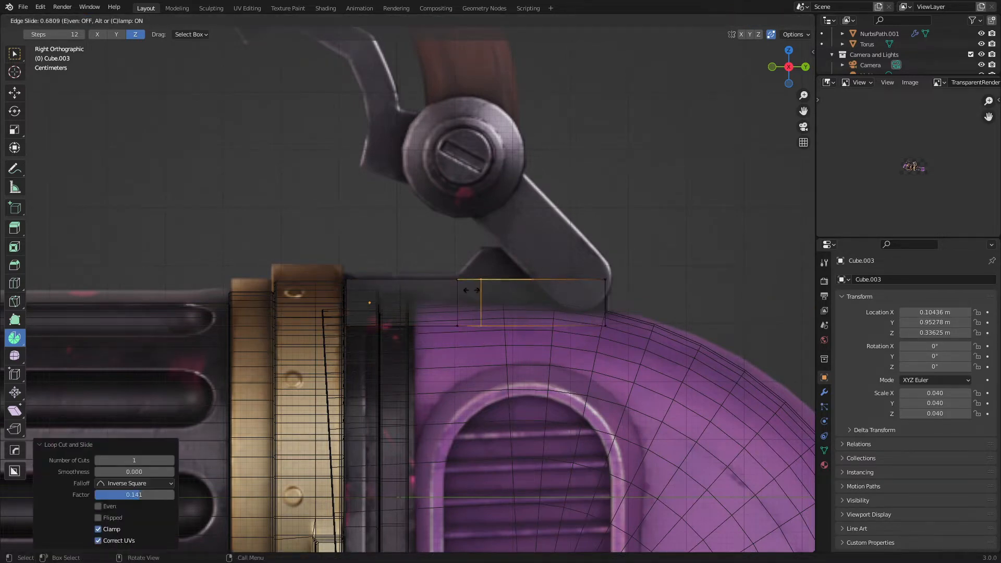
click(473, 290)
Step: Raise the block's rear upper vertices about 0.041 m along Z to form the slope, and return to Object Mode in solid shading
key(a)
key(a)
key(b)
drag(472, 271, 624, 307)
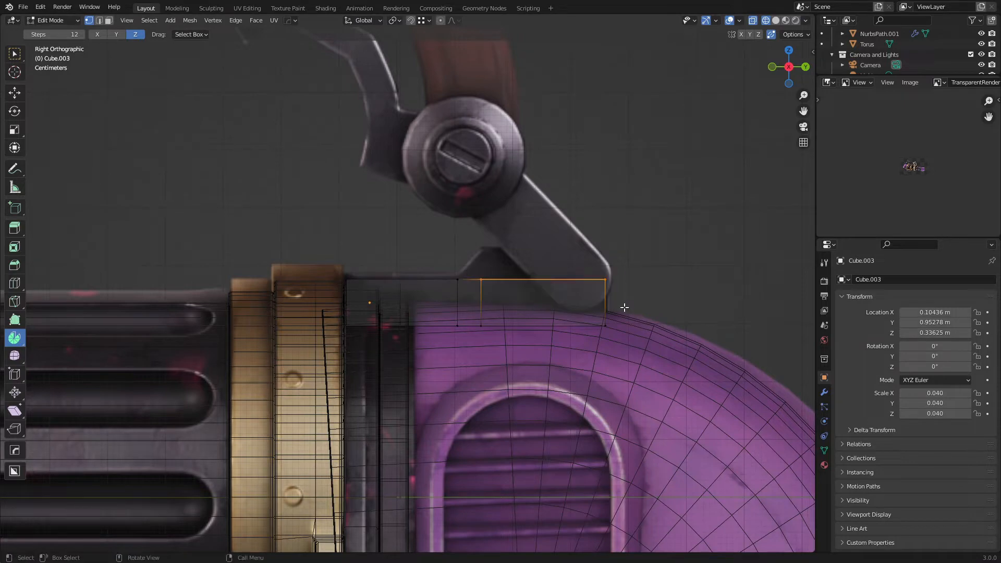
key(g)
key(z)
click(612, 280)
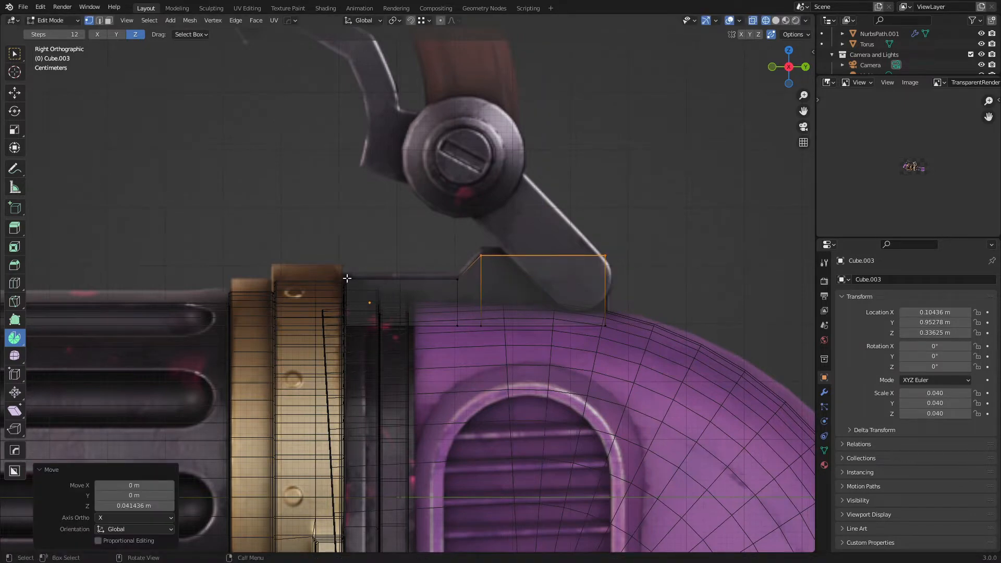
key(z)
click(421, 283)
key(Tab)
key(alt+a)
Step: Center the bracket block on the gun by setting its X location to 0 m
mouse_move(422, 286)
middle_down()
mouse_move(423, 298)
mouse_move(409, 273)
mouse_move(437, 283)
mouse_move(394, 253)
middle_up()
click(409, 274)
scroll(424, 269, down, 1)
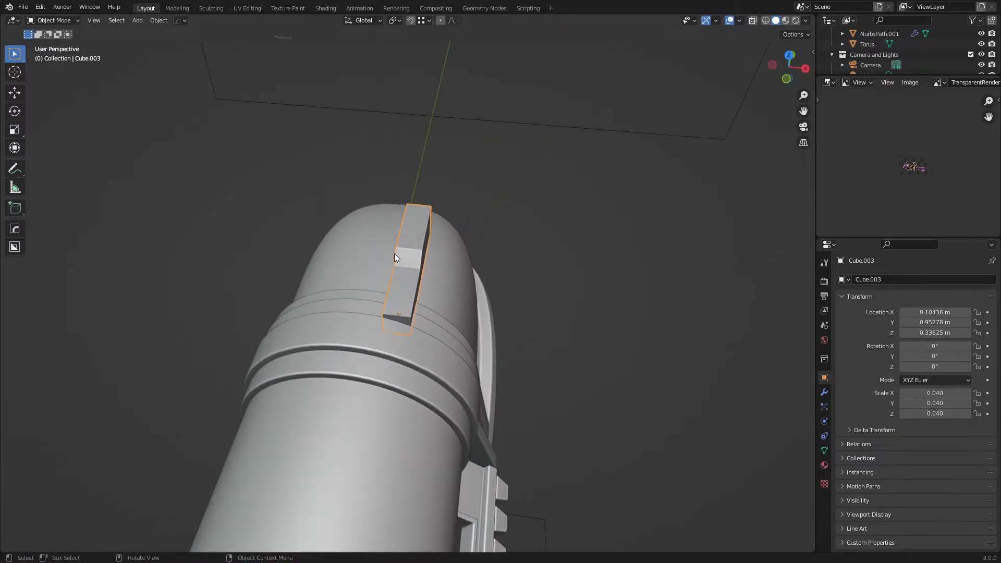
key(n)
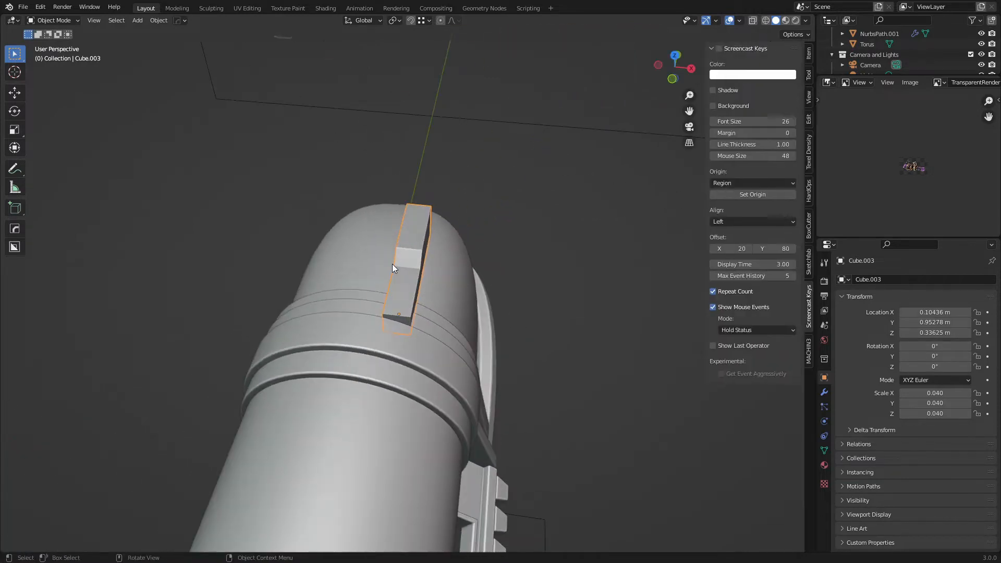
click(809, 52)
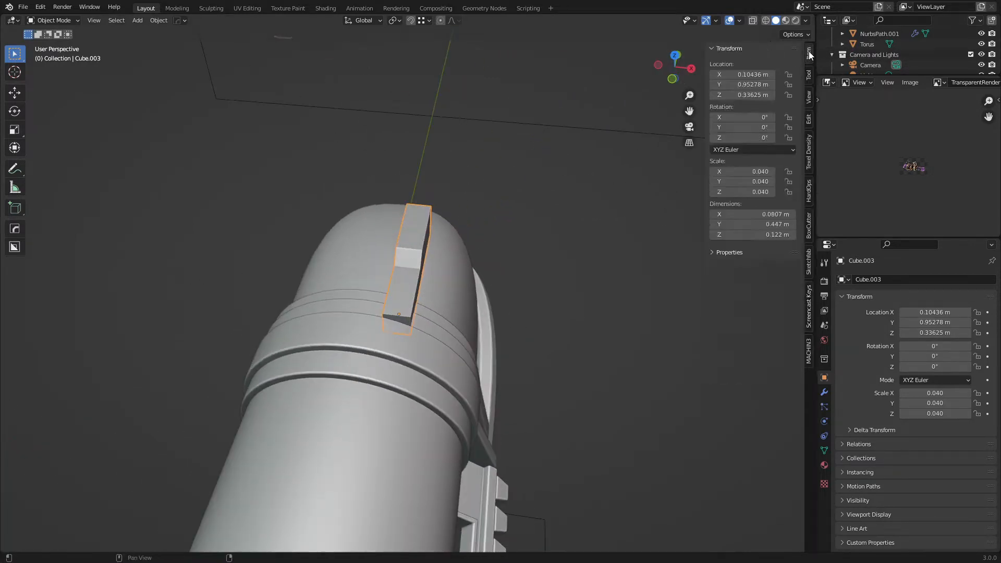
click(809, 306)
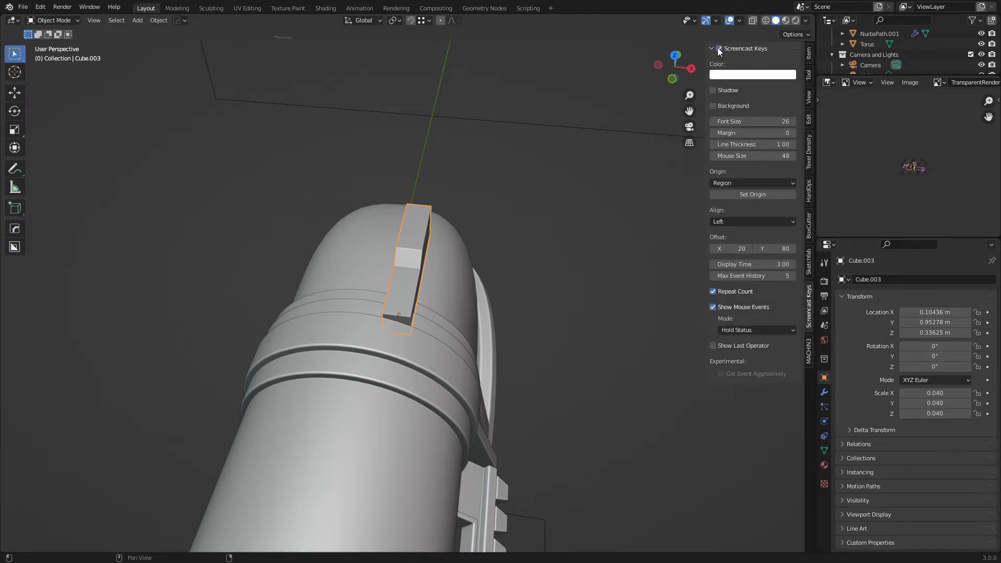
click(810, 55)
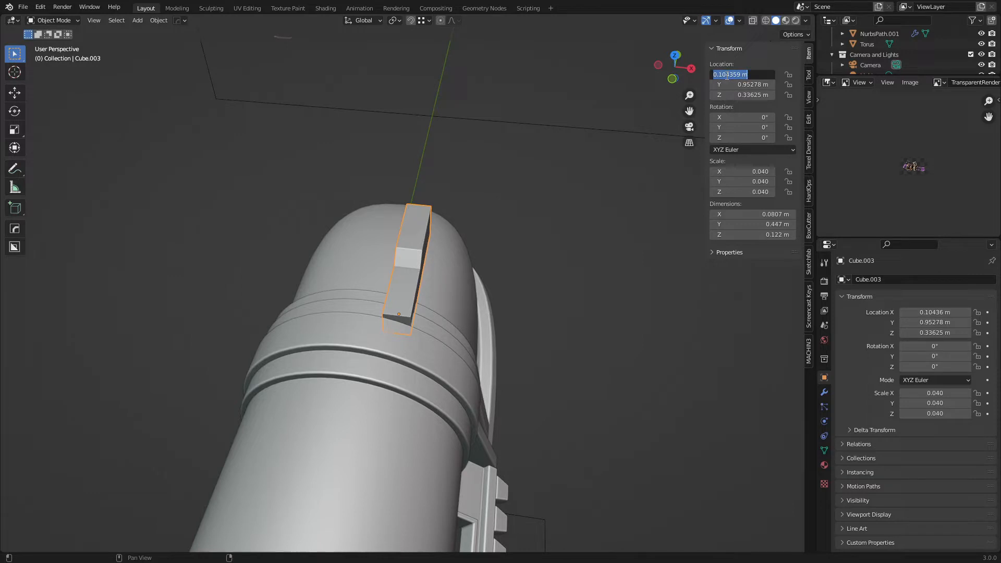
key(Return)
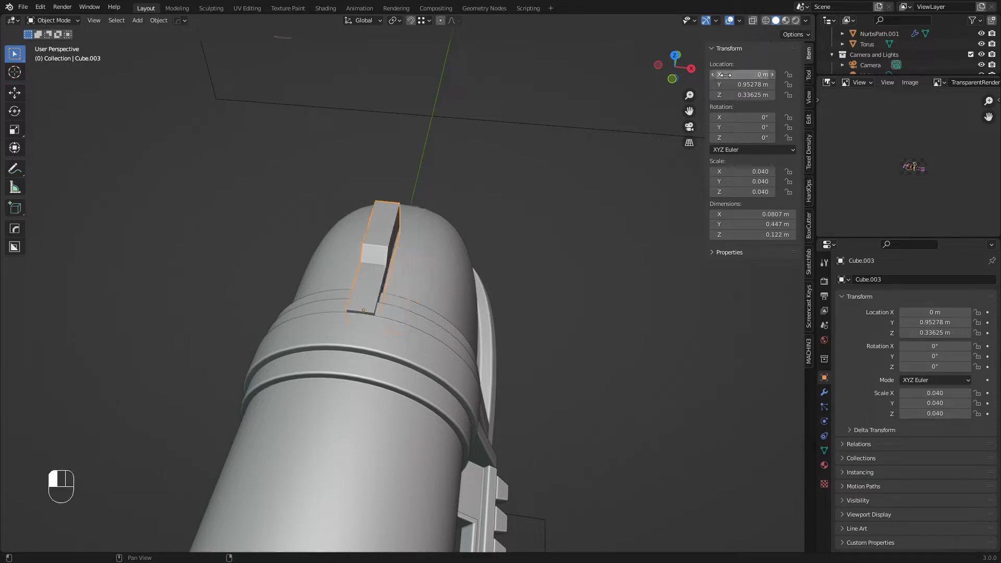
Step: Widen the whole bracket mesh along X by a factor of about 1.65 to match the front reference
scroll(389, 239, down, 5)
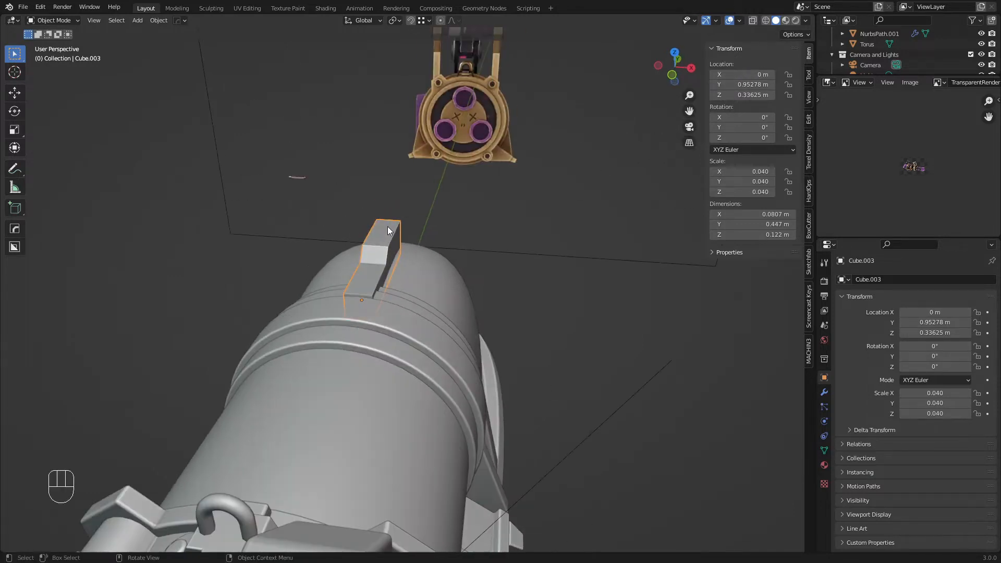
key(KP_1)
shift+middle_drag(387, 226, 440, 342)
scroll(440, 339, up, 1)
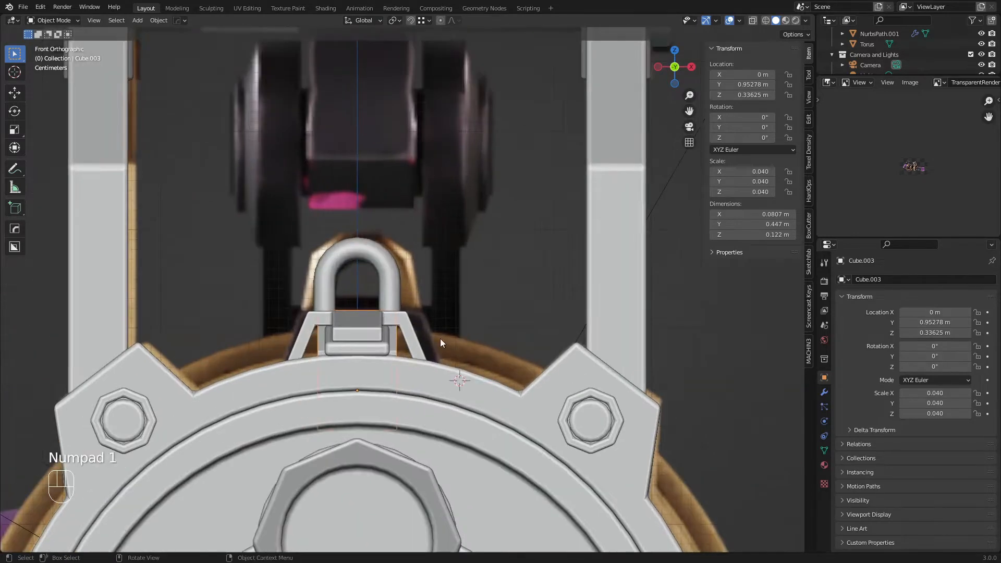
key(Tab)
key(z)
click(418, 328)
key(a)
key(s)
key(x)
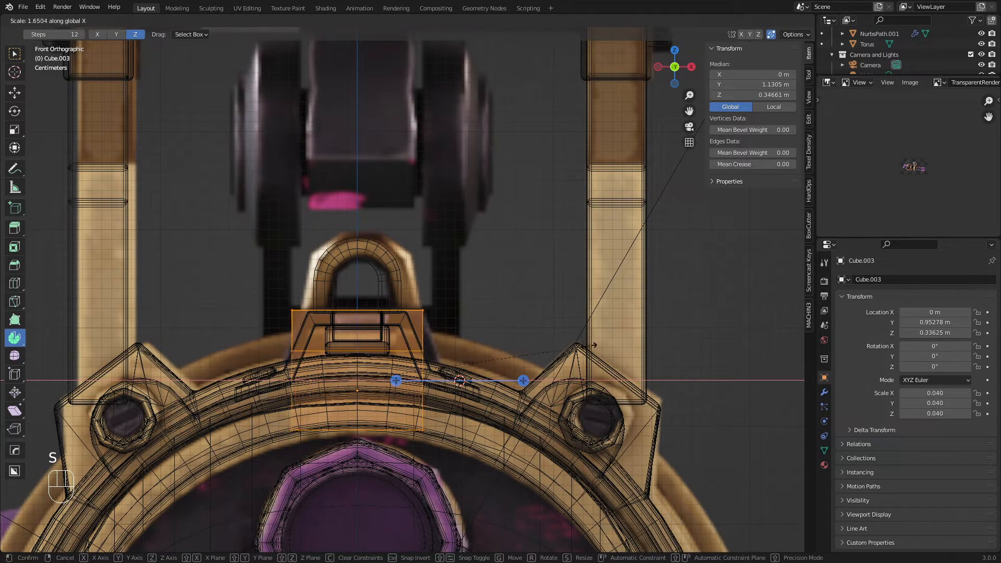
click(595, 346)
key(z)
click(486, 345)
key(Tab)
Step: Copy the modifiers from the round front plate behind the barrels to the bracket block
scroll(397, 292, down, 6)
key(a)
key(a)
middle_drag(405, 309, 284, 319)
scroll(397, 311, down, 4)
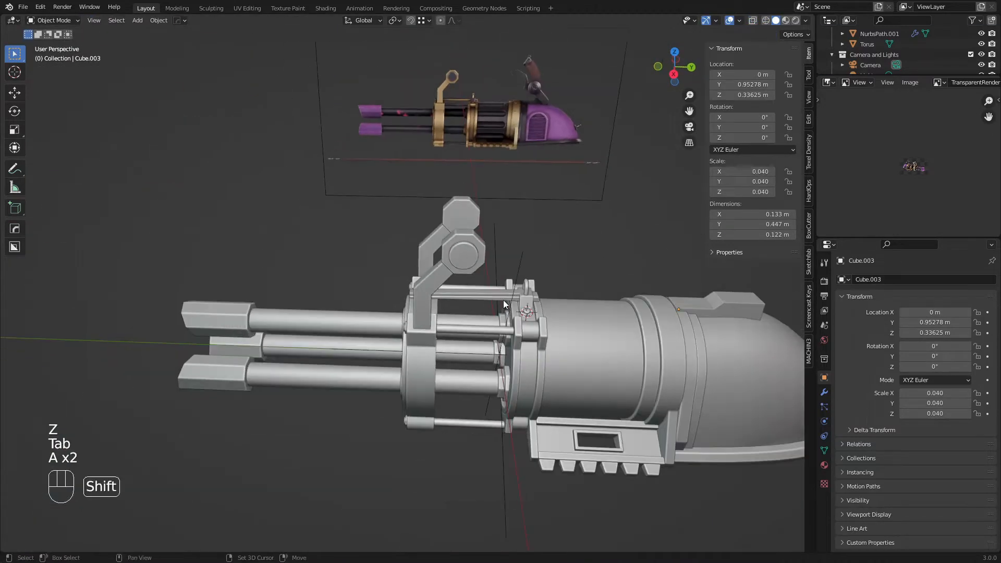
scroll(374, 308, up, 4)
key(a)
key(a)
shift+middle_drag(503, 299, 321, 272)
click(499, 304)
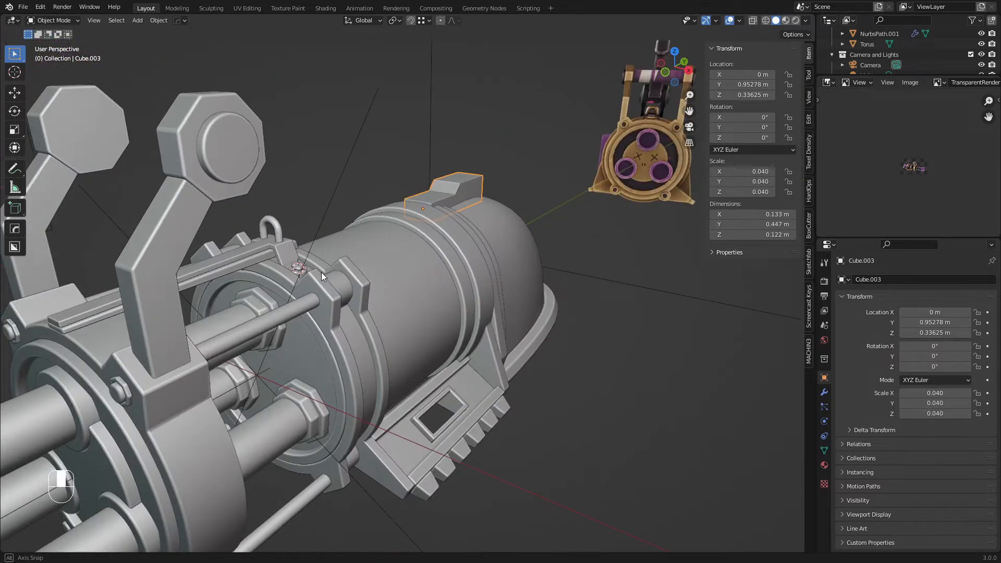
shift+click(315, 346)
shift+click(475, 174)
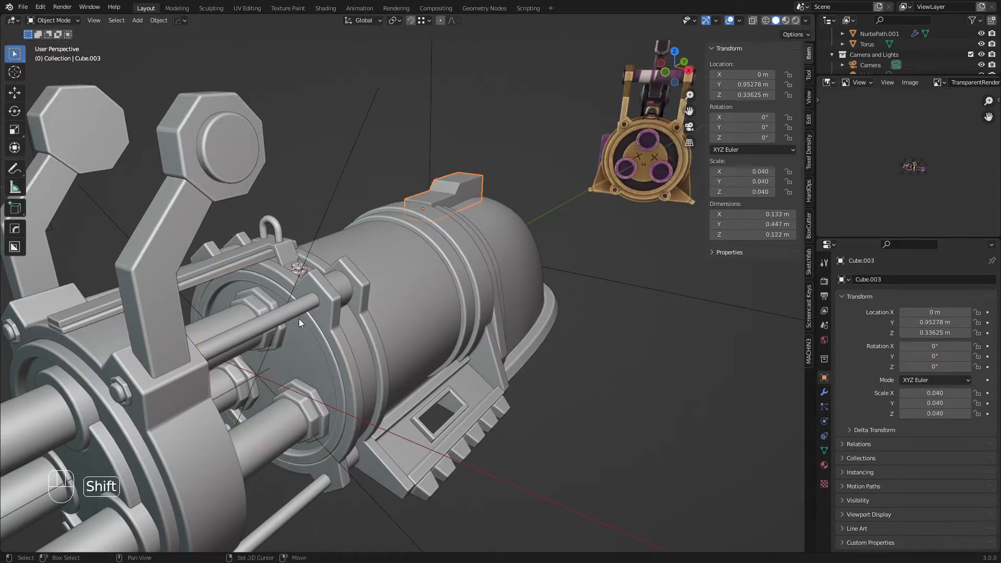
shift+click(305, 338)
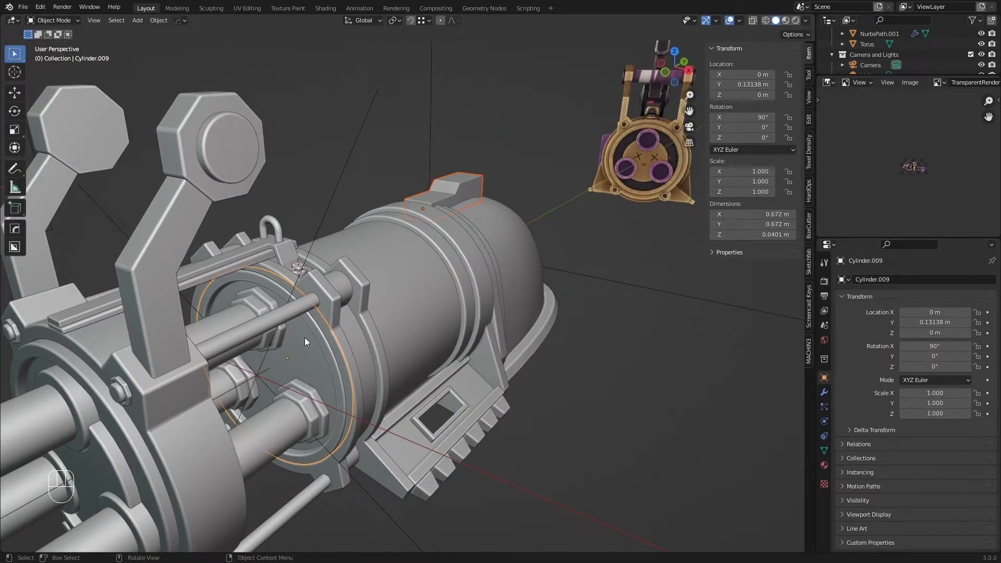
key(ctrl+l)
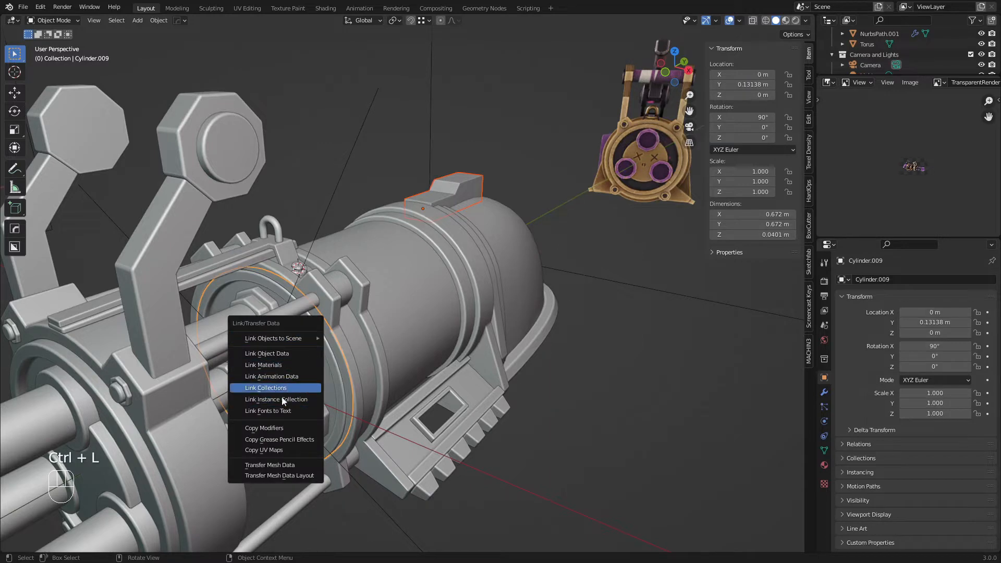
click(273, 429)
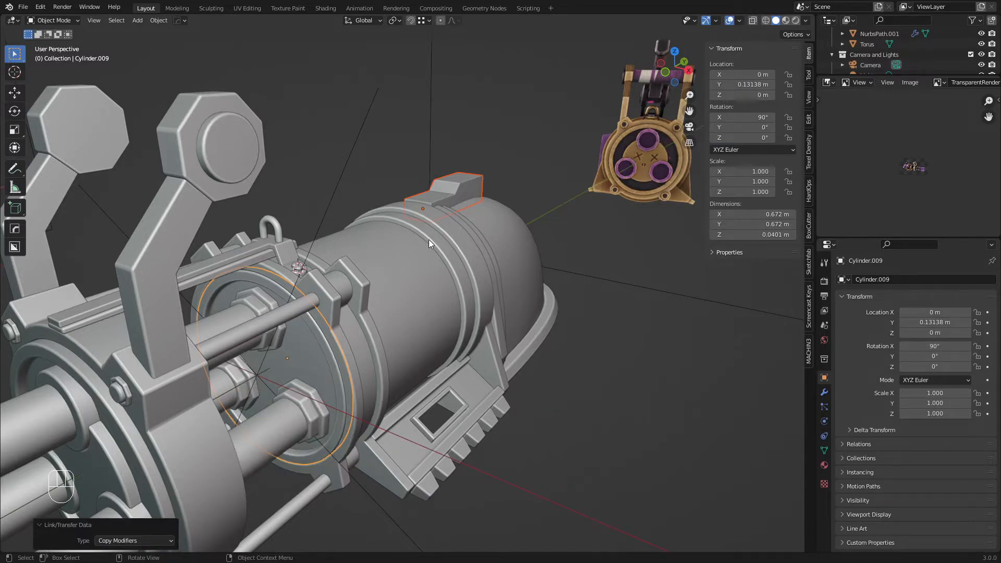
Step: Apply the bracket block's location, rotation and scale
scroll(313, 339, up, 5)
key(a)
key(a)
click(210, 350)
middle_drag(211, 349, 415, 252)
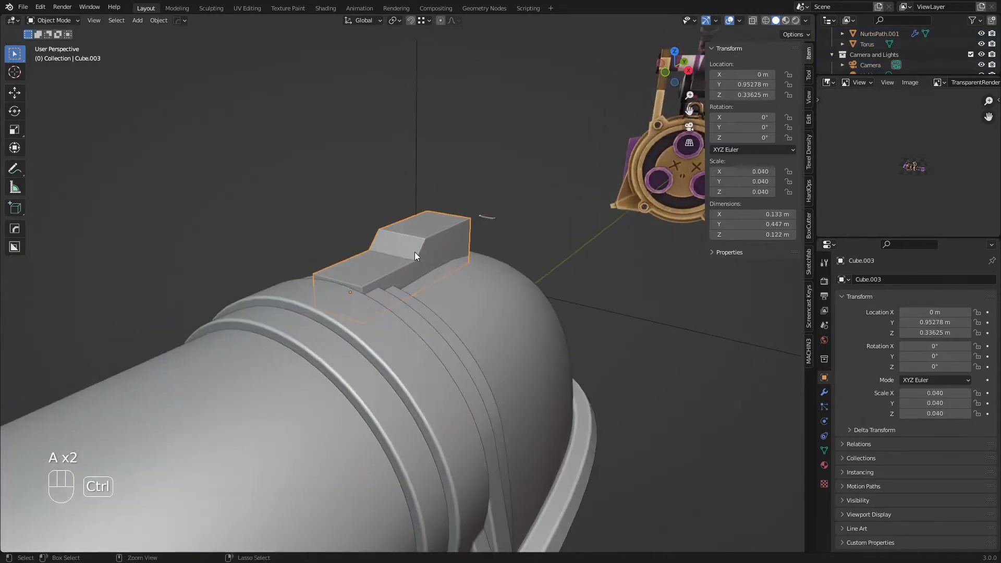
key(ctrl+a)
click(417, 270)
key(ctrl+a)
click(407, 265)
key(a)
key(a)
middle_drag(396, 265, 370, 274)
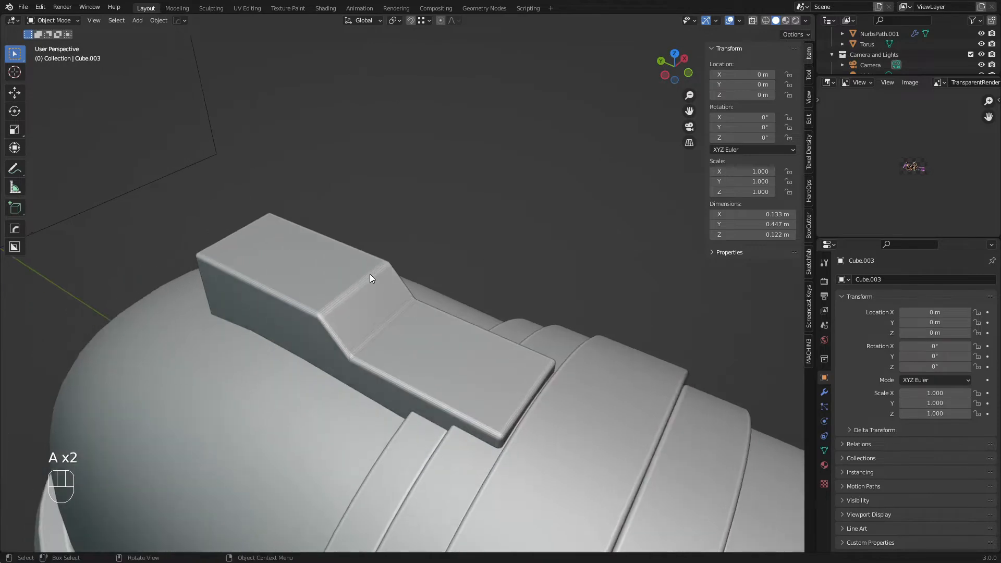
Step: Shade the bracket block smooth and enable Auto Smooth at 30° for its normals
right_click(370, 274)
click(823, 450)
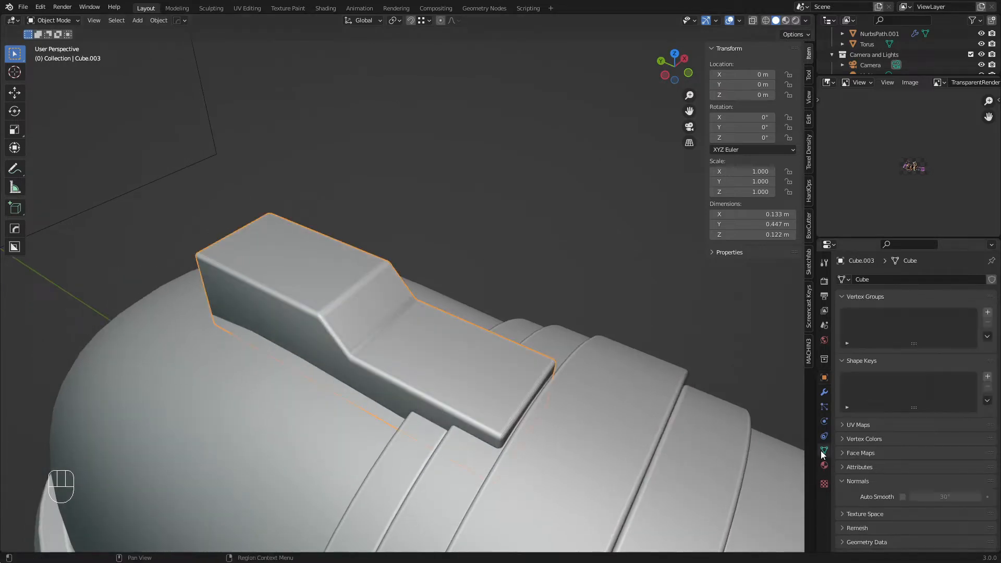
click(903, 496)
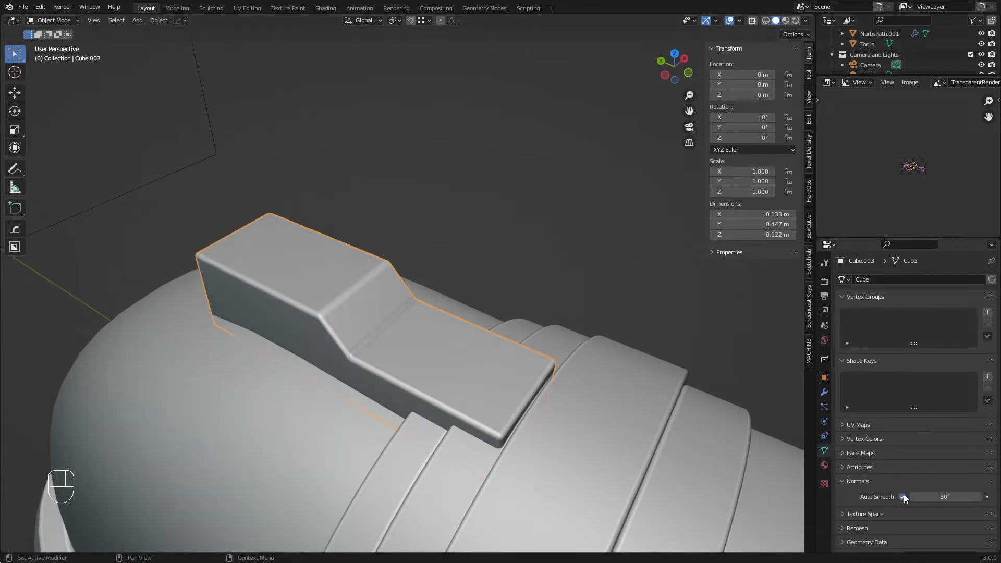
key(a)
scroll(314, 333, down, 5)
key(a)
key(a)
key(a)
middle_drag(314, 334, 308, 294)
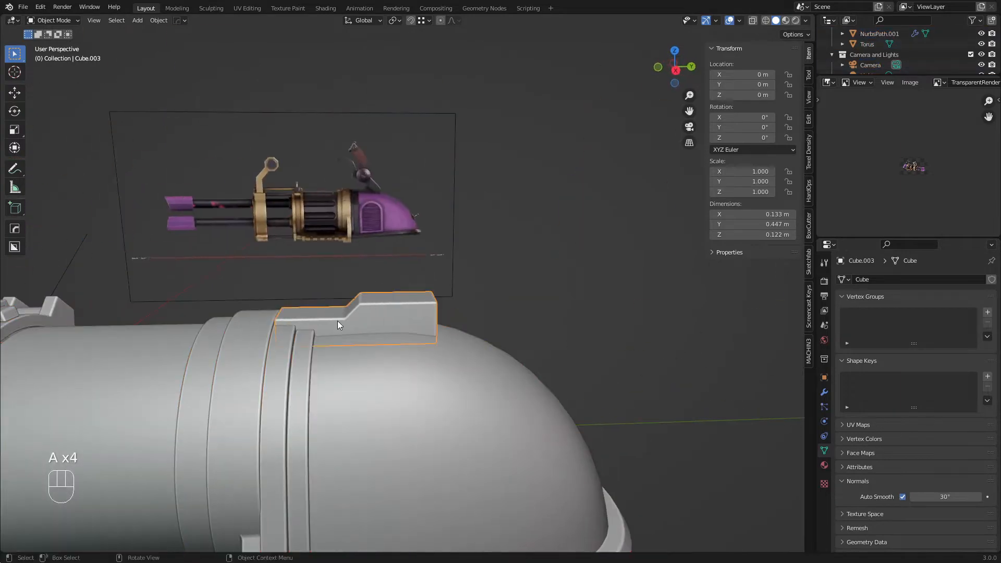
Step: Add a cylinder with 24 vertices for the handle's slanted arm, working in the right side view
key(KP_3)
scroll(334, 318, up, 2)
key(a)
key(a)
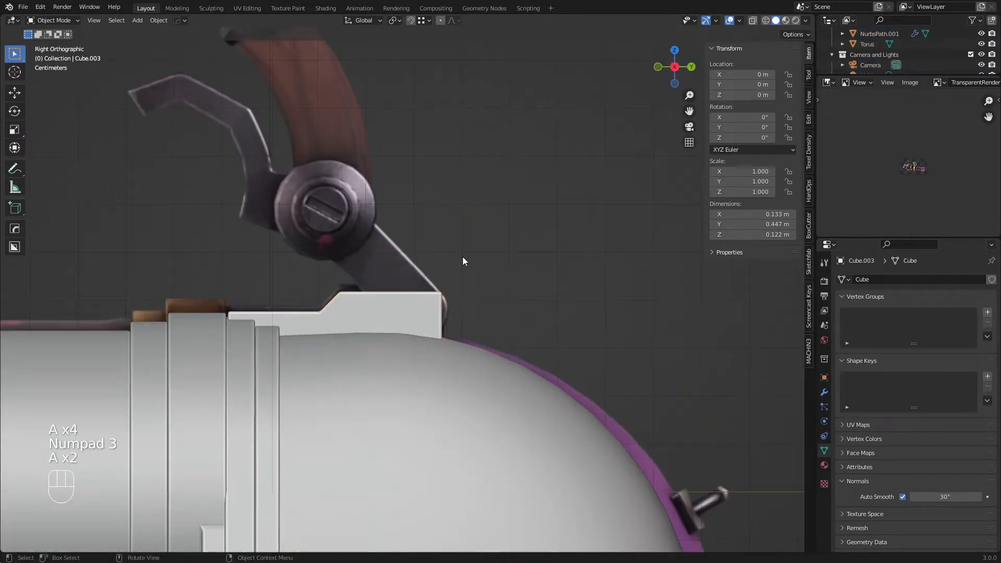
scroll(327, 250, up, 3)
scroll(495, 374, down, 3)
key(shift+a)
mouse_move(464, 236)
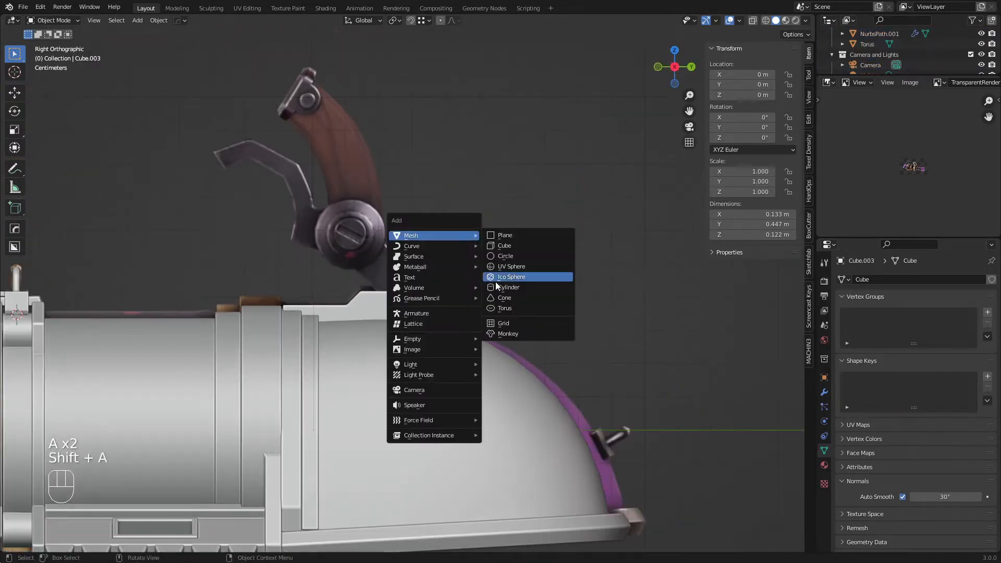
click(508, 288)
click(151, 419)
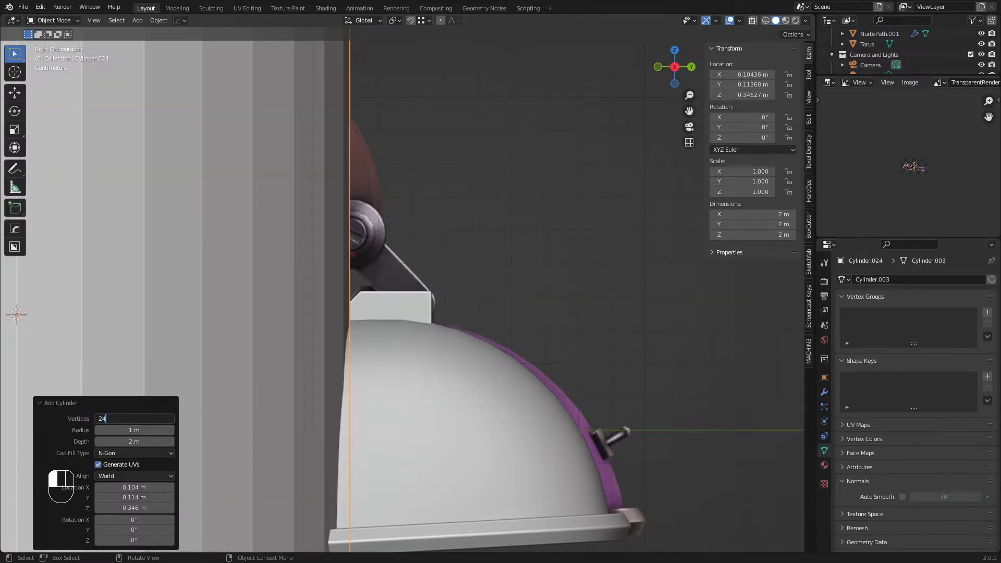
text(24)
key(Return)
scroll(397, 298, down, 6)
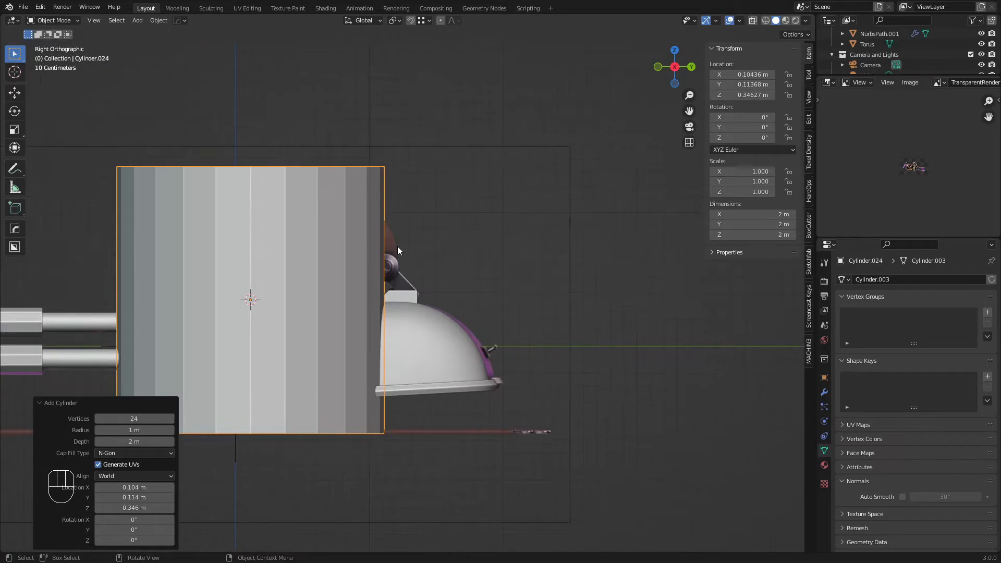
Step: Scale the new cylinder down to about 0.123 and rotate it 90° about the Y axis
key(s)
click(281, 300)
text(ry)
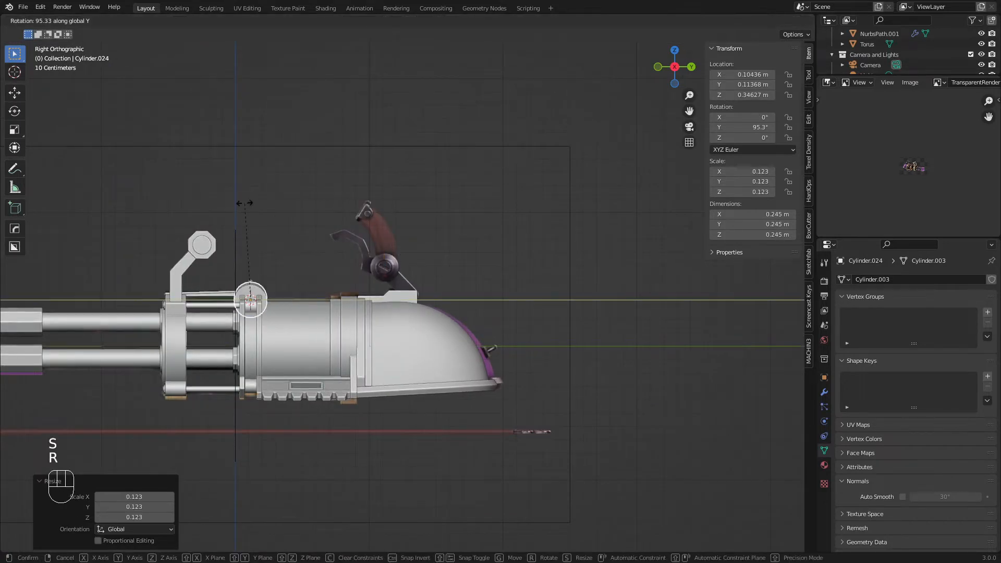
text(90)
key(Return)
scroll(245, 203, up, 3)
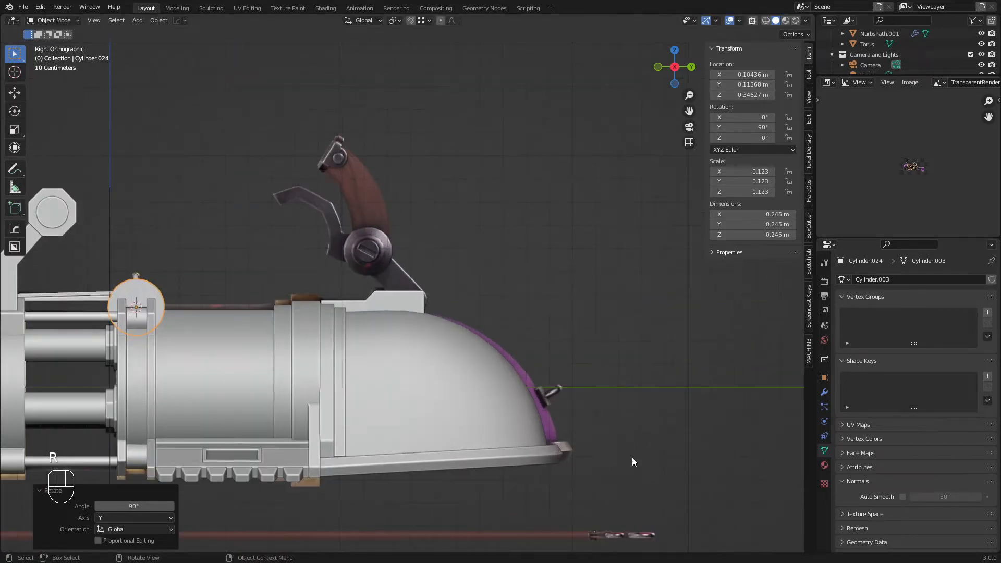
Step: Move and shrink the cylinder to about 0.114 m across so it fits the rounded lower end of the arm in the side reference
key(s)
click(403, 423)
key(g)
click(694, 409)
scroll(659, 386, up, 5)
key(z)
scroll(626, 397, up, 4)
key(s)
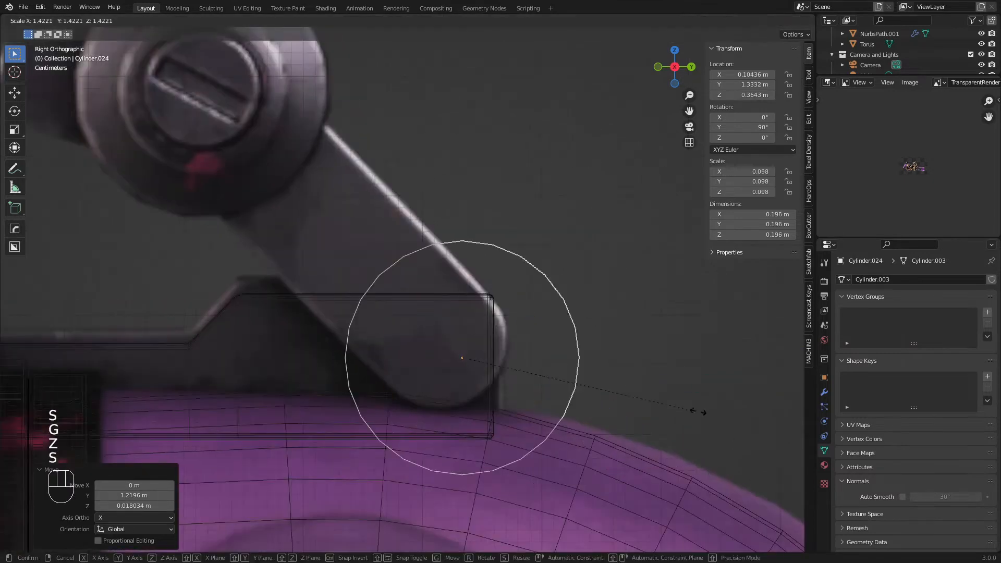
click(562, 415)
key(g)
click(536, 397)
key(s)
click(547, 399)
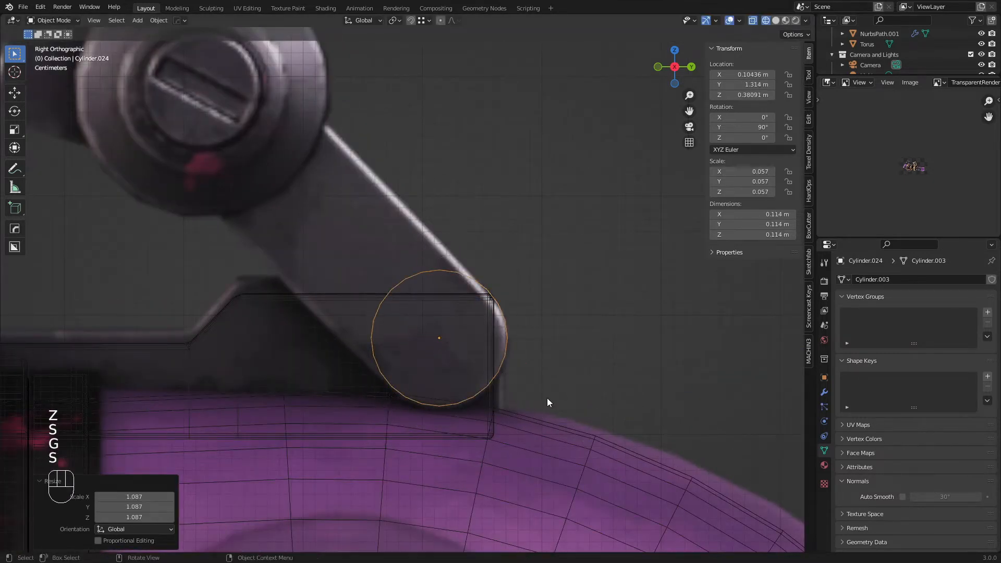
key(g)
click(548, 401)
Step: Select the upper half of the cylinder's vertices and extrude them about 0.26 m straight up
key(Tab)
key(1)
key(a)
key(a)
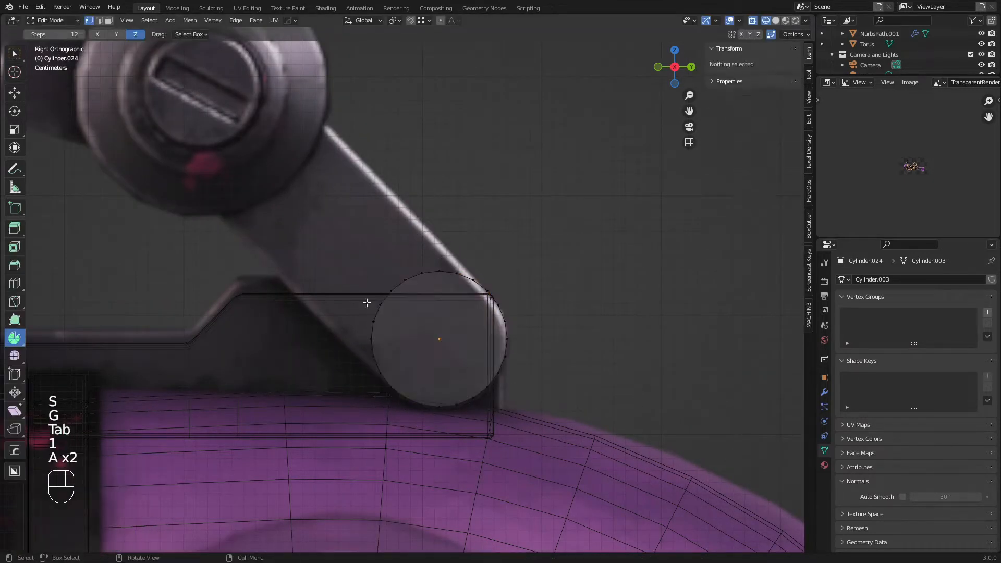
key(b)
drag(320, 217, 557, 345)
scroll(557, 346, down, 4)
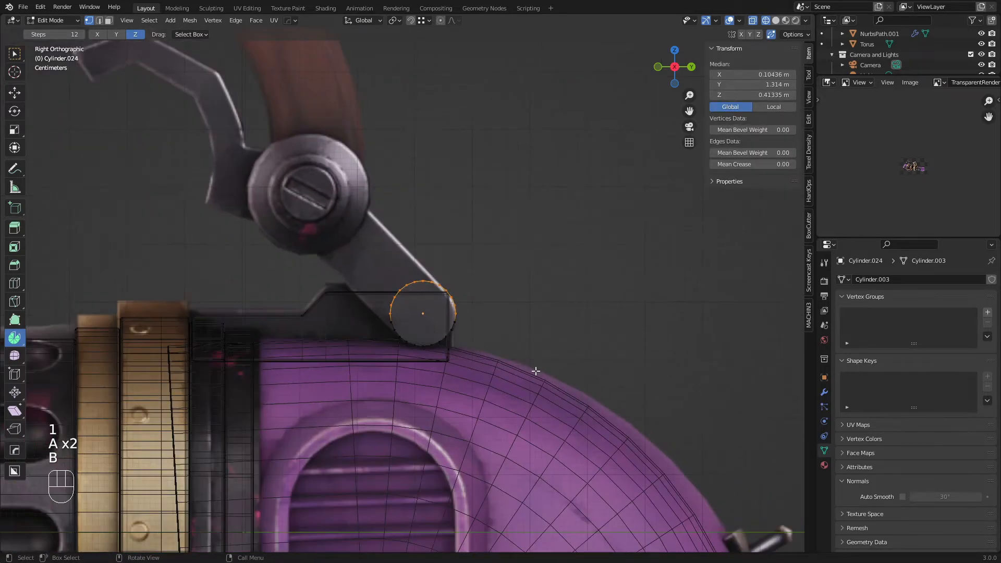
key(e)
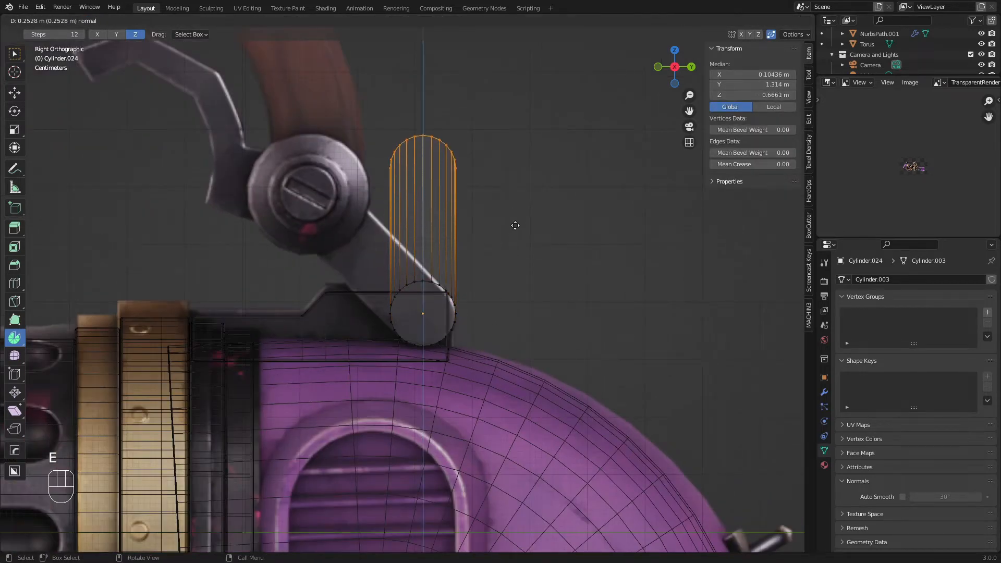
click(518, 218)
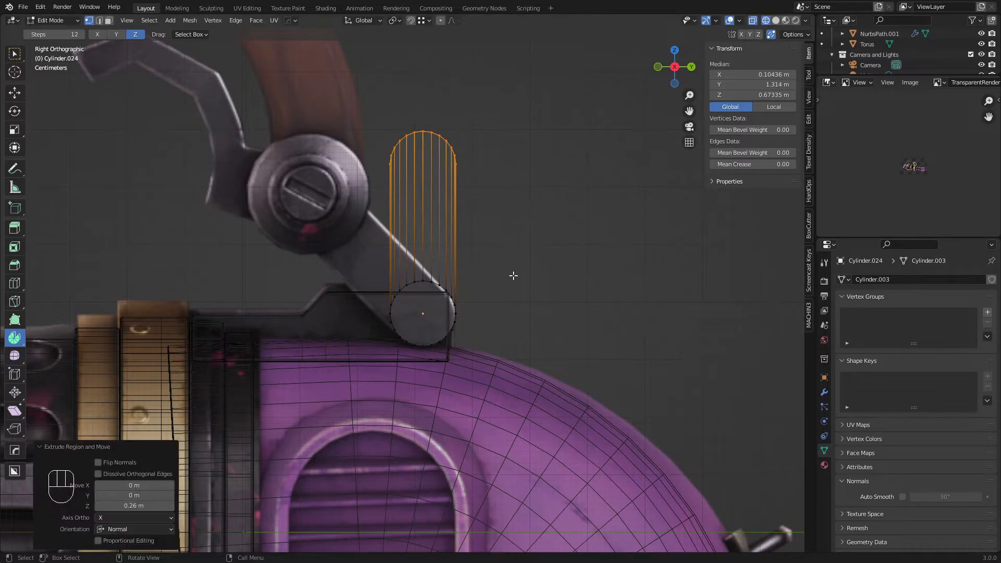
Step: Try a limited dissolve on the whole extruded arm mesh and undo it
key(Tab)
key(Tab)
key(a)
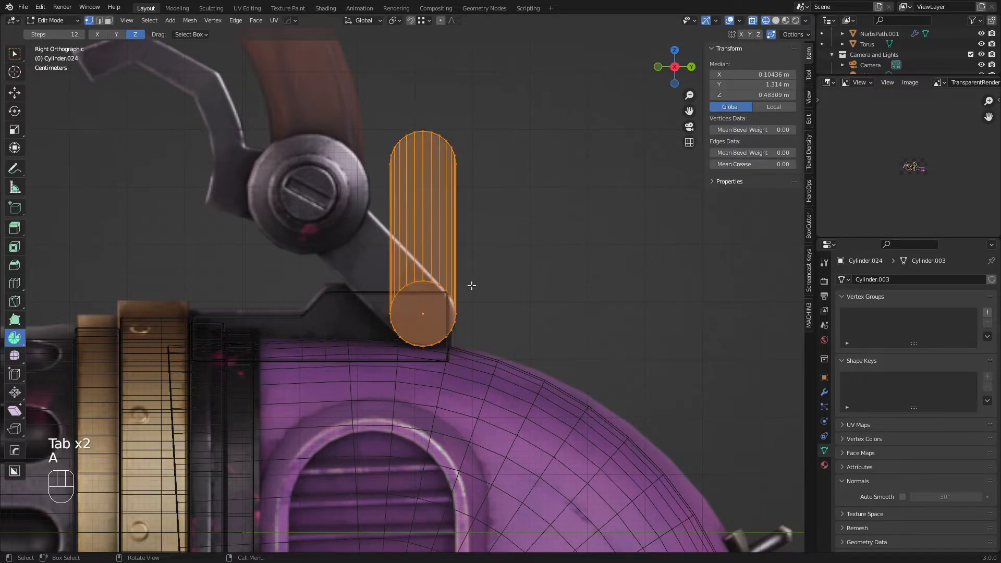
key(x)
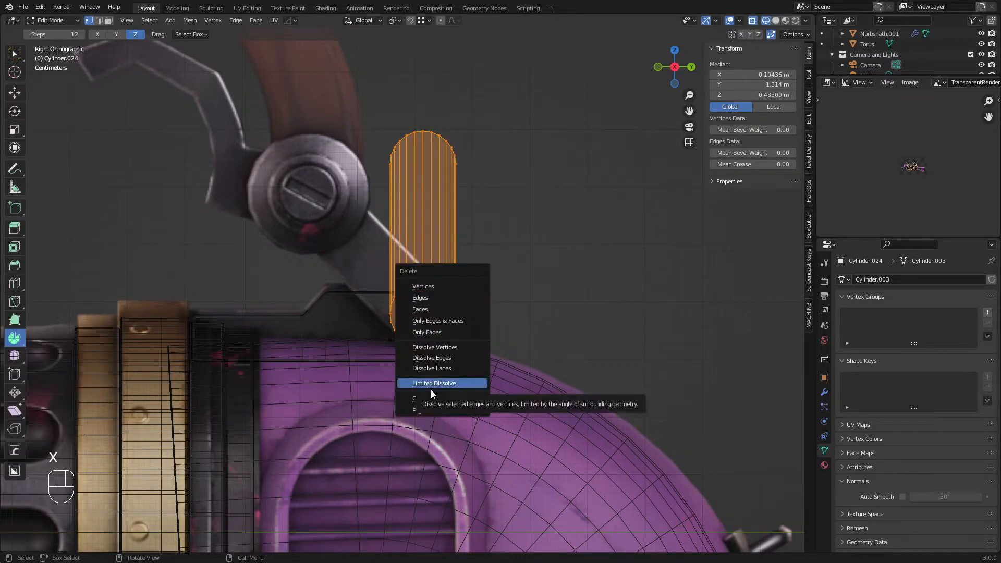
click(431, 390)
middle_drag(430, 390, 440, 316)
key(alt+z)
key(ctrl+z)
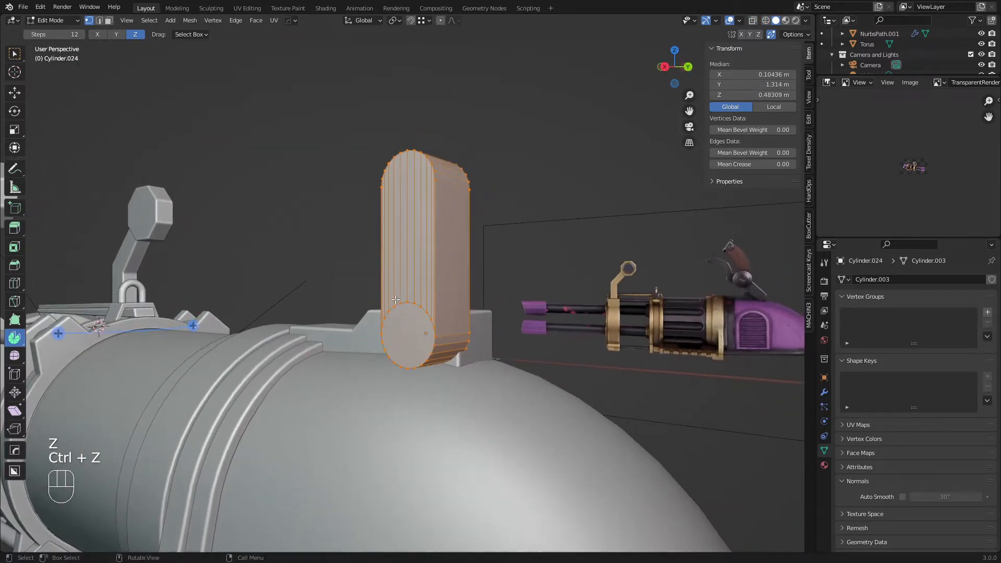
key(ctrl+z)
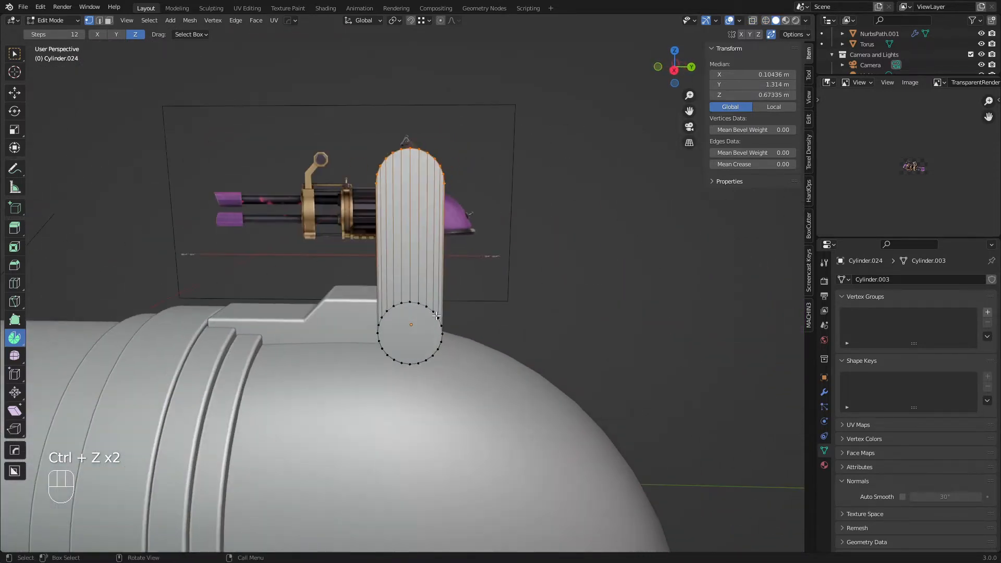
Step: Clean up the whole arm mesh with a Limited Dissolve at a 5° maximum angle
key(a)
key(x)
click(436, 315)
Step: Rotate the arm mesh by -45° in the right side view and move it over the slanted arm in the reference
key(KP_1)
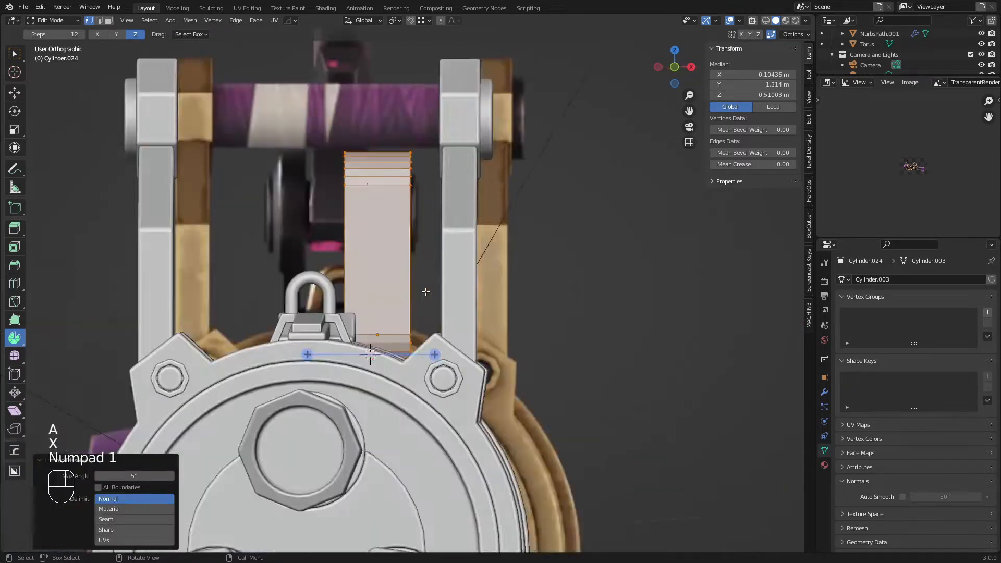
key(KP_3)
key(z)
key(r)
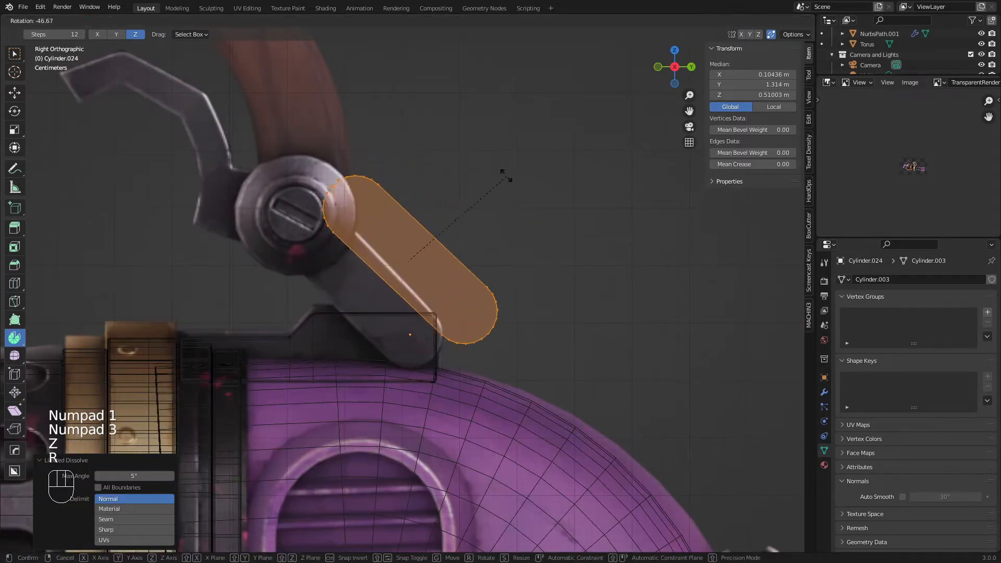
ctrl+click(522, 182)
key(g)
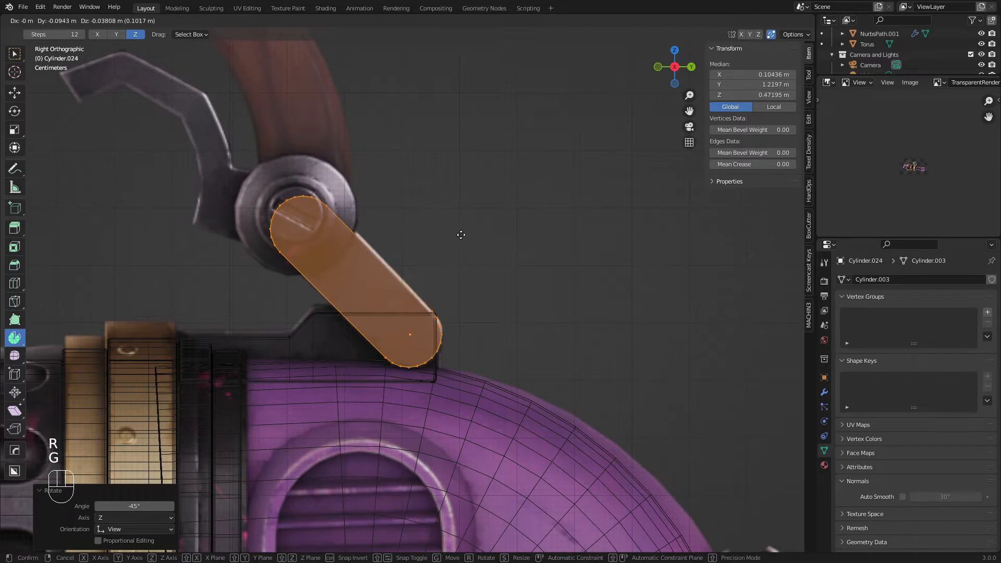
click(461, 234)
Step: Select the vertices of the arm's upper rounded end and move them to line up with the pivot screw in the side reference
key(a)
key(a)
shift+middle_drag(315, 268, 340, 292)
key(a)
key(a)
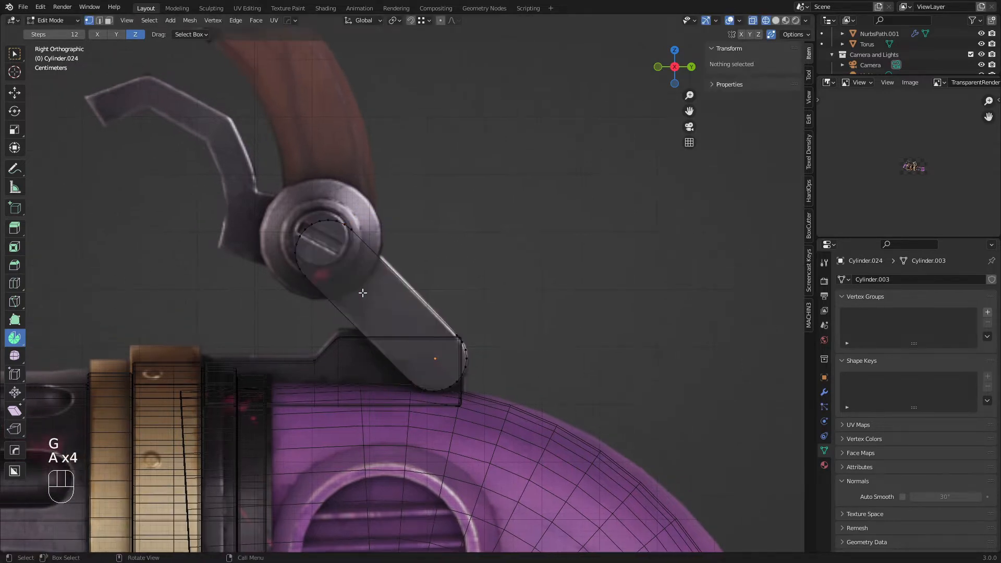
key(c)
drag(308, 277, 319, 256)
right_click(320, 257)
key(c)
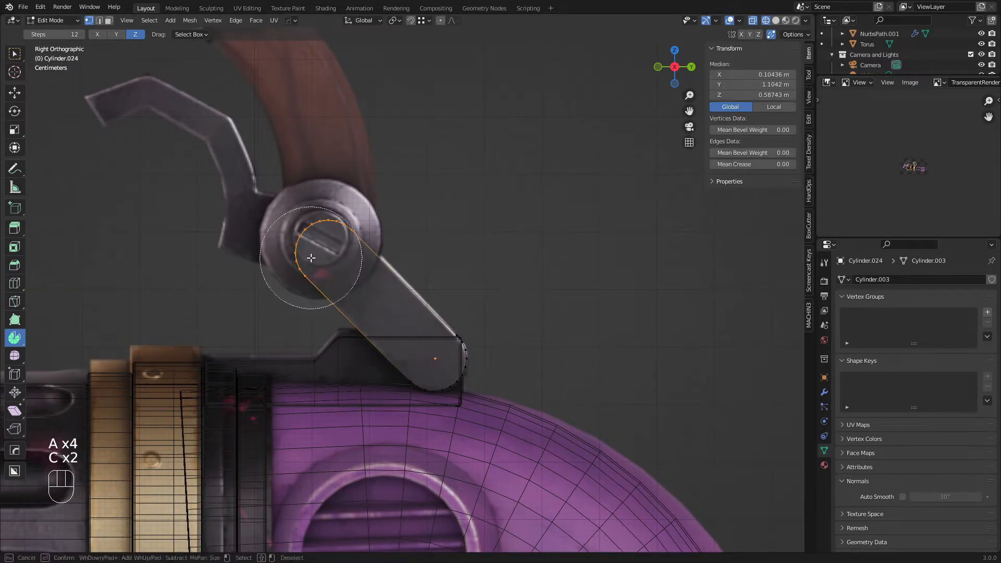
right_click(334, 249)
key(g)
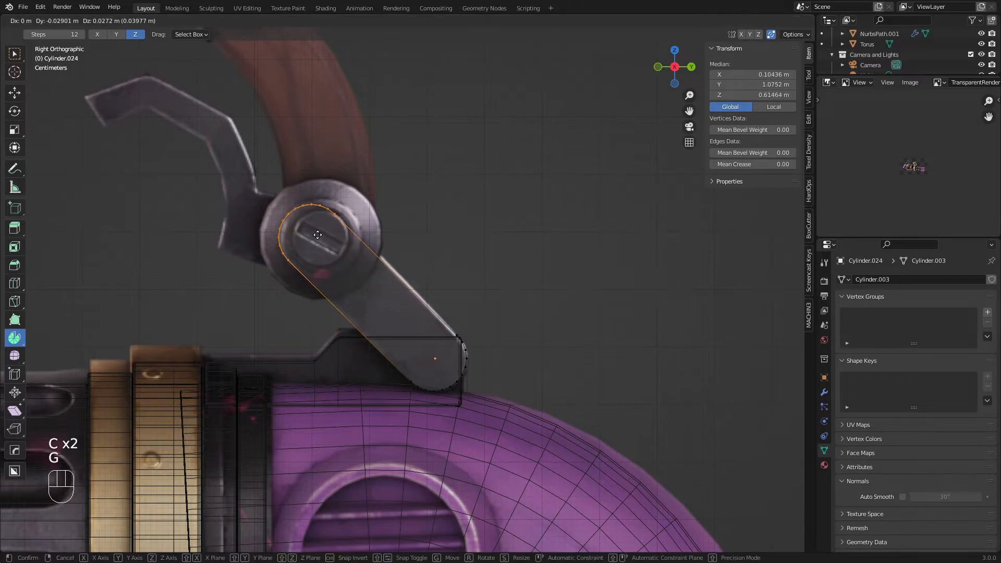
click(317, 235)
key(g)
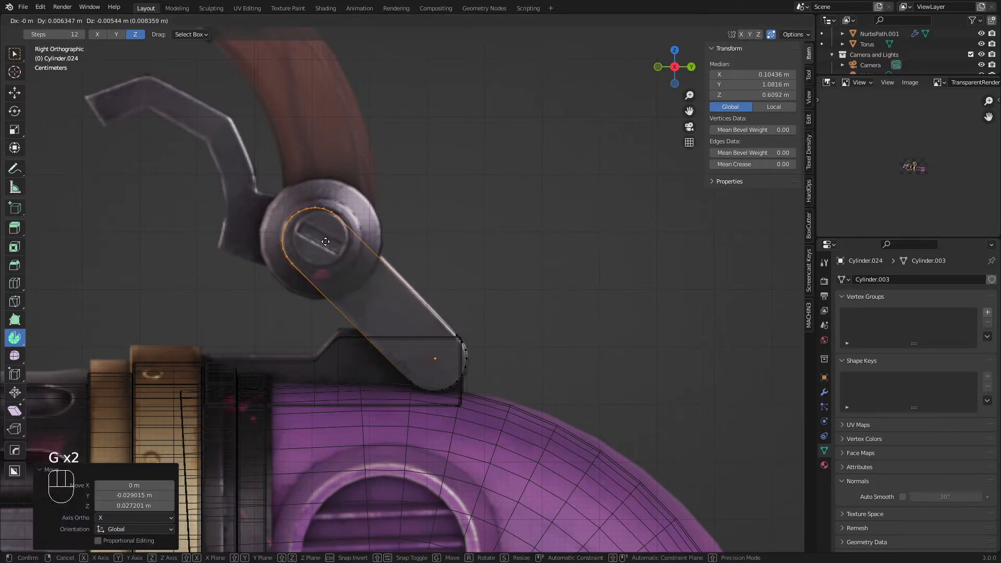
click(328, 243)
Step: Thin the whole arm mesh along X by a factor of about 0.416
key(z)
key(Tab)
middle_drag(415, 296, 315, 326)
key(a)
key(a)
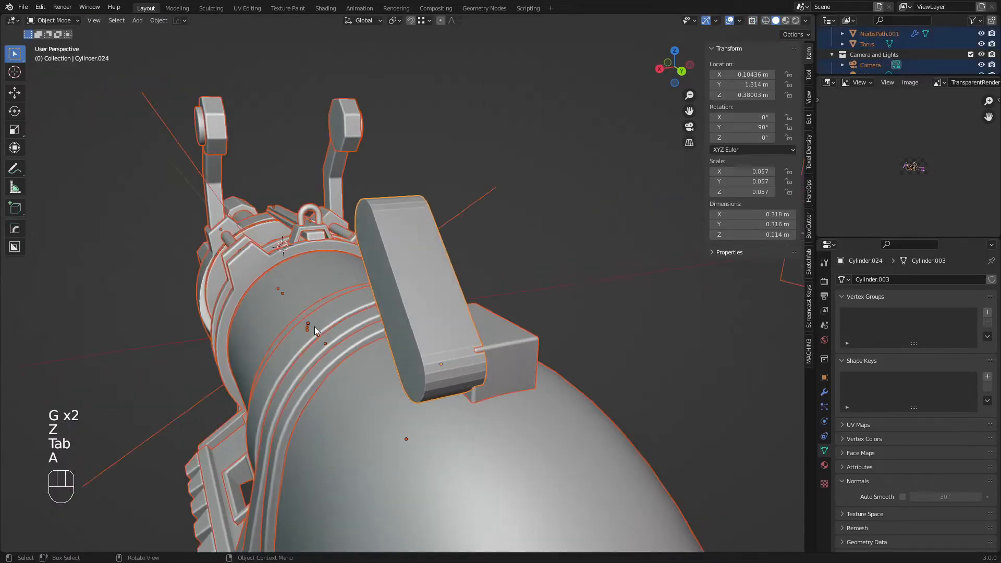
click(419, 339)
key(Tab)
key(a)
key(s)
click(486, 337)
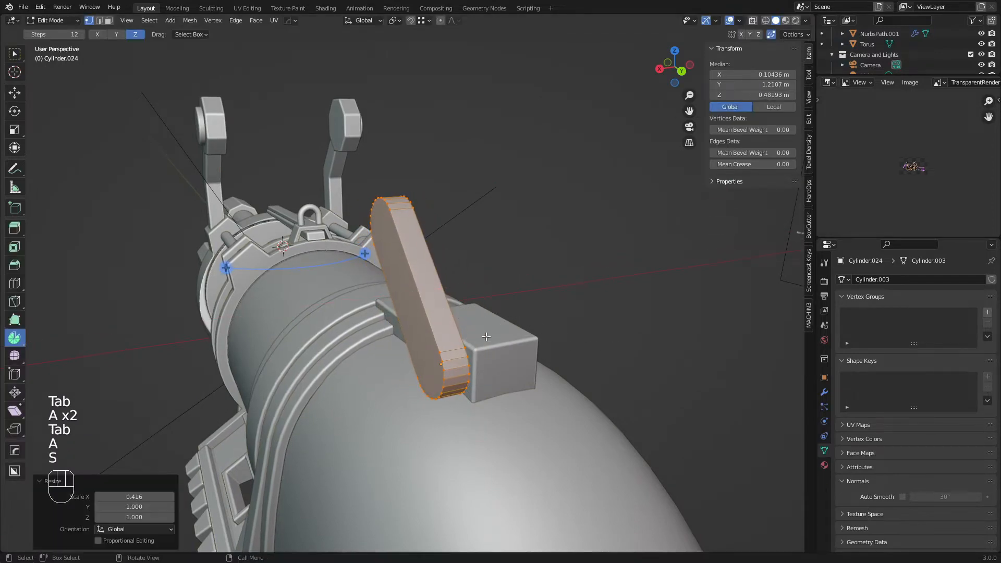
Step: Narrow the arm further to about 0.026 m thick and shift it about -0.015 m along X to match the front reference
key(KP_1)
key(z)
key(s)
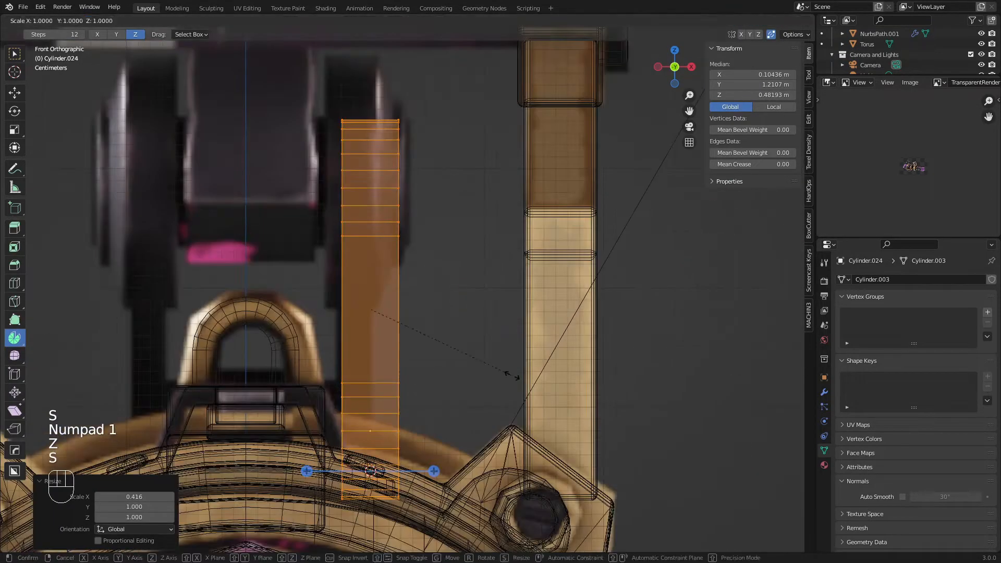
click(447, 385)
key(g)
click(454, 396)
key(s)
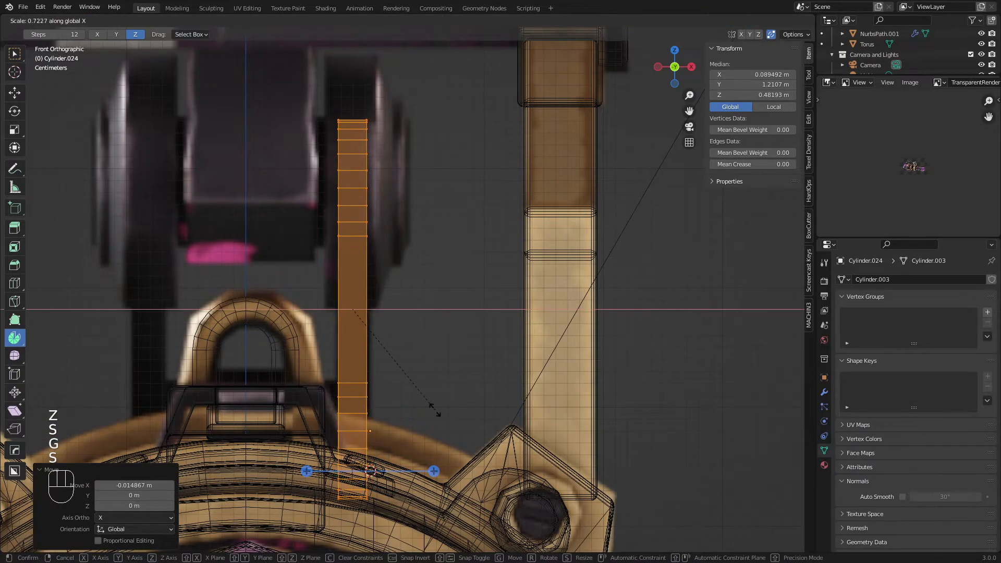
click(456, 407)
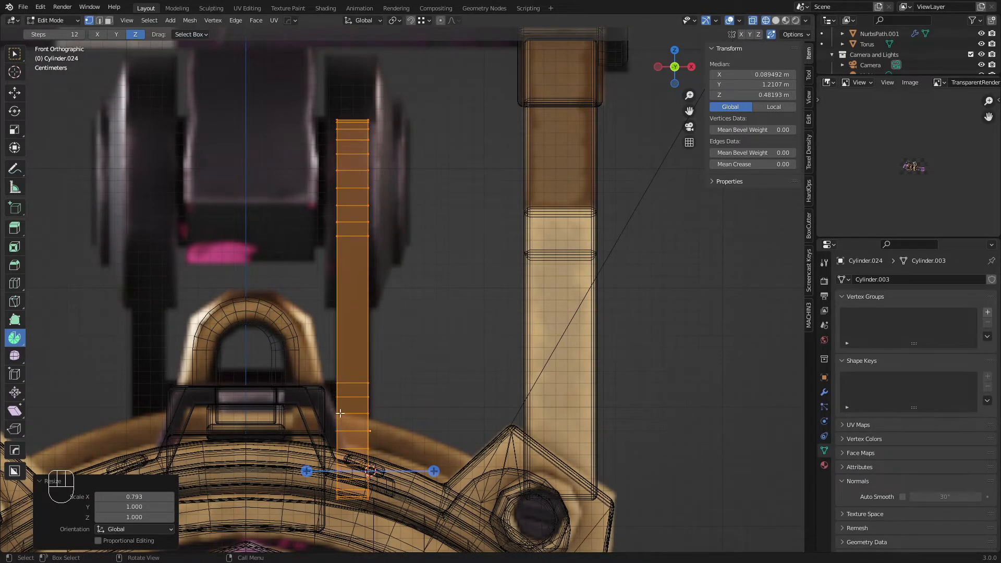
Step: Scale the whole bracket block mesh slightly to fit against the arm beside it
key(z)
middle_drag(298, 368, 235, 396)
scroll(365, 375, down, 5)
shift+middle_drag(454, 380, 308, 310)
scroll(413, 362, up, 3)
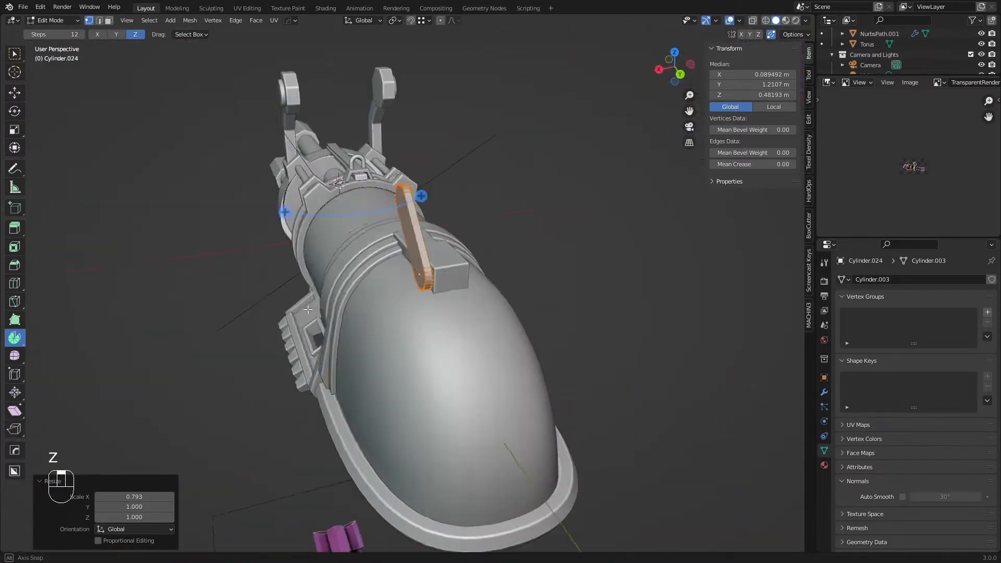
shift+middle_drag(400, 298, 366, 323)
scroll(367, 324, up, 4)
click(425, 294)
key(Tab)
click(425, 295)
key(Tab)
scroll(514, 285, up, 3)
key(a)
key(s)
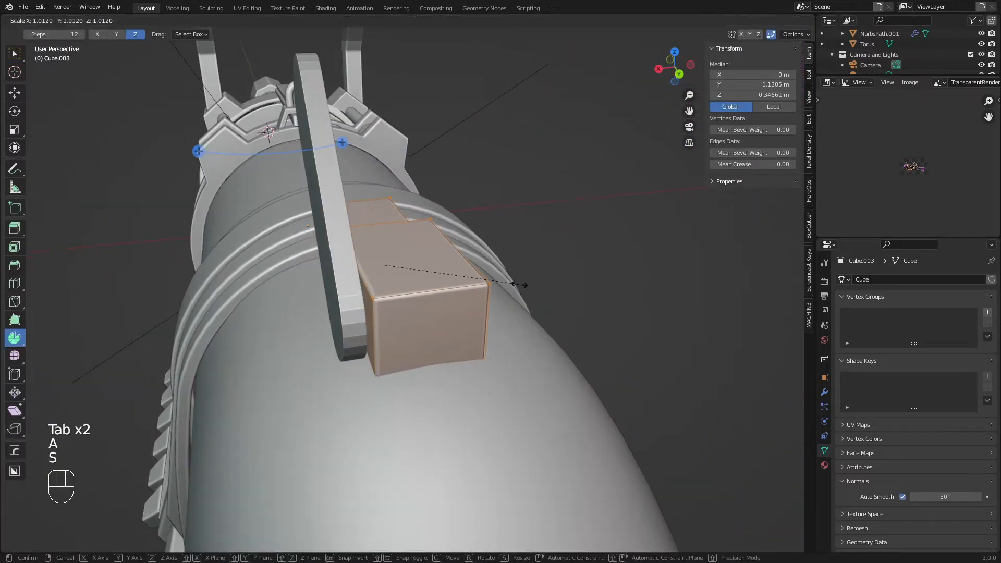
click(520, 284)
key(Tab)
key(a)
key(a)
Step: Copy the modifiers of the front handle bracket to the slanted support arm
middle_drag(390, 277, 382, 254)
key(a)
key(a)
scroll(356, 258, down, 4)
click(384, 243)
scroll(383, 254, up, 3)
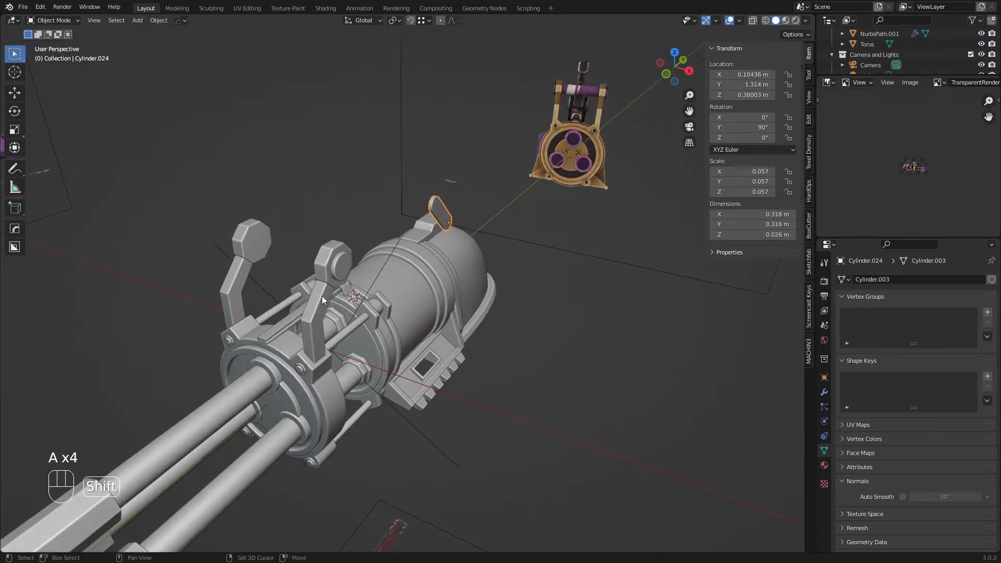
shift+click(321, 296)
middle_drag(322, 296, 298, 275)
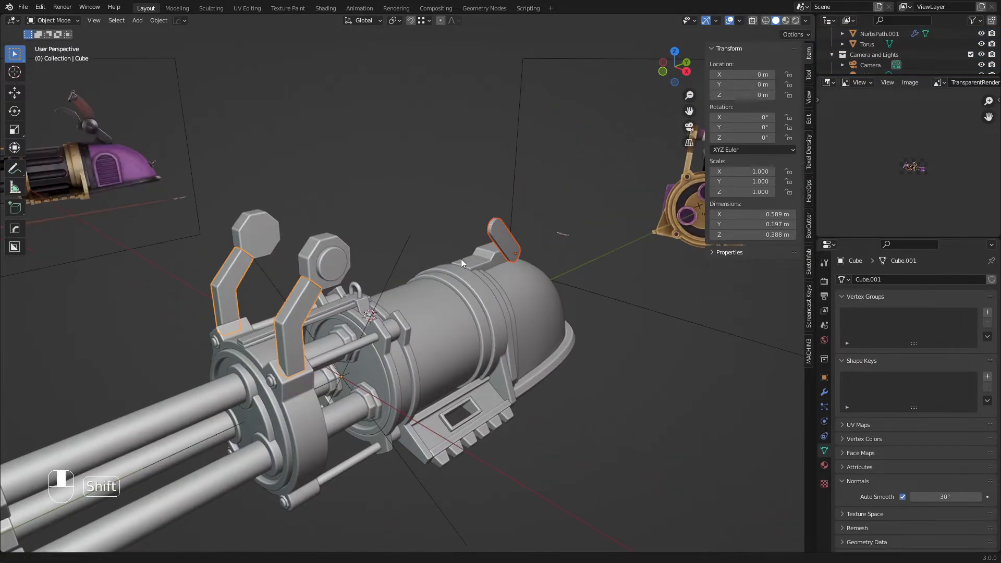
key(ctrl+l)
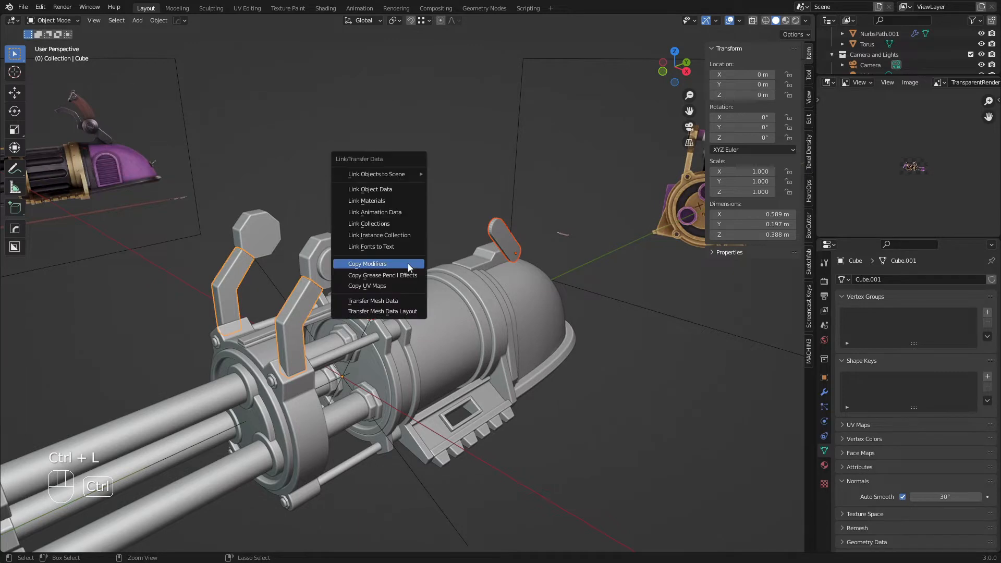
click(407, 264)
key(a)
key(a)
Step: Apply the location, rotation and scale of the slanted support arm
middle_drag(481, 254, 500, 248)
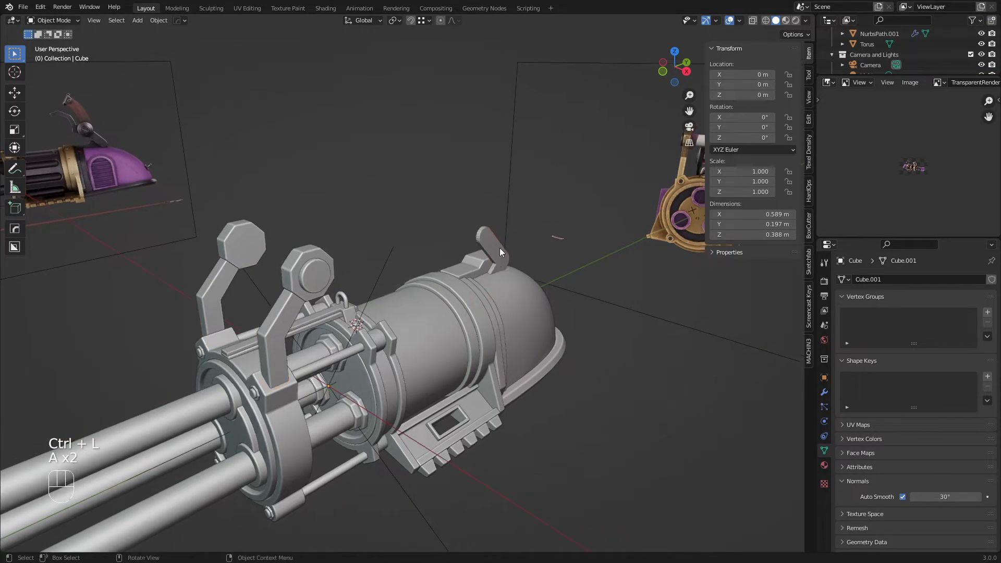
click(499, 248)
key(ctrl+a)
click(499, 246)
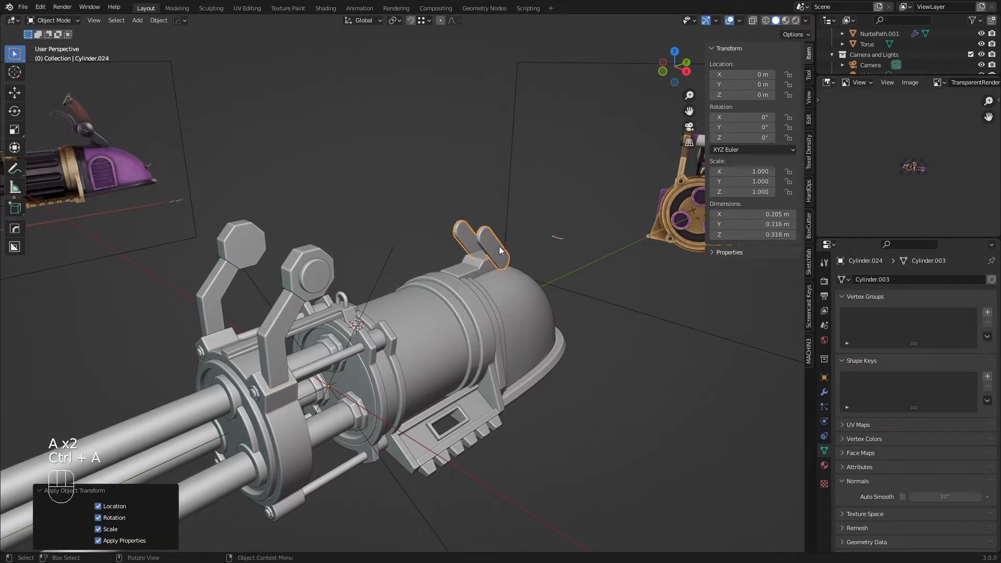
Step: Shade the support arms smooth and enable Auto Smooth for their normals
scroll(492, 242, up, 5)
right_click(497, 240)
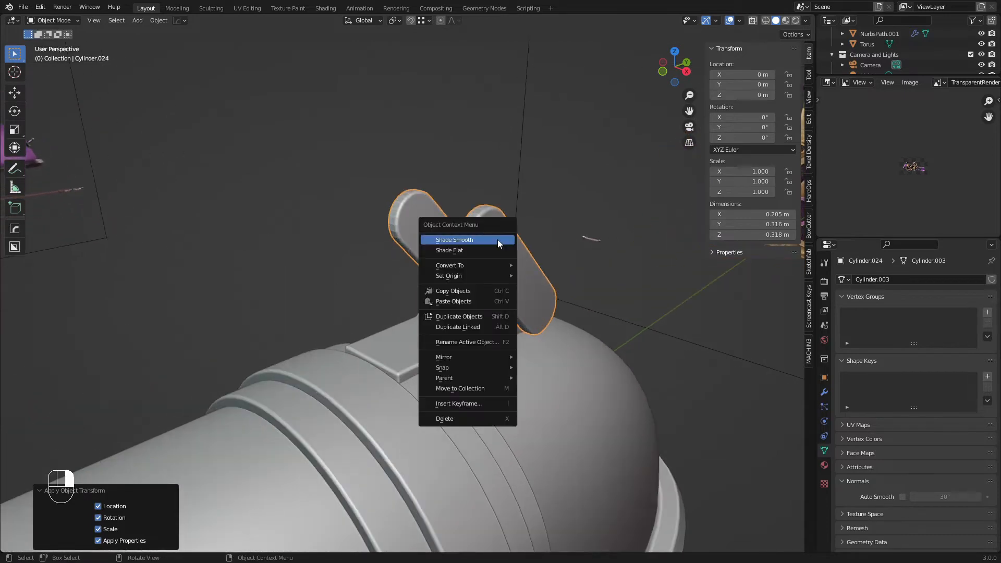
click(498, 240)
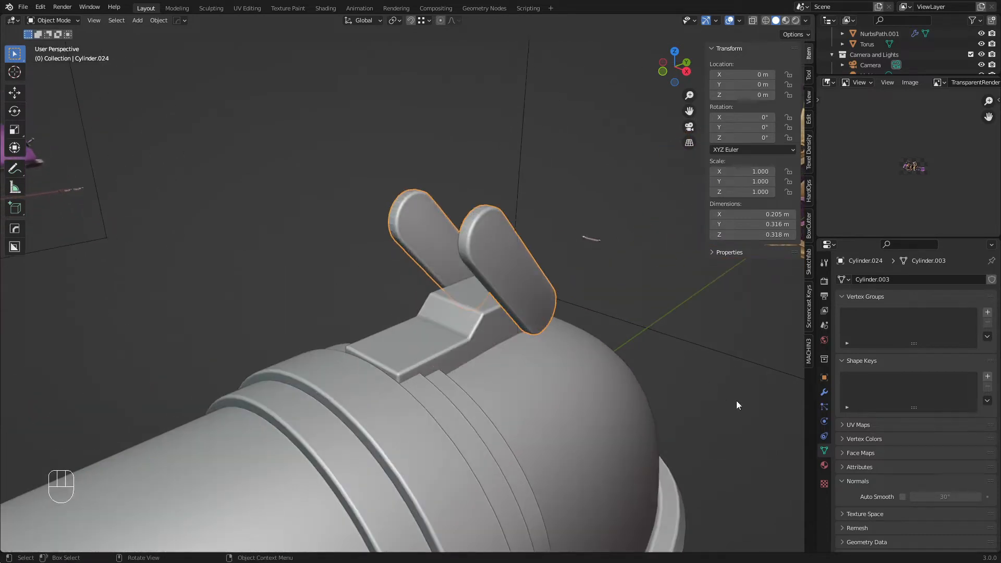
click(903, 496)
key(a)
key(a)
mouse_move(430, 298)
middle_down()
mouse_move(459, 295)
mouse_move(357, 271)
middle_up()
key(a)
key(a)
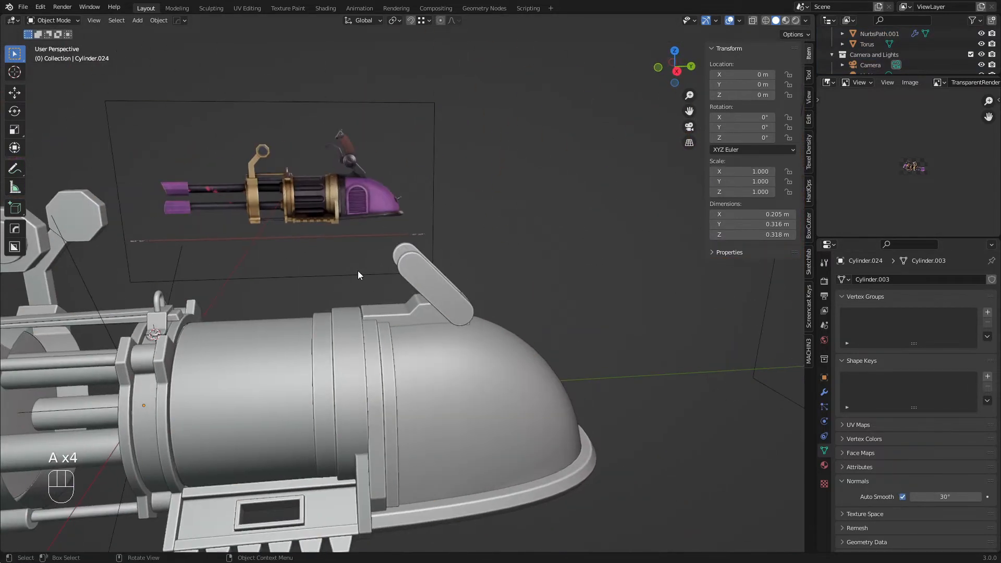
Step: Snap the 3D cursor to the centre of the arm's upper rounded end, using vertices on both sides of the curve
key(KP_3)
scroll(351, 270, up, 5)
key(z)
click(187, 275)
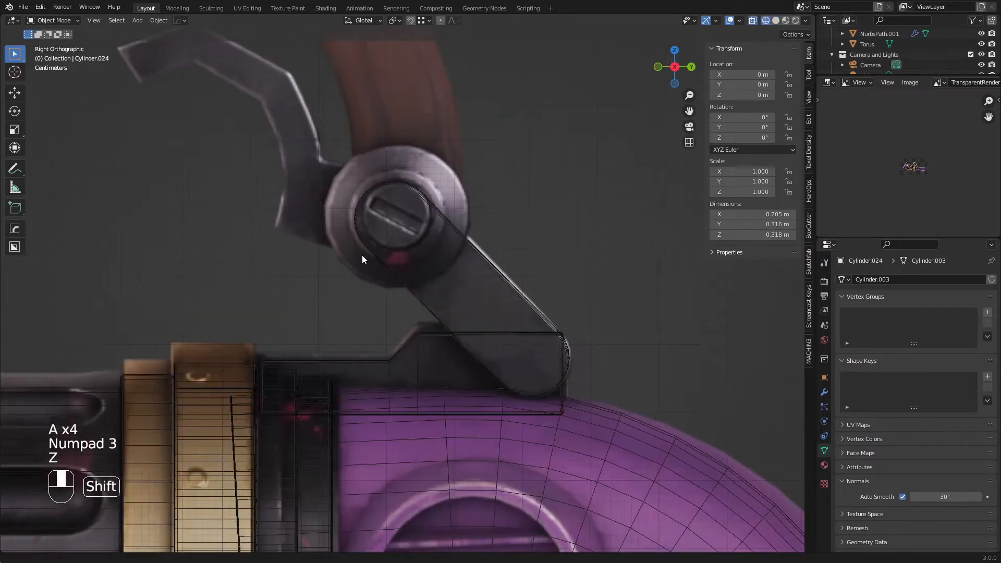
key(z)
click(458, 225)
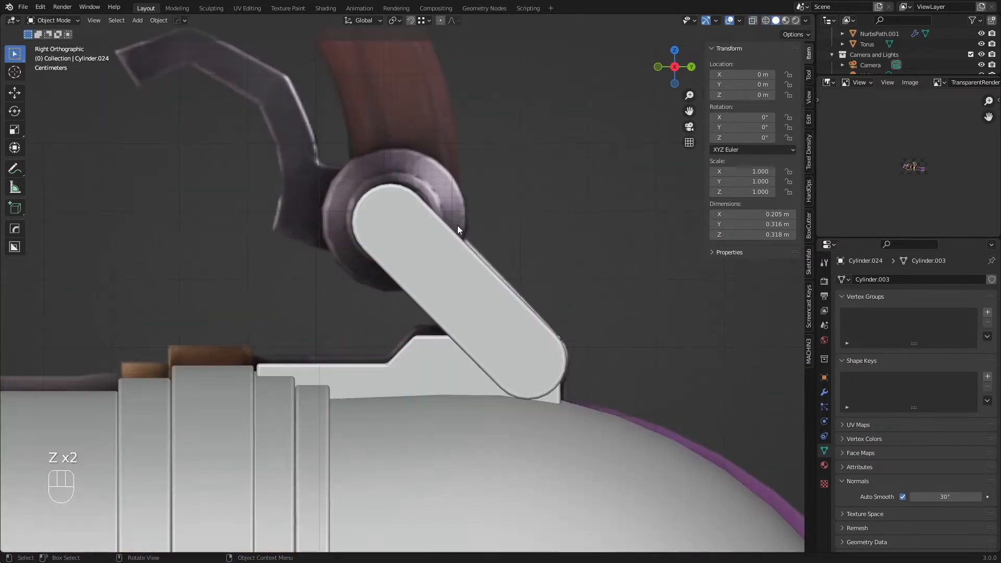
key(Tab)
click(367, 245)
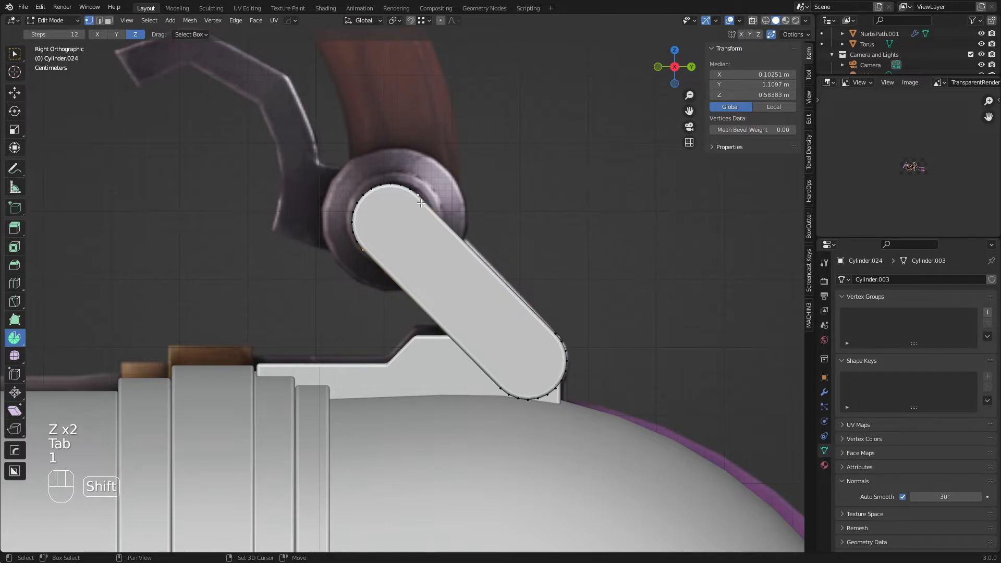
middle_drag(410, 217, 387, 260)
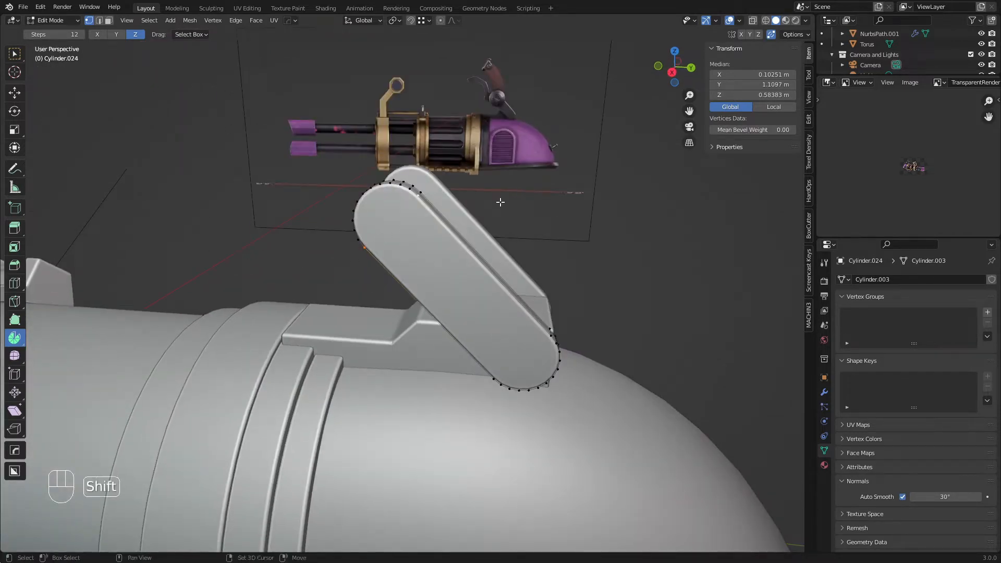
key(shift+s)
click(494, 261)
key(Tab)
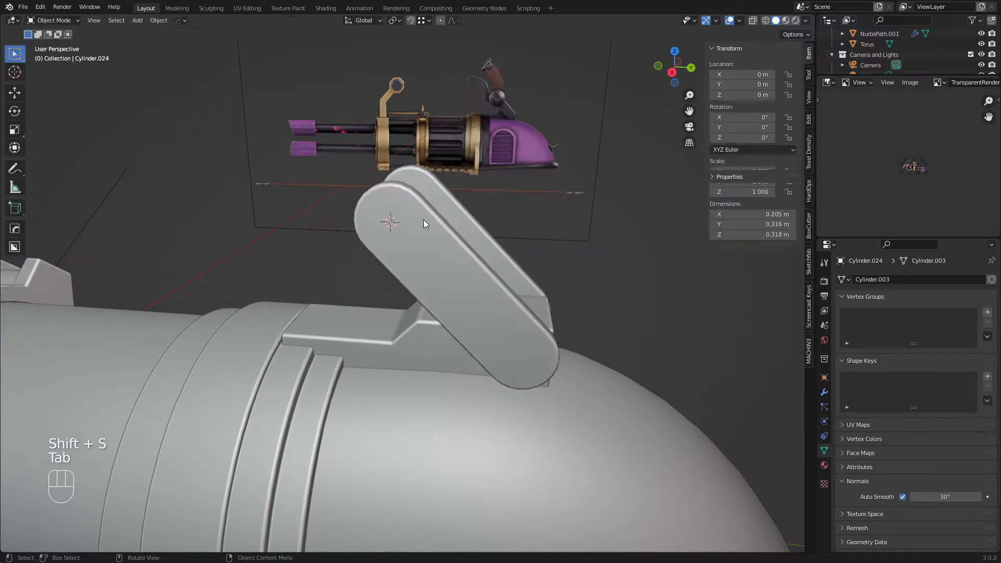
Step: Add a 32-vertex cylinder at the 3D cursor on the arm's upper end
middle_drag(423, 220, 410, 183)
key(KP_3)
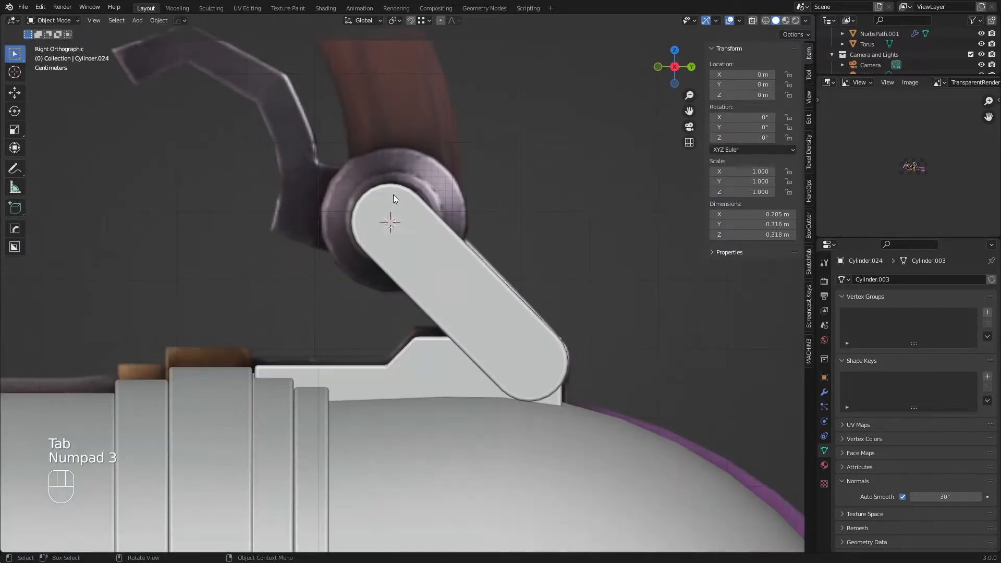
key(shift+a)
mouse_move(396, 195)
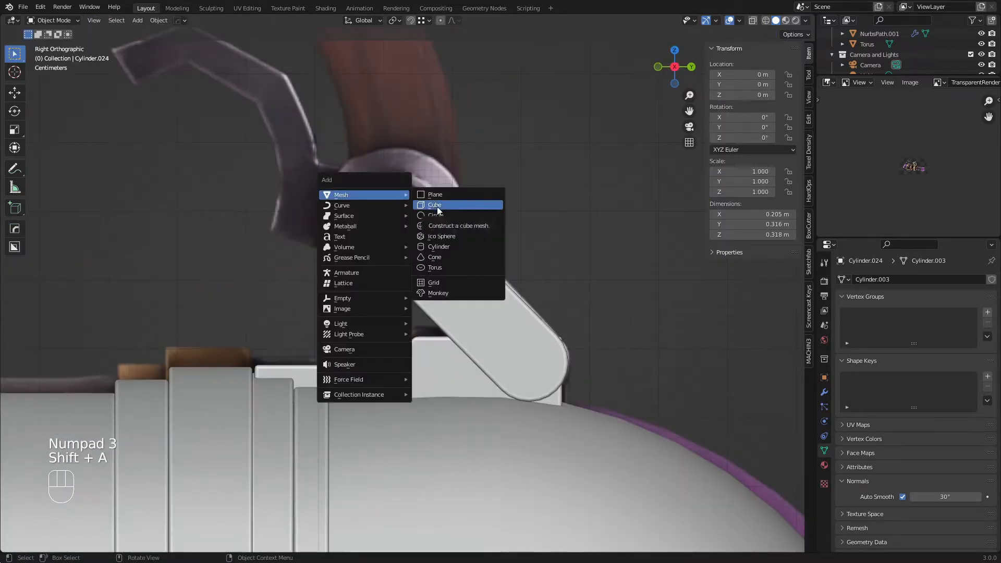
click(437, 247)
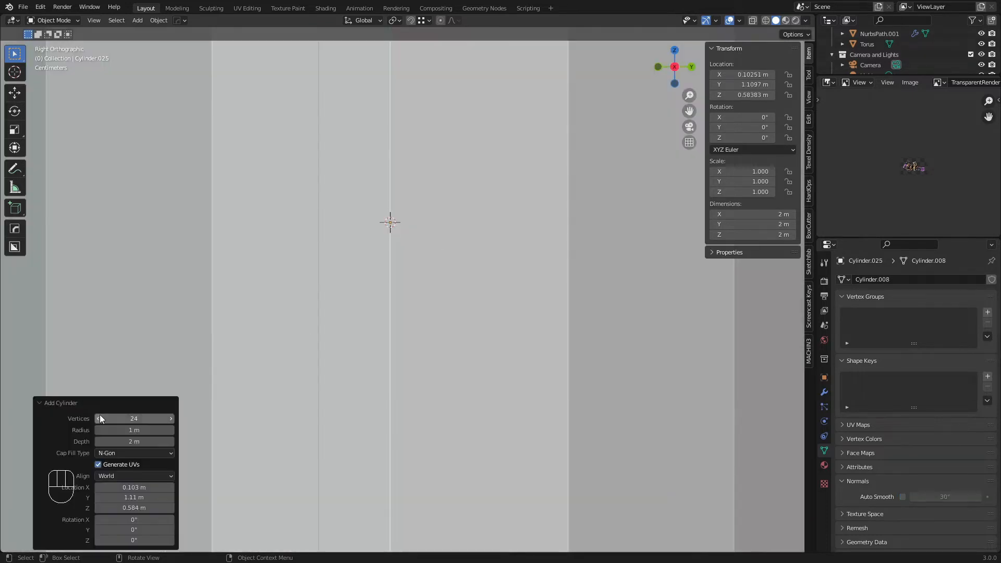
click(140, 413)
text(3)
key(Return)
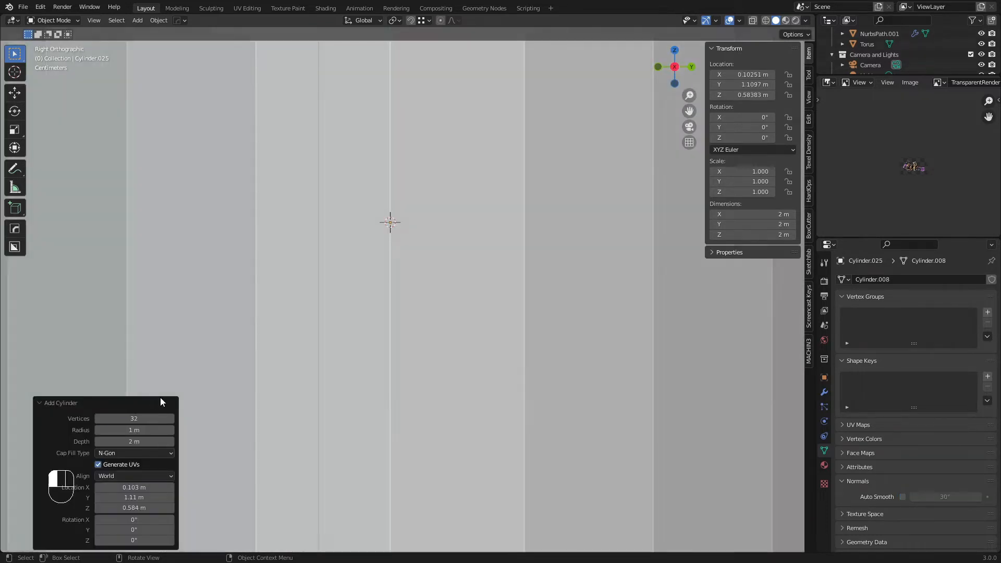
Step: Scale the cylinder down to 0.074 and rotate it 90° about Y so it faces sideways
key(s)
click(414, 242)
key(r)
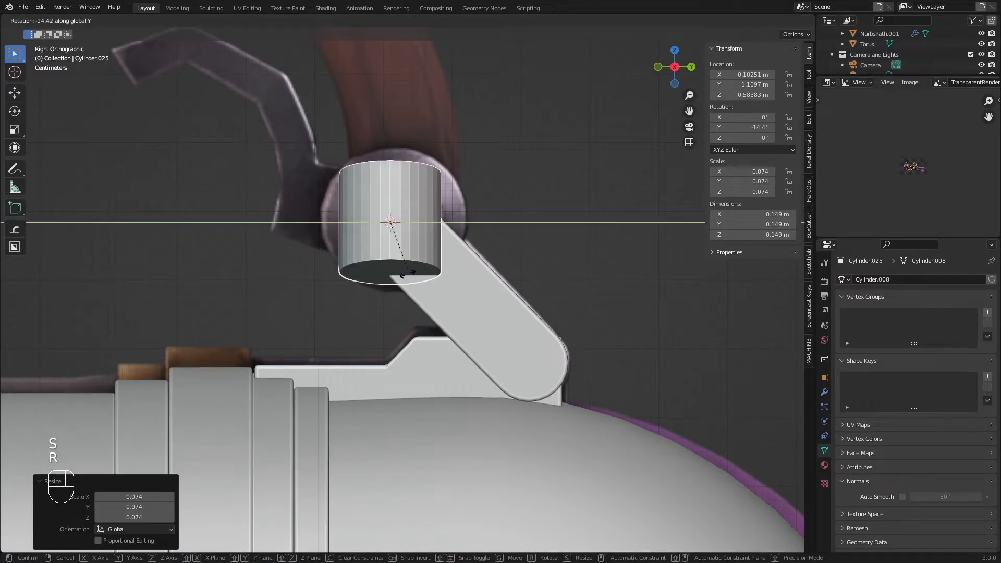
click(248, 315)
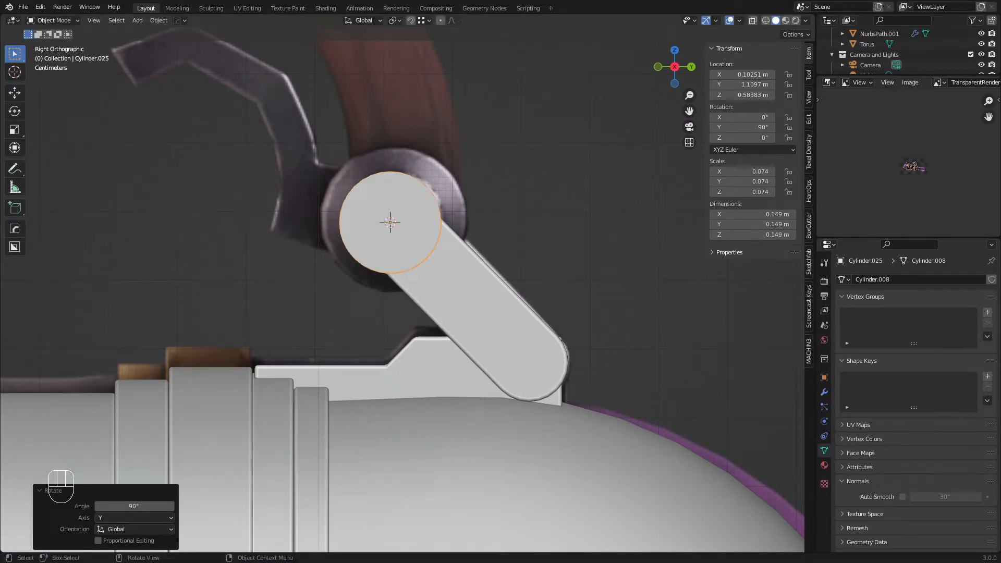
Step: Enlarge the cylinder to a scale of about 0.103 to match the pivot disc in the side reference
key(s)
click(576, 335)
key(z)
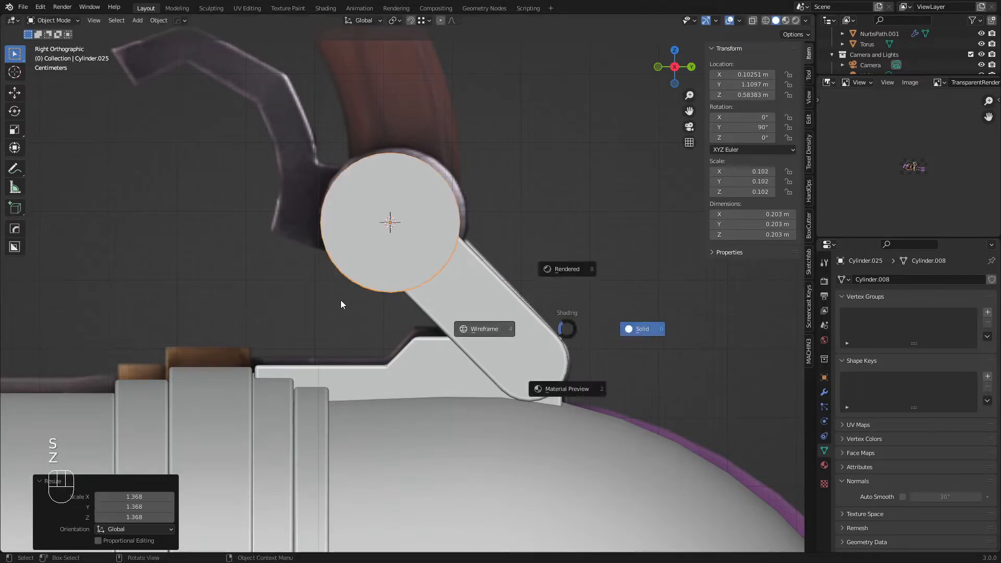
click(349, 305)
key(s)
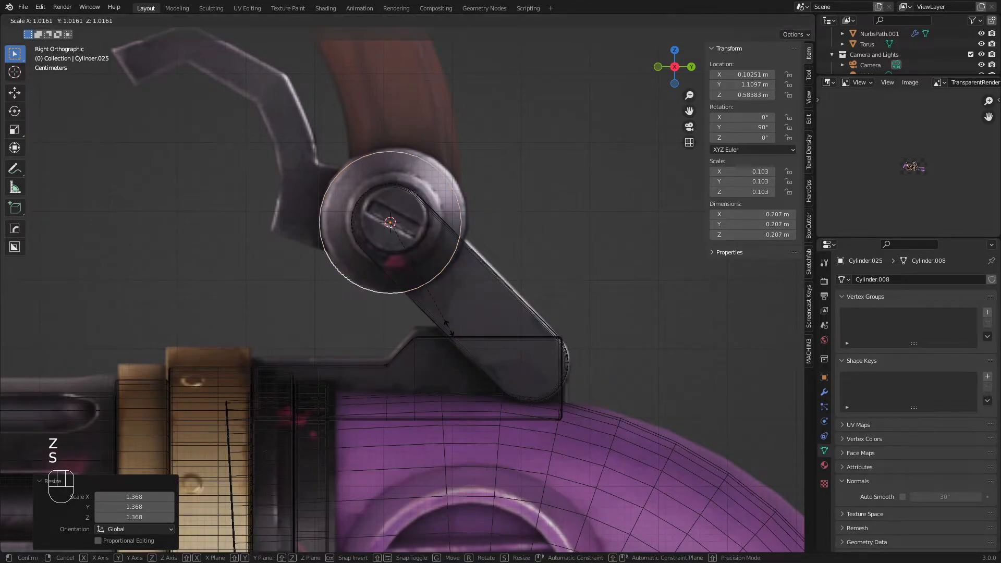
click(446, 329)
key(z)
Step: Flatten the whole cylinder mesh along X by a factor of 0.25
middle_drag(510, 286, 339, 285)
shift+middle_drag(463, 250, 355, 291)
key(Tab)
key(a)
key(s)
click(406, 258)
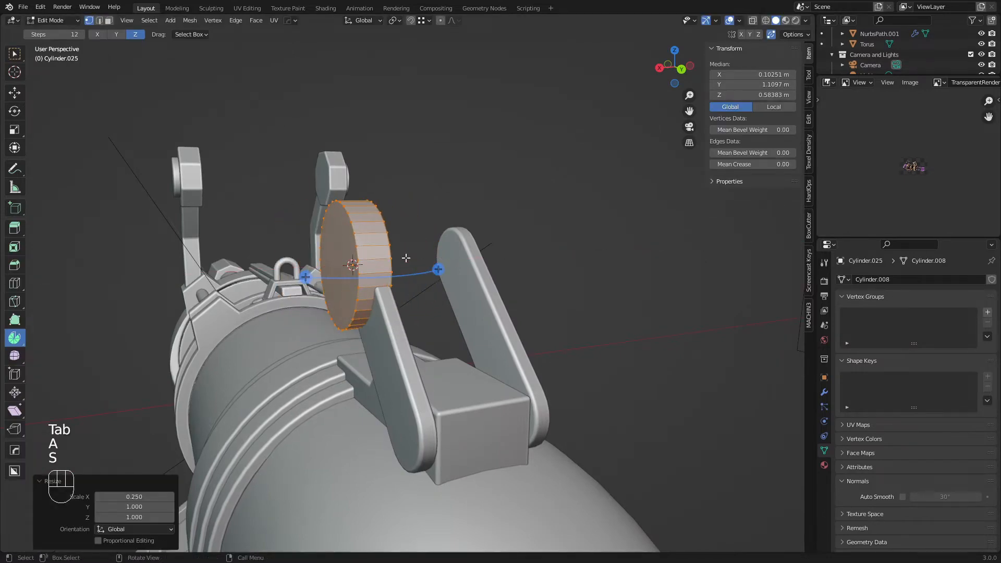
Step: Shift the disc inward along X and thin it by a factor of 0.815 to match the pivot disc in the front reference
key(KP_1)
key(z)
scroll(555, 260, up, 3)
key(g)
key(x)
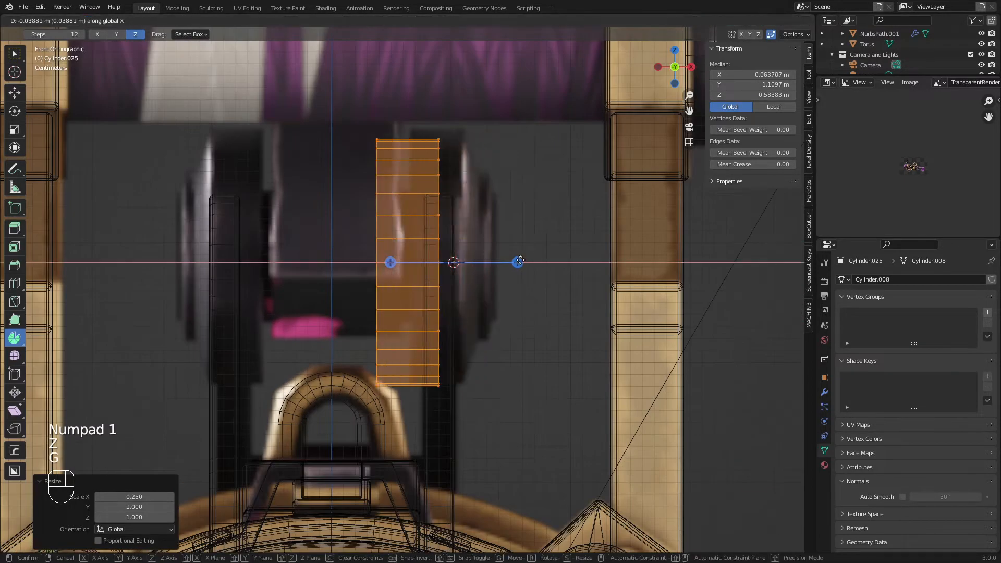
click(553, 261)
key(s)
key(x)
click(532, 262)
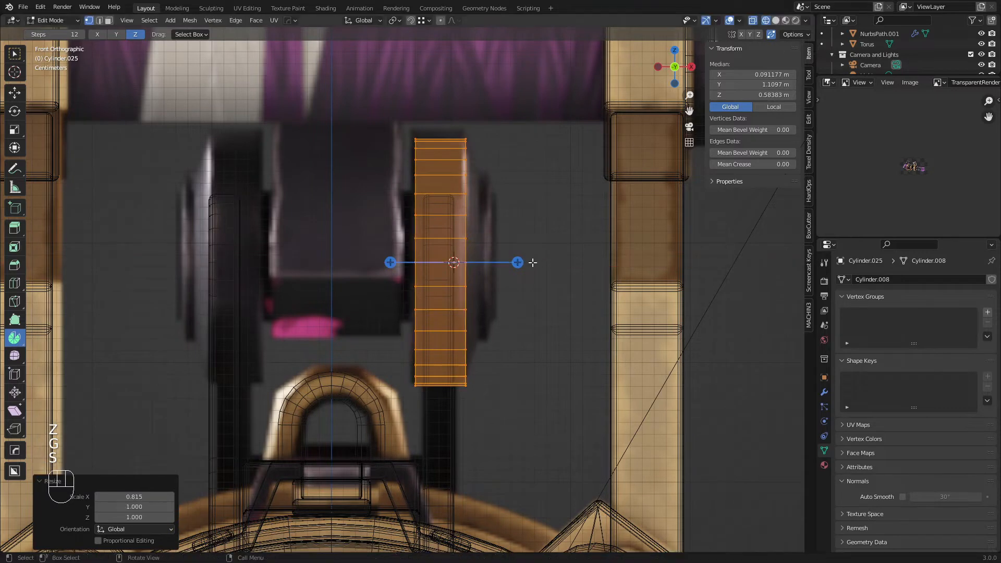
key(g)
key(x)
click(530, 262)
key(a)
key(a)
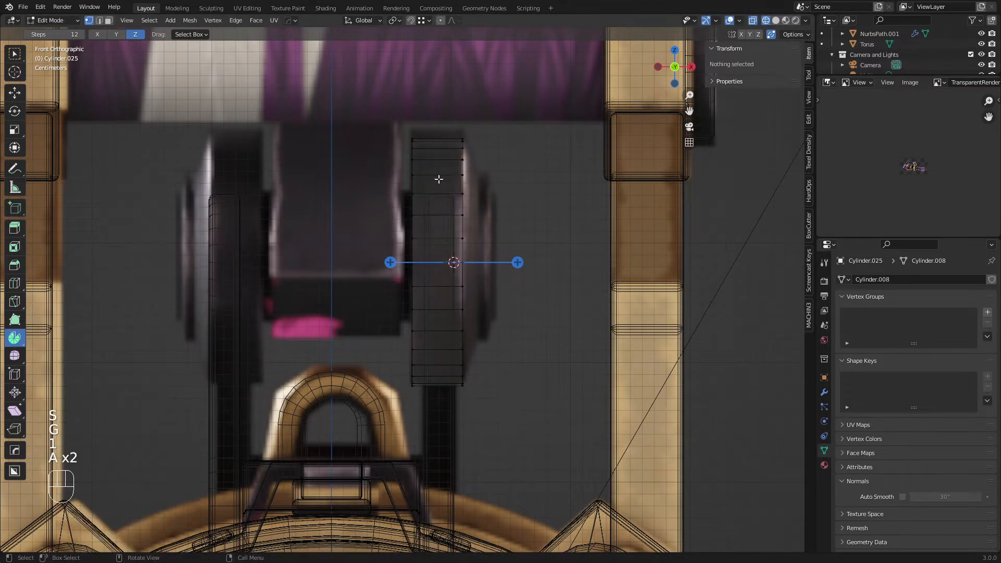
Step: Select the disc's outer face and inset it 0.3469 m to match the inner ring in the side reference
key(b)
drag(421, 101, 540, 430)
key(z)
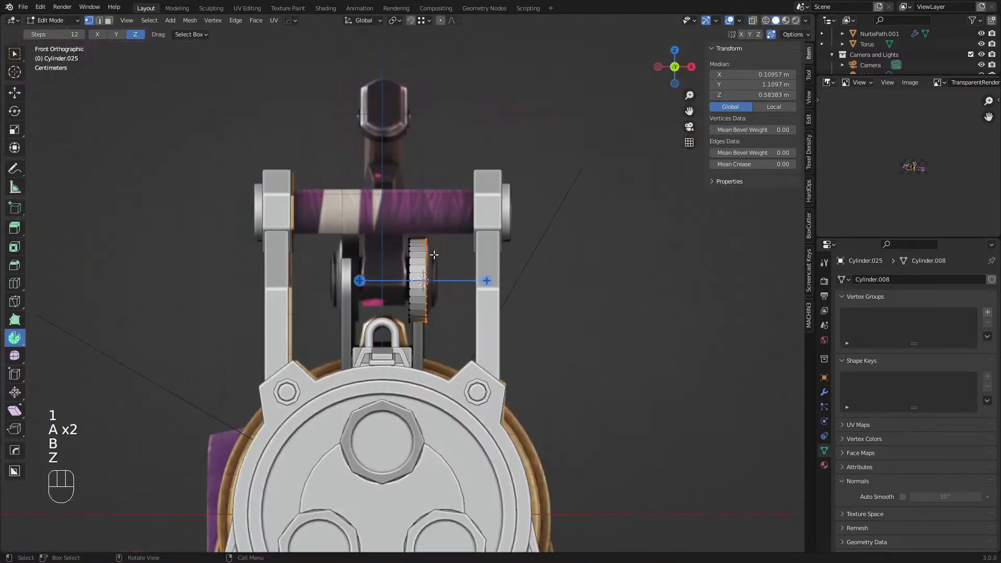
middle_drag(490, 347, 404, 283)
key(KP_3)
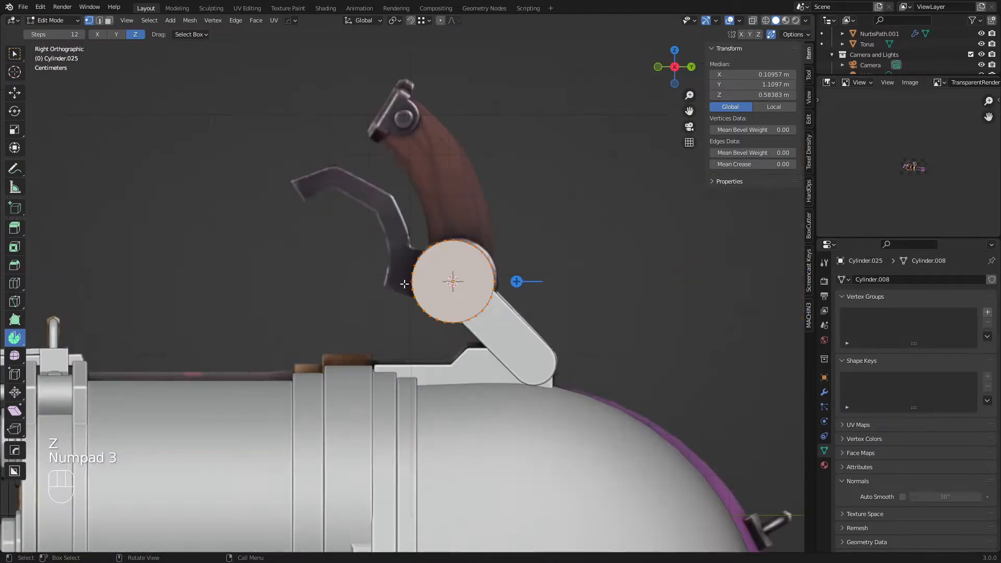
key(z)
scroll(402, 280, up, 4)
key(z)
key(i)
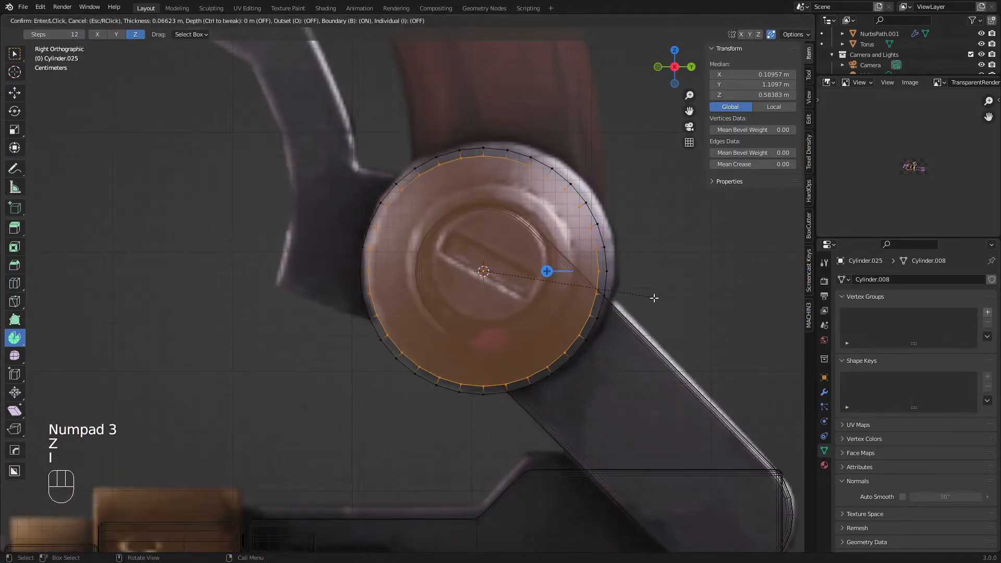
click(704, 328)
click(464, 280)
Step: Move the inset face outward 0.010736 m along X, and extrude it another 0.00948 m
middle_drag(464, 280, 500, 298)
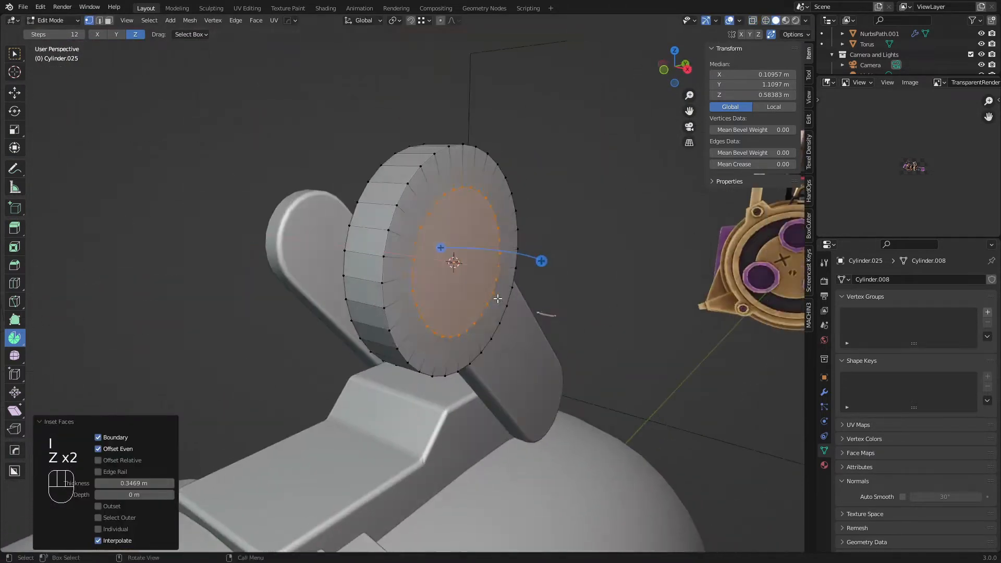
key(g)
click(508, 298)
scroll(509, 298, up, 2)
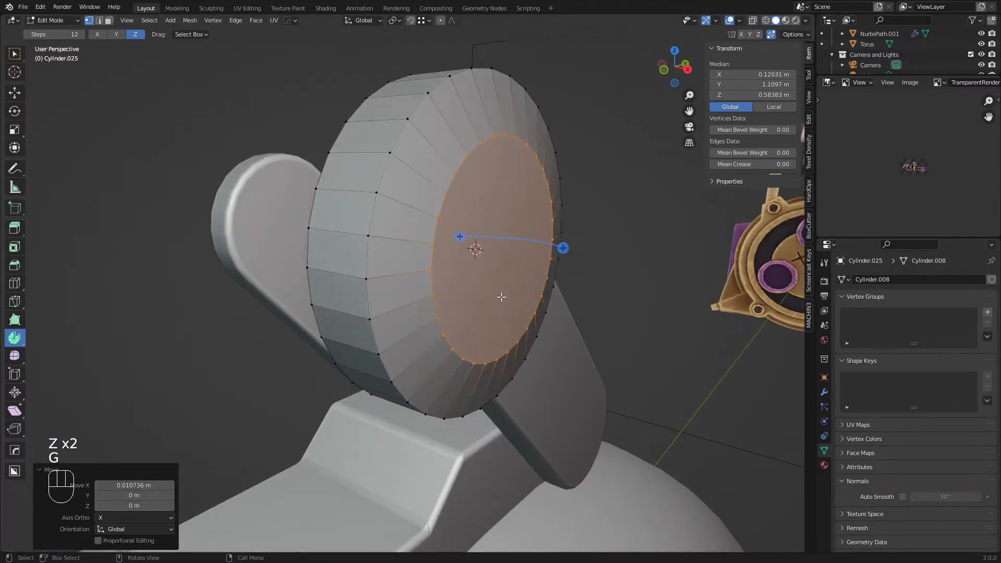
key(e)
click(519, 298)
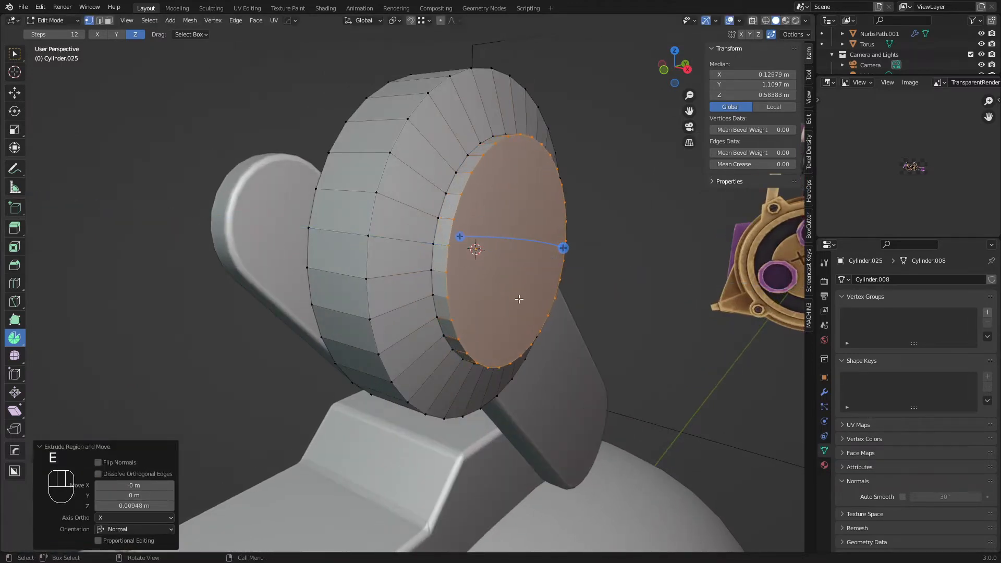
Step: Inset the raised face 0.08922 m and scale the inner face by 0.903 to match the reference screw's outline
click(629, 313)
key(KP_3)
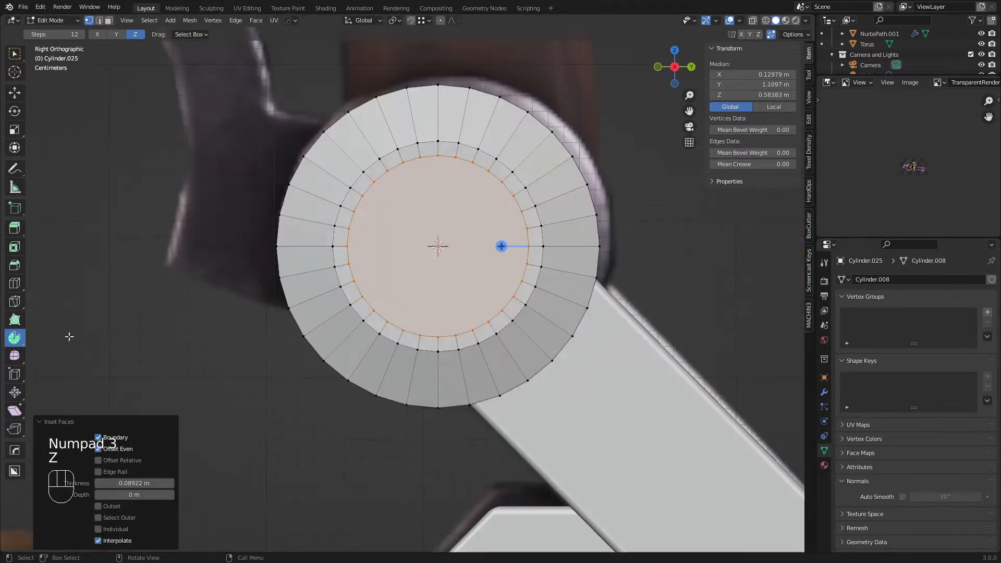
scroll(511, 212, up, 2)
key(z)
key(s)
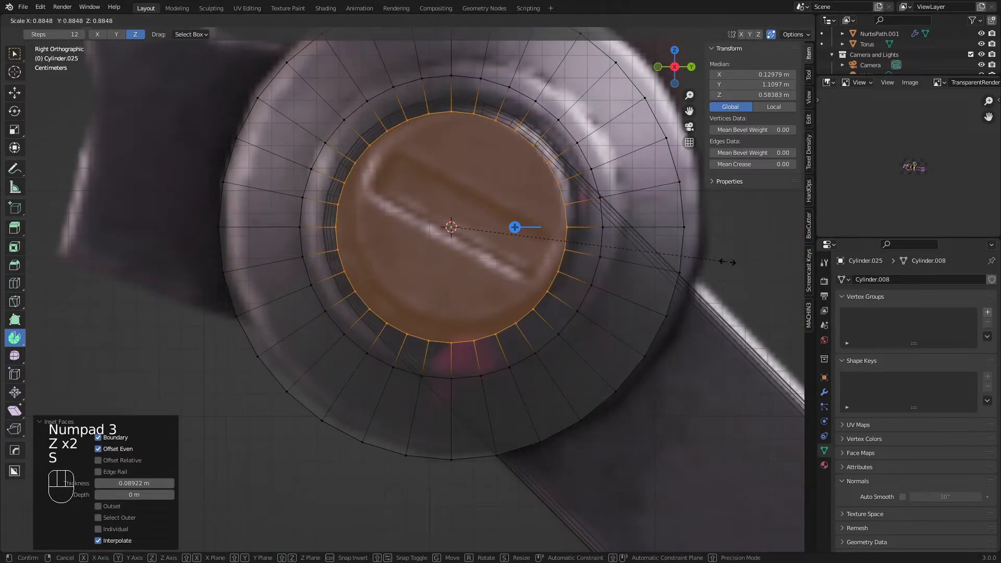
click(731, 262)
key(z)
Step: Extrude the inner face inward to form a round recess in the pivot disc
middle_drag(420, 242, 498, 261)
key(e)
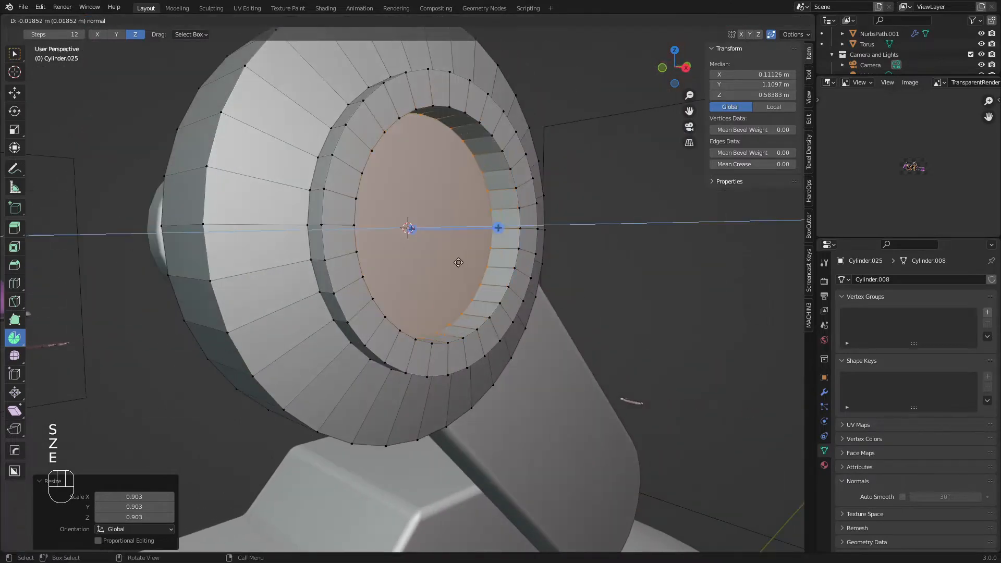
click(472, 264)
key(Tab)
Step: Examine the recessed pivot disc on the arm from several angles and distances alongside the side reference
scroll(405, 282, down, 7)
key(a)
key(a)
middle_drag(404, 281, 427, 262)
scroll(352, 320, down, 4)
key(a)
key(a)
scroll(315, 209, up, 5)
shift+middle_drag(270, 147, 489, 377)
key(a)
key(a)
scroll(260, 168, up, 3)
scroll(261, 168, down, 4)
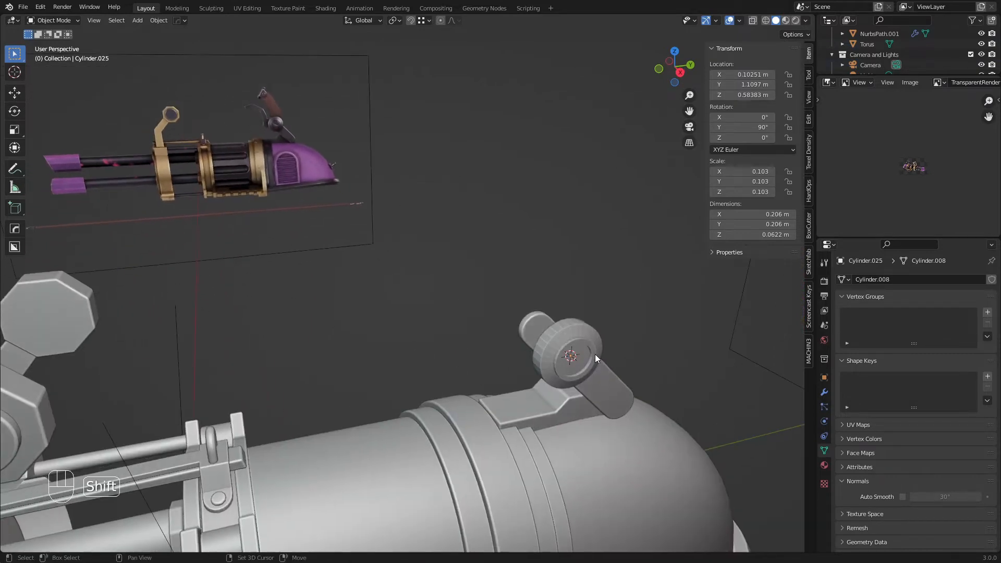
Step: Copy the slanted arm's modifiers to the pivot disc
scroll(428, 259, up, 2)
shift+middle_drag(596, 355, 437, 250)
click(428, 259)
scroll(461, 277, down, 3)
shift+click(459, 218)
scroll(437, 250, up, 5)
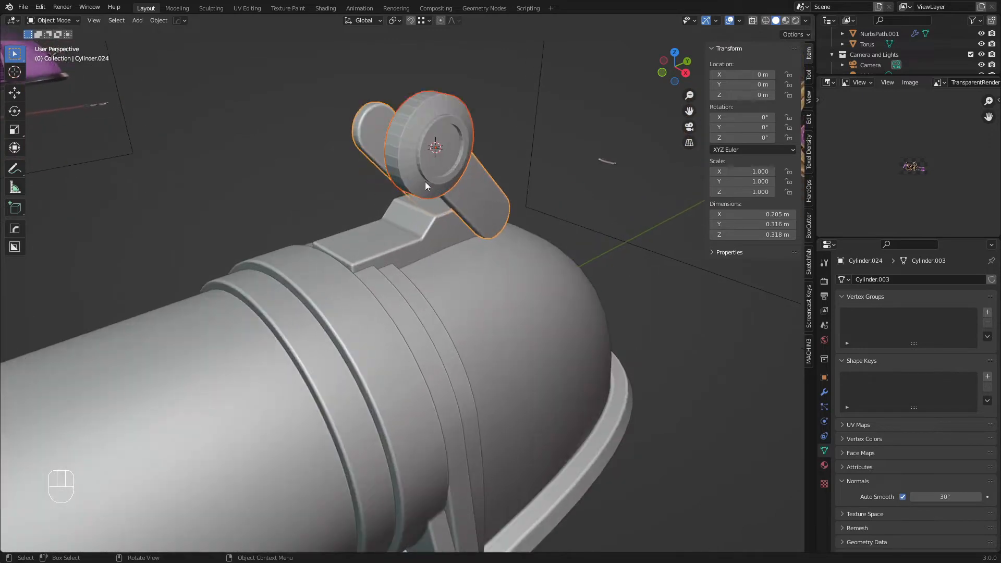
shift+middle_drag(425, 181, 406, 230)
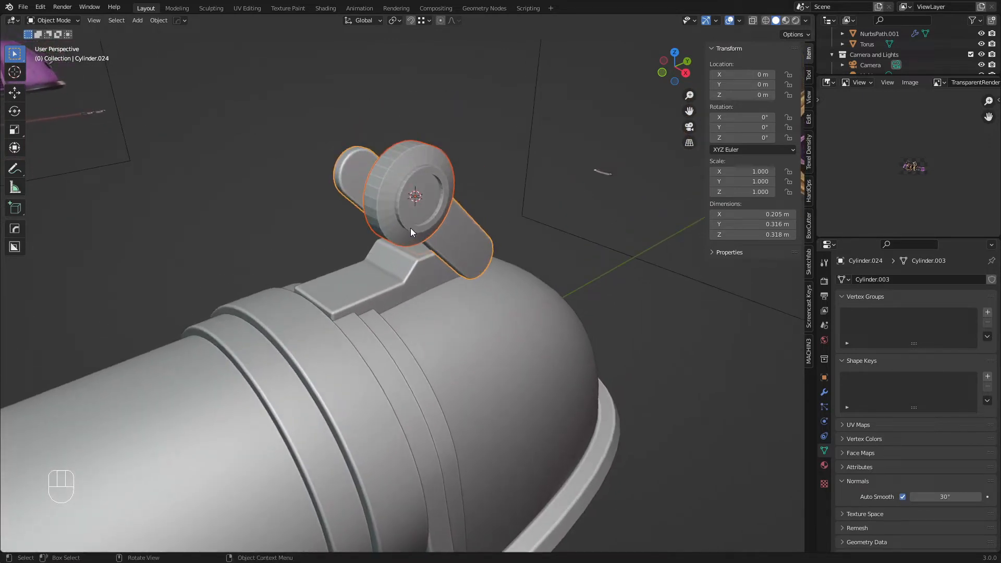
key(ctrl+l)
click(411, 231)
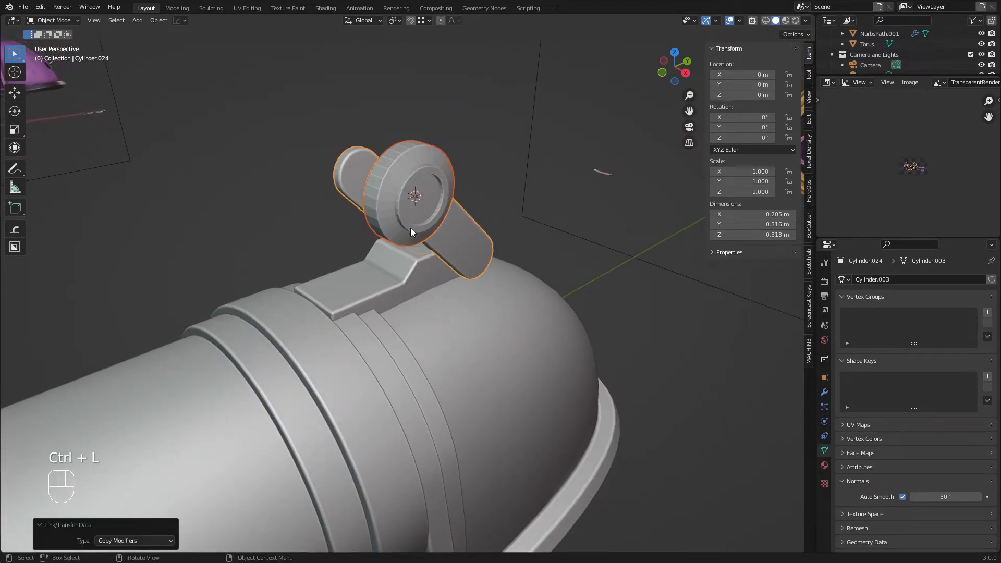
Step: Apply all transforms to the pivot disc and shade it smooth with Auto Smooth on
click(396, 233)
key(ctrl+a)
click(395, 235)
right_click(412, 212)
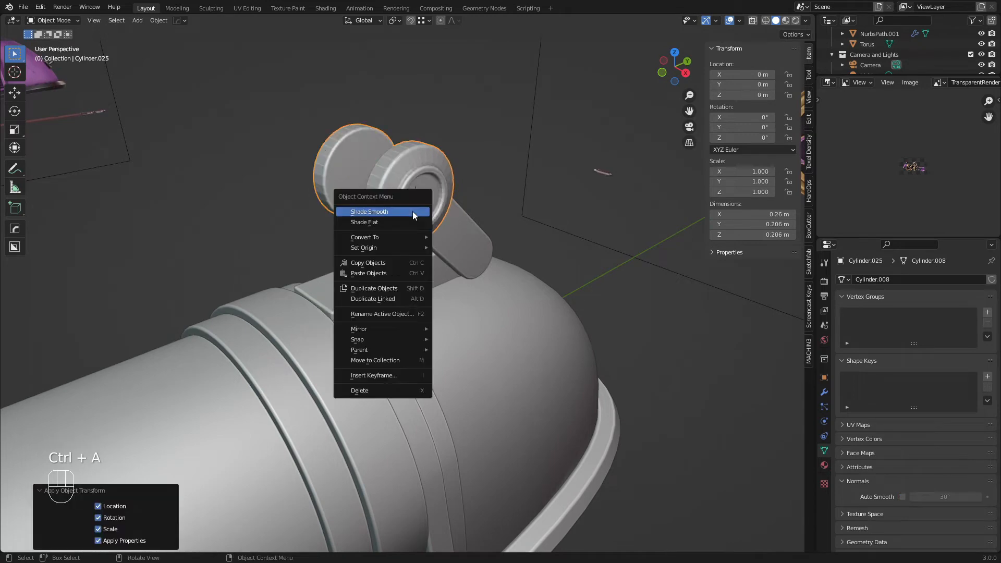
click(412, 212)
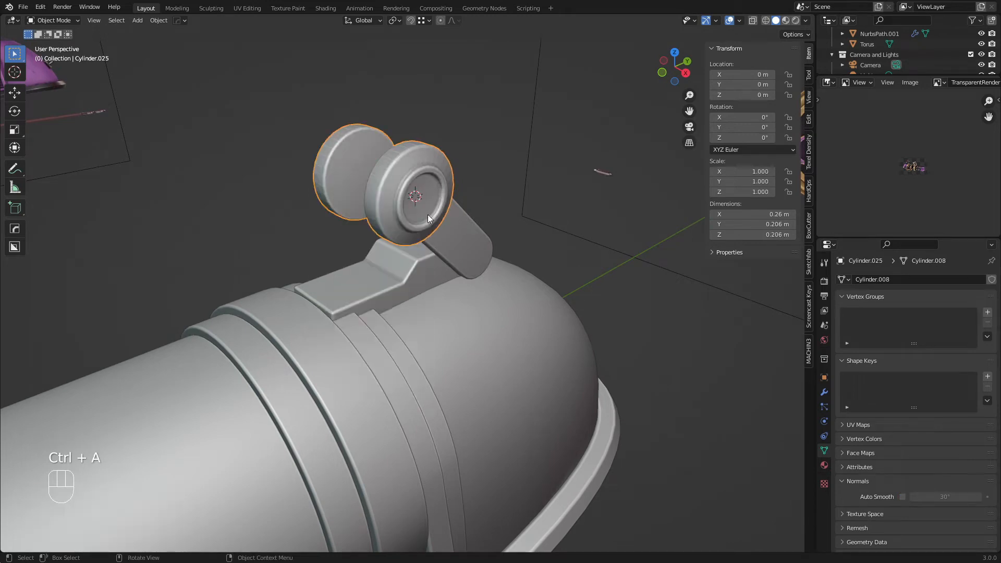
click(902, 497)
key(a)
key(a)
scroll(438, 282, down, 4)
middle_drag(420, 282, 335, 317)
scroll(417, 249, up, 4)
key(a)
key(a)
scroll(397, 331, up, 2)
Step: Duplicate the round recess's inner face in place and extrude the copy outward 0.011015 m
key(Tab)
scroll(384, 316, up, 1)
key(Tab)
key(Tab)
key(3)
scroll(335, 317, up, 2)
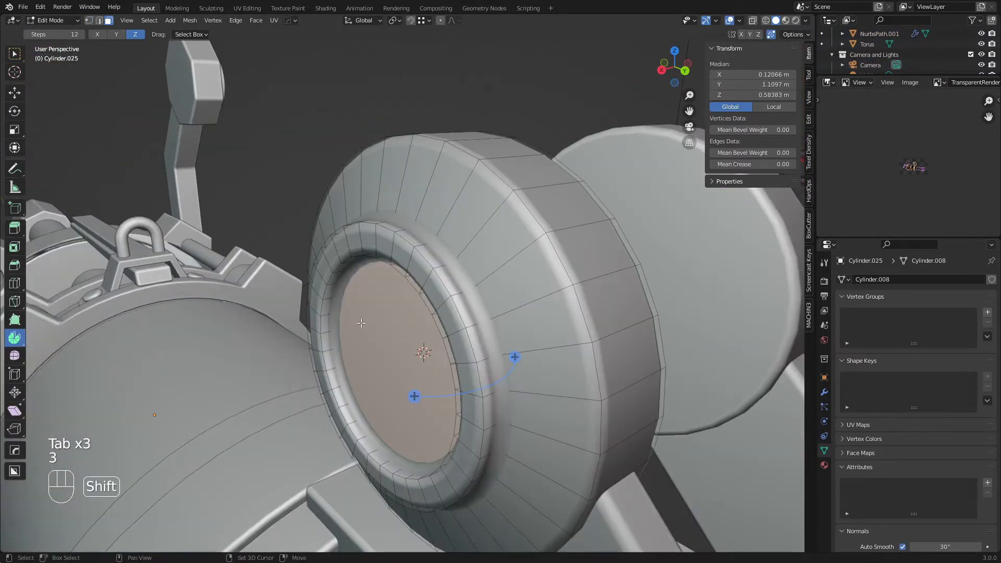
key(shift+d)
right_click(275, 203)
scroll(404, 321, down, 4)
middle_drag(405, 321, 393, 317)
scroll(393, 317, up, 5)
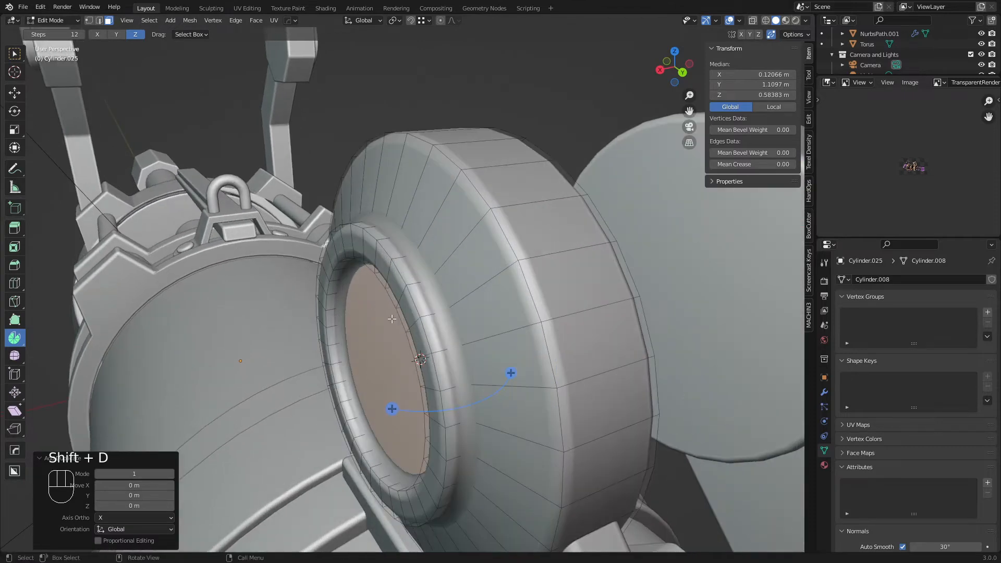
key(e)
click(363, 339)
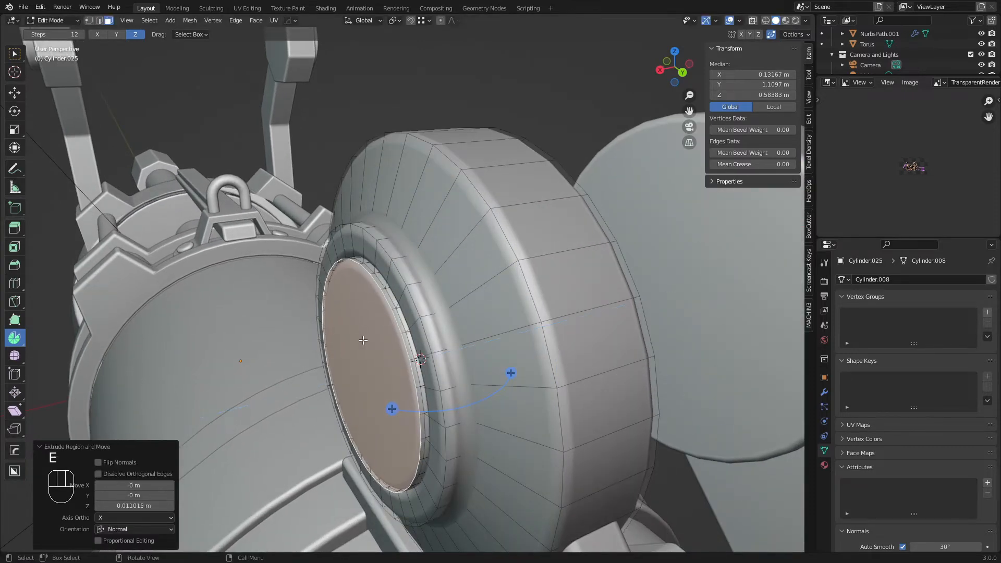
Step: Separate the linked geometry of the extruded round insert into its own object
key(3)
key(l)
key(p)
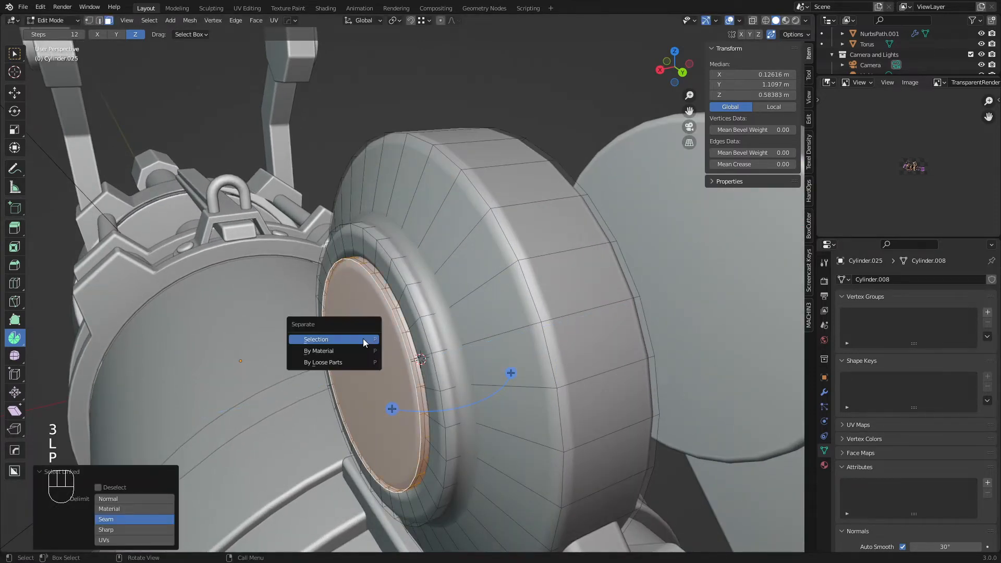
click(363, 339)
key(Tab)
scroll(372, 320, down, 5)
key(a)
key(a)
Step: Show the model in wireframe from the right side, framed on the pivot disc and the curved lever in the reference
middle_drag(372, 320, 459, 299)
scroll(459, 298, down, 4)
middle_drag(387, 314, 437, 304)
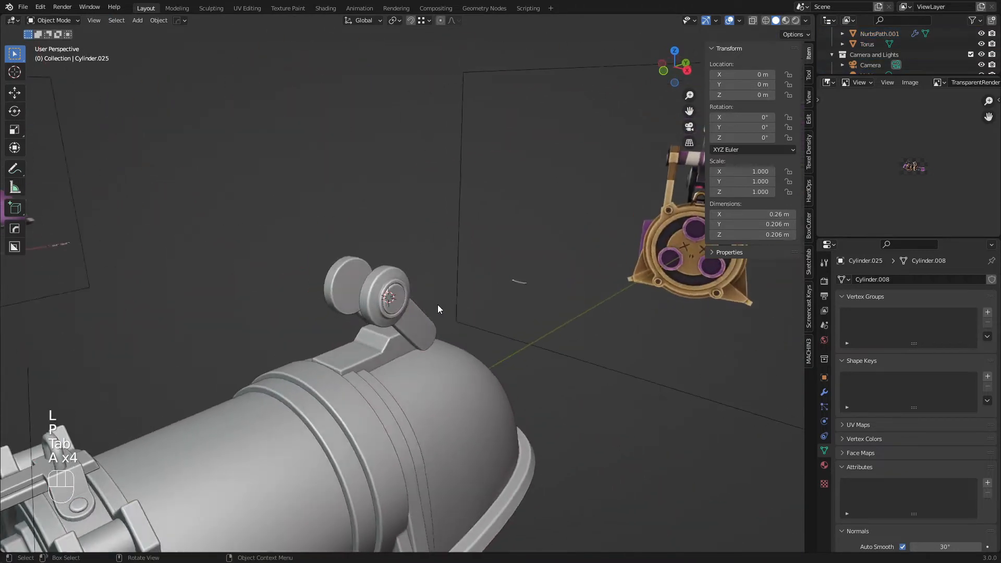
key(a)
key(a)
key(a)
key(a)
key(KP_3)
key(KP_Decimal)
key(KP_3)
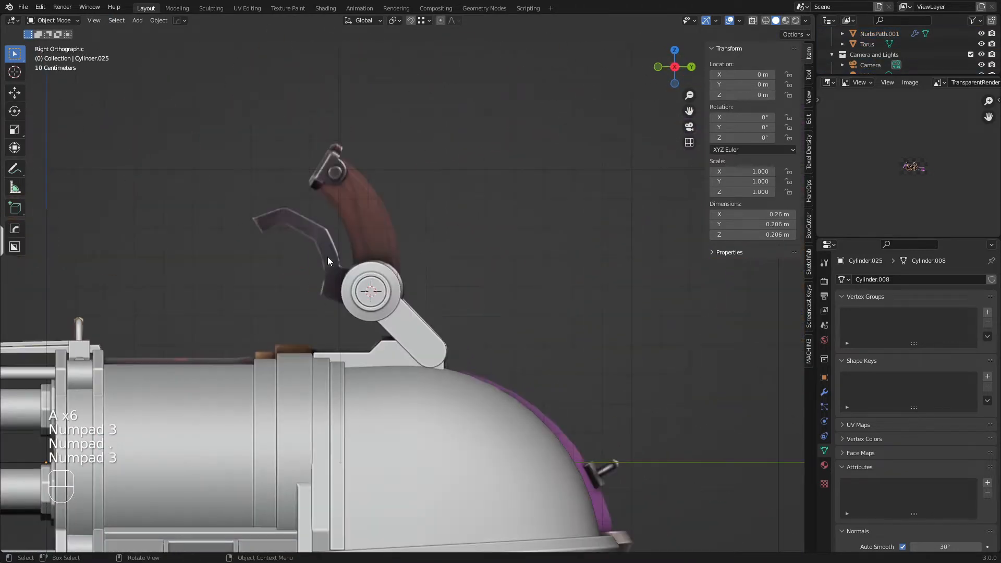
right_click(463, 445)
scroll(402, 292, up, 6)
key(z)
click(336, 248)
shift+middle_drag(283, 256, 328, 282)
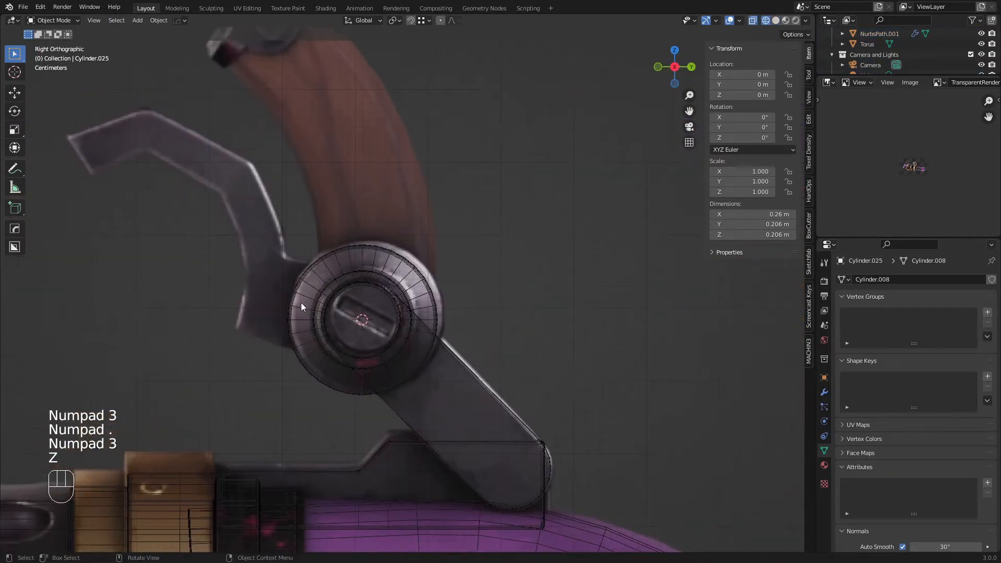
scroll(358, 271, down, 2)
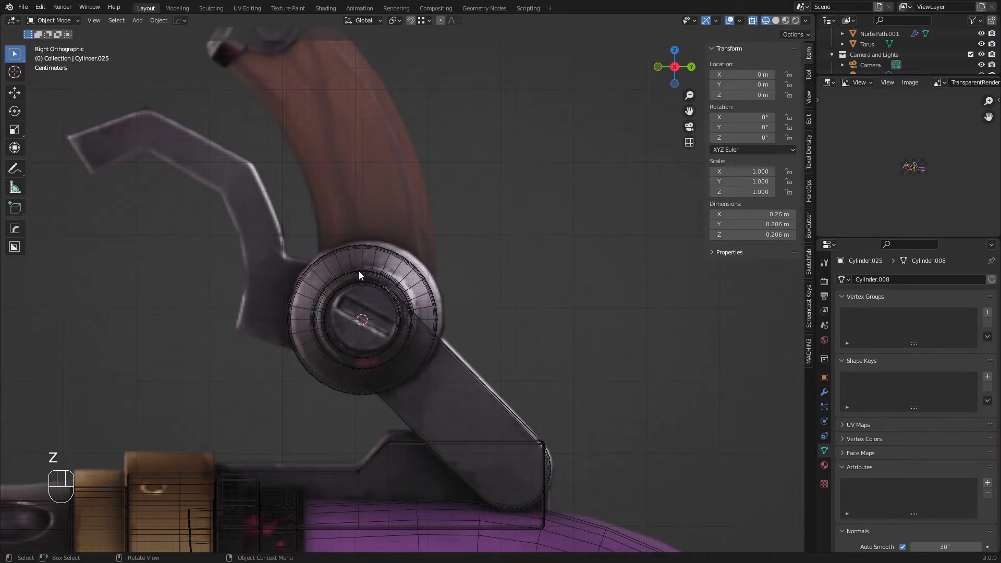
Step: Add a cube at the pivot disc's centre and scale it by 0.099
key(a)
key(a)
key(shift+a)
mouse_move(462, 230)
click(502, 240)
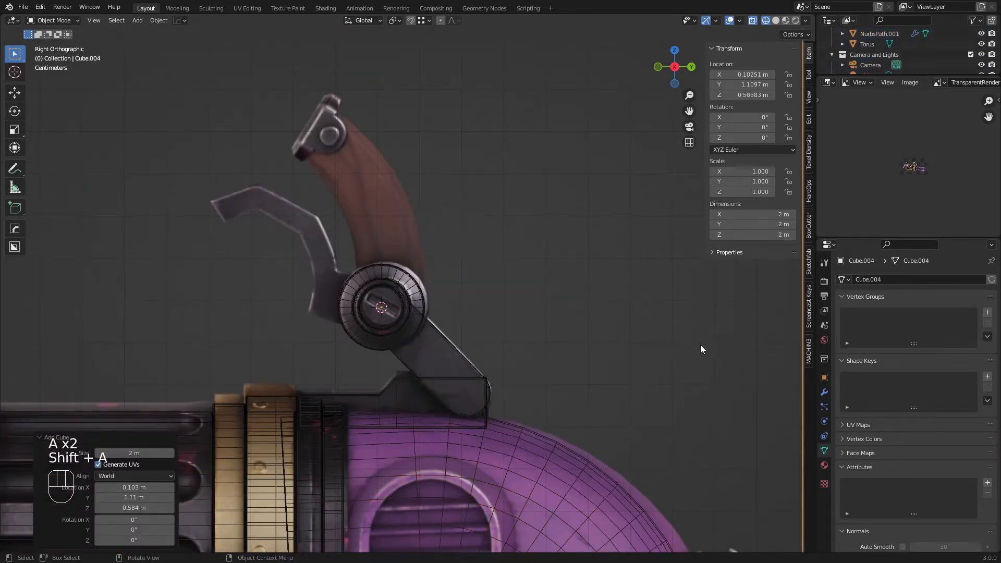
scroll(700, 345, down, 5)
key(s)
click(455, 336)
scroll(456, 336, up, 7)
Step: Rotate the cube to -10° about X and fit it over the curved lever's inner end at a scale of 0.060
key(r)
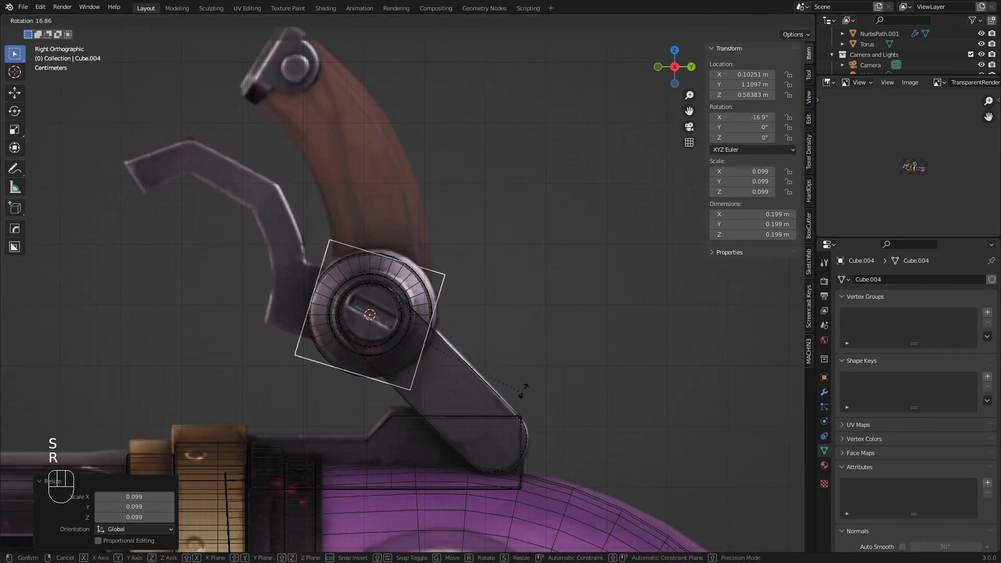
click(527, 378)
key(s)
click(458, 370)
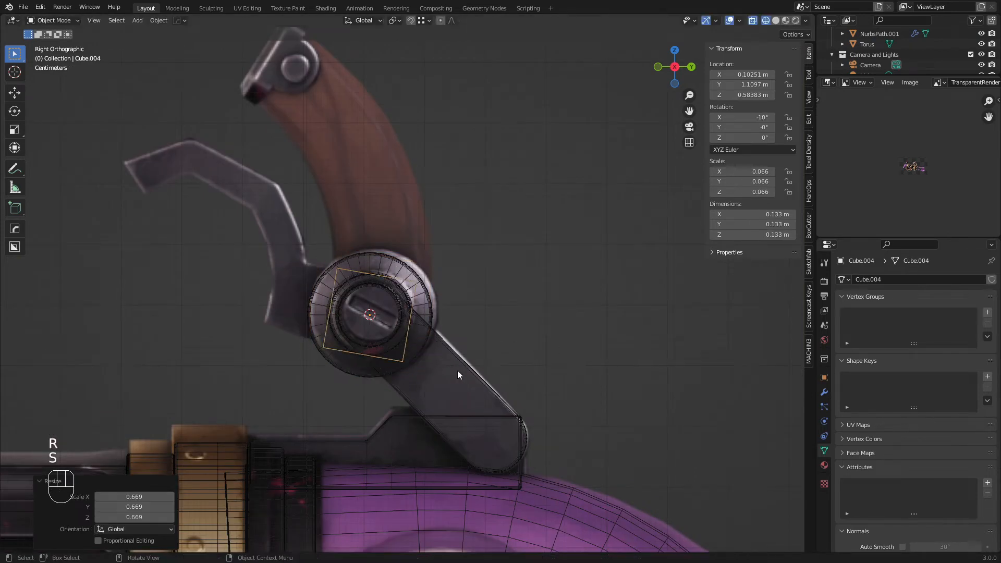
key(g)
click(437, 366)
key(s)
click(428, 362)
key(g)
click(426, 361)
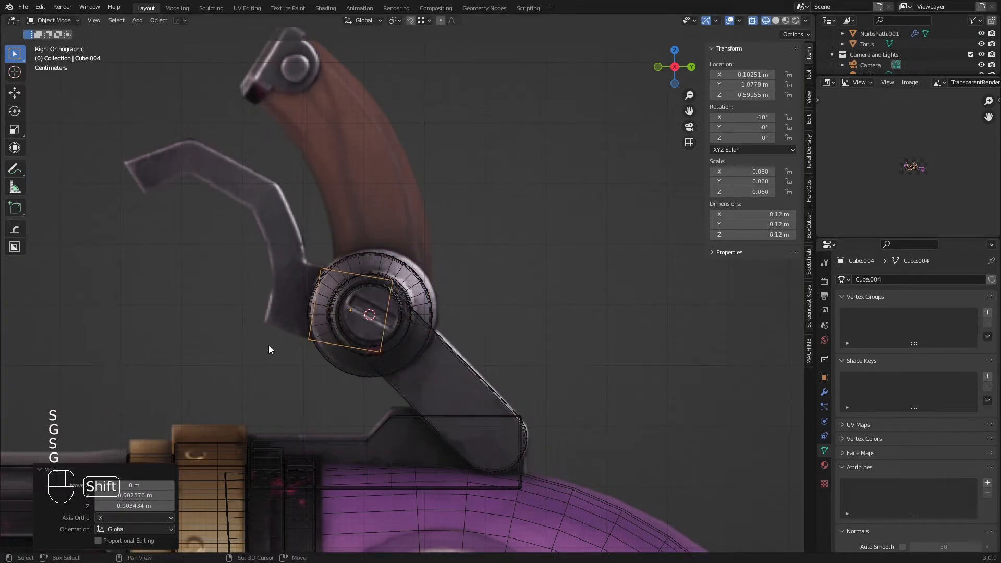
Step: Extrude the cube's side facing the curved lever outward to the outer edge of the lever's base
shift+middle_drag(268, 346, 314, 352)
scroll(324, 353, up, 2)
key(Tab)
key(1)
key(a)
key(a)
key(c)
drag(347, 267, 331, 367)
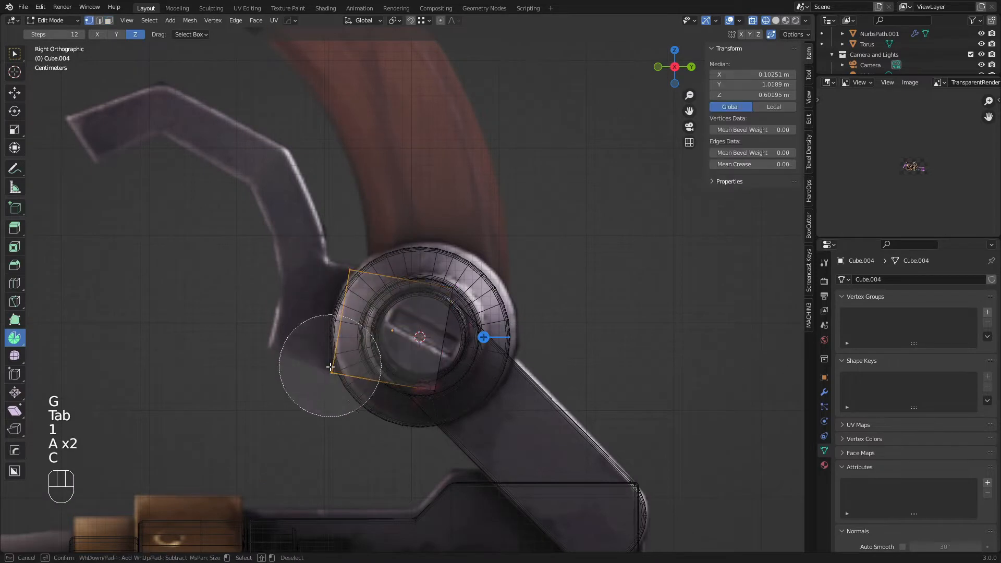
right_click(330, 367)
key(e)
click(268, 362)
Step: Move the extruded block's lower outer corner vertices onto the reference outline of the lever's base
key(a)
key(a)
key(c)
click(271, 362)
right_click(271, 362)
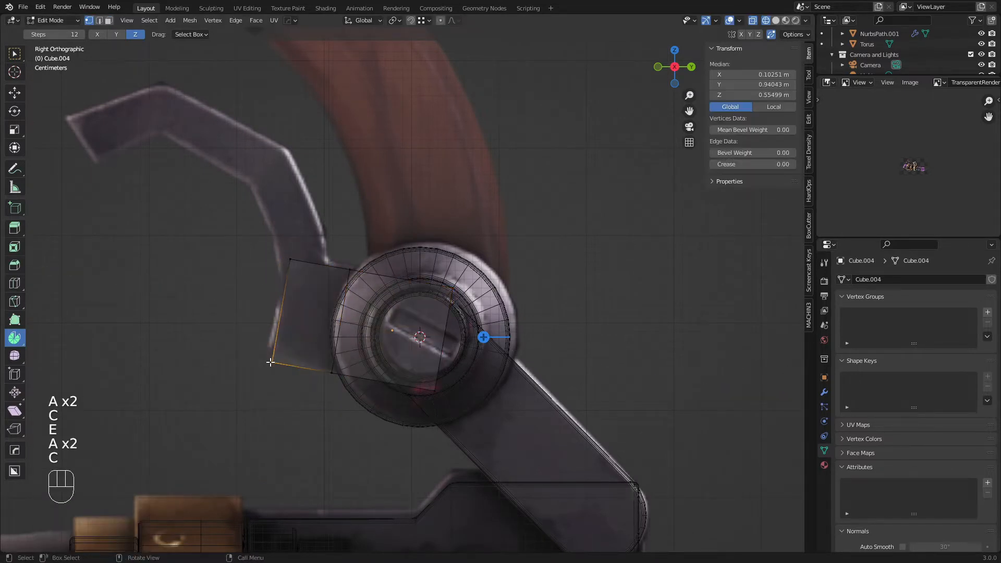
key(g)
click(265, 353)
Step: Move the block's upper inner vertices to the corner where the lever meets its base in the reference
key(a)
key(a)
key(c)
click(335, 268)
right_click(335, 268)
key(g)
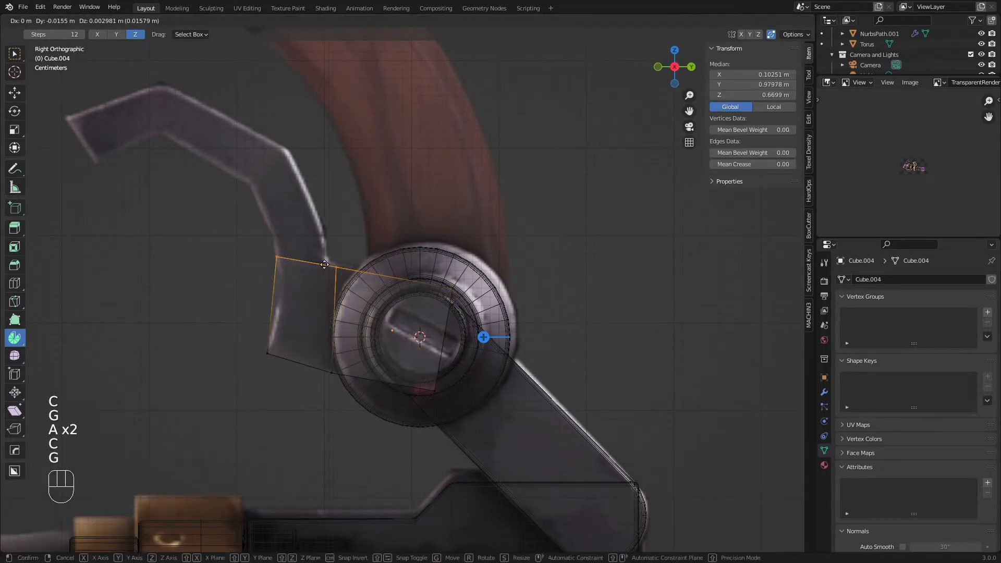
click(325, 264)
Step: Lower the block's upper outer corner vertices to the lever's outline, making its upper face slanted
key(a)
key(a)
key(c)
click(273, 277)
right_click(272, 277)
key(g)
click(276, 307)
Step: Extrude the block's slanted upper face segment by segment along the reference lever to its tip
shift+middle_drag(276, 307, 286, 345)
key(a)
key(a)
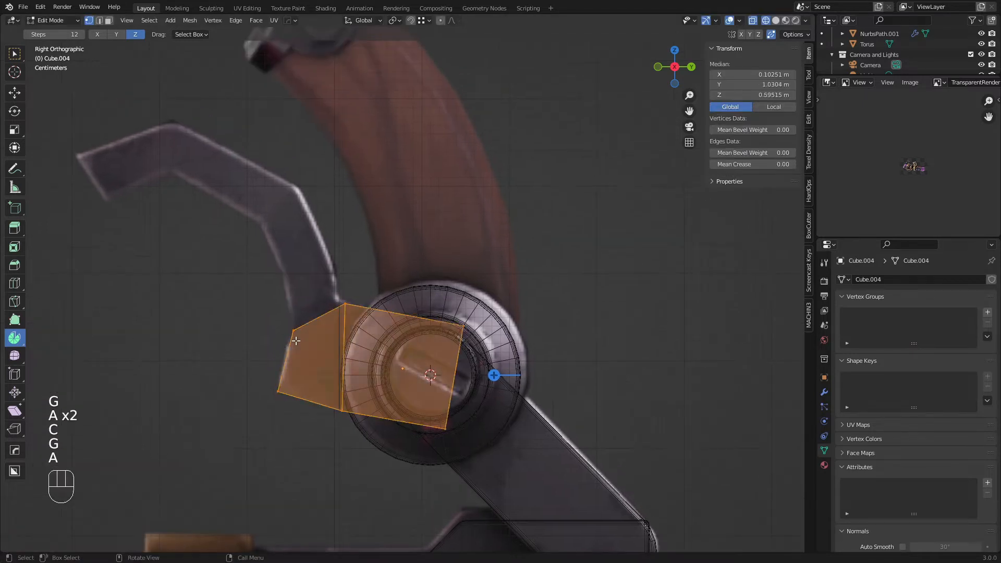
key(c)
click(284, 331)
click(324, 312)
right_click(324, 312)
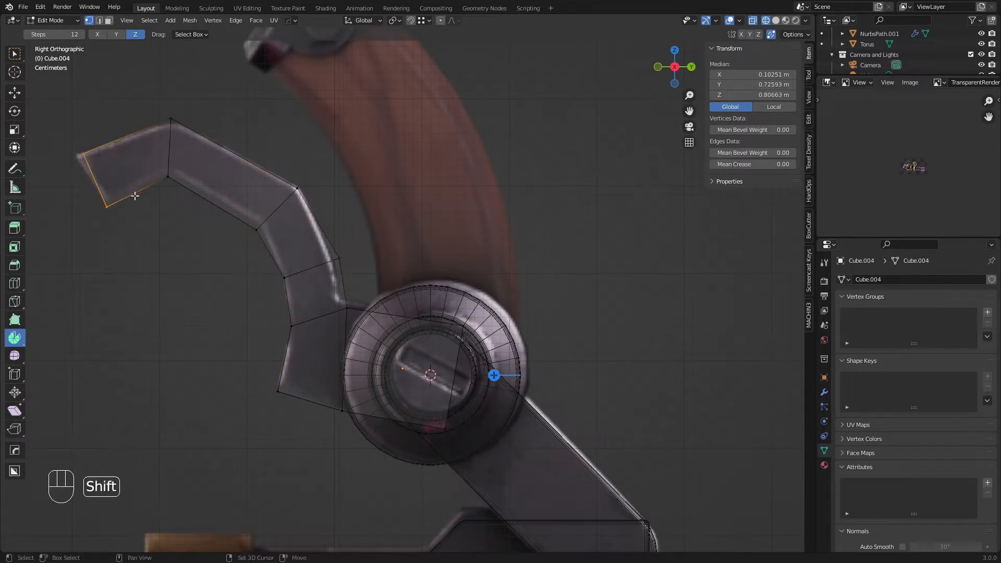
shift+middle_drag(135, 196, 144, 203)
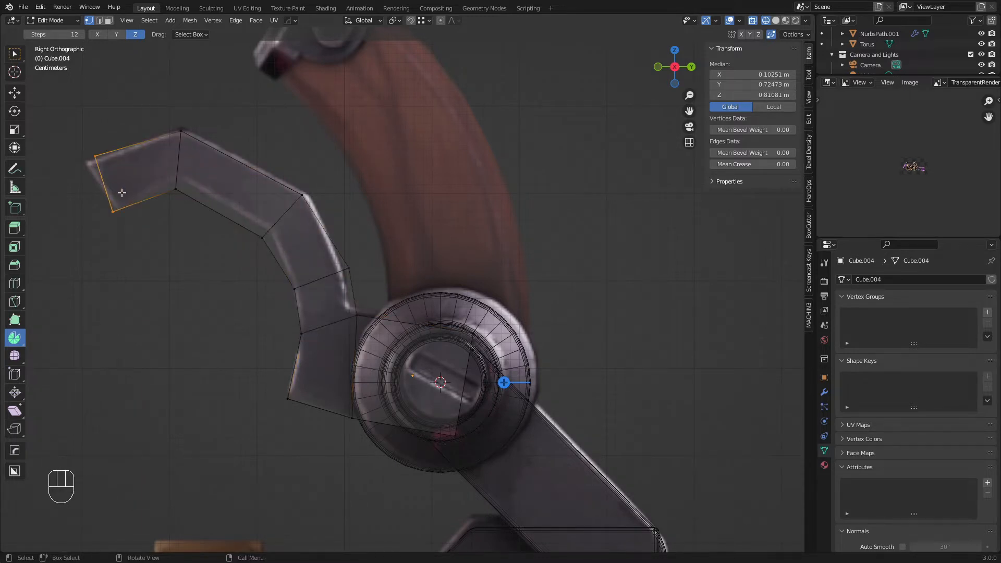
Step: Move the inner vertices at the lever's upper bend and the tip's upper corner onto the reference outline
shift+middle_drag(121, 192, 153, 227)
key(1)
key(a)
key(a)
key(c)
click(208, 219)
key(g)
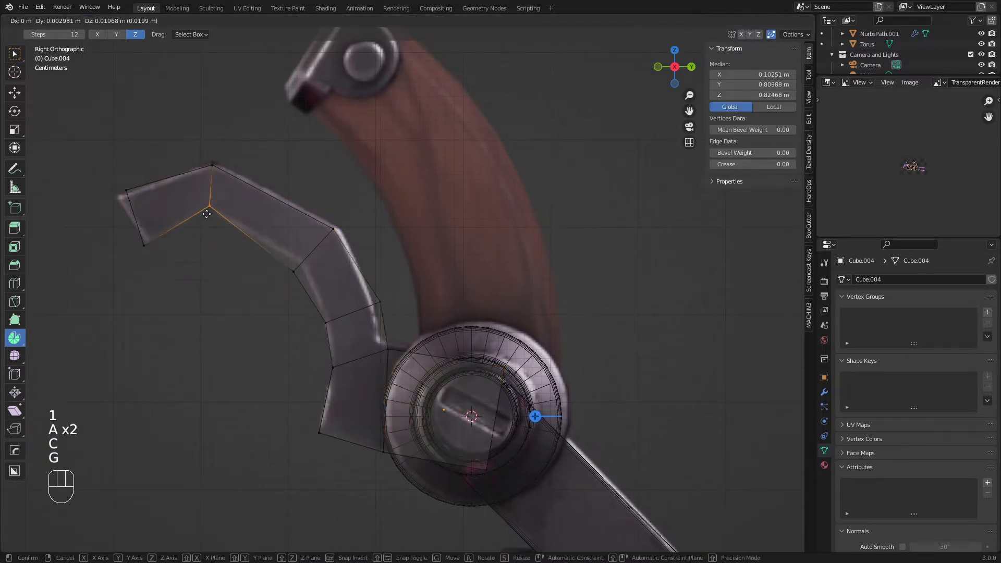
click(207, 213)
key(a)
key(a)
key(c)
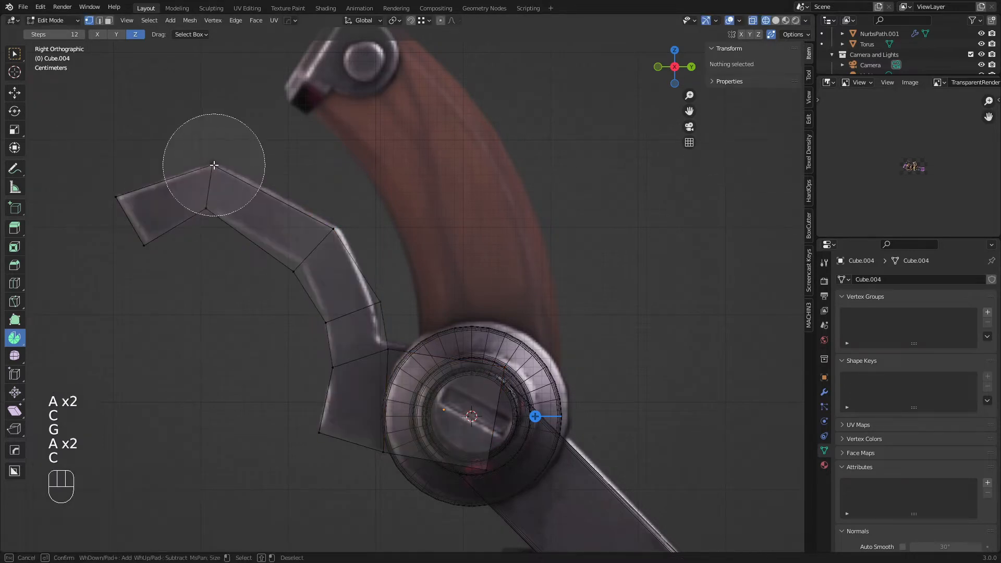
click(214, 165)
right_click(215, 166)
Step: Move the inner vertices at the lever's middle bend 0.010732 m along Y and 0.008347 m along Z
key(a)
key(a)
key(c)
click(281, 279)
right_click(282, 283)
key(g)
click(292, 276)
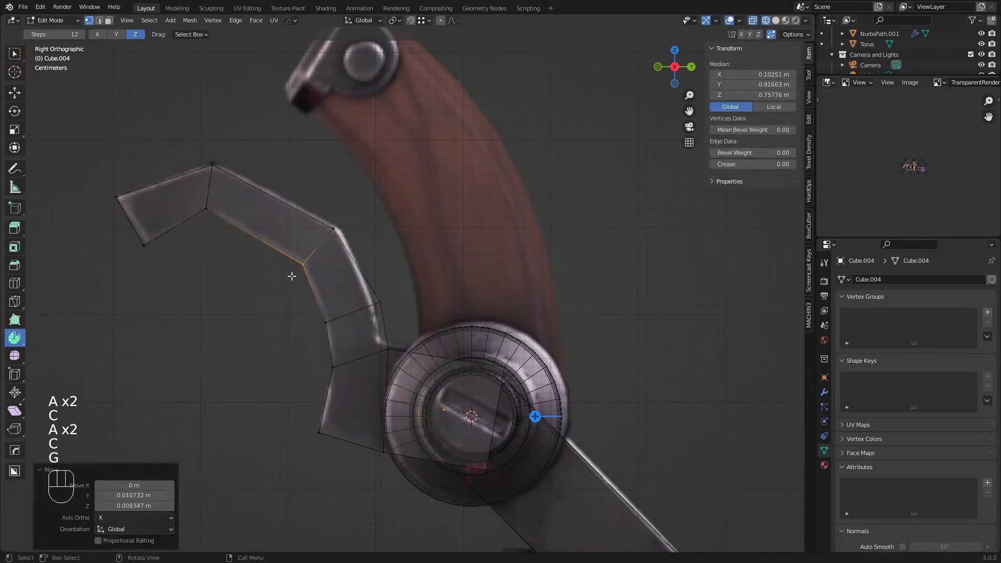
Step: Move the outer vertices at the lever's middle bend onto the reference outline
key(a)
key(a)
key(c)
click(333, 223)
right_click(335, 223)
key(g)
click(344, 222)
Step: Move the vertices on the grip side of the lever's lower segment onto the reference outline
key(a)
key(a)
key(c)
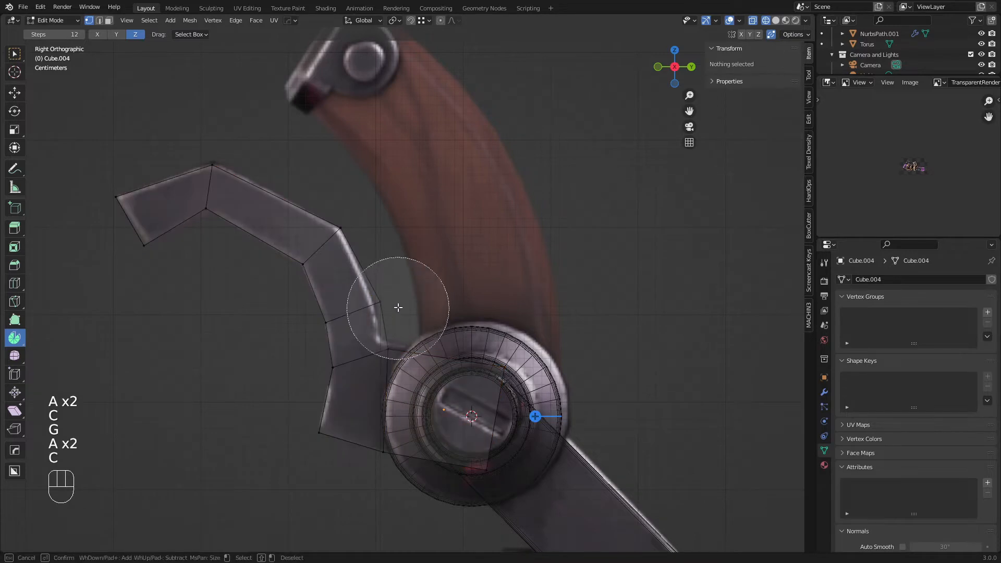
scroll(399, 305, up, 4)
click(401, 294)
right_click(400, 293)
key(g)
click(395, 297)
Step: Move the lever's corner vertices beside the pivot disc onto the reference outline and return to object mode
key(a)
key(a)
key(c)
click(390, 350)
right_click(393, 355)
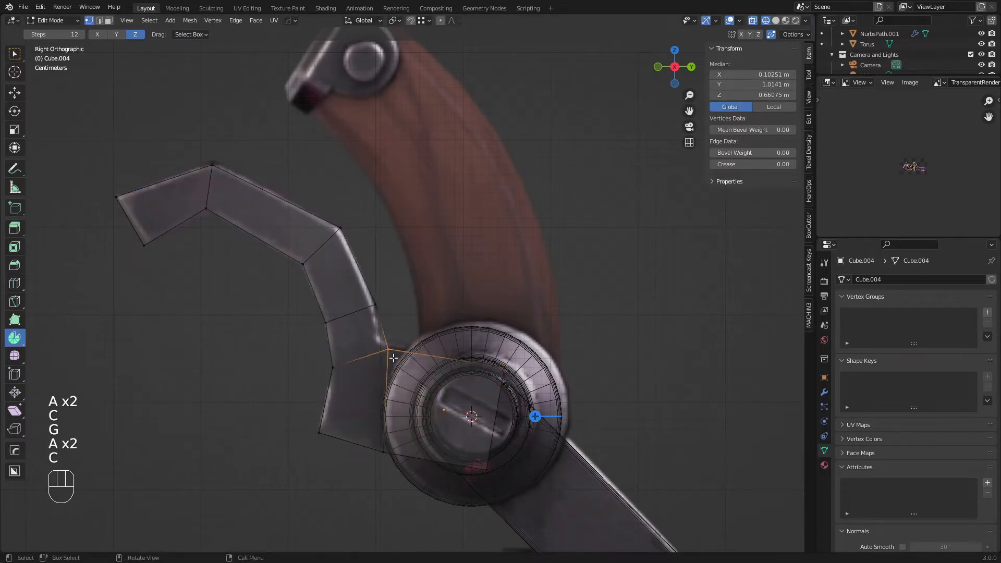
key(g)
click(360, 349)
key(z)
key(Tab)
key(a)
key(a)
Step: Centre the lever between the pivot discs by setting its X location to 0 m
scroll(323, 287, down, 3)
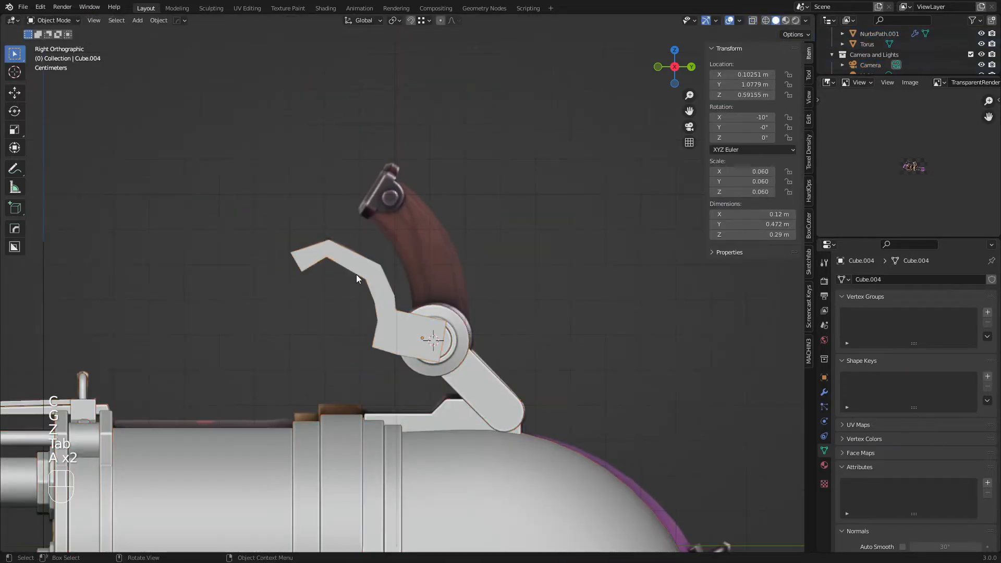
middle_drag(357, 279, 454, 313)
scroll(417, 308, up, 3)
click(296, 297)
middle_drag(375, 334, 324, 306)
key(g)
key(x)
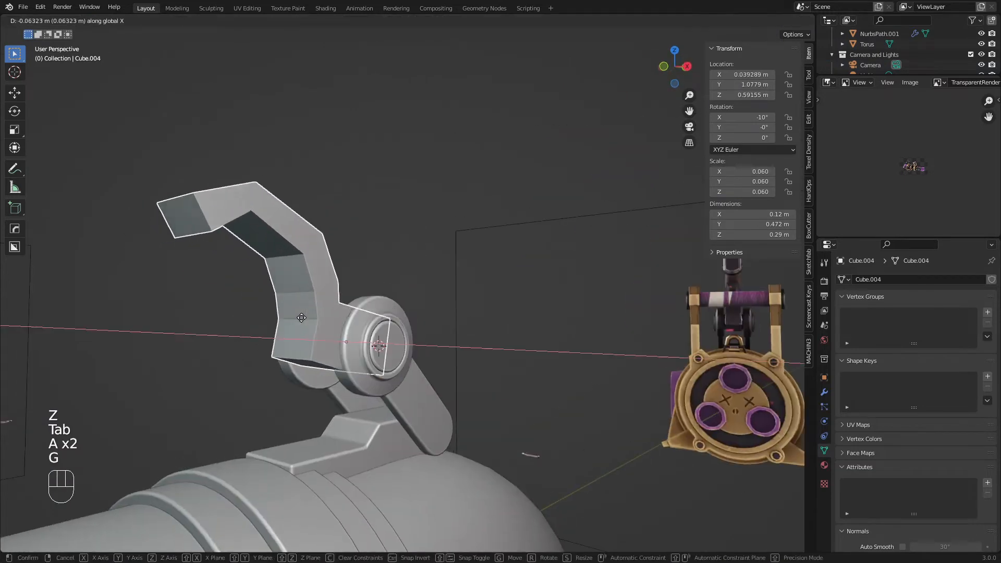
click(291, 316)
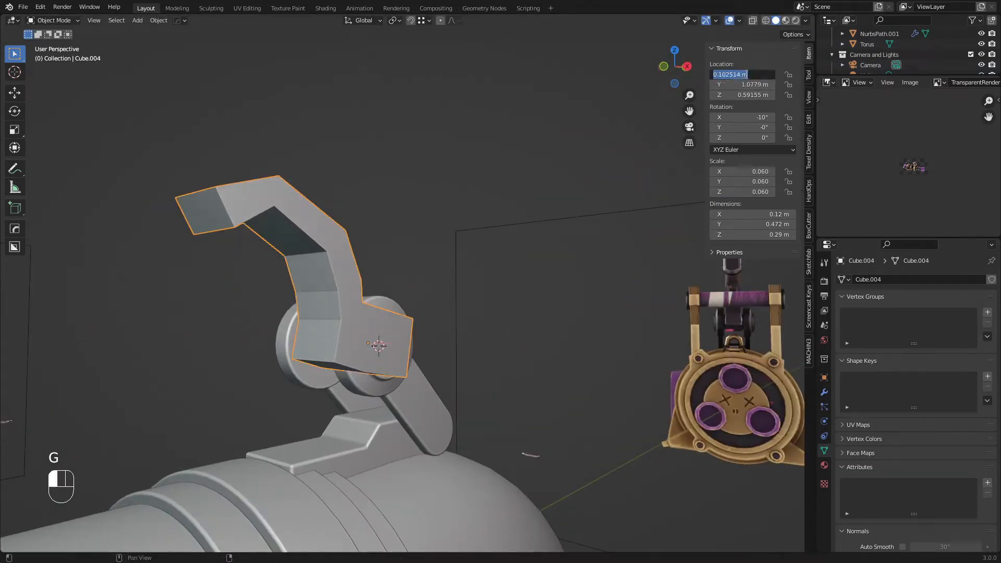
key(Return)
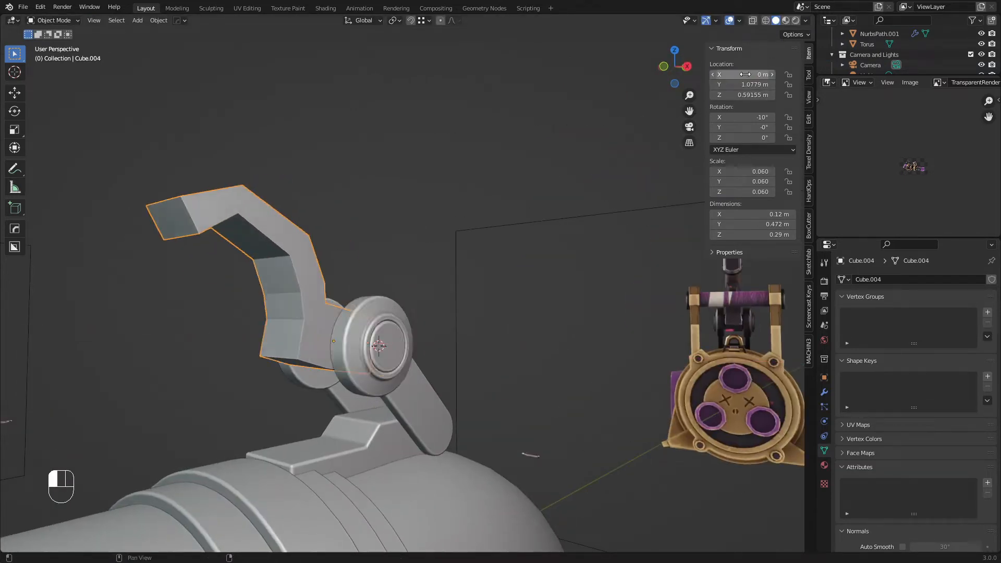
Step: Widen the lever's whole mesh along X by a factor of about 1.1 to fill the gap between the discs
key(Tab)
middle_drag(431, 151, 419, 370)
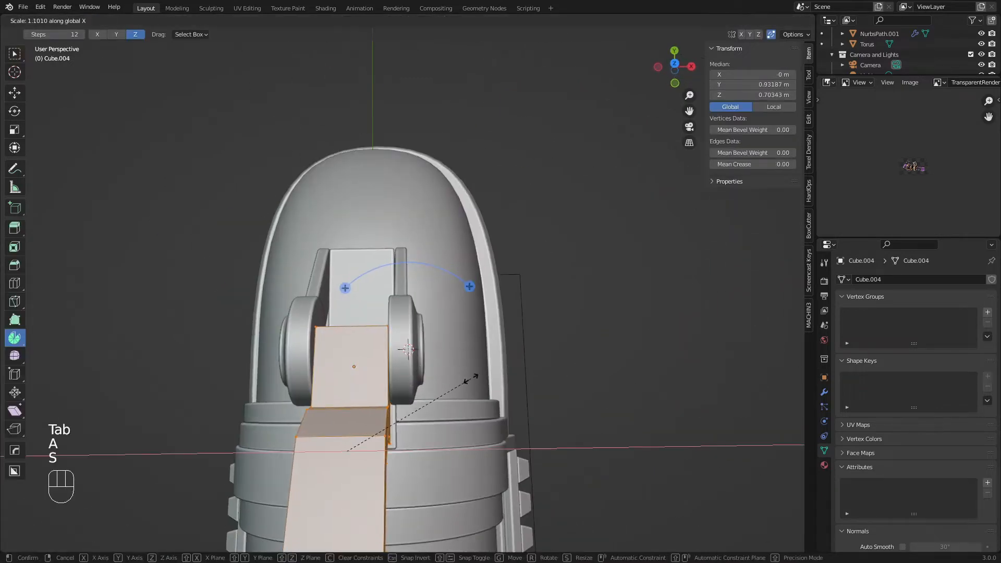
click(400, 334)
key(Tab)
key(a)
key(a)
Step: Examine how the lever fits between the pivot discs from several angles
middle_drag(400, 334, 239, 230)
key(a)
key(a)
shift+middle_drag(384, 227, 401, 261)
scroll(401, 261, up, 3)
middle_drag(401, 261, 308, 300)
key(a)
key(a)
middle_drag(407, 341, 566, 324)
middle_drag(318, 228, 318, 265)
Step: Narrow the end face at the lever's tip to a factor of 0.408 along X, using the front reference
key(KP_1)
scroll(318, 265, up, 3)
key(z)
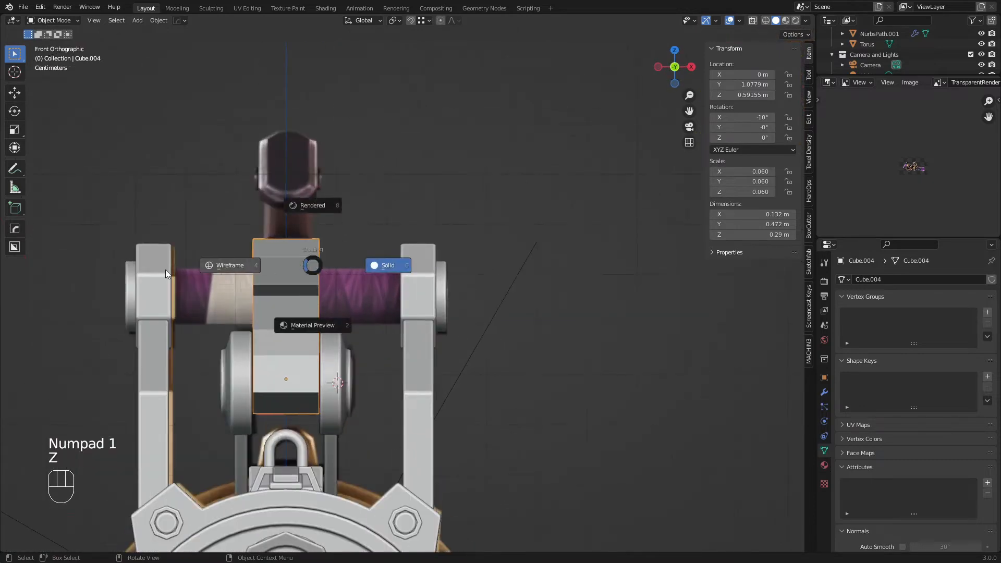
click(256, 267)
shift+middle_drag(255, 267, 318, 255)
scroll(330, 240, up, 2)
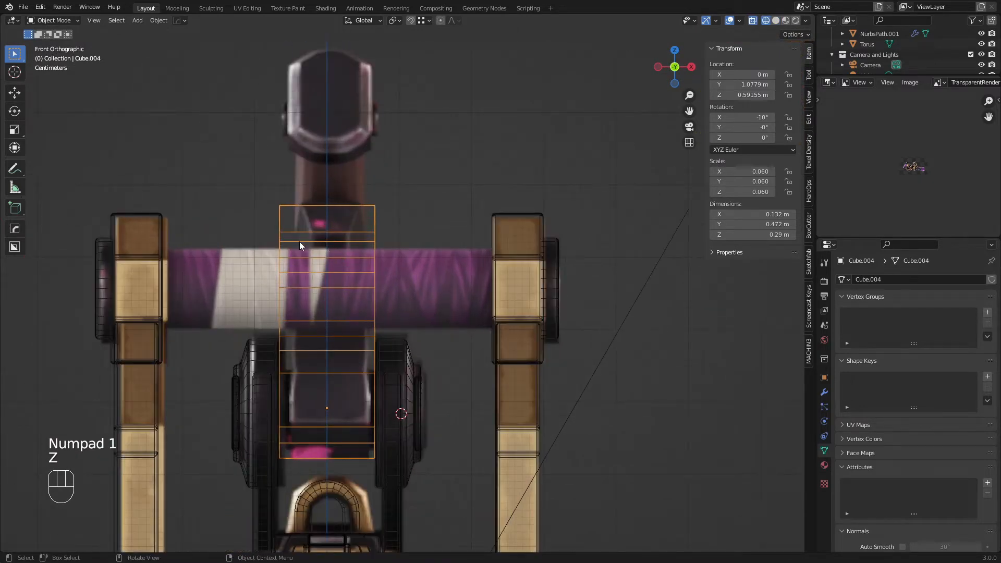
key(Tab)
key(z)
key(3)
key(s)
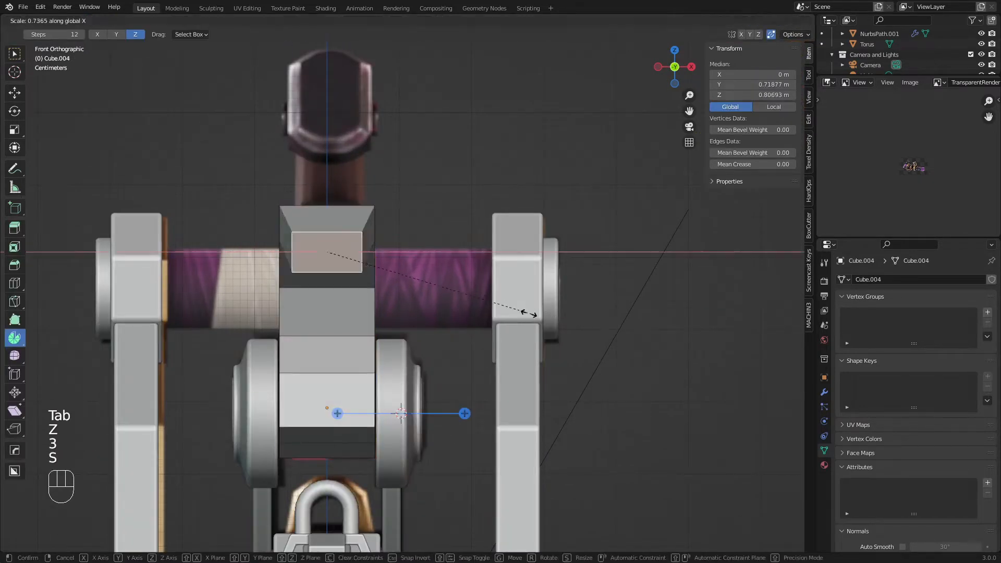
click(433, 298)
key(z)
click(321, 262)
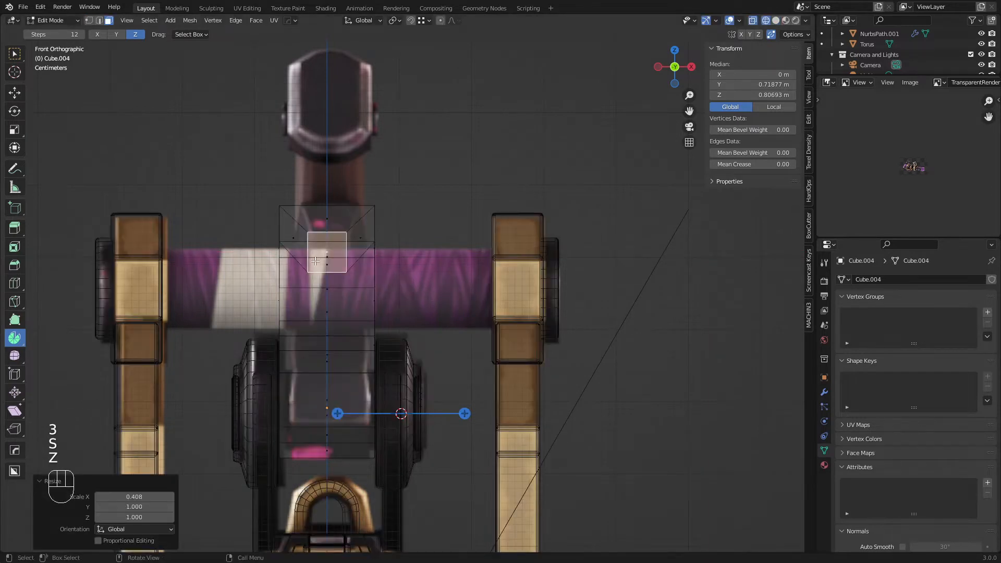
Step: Taper the lever by scaling the next two edge loops along X to factors of 0.591 and 0.757
key(2)
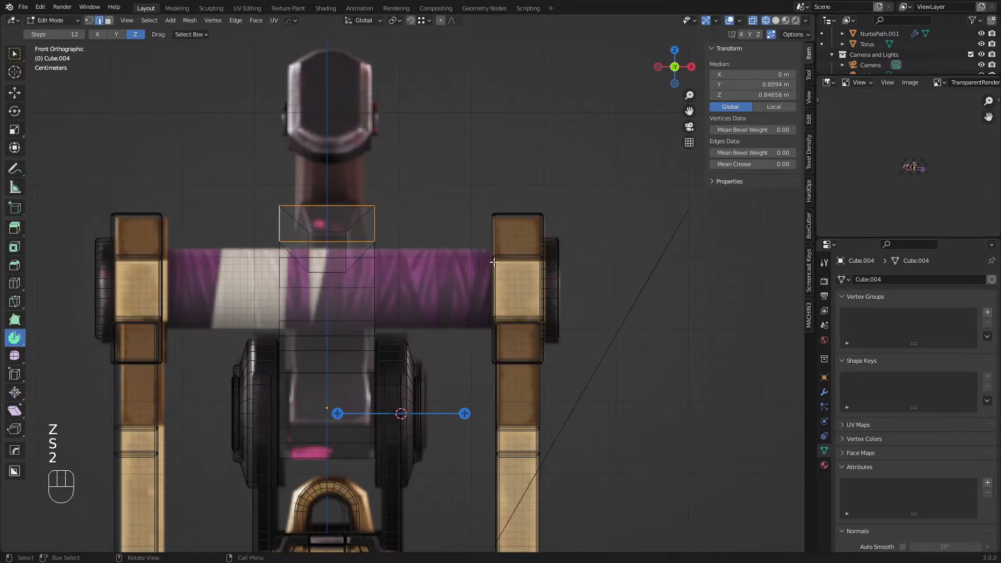
key(s)
click(435, 260)
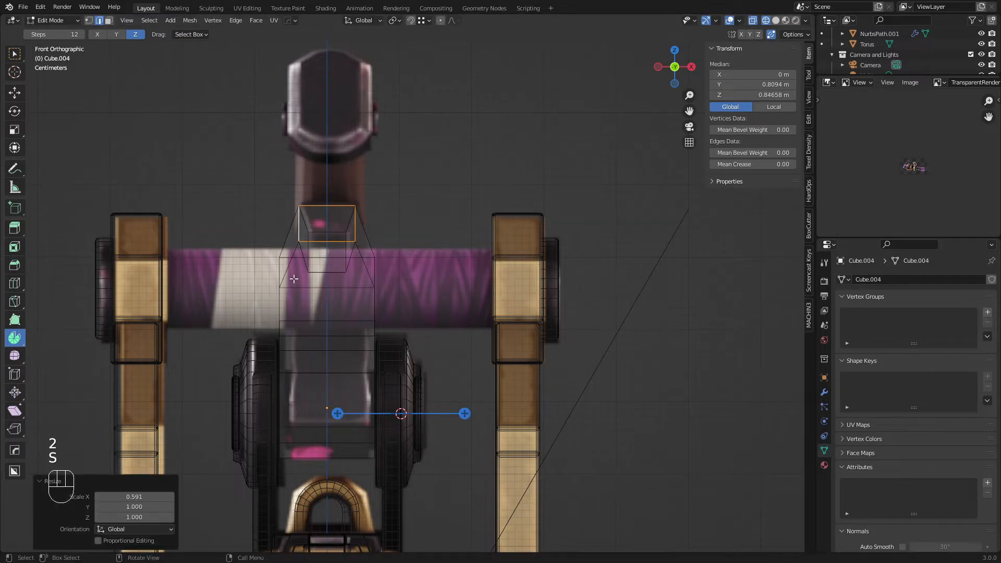
alt+click(277, 275)
key(s)
key(x)
click(438, 298)
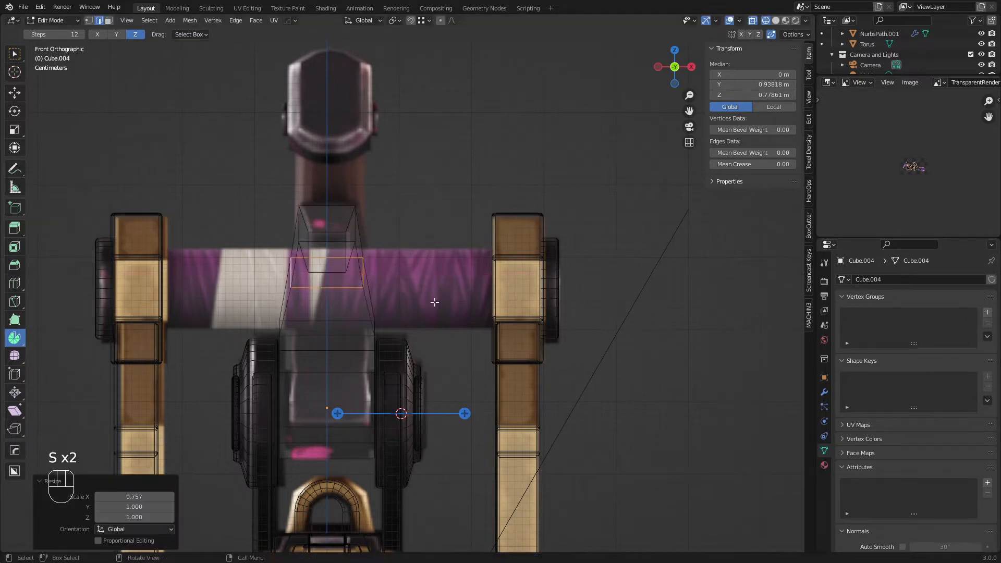
middle_drag(436, 297, 313, 248)
mouse_move(404, 272)
shift+middle_down()
mouse_move(369, 266)
mouse_move(469, 248)
mouse_move(427, 191)
mouse_move(454, 227)
mouse_move(478, 202)
mouse_move(417, 280)
shift+middle_up()
scroll(469, 248, up, 3)
key(2)
key(Tab)
Step: Copy the modifiers from the front barrel ring, Cylinder.004, to the lever
scroll(404, 236, down, 5)
middle_drag(405, 237, 455, 269)
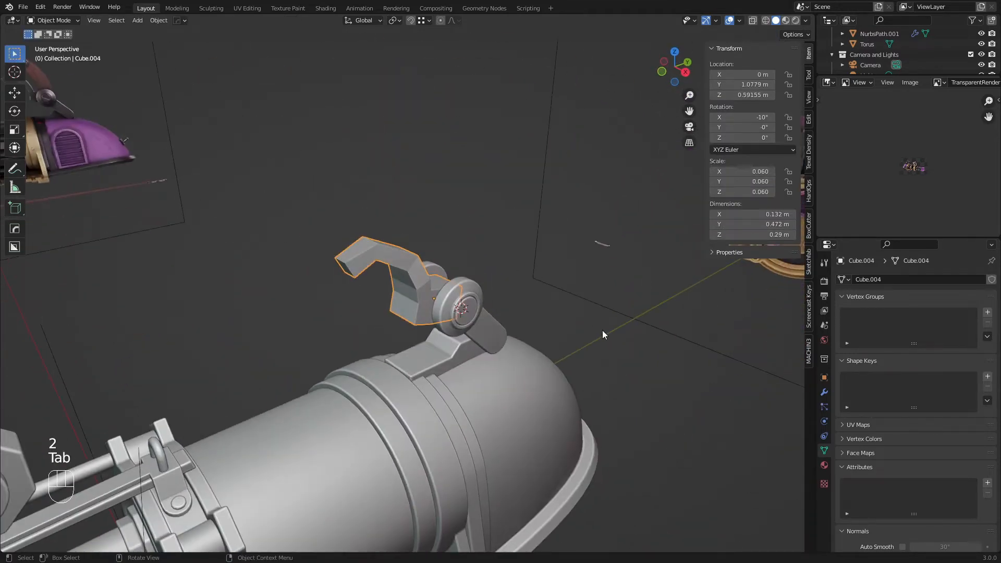
scroll(584, 308, down, 5)
scroll(564, 287, up, 3)
shift+middle_drag(271, 420, 417, 261)
mouse_move(417, 261)
middle_down()
mouse_move(428, 249)
mouse_move(418, 266)
middle_up()
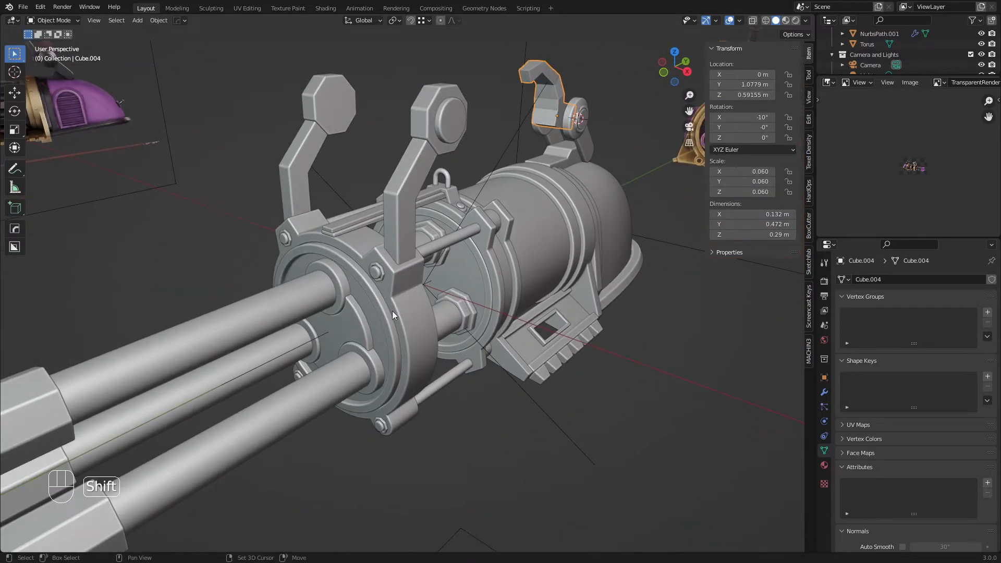
key(ctrl+l)
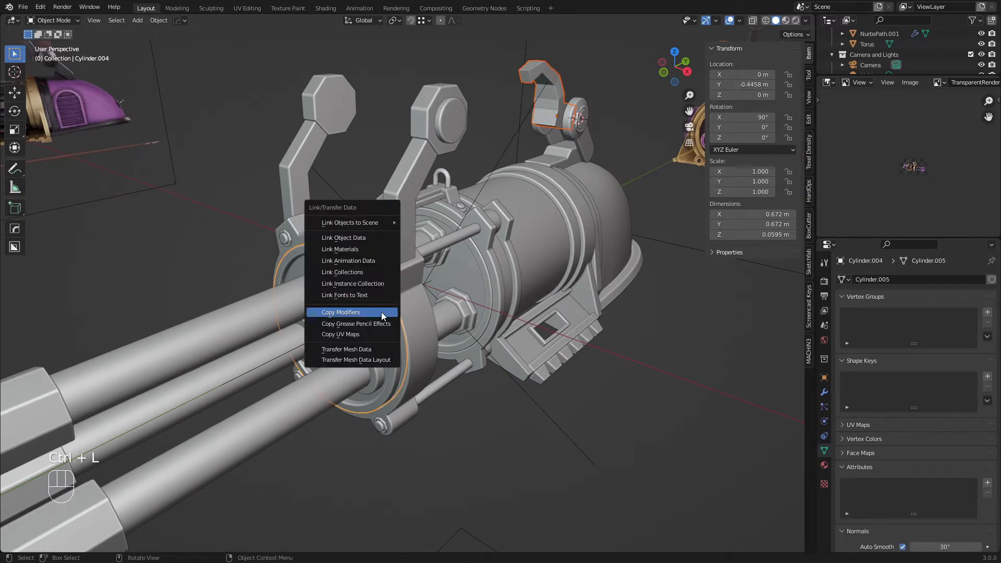
click(381, 311)
Step: Apply the lever's location, rotation and scale
middle_drag(565, 140, 439, 234)
click(441, 230)
key(ctrl+a)
click(441, 229)
Step: Shade the lever smooth and enable Auto Smooth at 30° for its normals
key(a)
key(a)
right_click(439, 233)
click(439, 233)
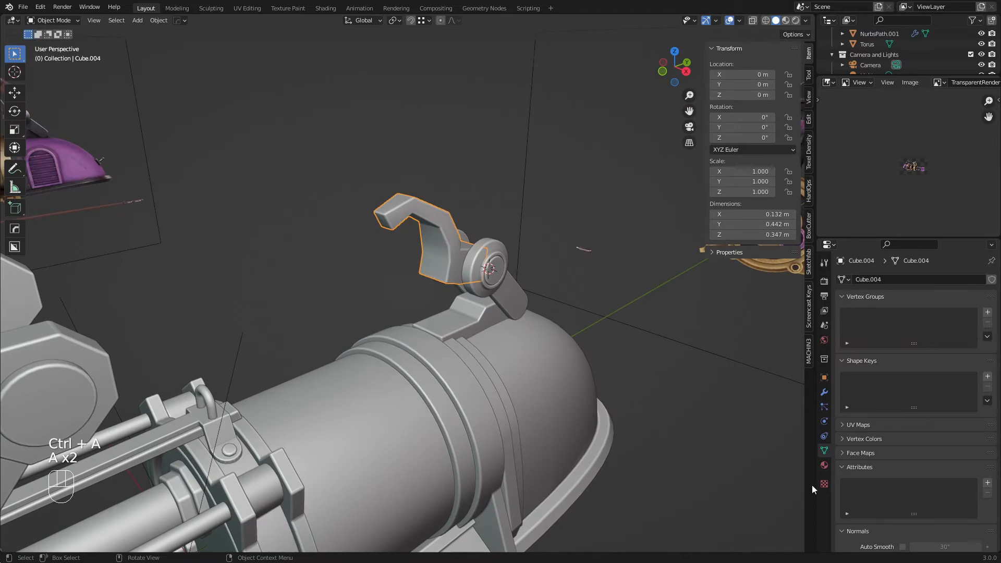
scroll(899, 504, down, 3)
click(903, 486)
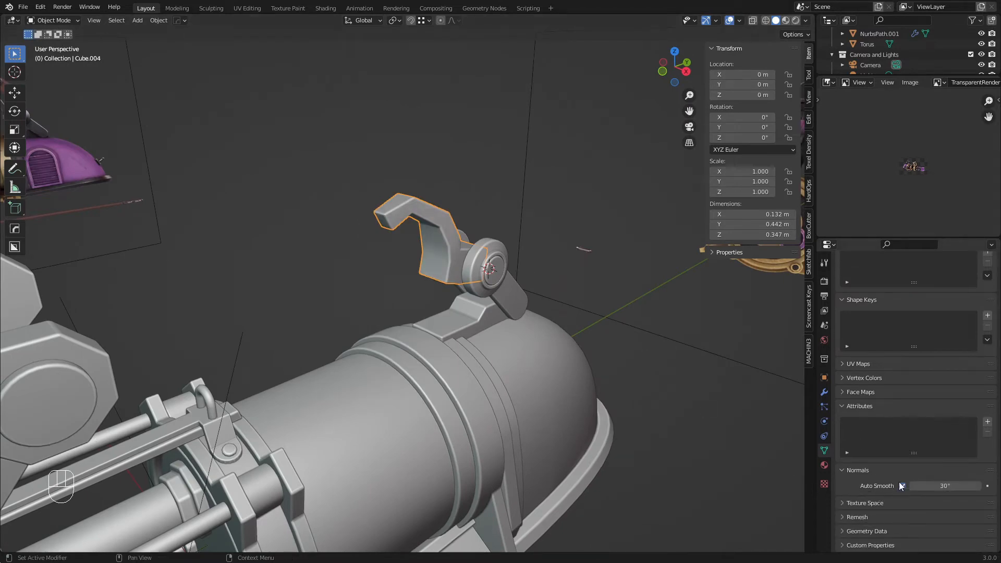
Step: Narrow the edge loop at the lever's middle bend along X to a factor of about 0.87
middle_drag(469, 324, 442, 234)
key(a)
key(a)
key(Tab)
key(s)
key(x)
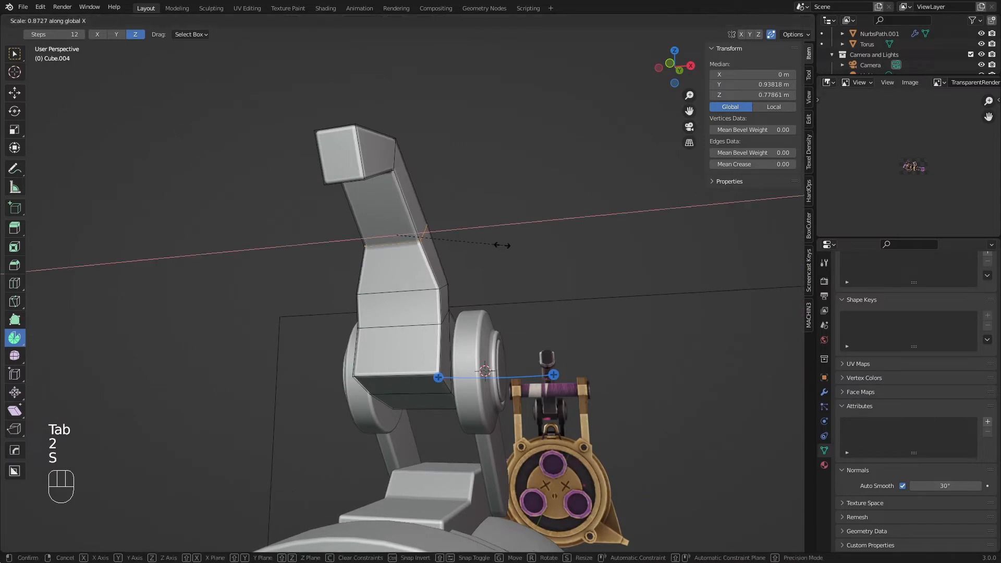
click(499, 245)
middle_drag(462, 253, 443, 302)
key(2)
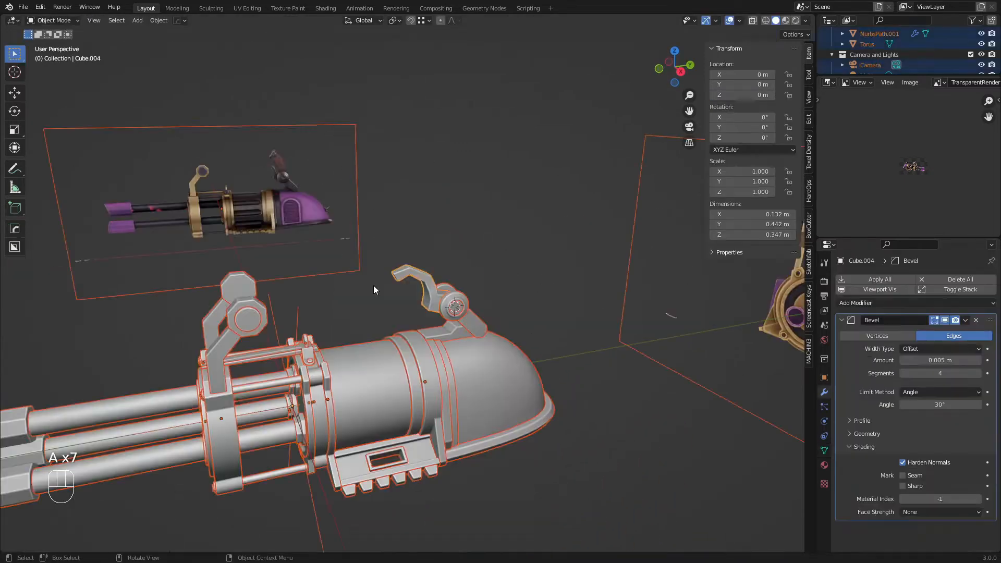
Step: Add a cube at the pivot for the wooden grip and scale it down uniformly to about 0.085
key(alt+a)
key(KP_3)
scroll(405, 290, up, 5)
key(z)
click(354, 316)
shift+middle_drag(536, 297, 425, 255)
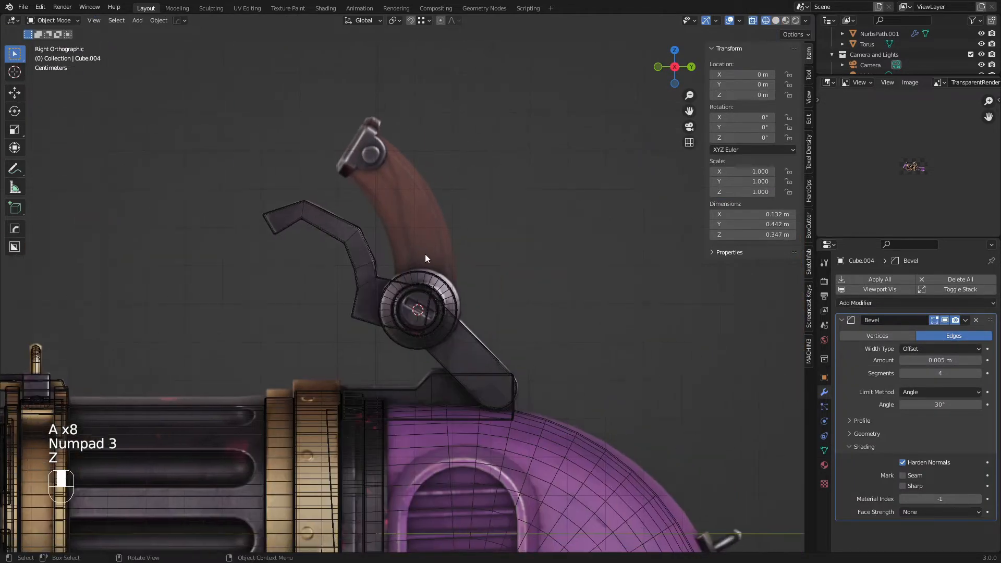
scroll(427, 259, up, 2)
key(a)
key(a)
key(shift+a)
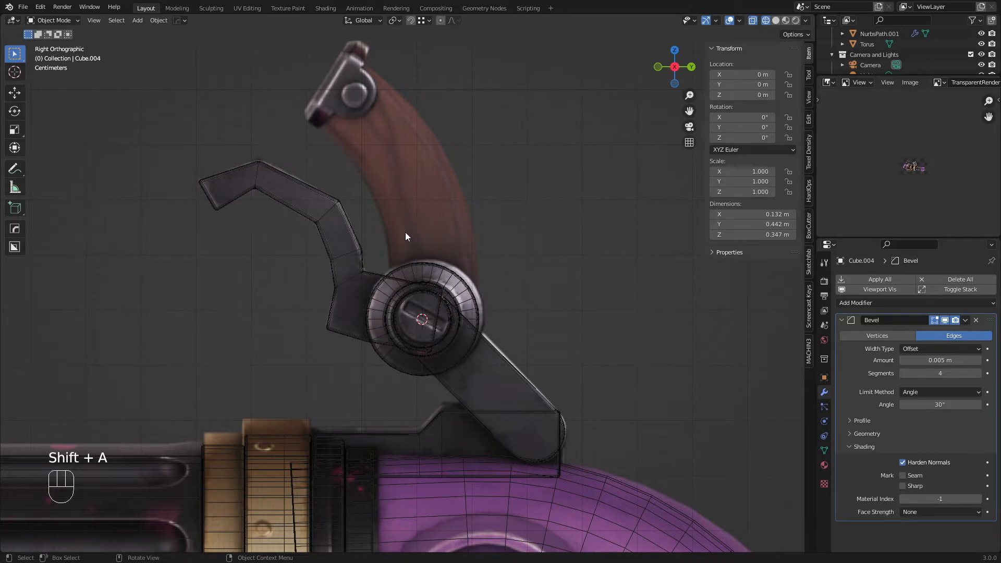
mouse_move(405, 232)
middle_down()
mouse_move(462, 276)
mouse_move(417, 221)
middle_up()
key(KP_3)
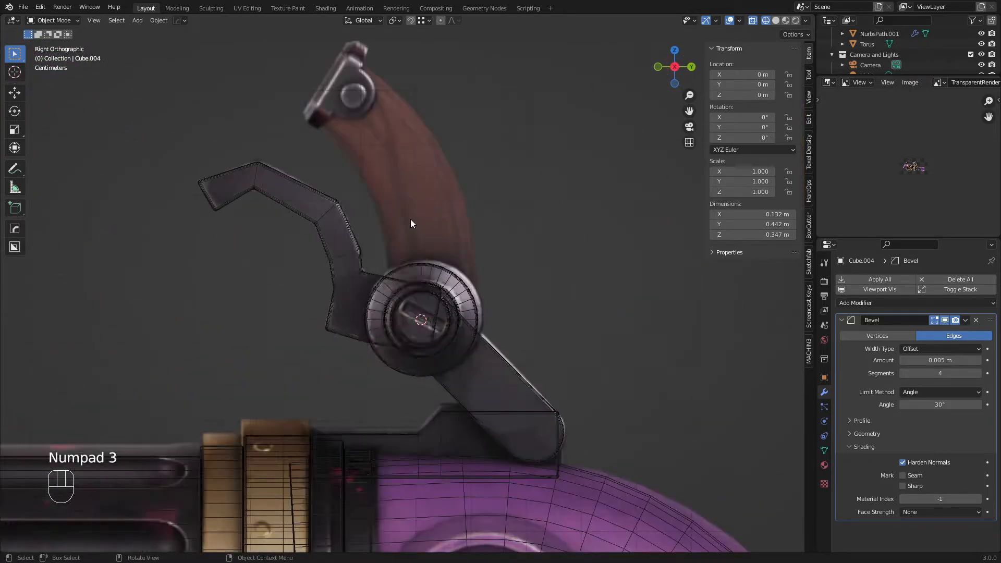
key(shift+a)
click(449, 228)
key(s)
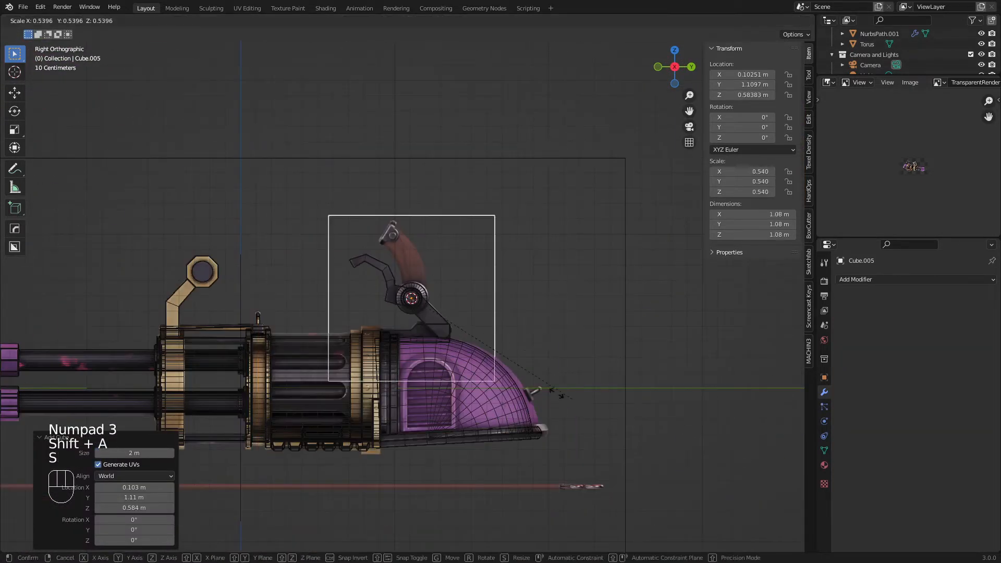
click(414, 327)
scroll(414, 327, up, 3)
Step: Rotate the new cube by 16.8° and place it over the grip's base at a scale of 0.083
key(r)
click(486, 374)
key(g)
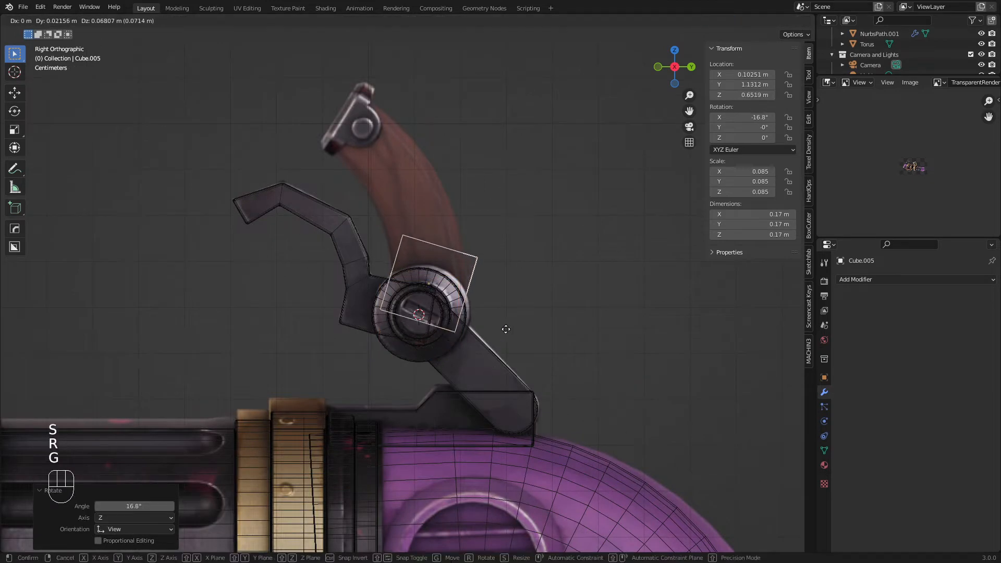
click(509, 319)
shift+middle_drag(510, 318, 509, 349)
scroll(504, 359, up, 2)
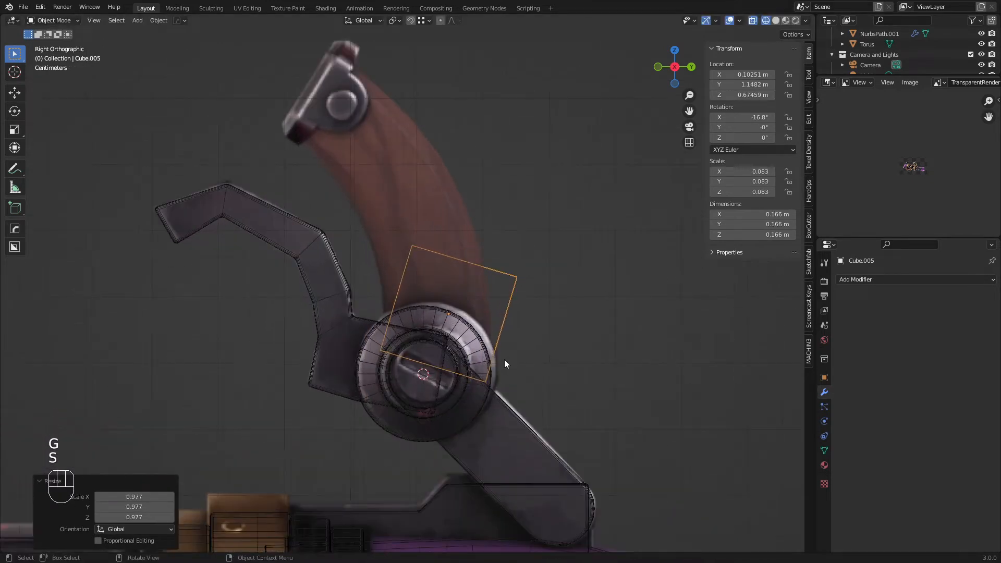
key(g)
click(500, 367)
Step: Move the cube's upper vertices on the lever side onto the inner edge of the grip's base
key(Tab)
key(a)
key(a)
key(1)
key(a)
key(a)
key(c)
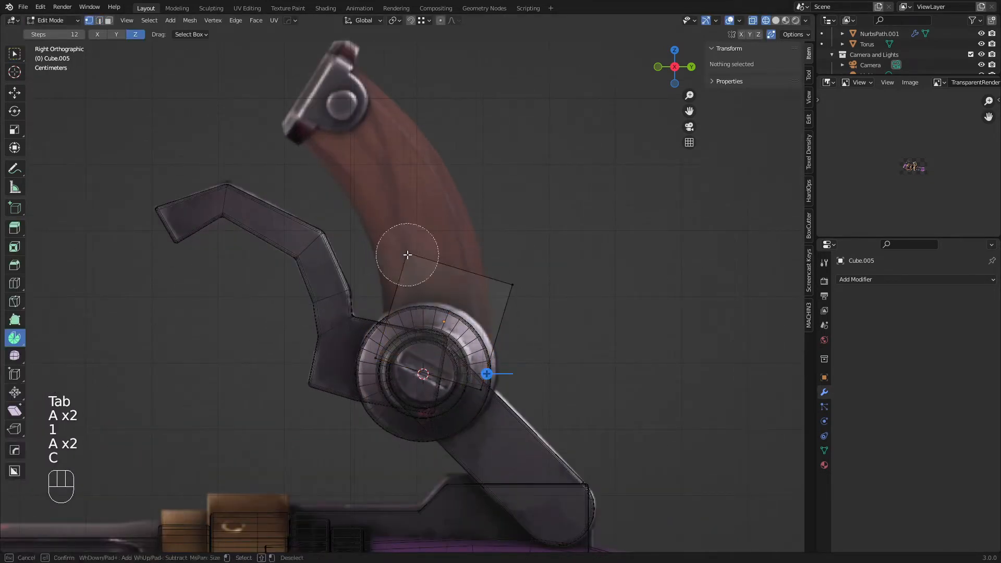
click(405, 255)
key(g)
click(376, 353)
Step: Move the cube's upper vertices on the rear side onto the outer edge of the grip's base
key(a)
key(a)
key(c)
click(491, 290)
key(g)
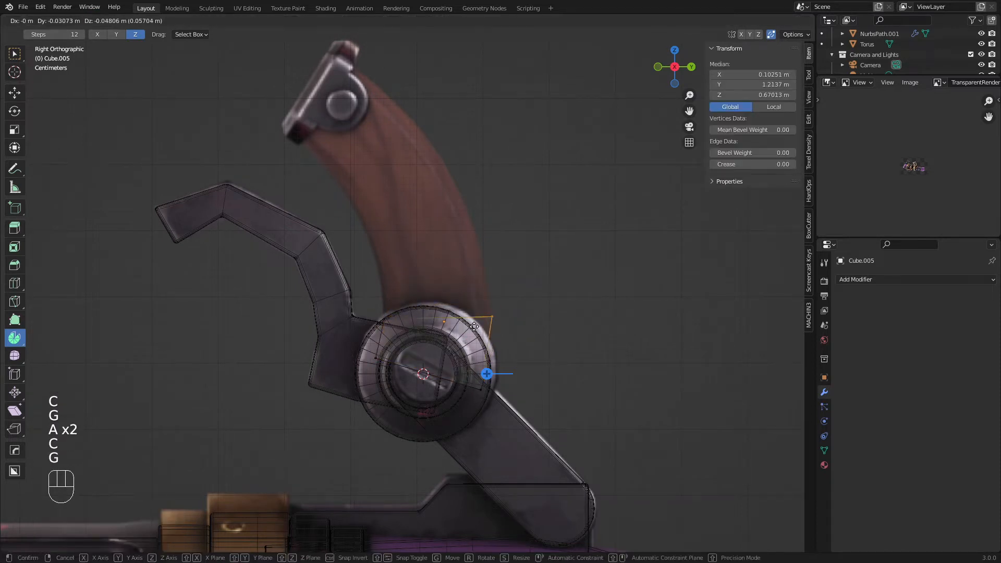
click(473, 335)
Step: Extrude the cube's top face along the curved grip in four segments up to its metal cap
key(a)
key(a)
key(c)
click(434, 318)
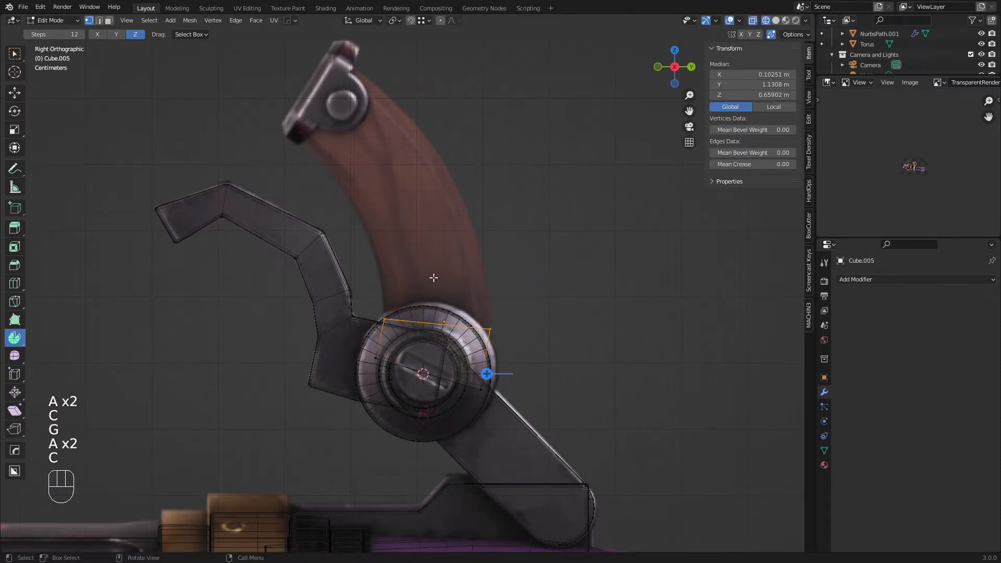
ctrl+right_click(329, 119)
Step: Move the outer and inner corner vertices at the grip's upper end to line up with the reference cap
key(a)
key(a)
key(c)
click(347, 98)
key(g)
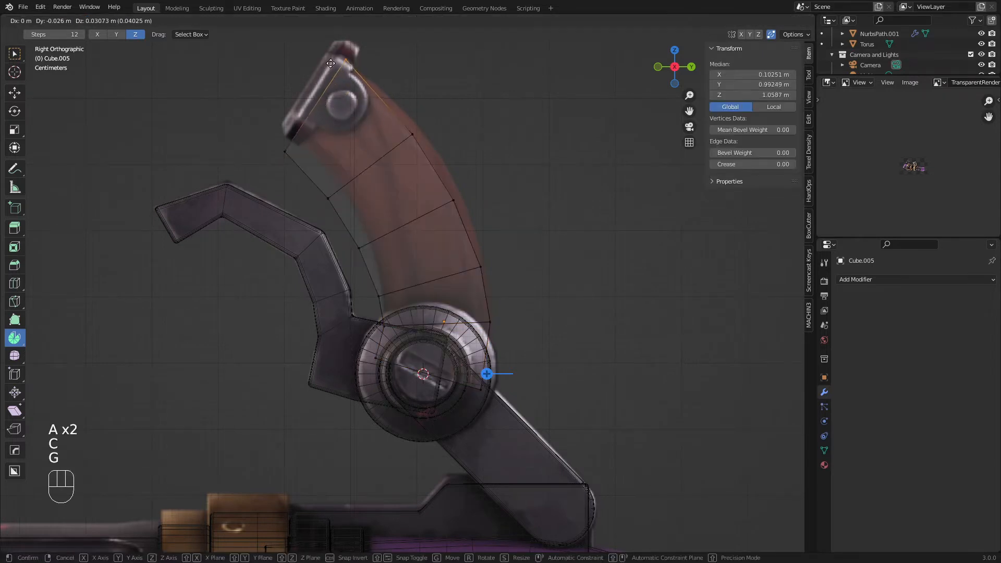
click(334, 67)
key(a)
key(a)
key(c)
click(280, 156)
key(g)
click(292, 145)
Step: Move the inner vertices of the grip's upper two middle cross-sections onto the reference grip's inner curve
key(a)
key(a)
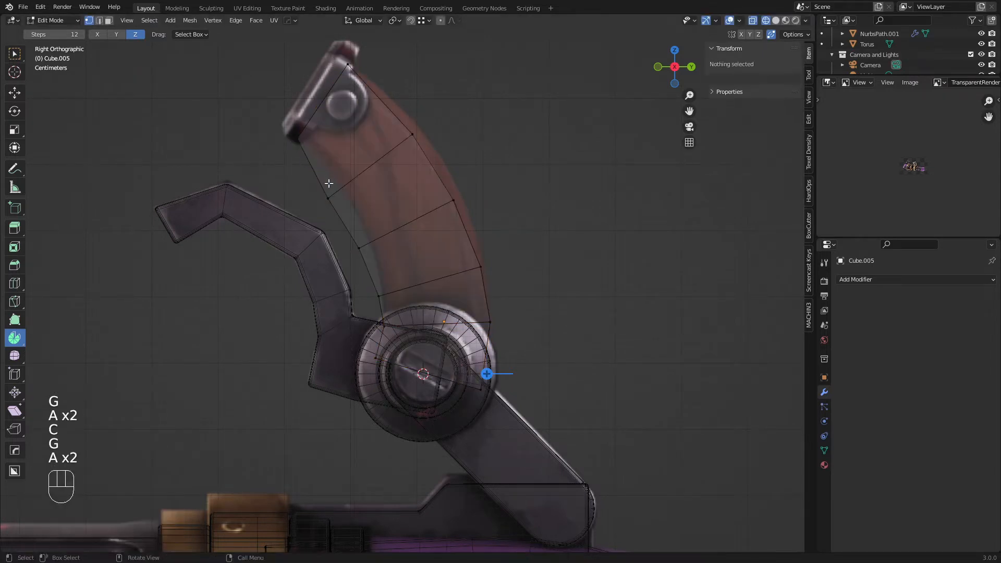
key(c)
click(328, 197)
key(g)
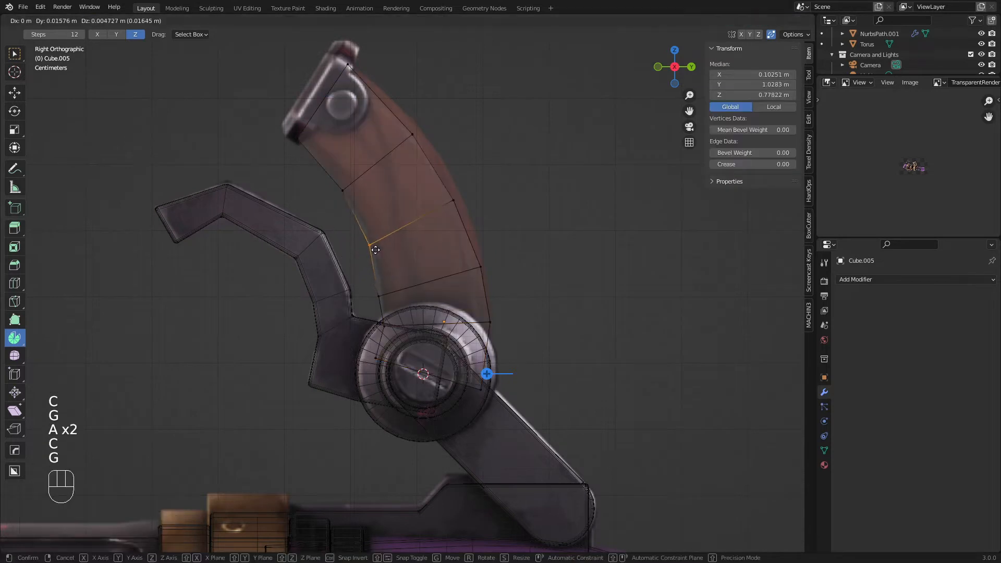
click(376, 249)
key(a)
key(a)
Step: Move the inner vertices of the grip's lowest cross-section and base onto the reference's inner edge
key(c)
click(378, 296)
key(g)
click(381, 288)
key(a)
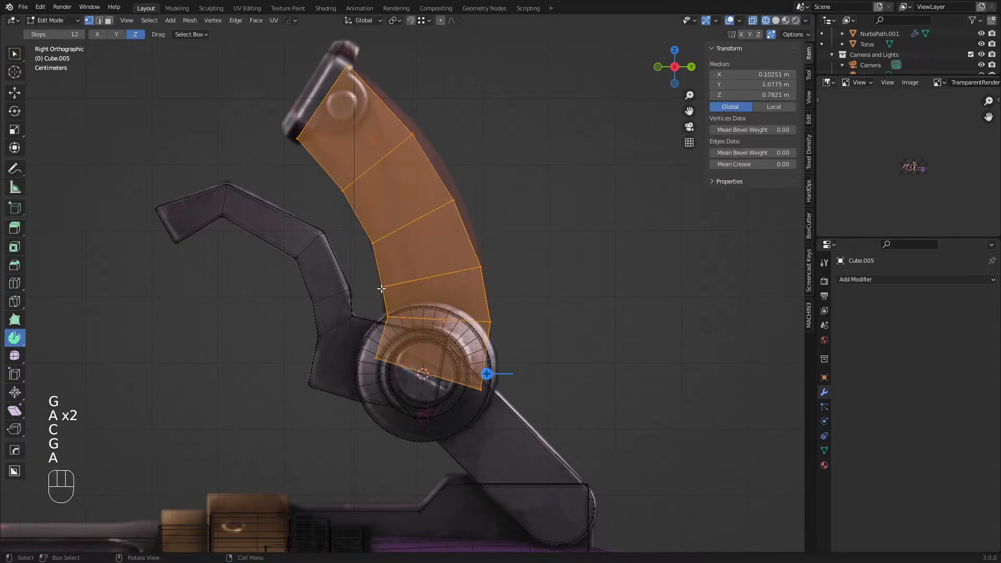
key(a)
key(c)
click(385, 322)
key(g)
click(385, 331)
key(a)
key(a)
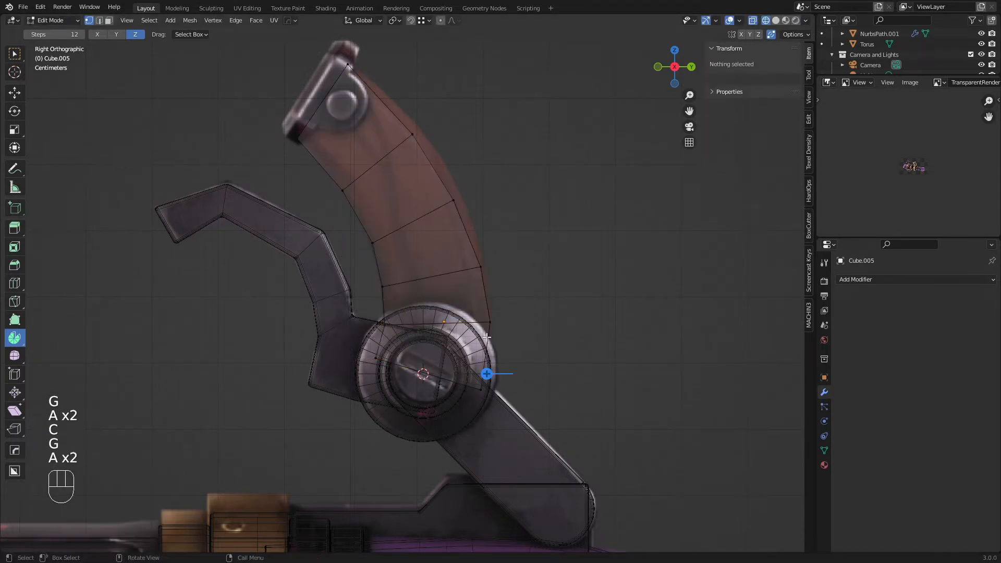
Step: Move the grip's outer base vertices slightly outward to meet the reference's outer edge
key(c)
click(493, 323)
key(g)
click(497, 323)
key(a)
key(a)
Step: Move the outer vertices of the three middle cross-sections up along the reference grip's outer curve
key(c)
click(478, 267)
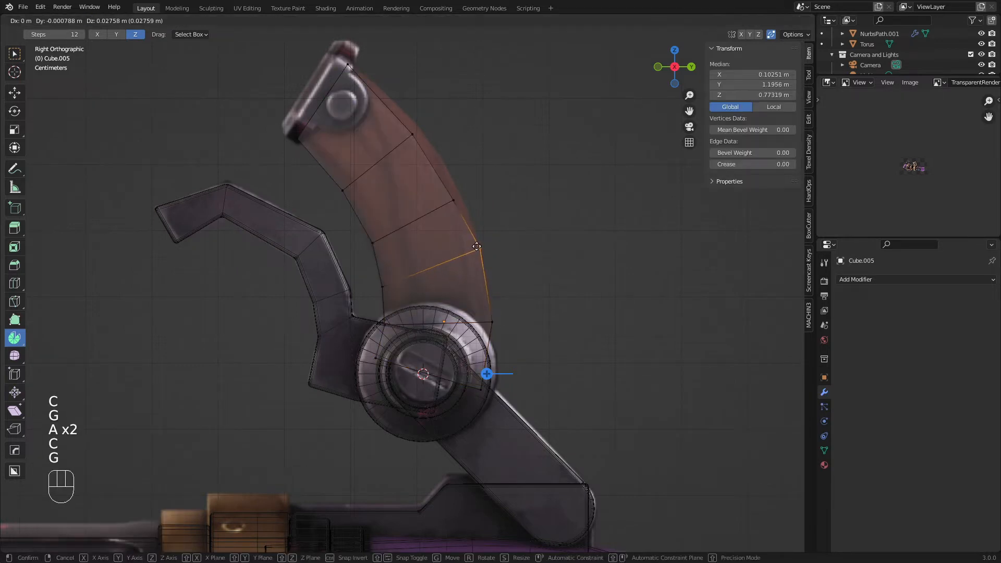
key(g)
click(444, 189)
key(a)
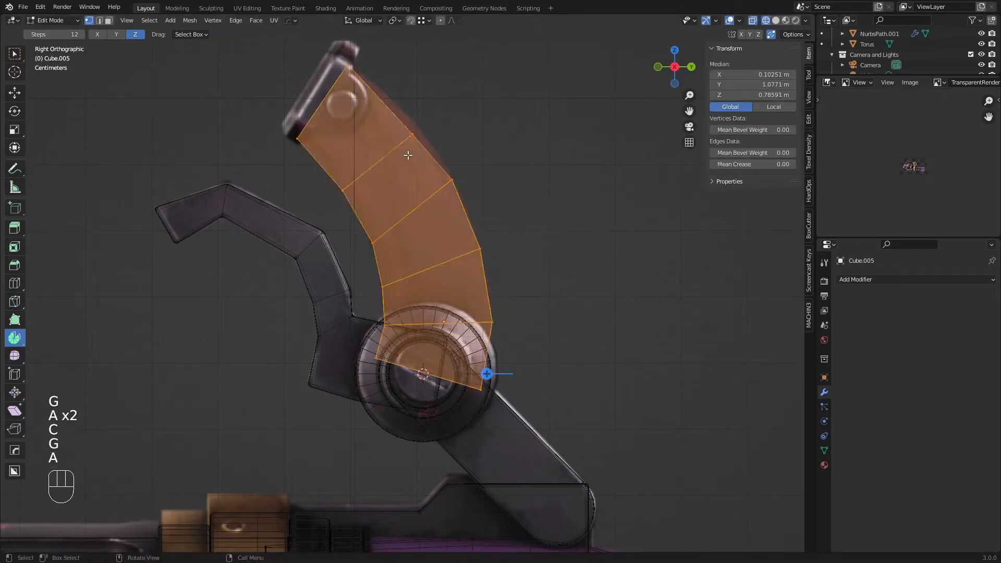
key(a)
key(c)
click(412, 134)
key(g)
key(a)
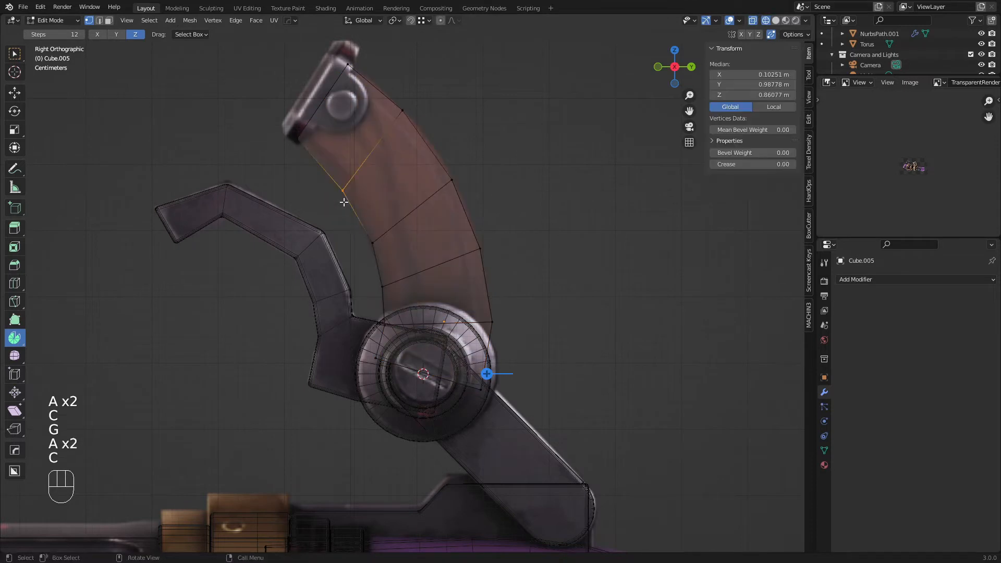
Step: Raise the inner vertices of the upper two middle cross-sections along the reference's inner curve to even out the segments
key(c)
click(373, 238)
key(g)
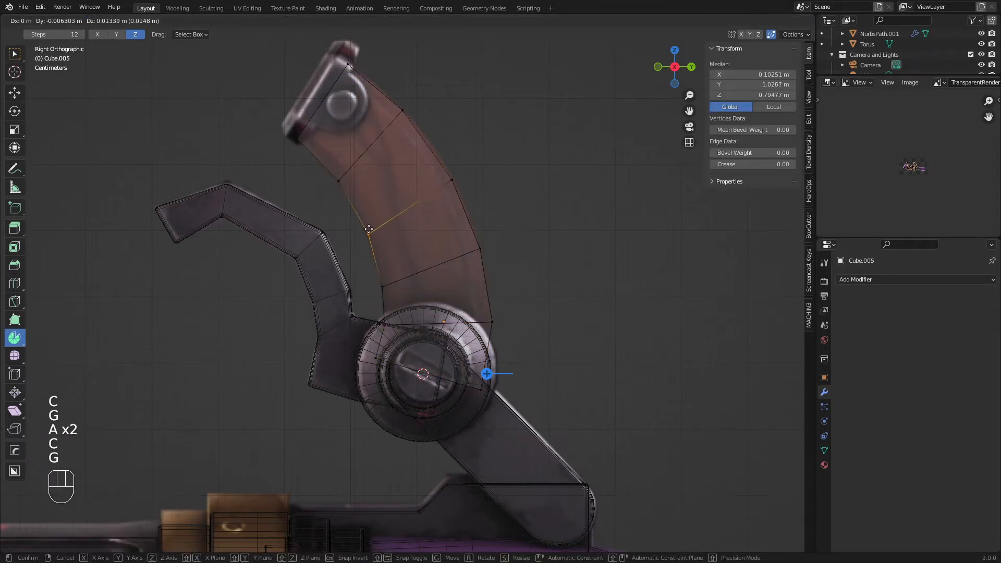
click(368, 228)
key(a)
key(a)
Step: Raise the inner vertices of the grip's lowest cross-section and base slightly along the inner curve
key(c)
click(382, 285)
key(g)
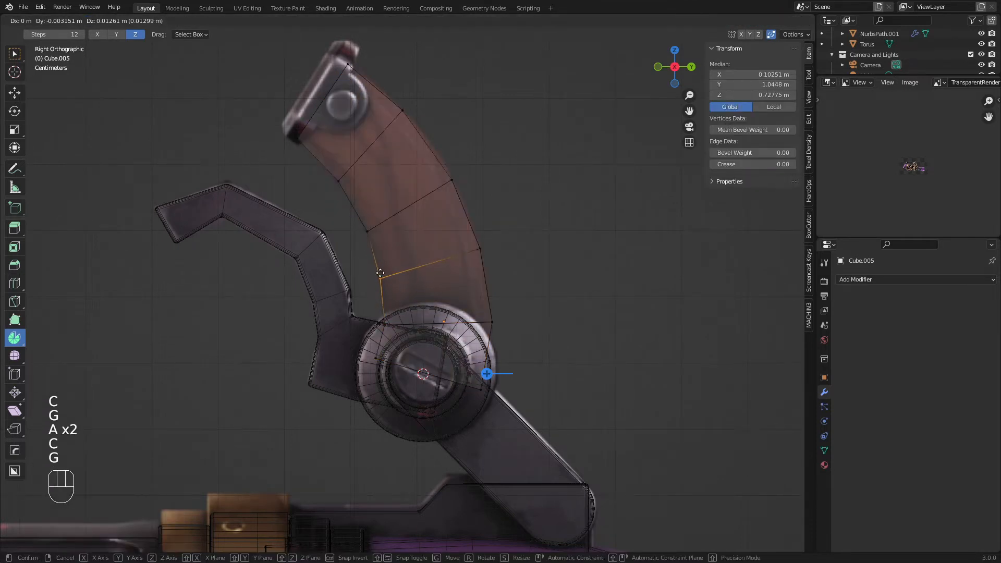
click(382, 272)
key(a)
key(a)
key(c)
click(389, 320)
key(g)
click(388, 317)
Step: Return to solid shading in Object Mode and center the grip by setting its X location to 0 m
key(z)
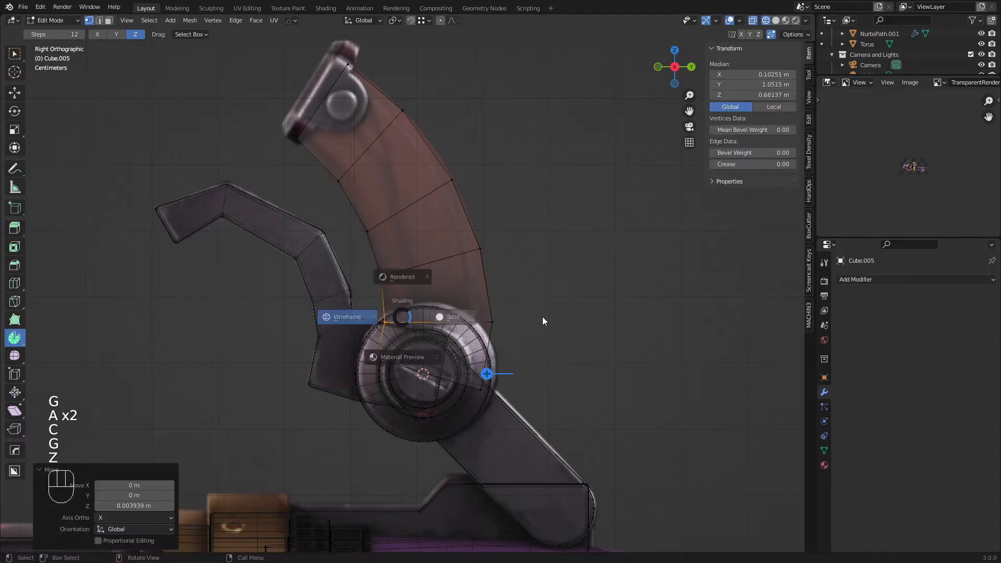
click(542, 317)
mouse_move(319, 223)
middle_down()
mouse_move(367, 248)
mouse_move(519, 191)
middle_up()
key(Tab)
scroll(377, 244, down, 2)
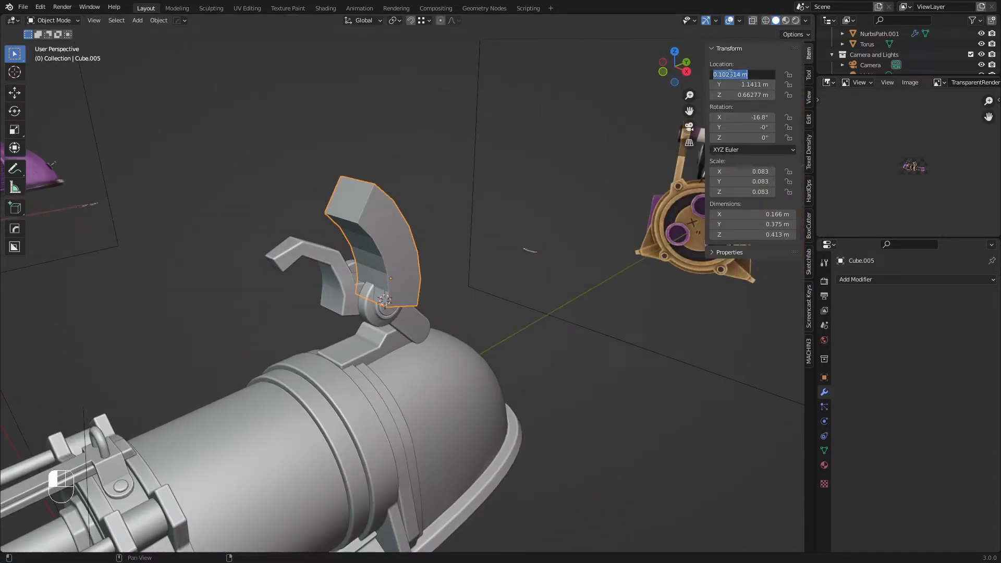
click(730, 74)
text(0)
key(Return)
Step: Narrow the grip along X to a scale of about 0.745 to match the front reference
key(Tab)
key(KP_1)
key(shift+z)
scroll(375, 260, up, 5)
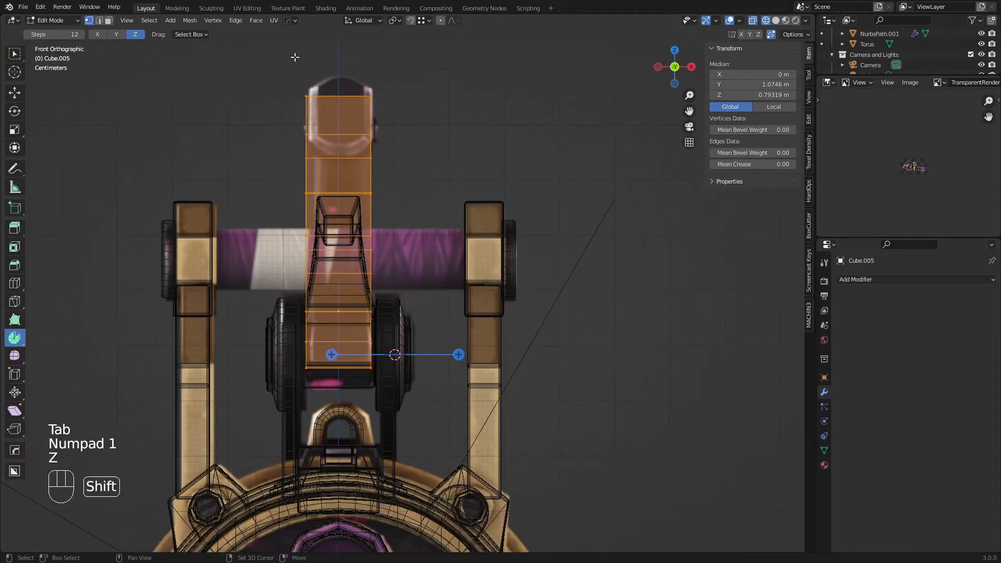
key(s)
key(x)
click(480, 225)
key(shift+z)
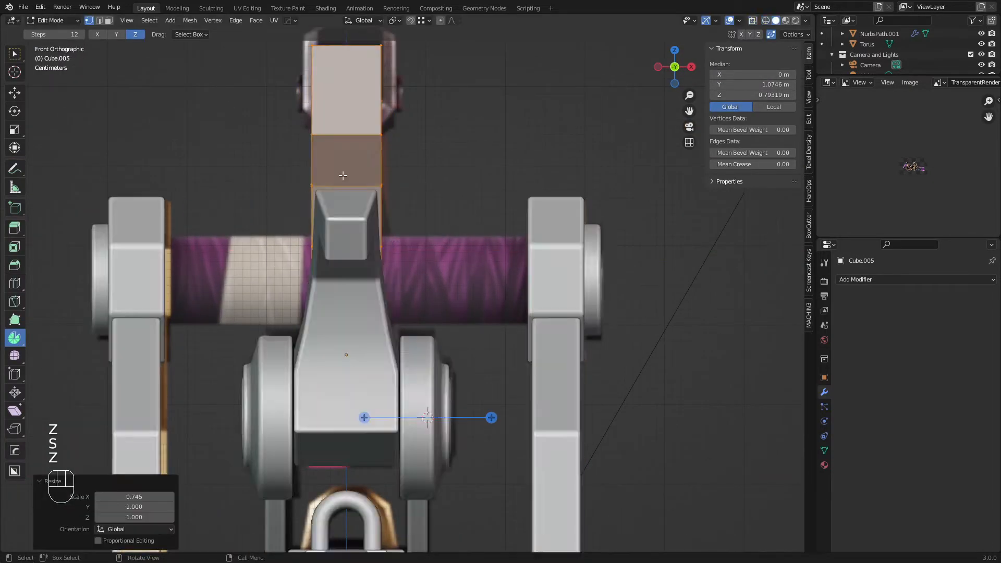
mouse_move(480, 224)
middle_down()
mouse_move(246, 193)
mouse_move(367, 259)
middle_up()
key(Tab)
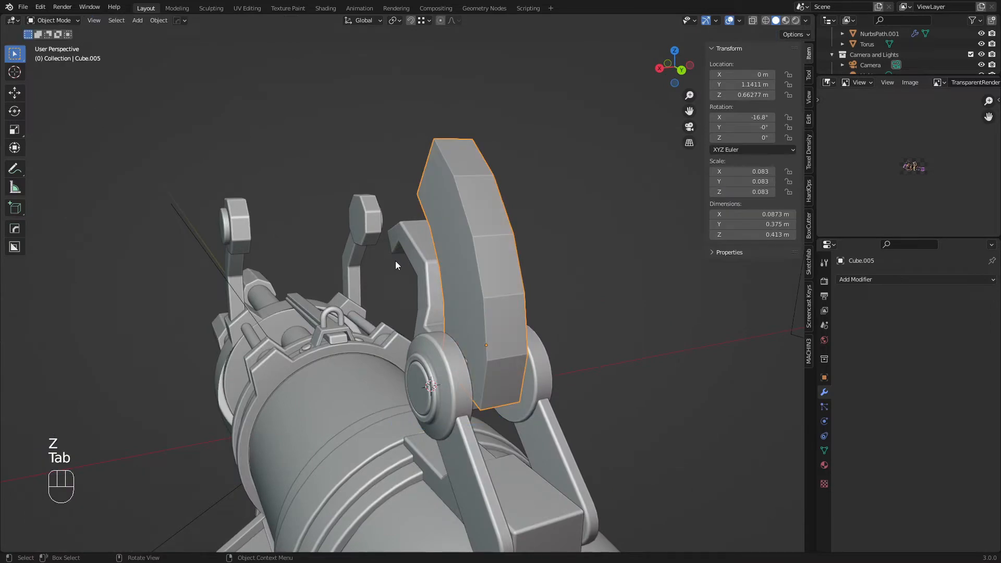
Step: Add a loop cut across the grip close to its capped upper end, aligned with the side reference
key(KP_2)
key(KP_3)
key(shift+z)
scroll(399, 263, up, 2)
shift+middle_drag(291, 189, 272, 230)
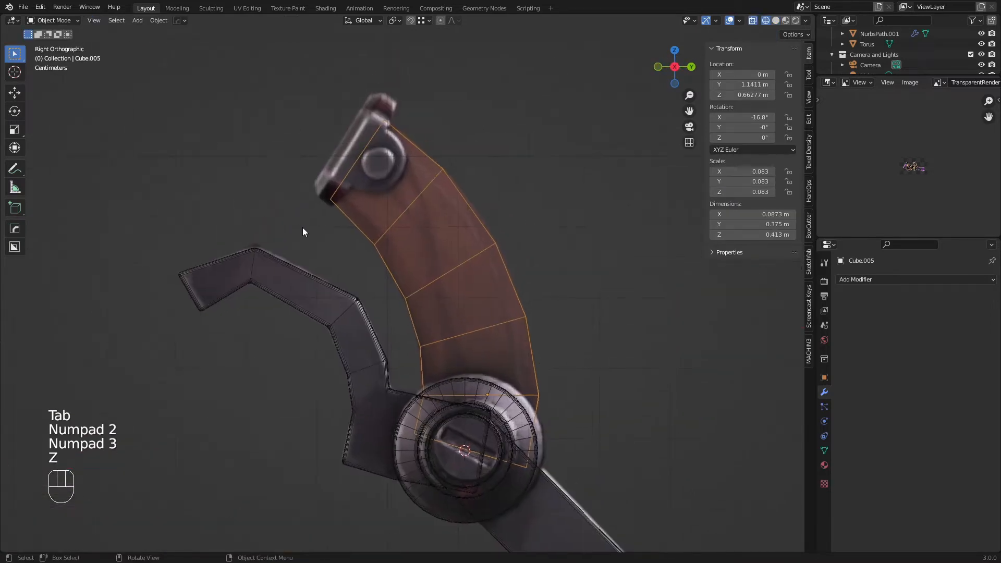
key(Tab)
key(ctrl+r)
click(411, 170)
key(ctrl+z)
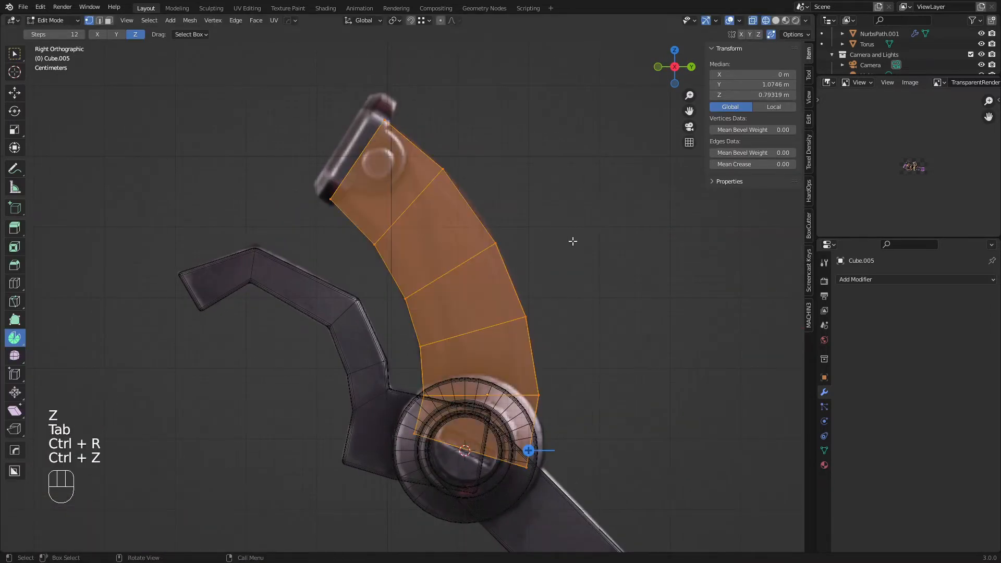
click(355, 218)
click(337, 204)
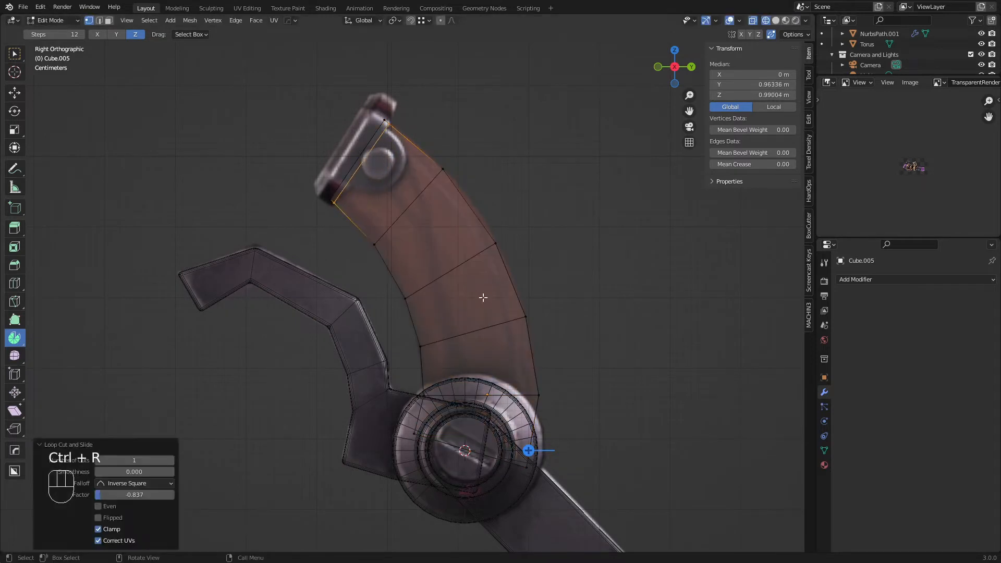
Step: Add a loop cut across the grip's base and a lengthwise loop near its inner edge
click(531, 413)
click(528, 450)
key(ctrl+r)
click(528, 451)
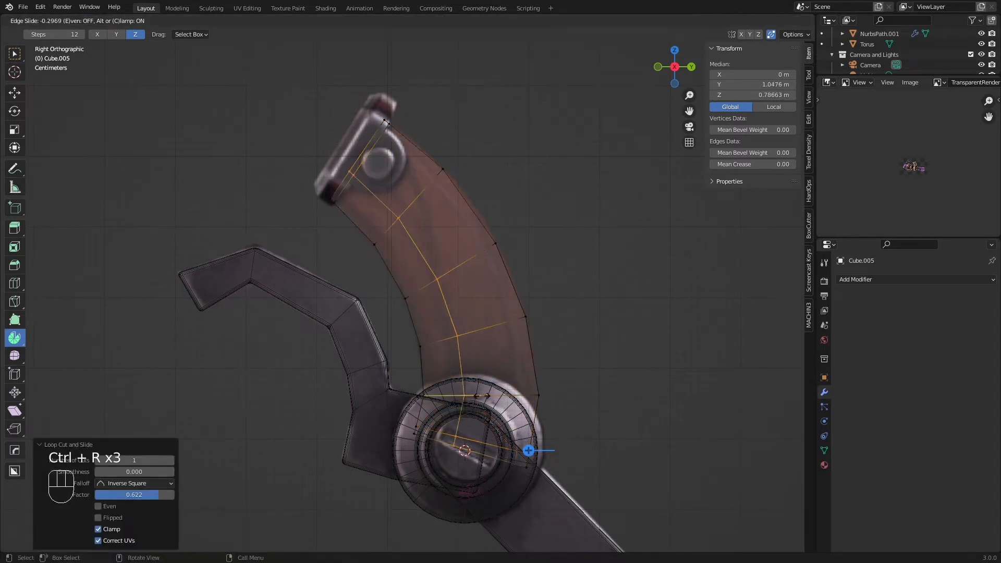
click(528, 451)
Step: Add a lengthwise loop cut near the grip's outer edge, redoing it with a slide factor of about -0.458
key(ctrl+r)
click(528, 451)
click(509, 402)
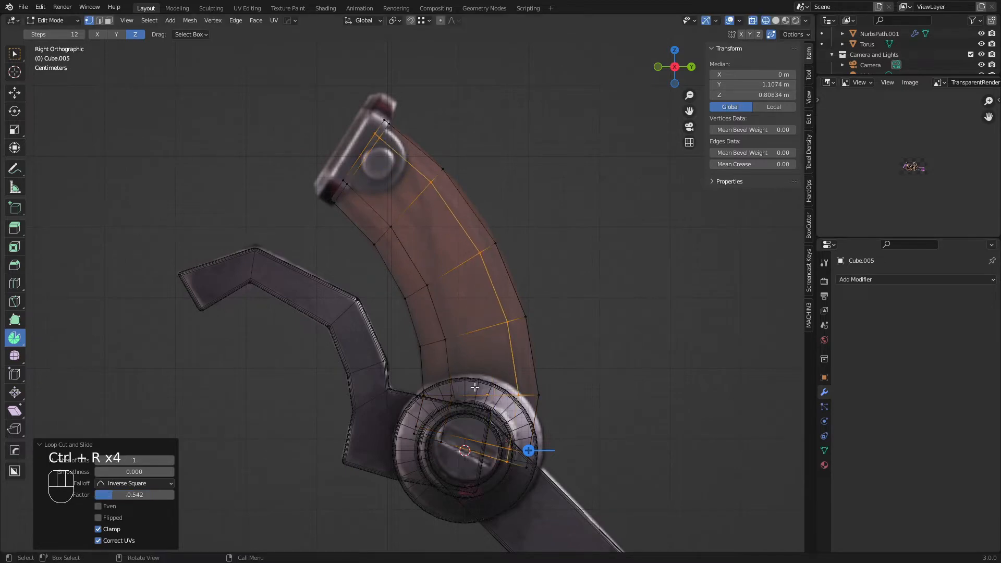
key(ctrl+z)
key(ctrl+r)
click(476, 387)
click(502, 389)
Step: Add a level 1 Subdivision modifier to the grip in Object Mode and apply it
key(z)
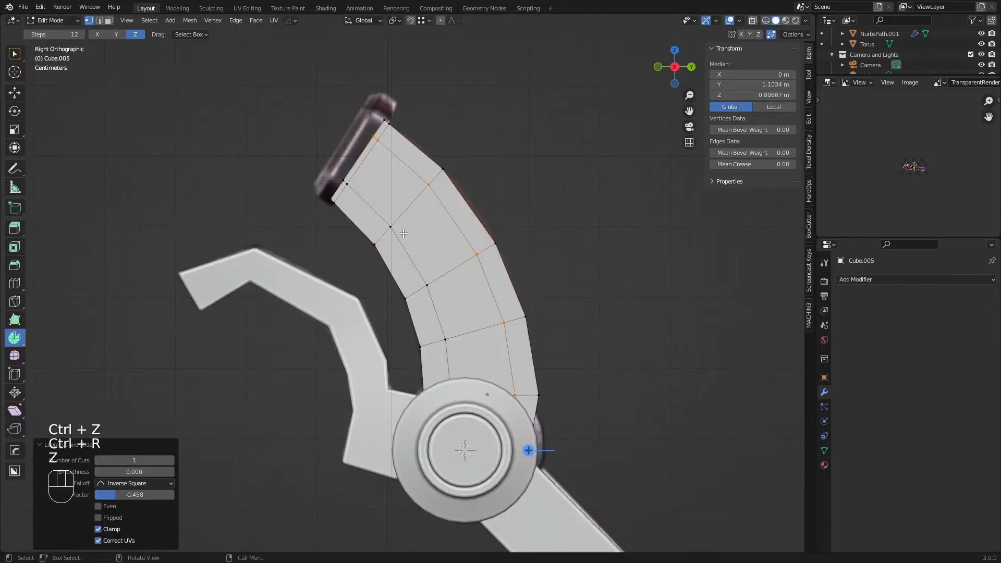
key(Tab)
middle_drag(365, 302, 383, 311)
key(ctrl+1)
mouse_move(390, 264)
middle_down()
mouse_move(438, 271)
mouse_move(396, 271)
middle_up()
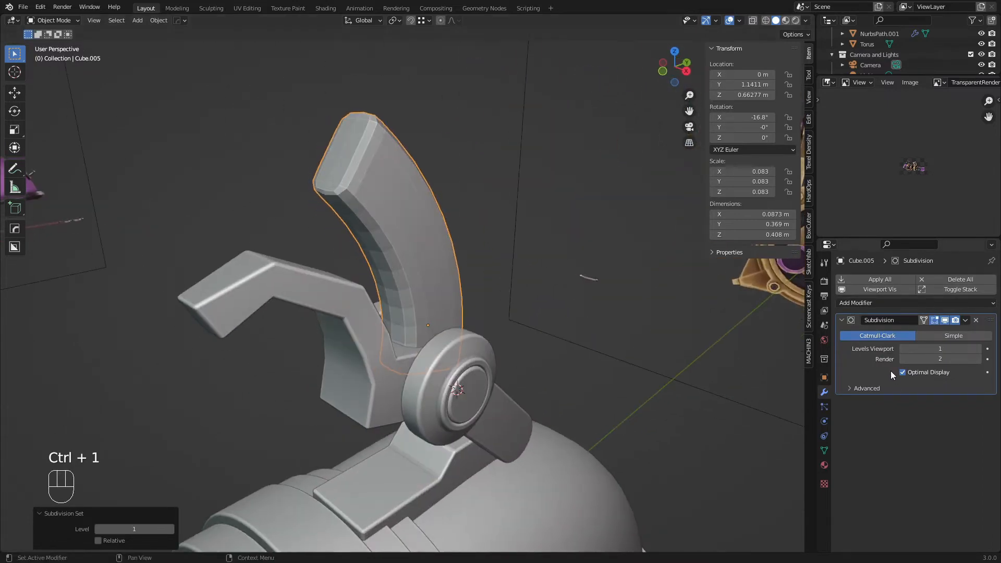
key(ctrl+a)
key(ctrl+a)
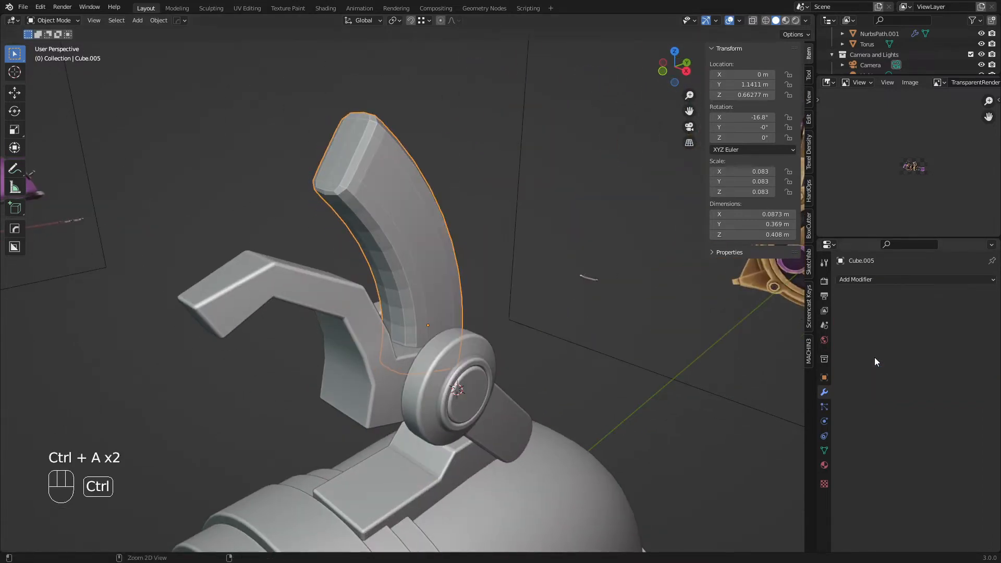
Step: Shade the subdivided grip smooth
key(a)
key(a)
scroll(418, 199, up, 3)
key(Tab)
mouse_move(407, 214)
middle_down()
mouse_move(398, 268)
mouse_move(429, 279)
mouse_move(402, 262)
middle_up()
key(Tab)
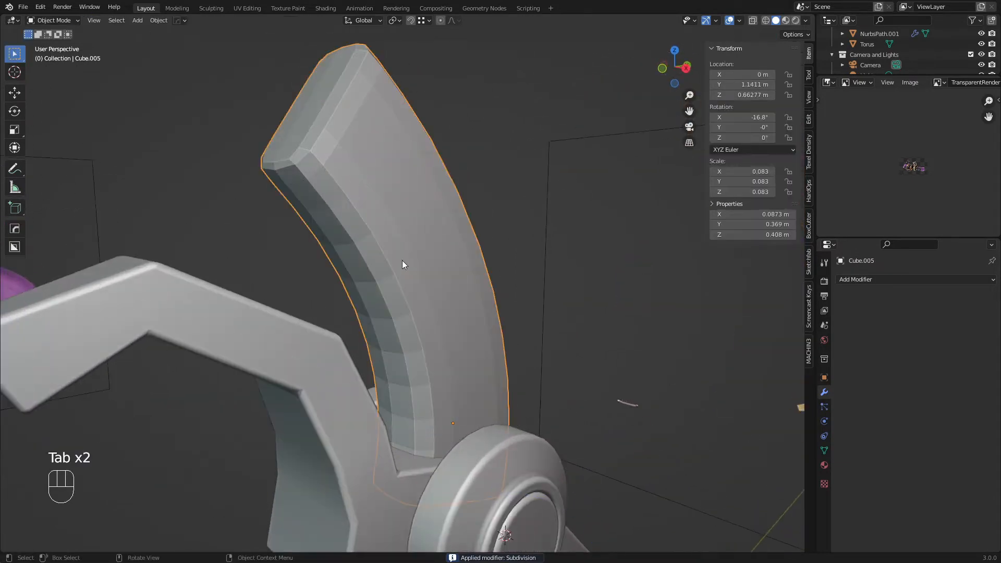
right_click(441, 246)
click(441, 246)
Step: Select an edge loop along the grip's inner side and examine the smoothed mesh around it
key(Tab)
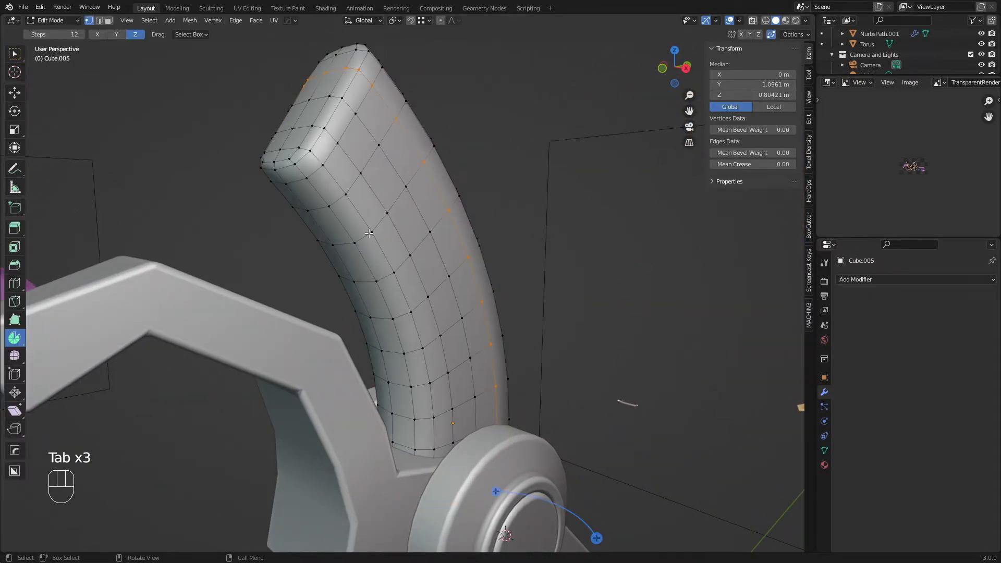
key(2)
alt+click(346, 222)
middle_drag(346, 222, 405, 248)
key(Tab)
scroll(365, 229, down, 5)
key(a)
key(a)
key(Tab)
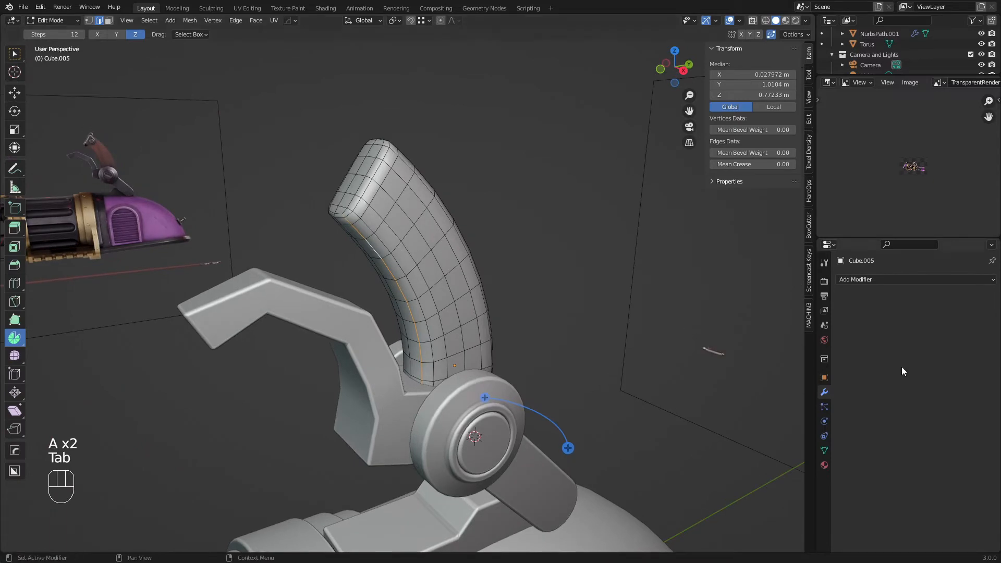
key(Tab)
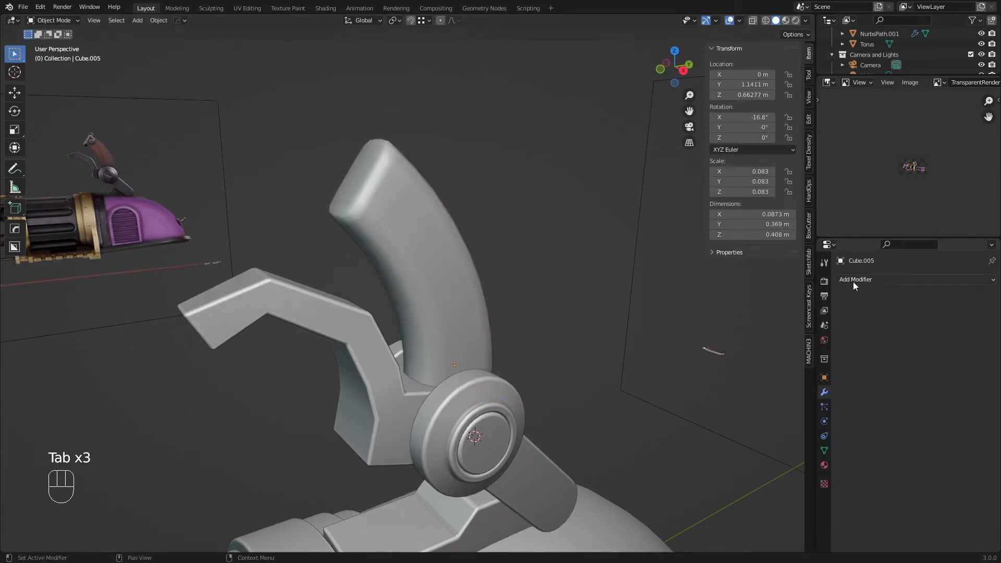
Step: Add a Bevel modifier to the grip and set it to 3 segments
click(853, 282)
click(792, 319)
scroll(434, 286, up, 3)
key(a)
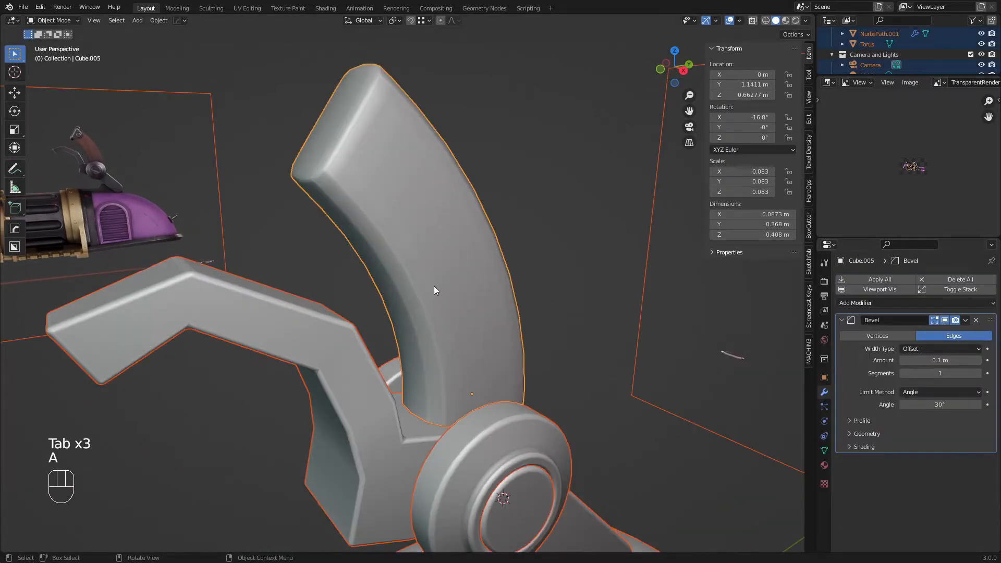
key(a)
middle_drag(434, 285, 462, 283)
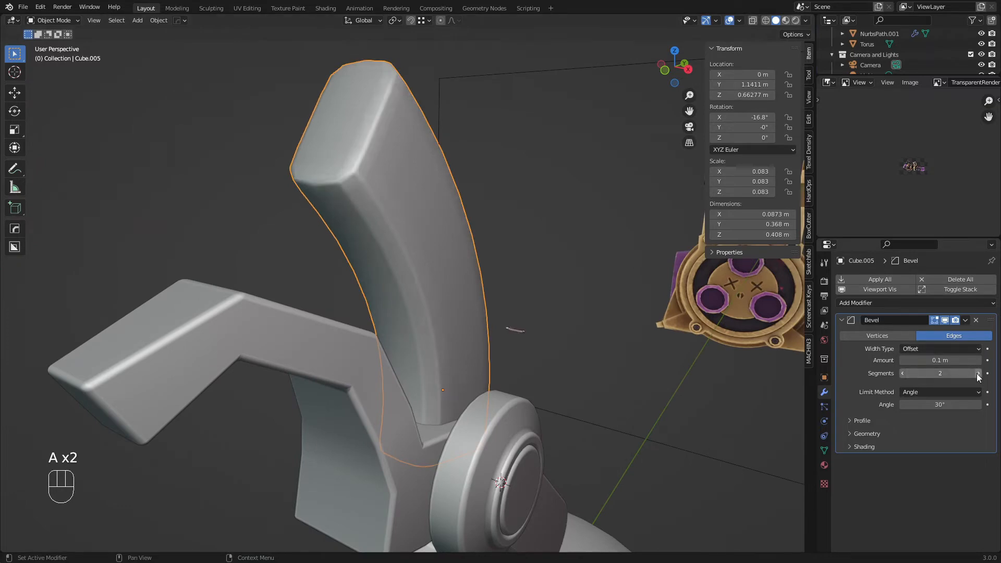
click(979, 373)
Step: Enable Harden Normals in the shading options of the grip's Bevel modifier
middle_drag(357, 180, 474, 300)
scroll(377, 191, down, 2)
key(a)
key(a)
scroll(278, 202, down, 4)
key(a)
key(a)
click(474, 300)
click(868, 447)
click(909, 462)
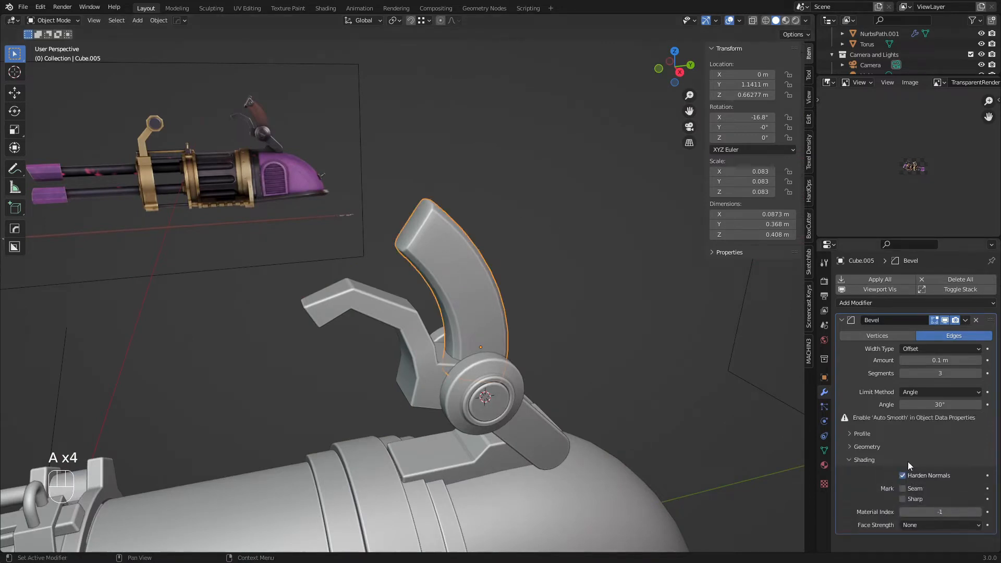
Step: Enable Auto Smooth at 30° for the grip mesh's normals
click(823, 452)
scroll(860, 459, down, 3)
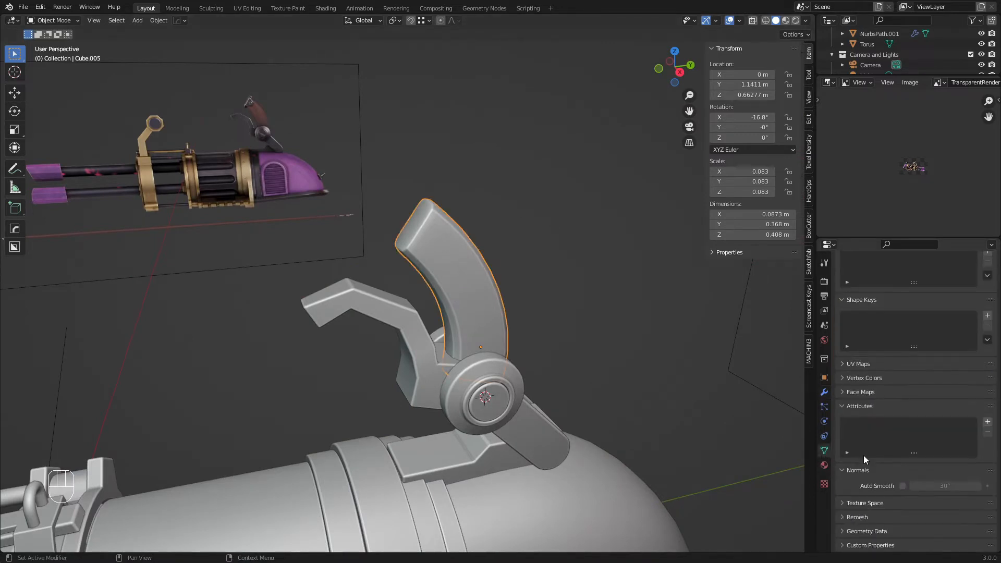
click(902, 485)
key(a)
key(a)
Step: Examine the finished grip from several angles and compare its capped end with the side reference in wireframe
middle_drag(522, 313, 378, 290)
scroll(402, 239, down, 7)
scroll(412, 239, up, 2)
shift+middle_drag(443, 187, 446, 293)
scroll(480, 223, up, 6)
middle_drag(481, 223, 411, 271)
key(a)
key(a)
key(KP_3)
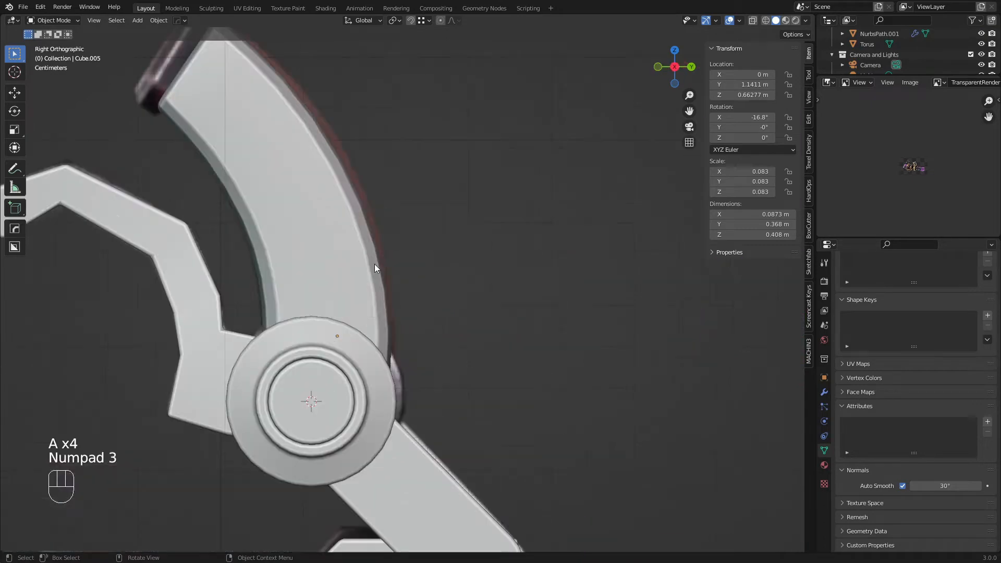
key(shift+z)
key(a)
key(a)
scroll(304, 180, up, 4)
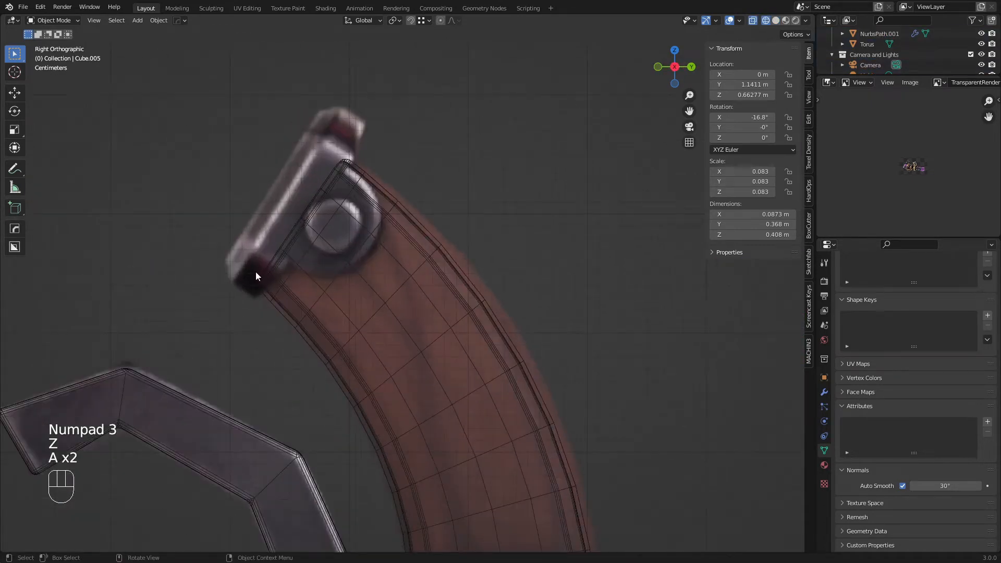
Step: Add a cube, scale it down to about 0.19 m, and move it over the metal cap at the grip's upper end
scroll(286, 278, down, 5)
key(a)
key(a)
key(shift+a)
mouse_move(434, 219)
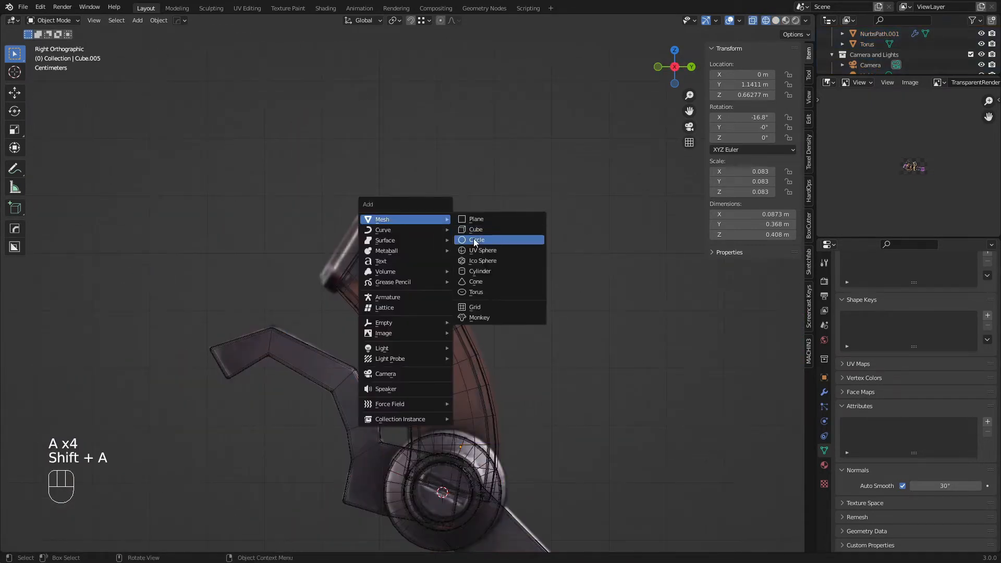
click(485, 230)
key(s)
click(521, 432)
key(s)
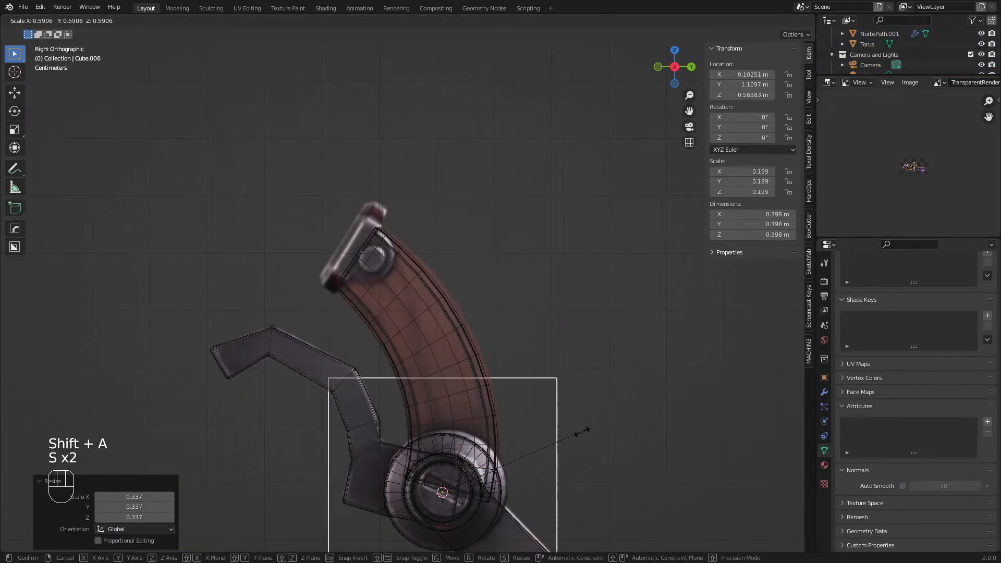
click(508, 458)
key(g)
click(410, 185)
key(r)
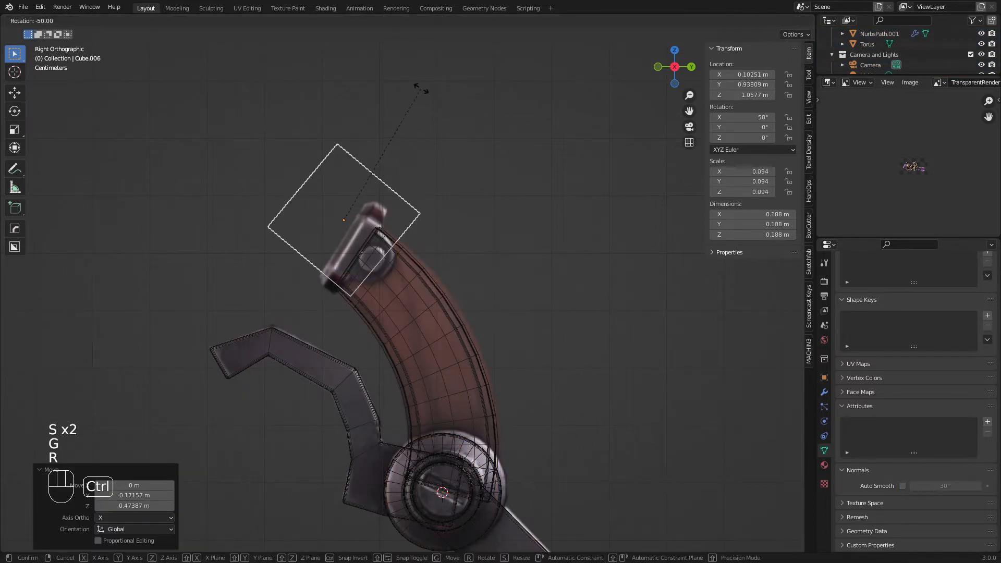
click(421, 89)
key(s)
right_click(401, 223)
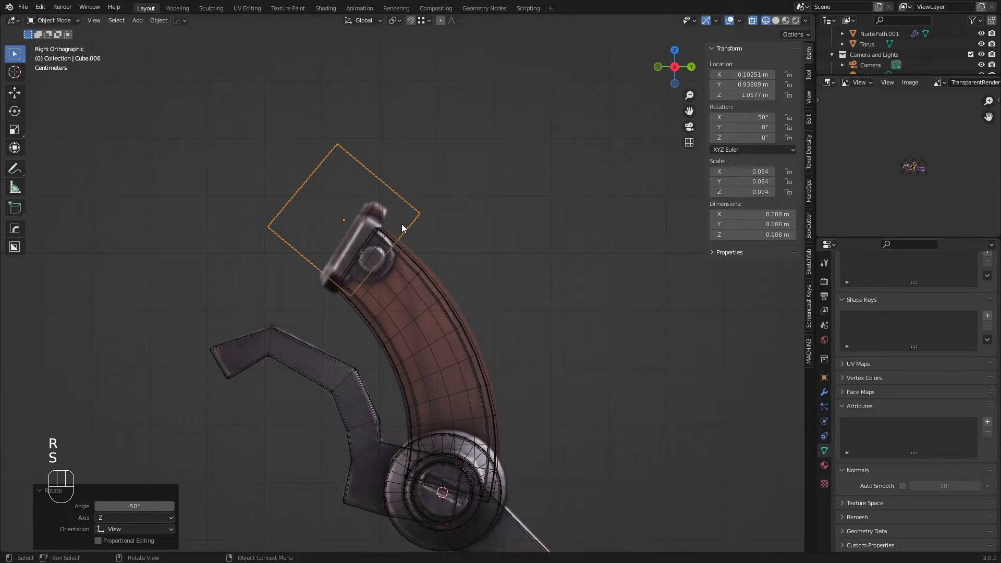
key(ctrl+z)
Step: Rotate the cube to 60° about the X axis to match the cap's slant in the side reference
key(r)
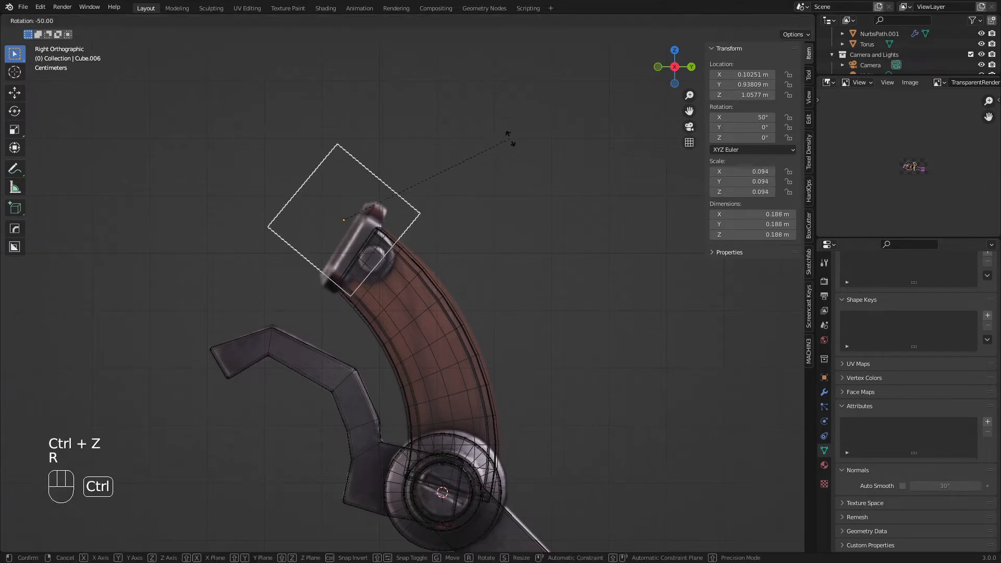
click(512, 153)
key(s)
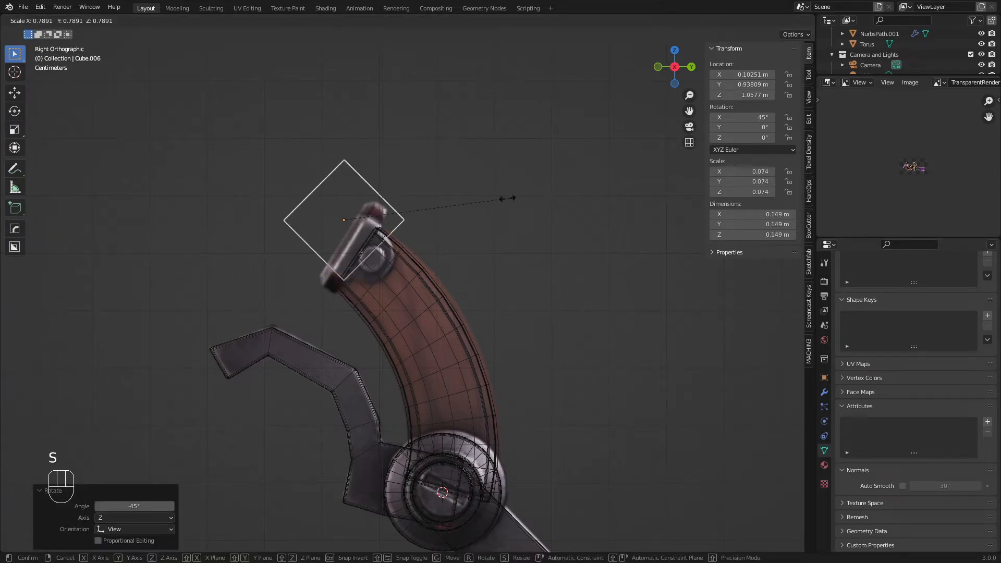
click(433, 200)
key(ctrl+z)
key(r)
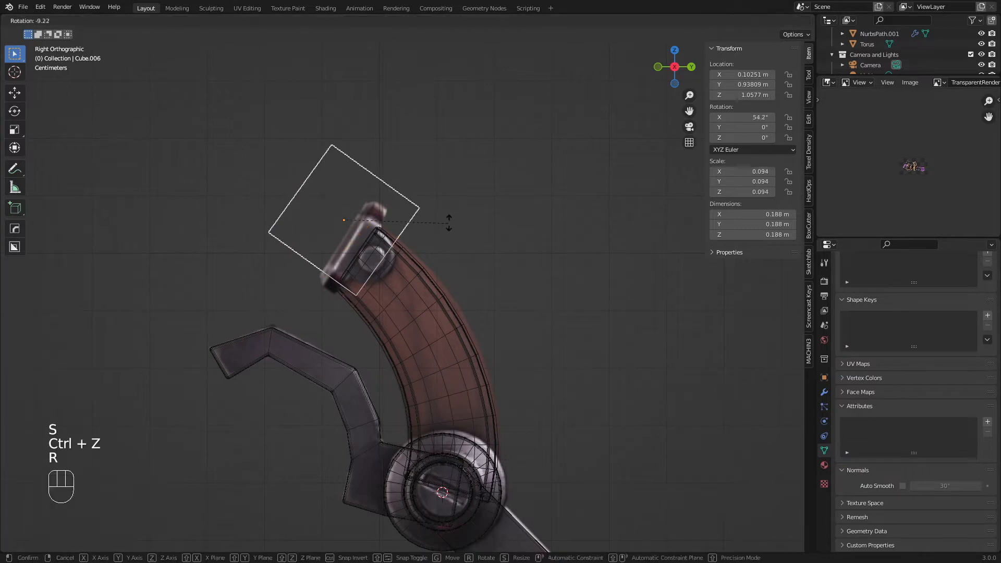
click(455, 215)
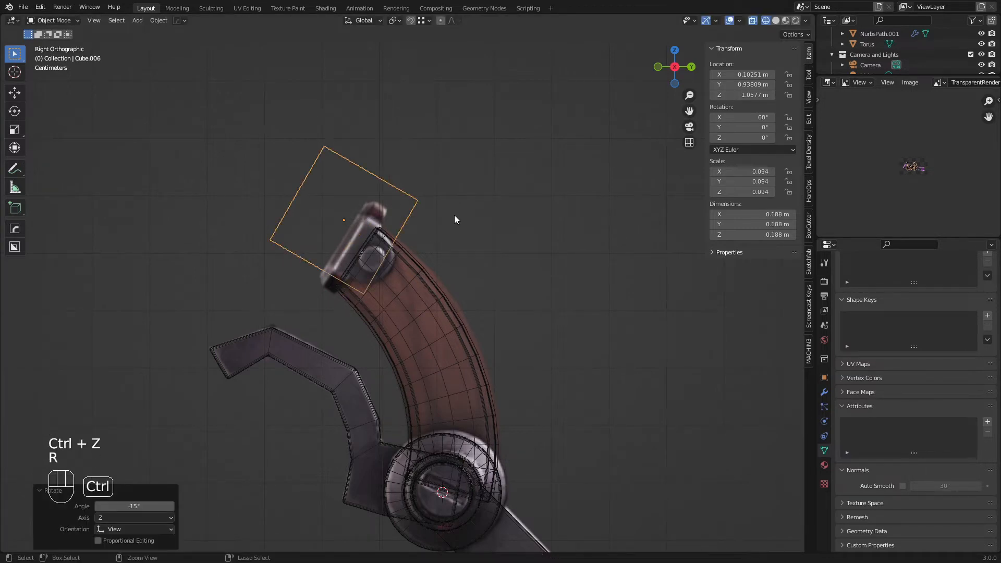
Step: Position the cube over the reference cap and scale it to about 0.18 m so it spans the cap's length
key(s)
click(380, 222)
key(g)
click(394, 259)
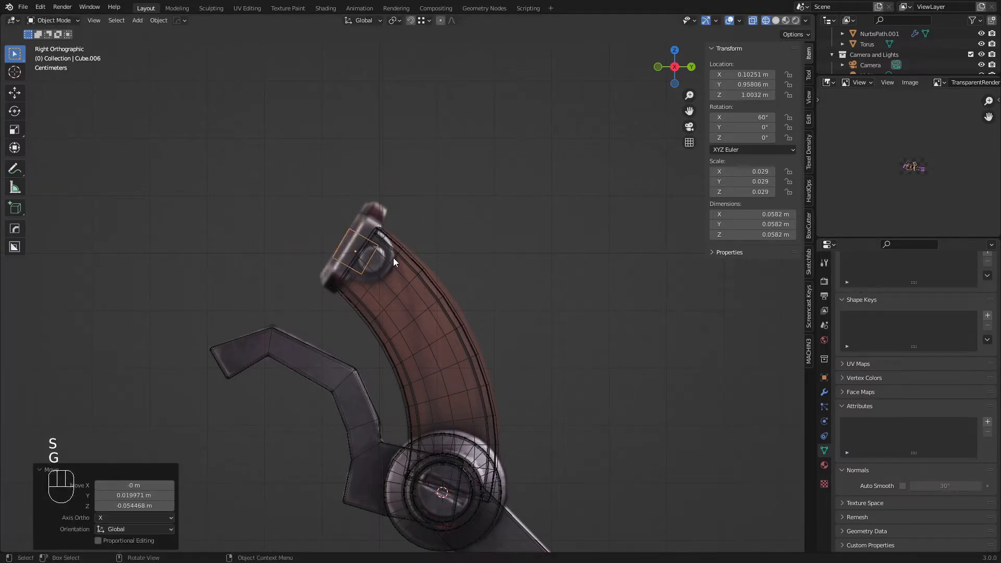
scroll(397, 257, up, 2)
key(s)
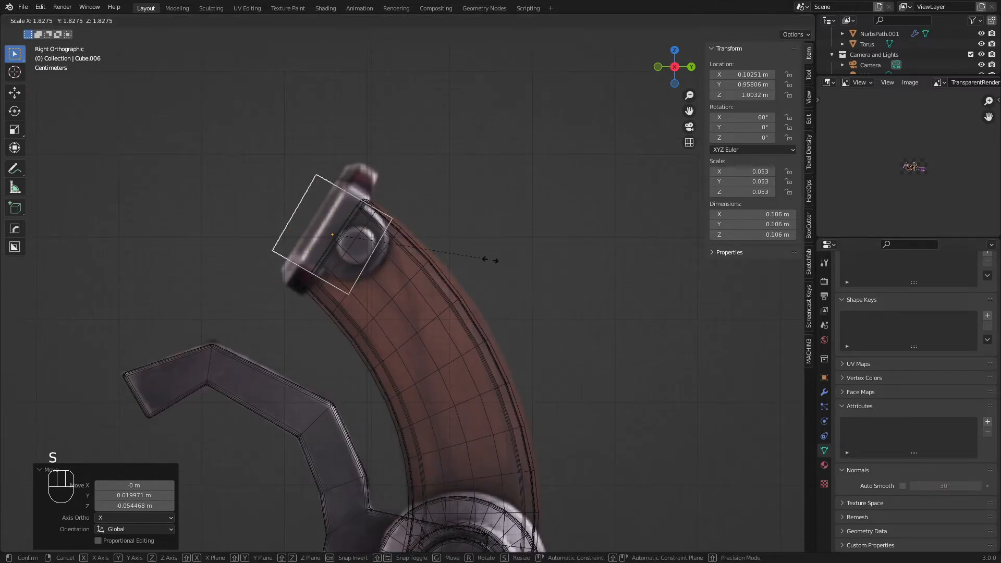
click(499, 268)
key(g)
key(s)
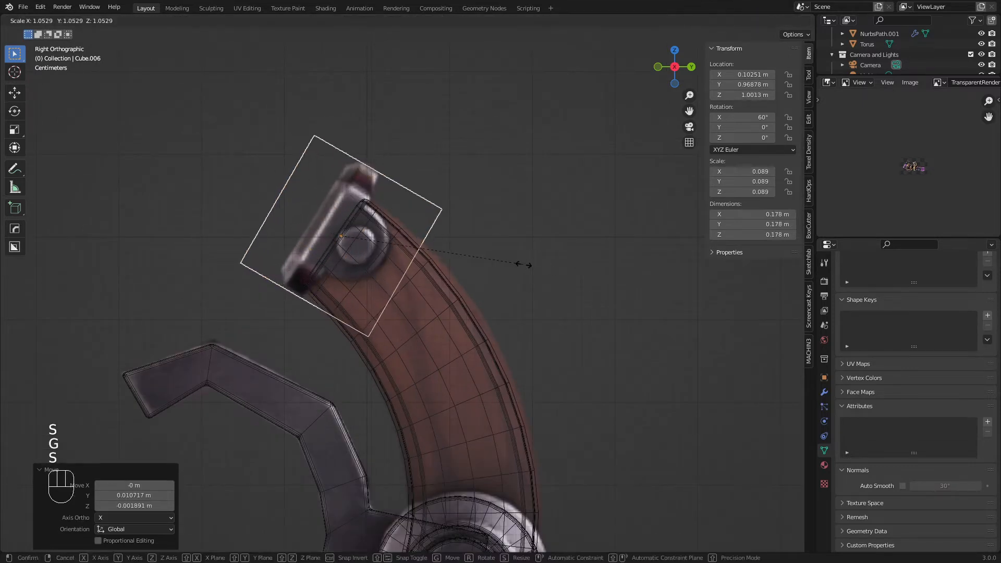
click(524, 264)
Step: In Edit Mode, slide the cube's outer side vertices inward to the outer edge of the reference cap
key(Tab)
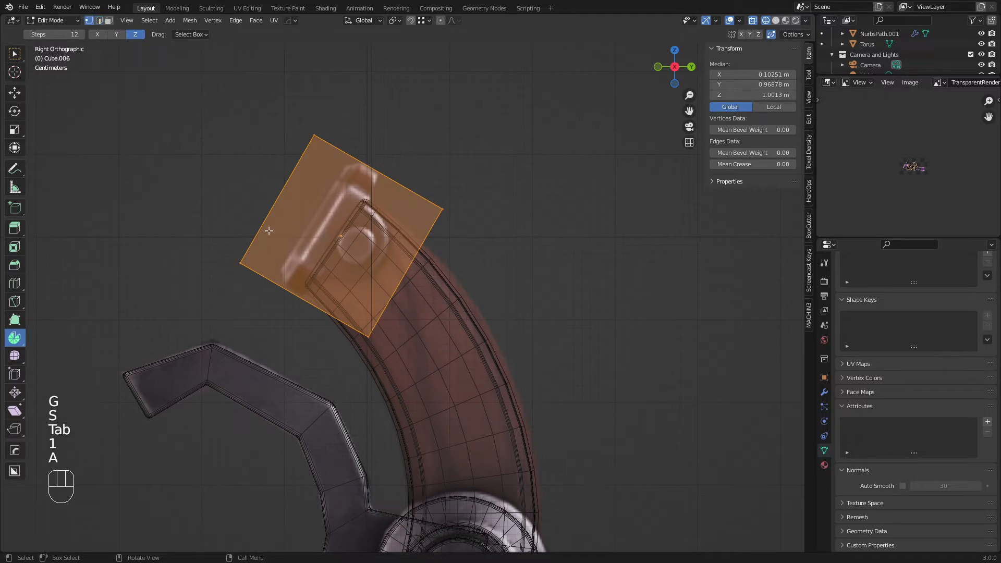
key(a)
key(a)
key(a)
key(c)
click(314, 136)
key(g)
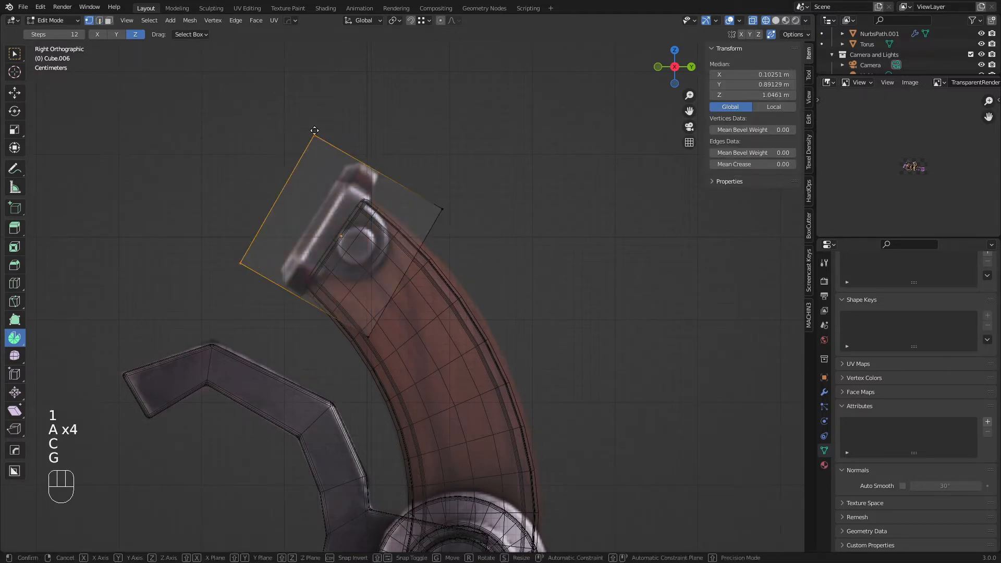
key(g)
click(344, 156)
Step: Slide the vertices on the cube's grip side back to the cap's inner edge, leaving a thin slab
key(a)
key(a)
key(c)
click(360, 340)
click(427, 217)
right_click(428, 215)
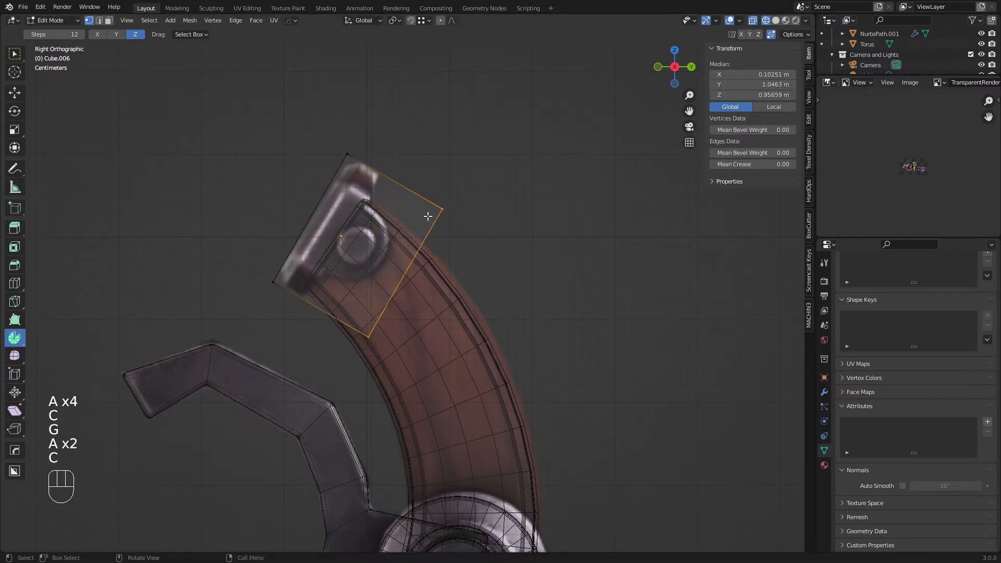
key(g)
key(g)
click(349, 191)
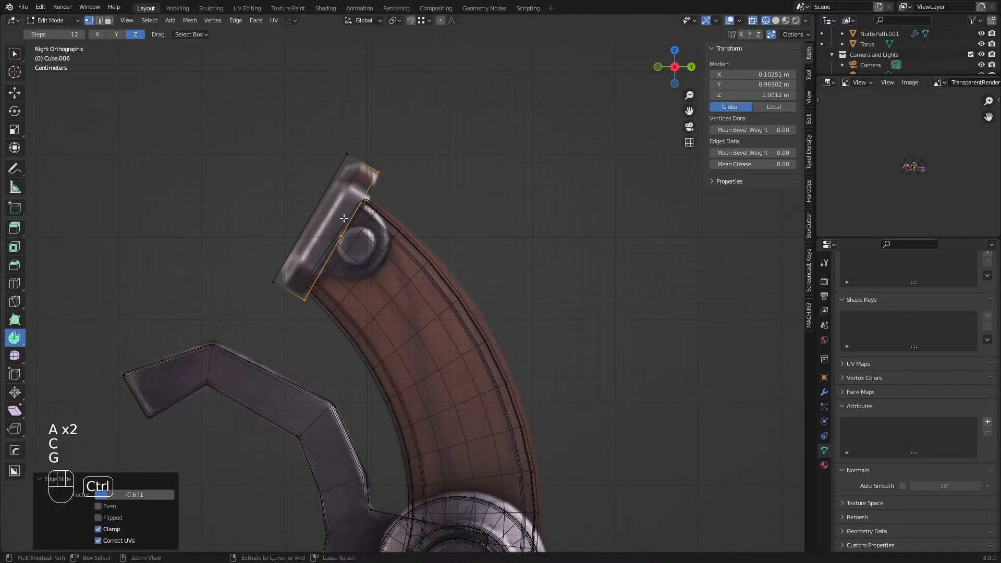
key(ctrl+r)
click(371, 188)
right_click(388, 187)
key(ctrl+b)
right_click(420, 158)
key(ctrl+z)
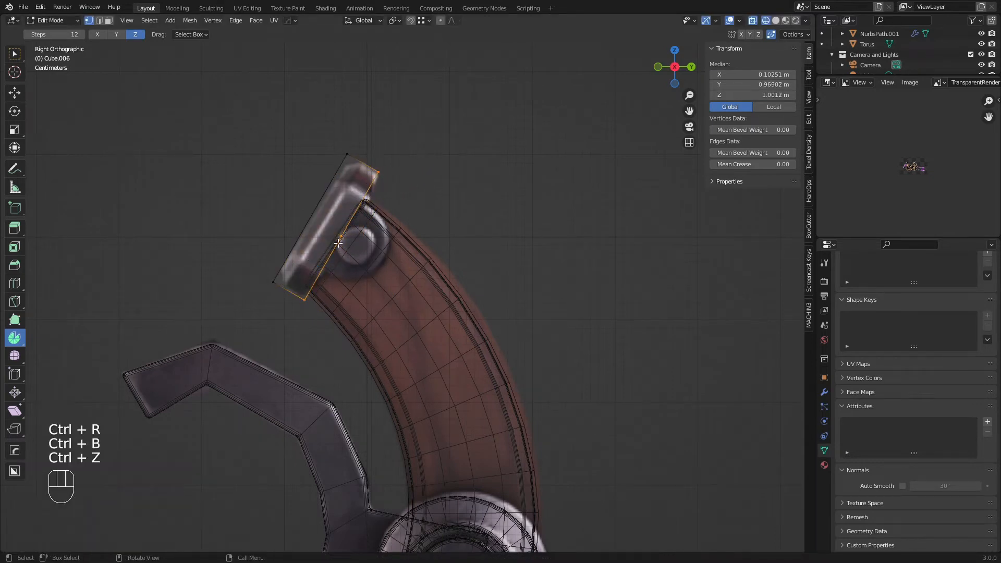
Step: Add a centred loop cut across the cap slab and bevel it into two loops near the slab's ends
key(ctrl+r)
click(340, 243)
right_click(424, 208)
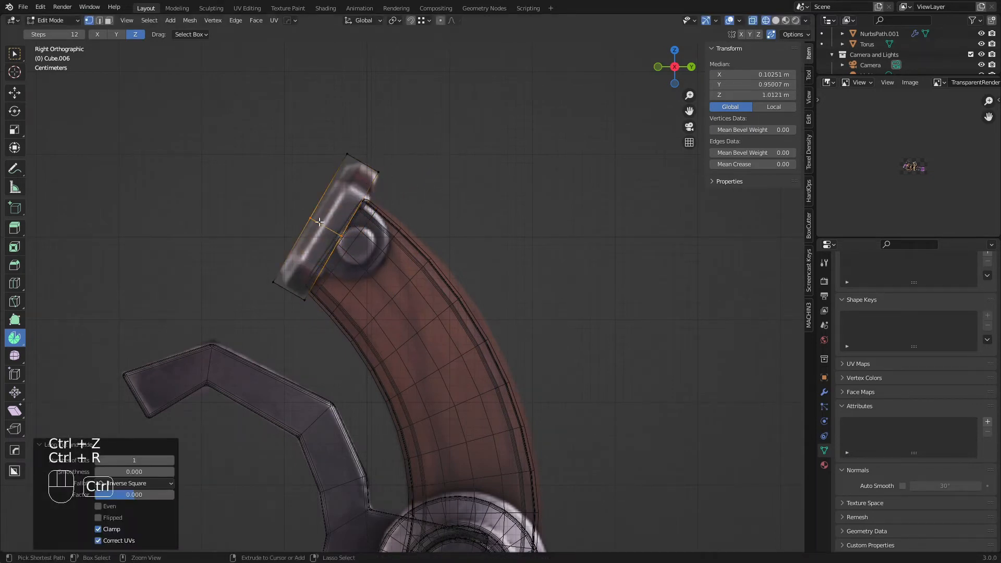
key(ctrl+b)
click(535, 180)
key(a)
key(a)
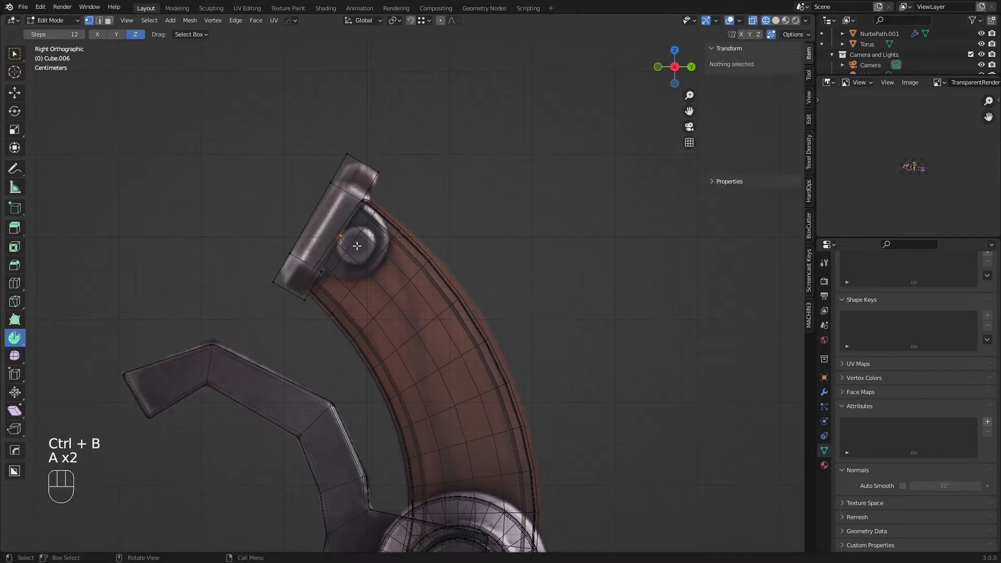
Step: Extrude the middle face on the slab's grip side about 0.056 m into the wooden grip
key(c)
drag(323, 264, 358, 201)
right_click(360, 207)
key(e)
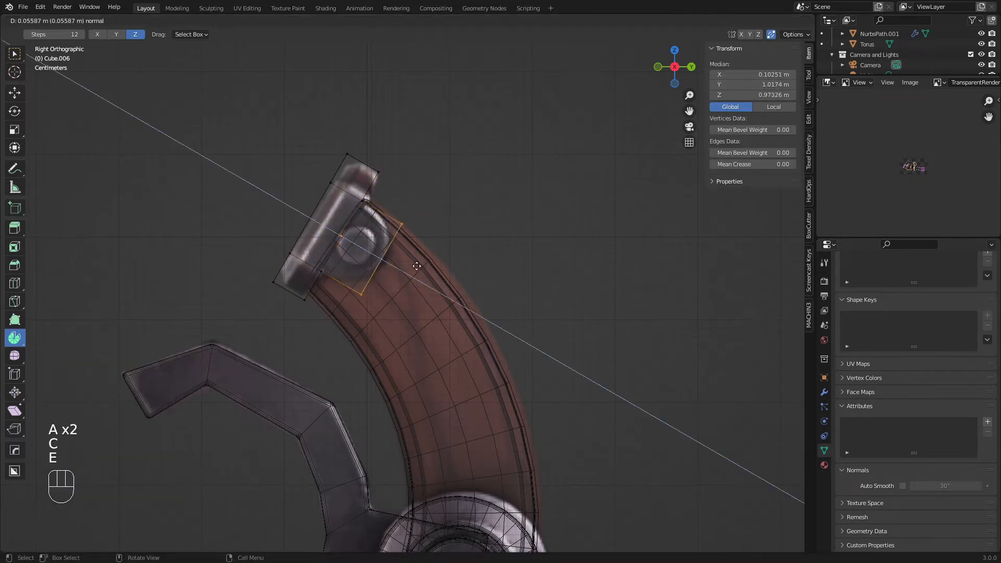
click(417, 266)
Step: Bevel the extruded block's two outer corner edges with 4 segments to give it a rounded end
key(z)
middle_drag(417, 266, 365, 230)
key(2)
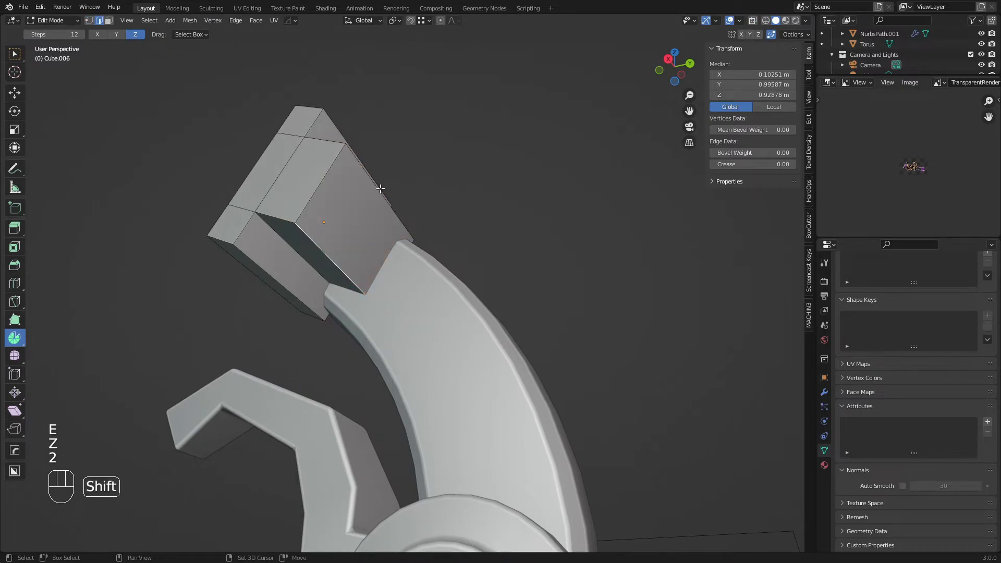
shift+click(381, 189)
middle_drag(381, 188, 454, 239)
click(373, 190)
shift+click(348, 264)
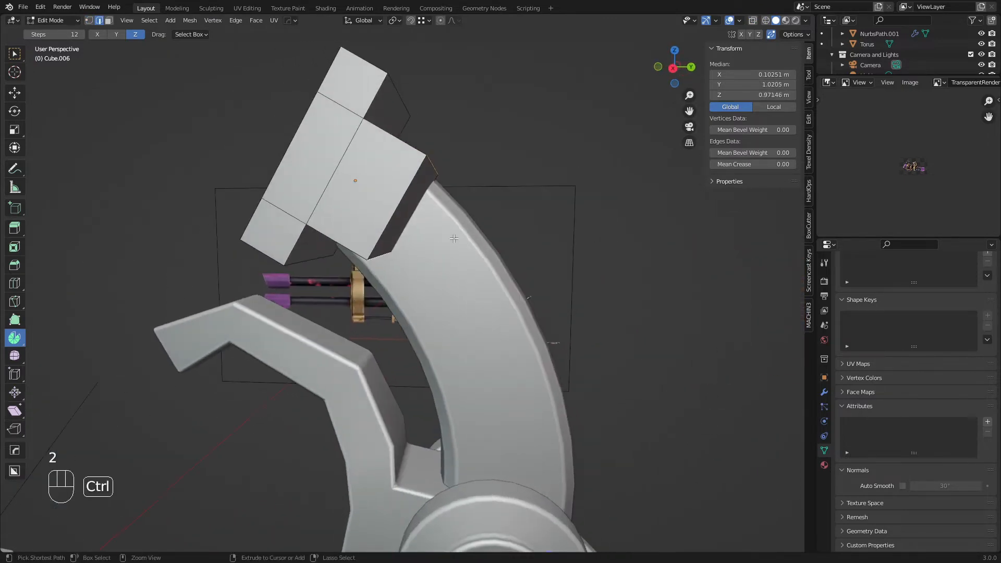
key(ctrl+b)
scroll(595, 228, up, 3)
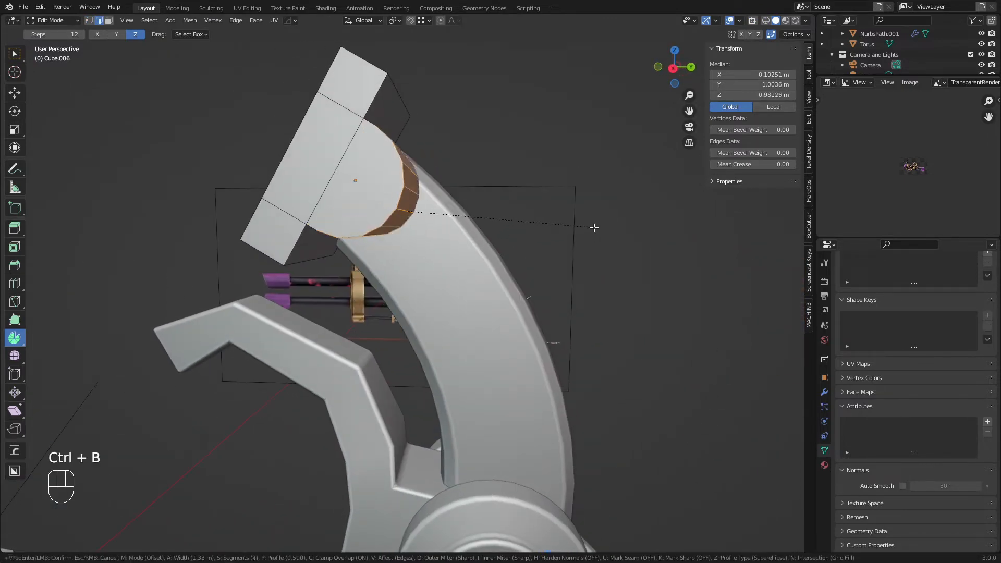
click(594, 227)
Step: Select all of the end cap's vertices and bring up the vertex editing commands
middle_drag(594, 227, 467, 202)
key(1)
key(a)
right_click(485, 207)
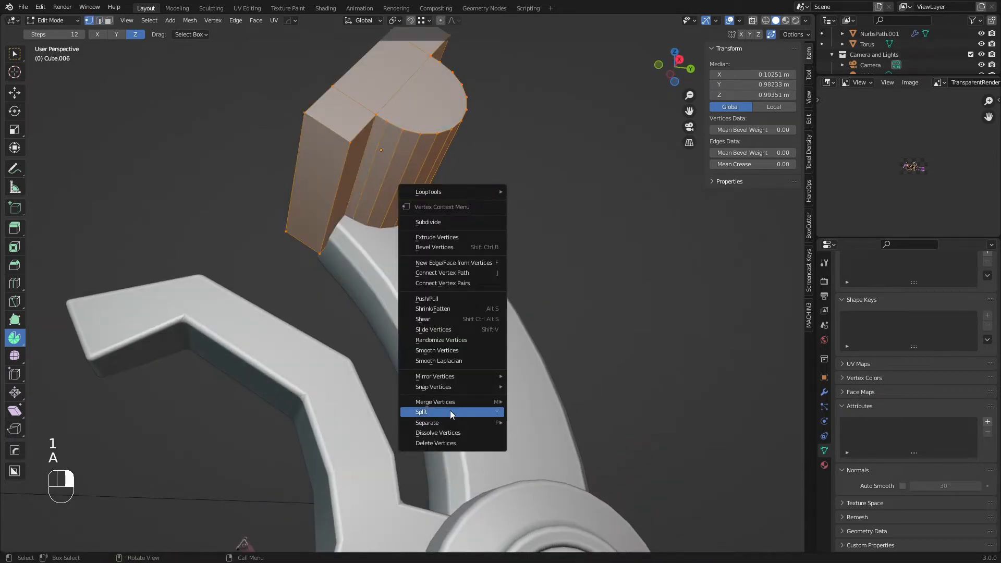
Step: Merge the cap mesh's vertices by distance and set the cap's X location to 0 m
mouse_move(451, 405)
click(539, 439)
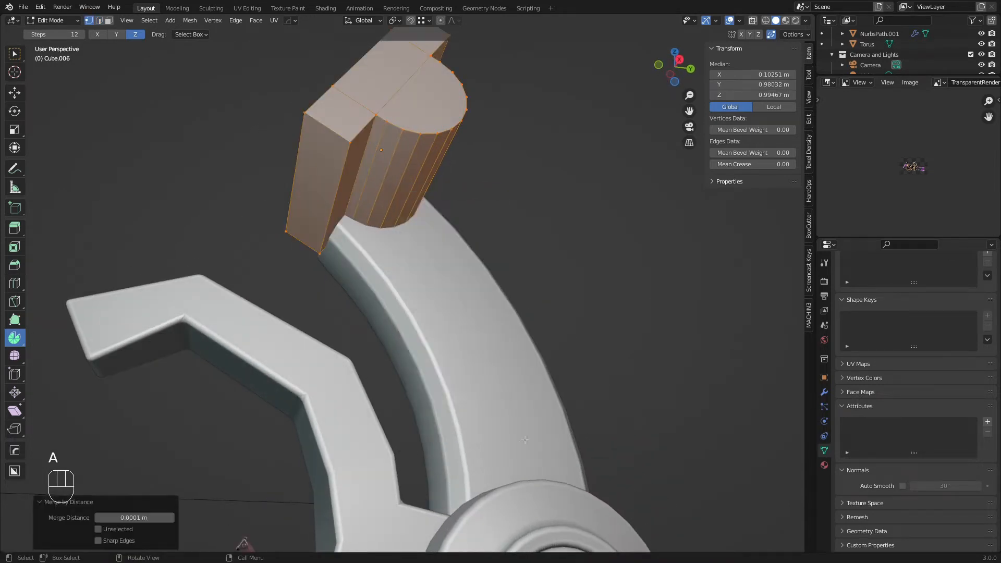
middle_drag(538, 440, 466, 204)
key(Tab)
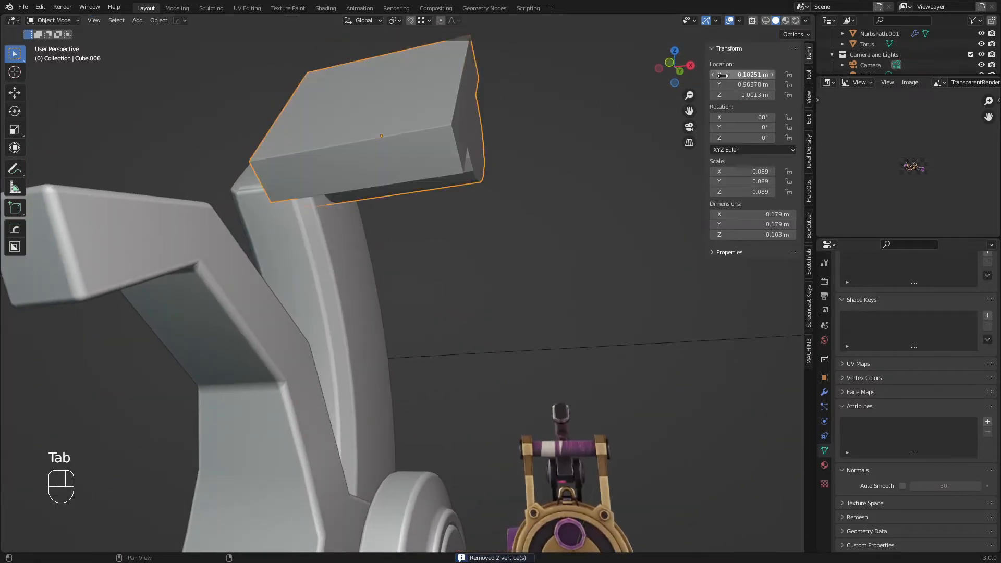
text(0)
key(Return)
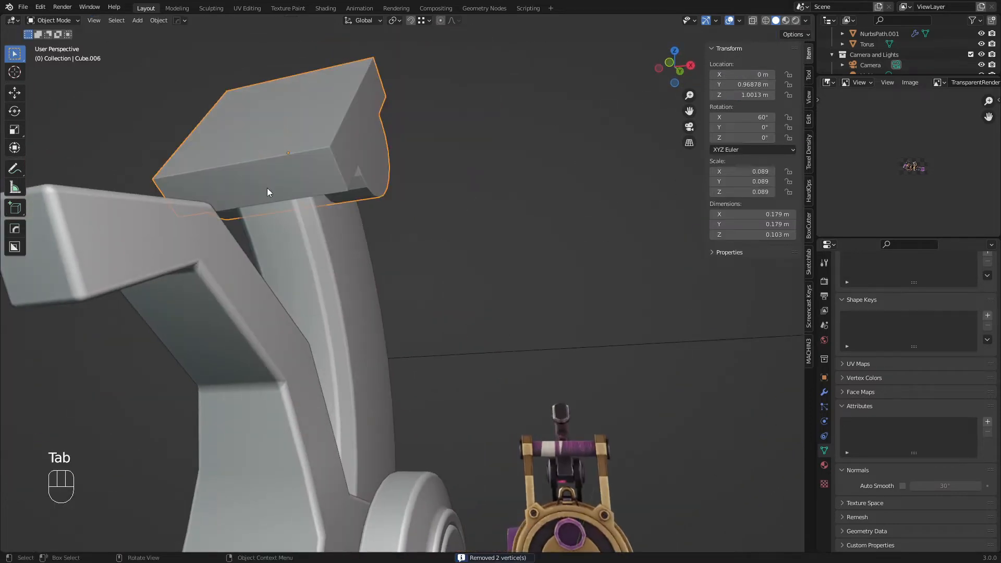
Step: Narrow the whole cap mesh along X to about 0.095 m wide
key(Tab)
key(a)
key(s)
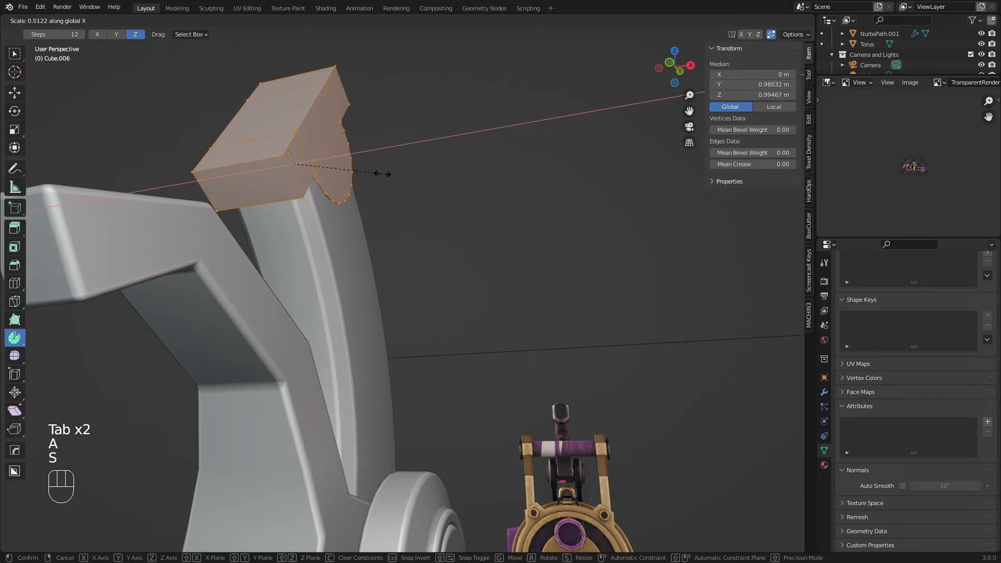
click(384, 173)
key(Tab)
middle_drag(384, 172, 362, 221)
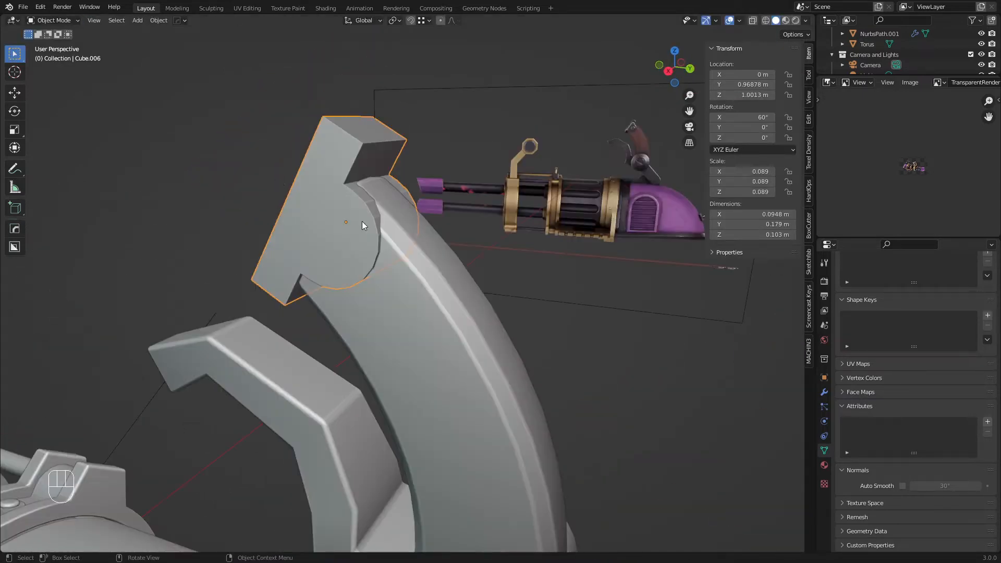
Step: Compare the cap's profile with the reference image in the right orthographic X-ray view
key(KP_3)
key(shift+z)
scroll(342, 224, up, 2)
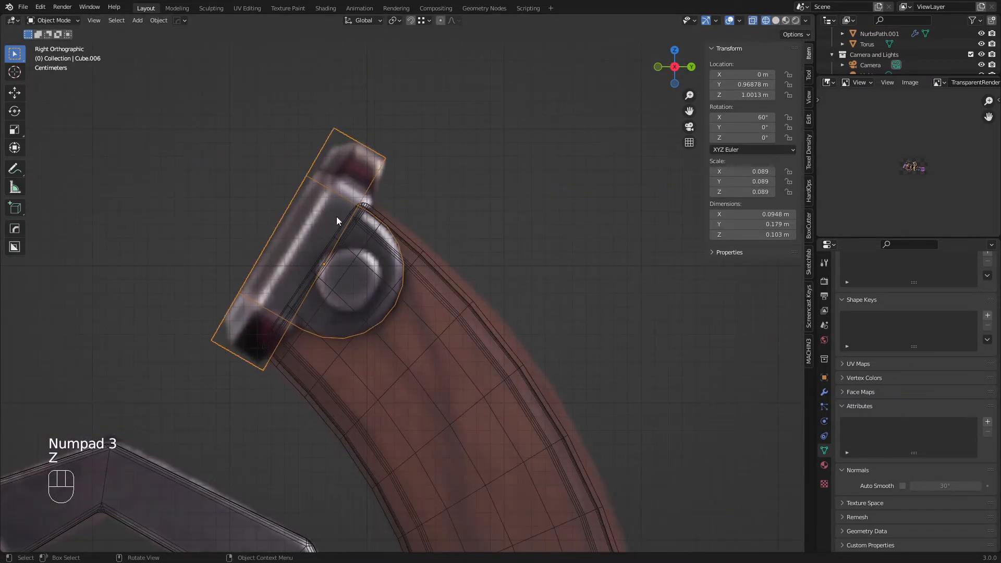
middle_drag(257, 242, 353, 249)
key(z)
click(481, 258)
key(2)
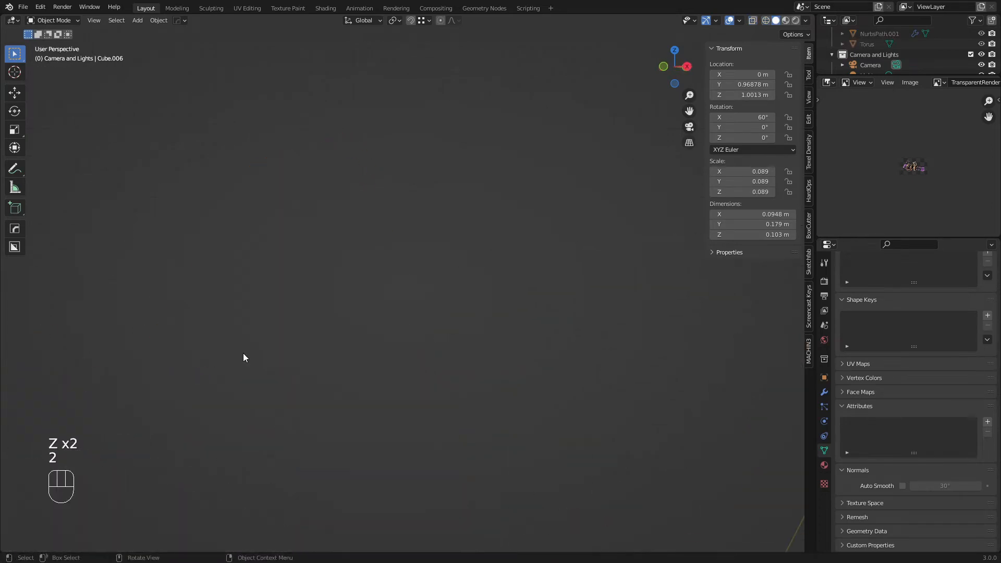
Step: Enlarge the outliner and make the main Collection visible again
scroll(956, 61, up, 3)
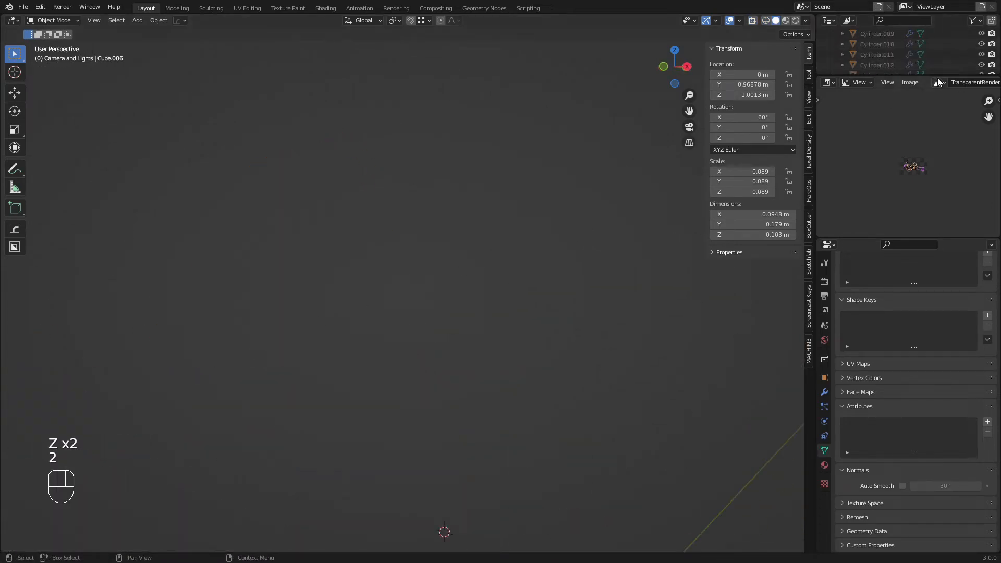
scroll(912, 125, up, 10)
drag(903, 74, 903, 158)
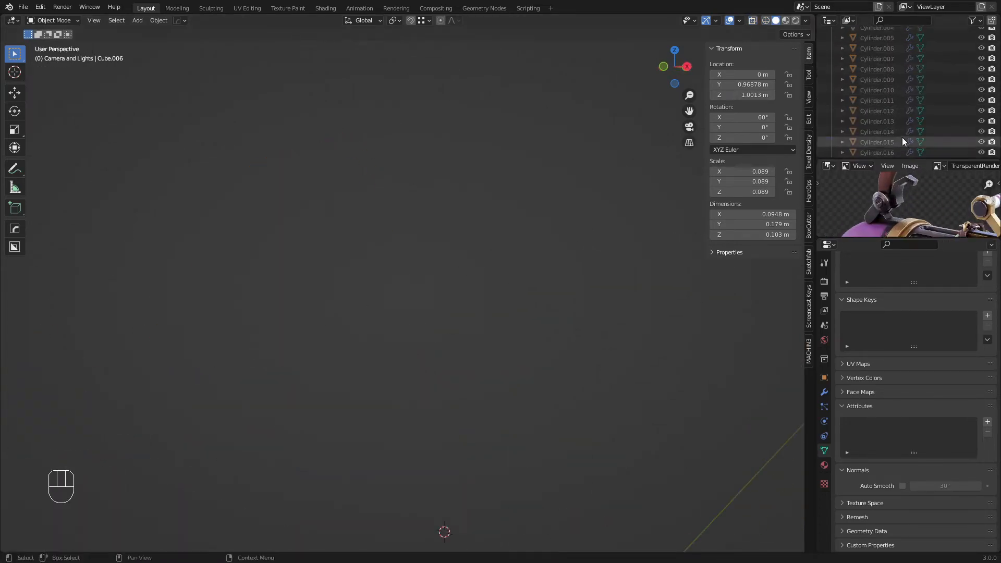
scroll(927, 96, up, 10)
click(981, 44)
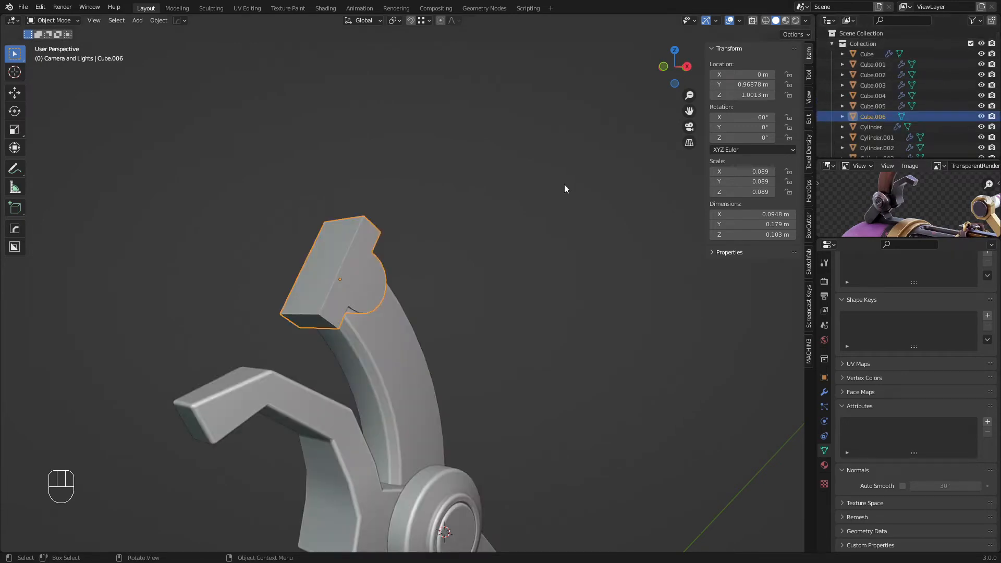
Step: Rotate the cap at the grip's upper end to 56.6° on X and scale it to 0.081, following the side reference
scroll(396, 264, down, 3)
middle_drag(458, 272, 415, 310)
click(433, 294)
scroll(433, 294, down, 2)
scroll(414, 311, up, 2)
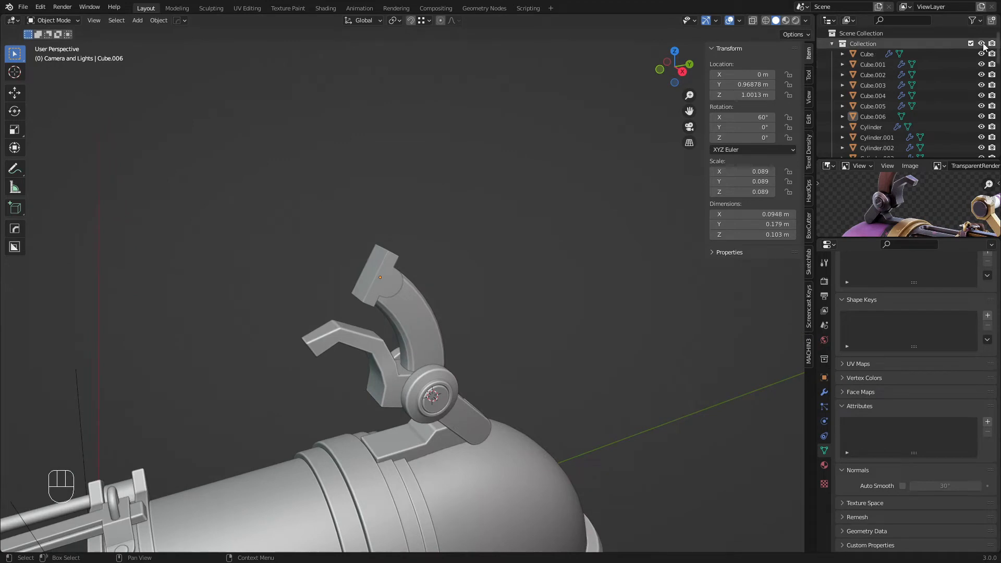
scroll(389, 195, up, 4)
click(341, 271)
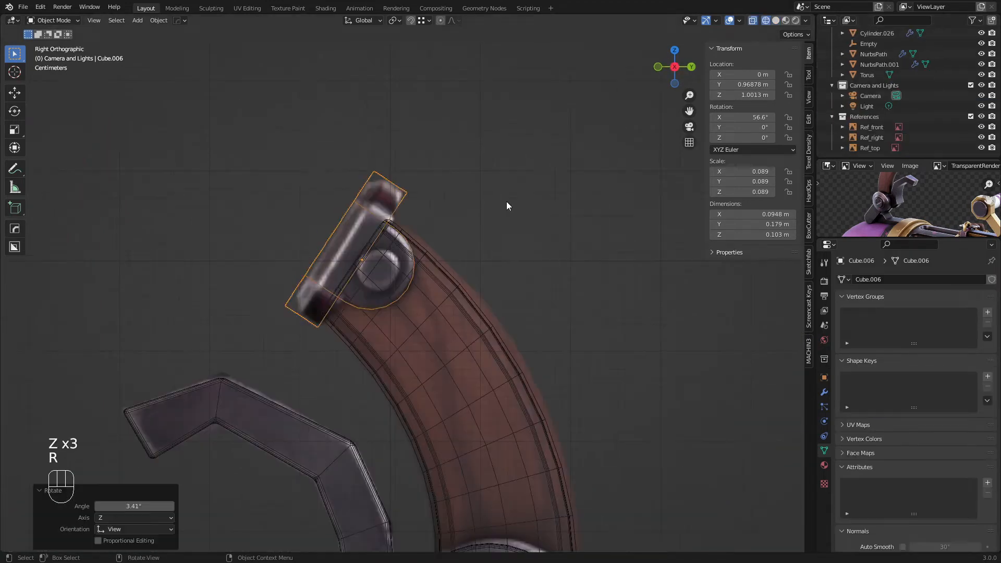
key(s)
click(493, 215)
Step: Move the cap to about Y 0.968 m, Z 0.992 m and rotate it to 54.5° on X to fit the grip's end
key(g)
click(490, 219)
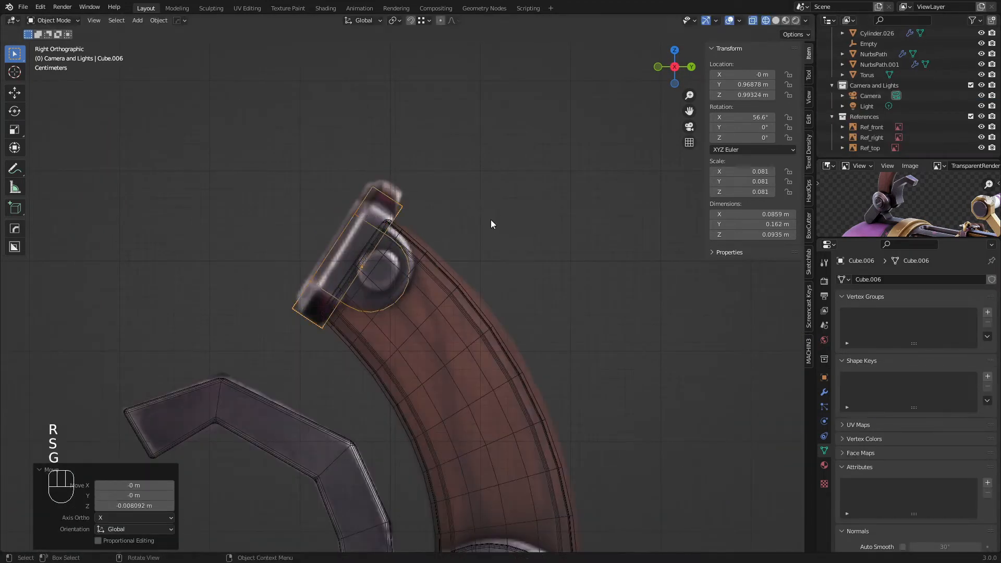
key(r)
click(497, 235)
key(z)
click(558, 244)
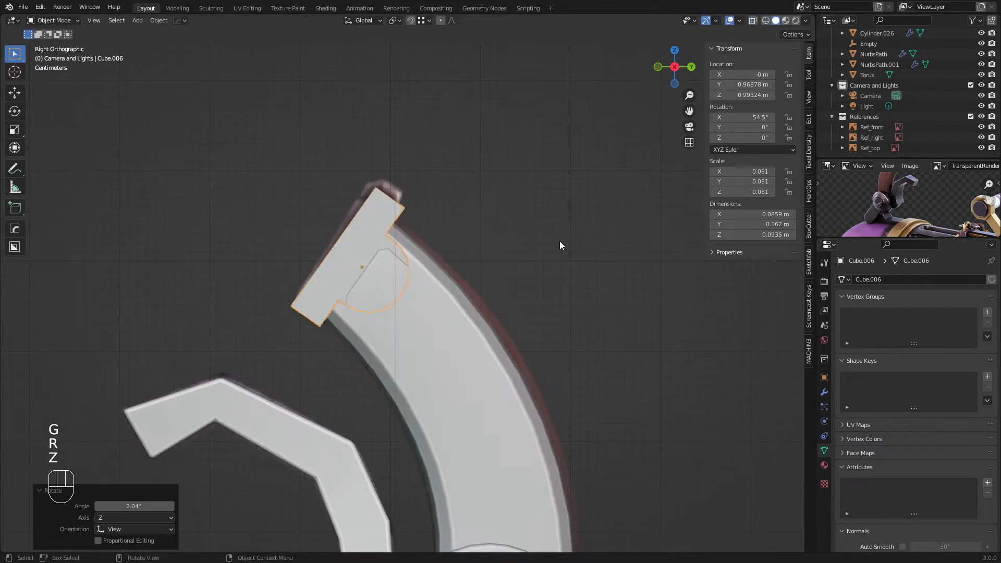
key(g)
click(343, 252)
Step: Widen the cap mesh along X to about 0.102 m and apply the object's scale
mouse_move(343, 252)
middle_down()
mouse_move(433, 233)
mouse_move(336, 292)
mouse_move(395, 257)
middle_up()
key(Tab)
key(a)
key(s)
click(455, 247)
key(Tab)
key(Tab)
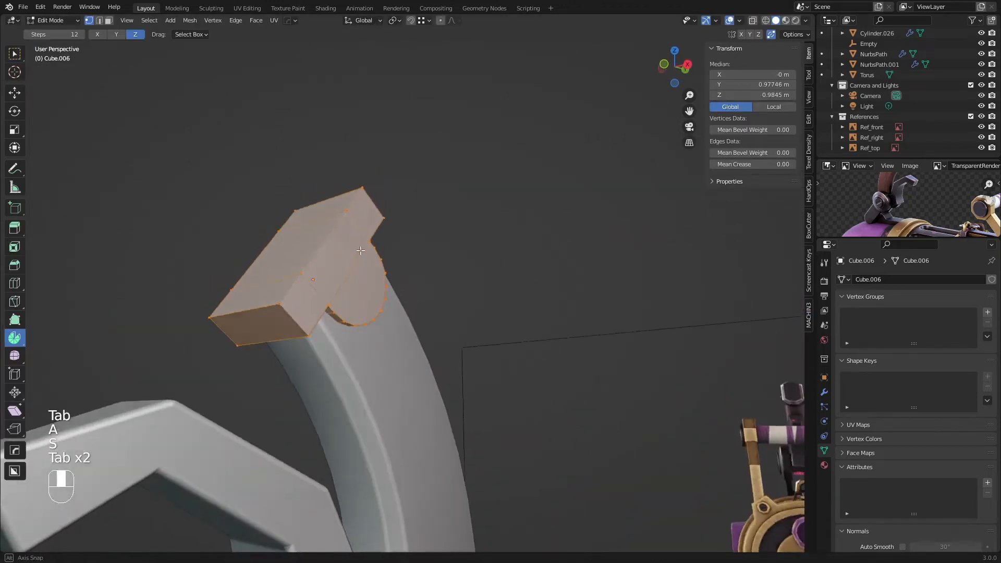
key(Tab)
key(ctrl+a)
click(377, 251)
Step: Bevel the four short corner edges of the cap's block with a width of 0.0628 m and 5 segments
key(Tab)
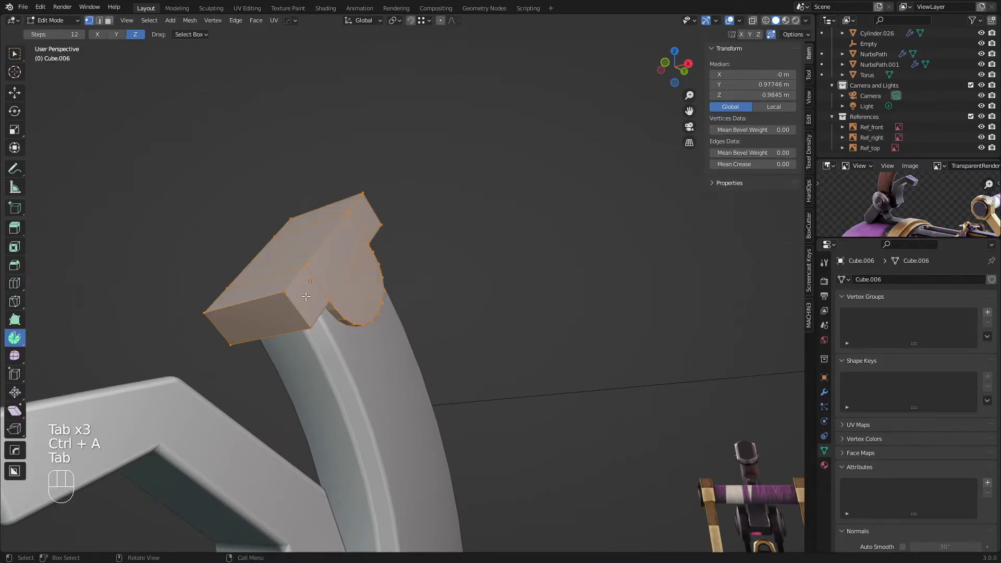
key(2)
middle_drag(271, 253, 287, 283)
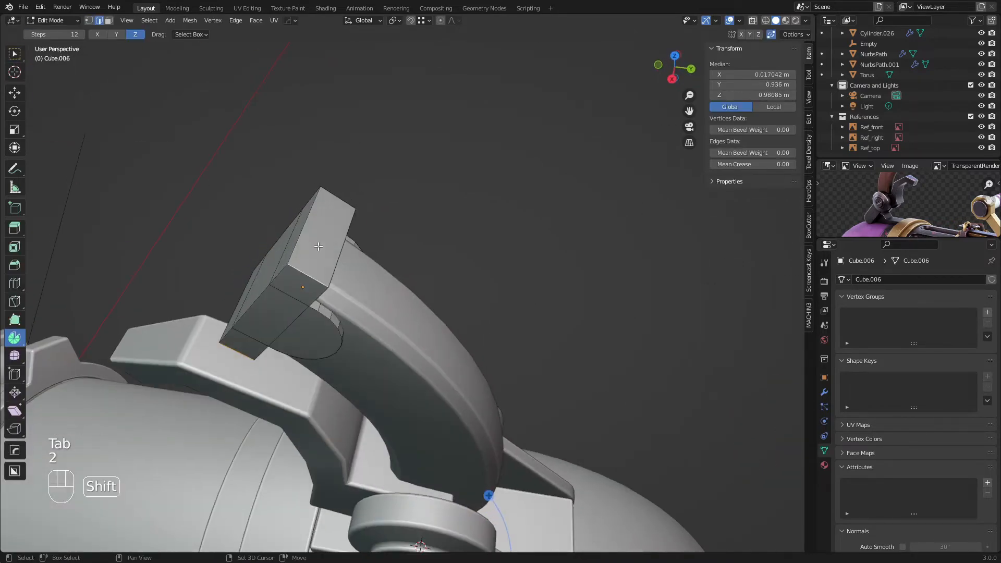
shift+click(338, 200)
middle_drag(348, 202, 397, 192)
key(ctrl+b)
click(476, 148)
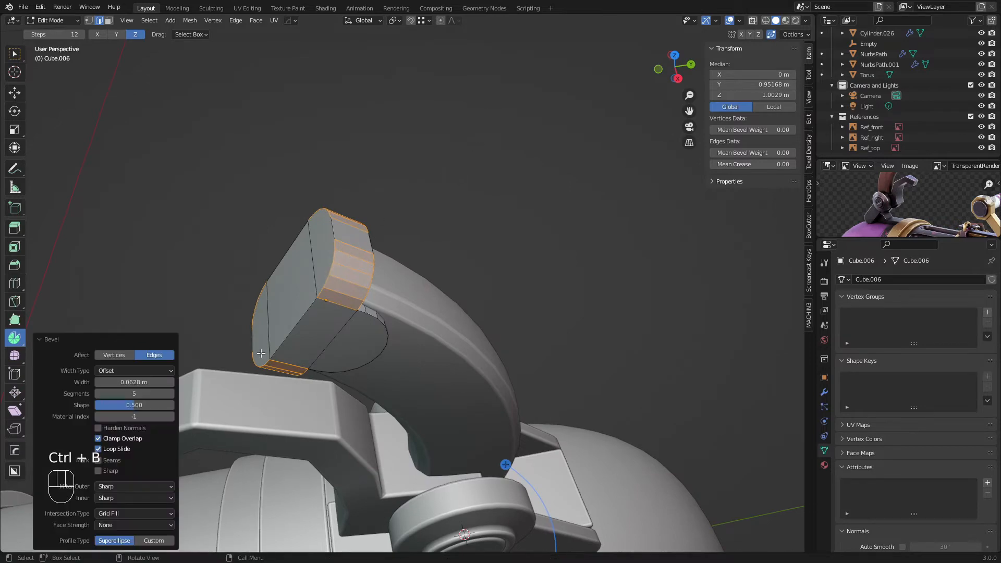
Step: Merge all of the beveled cap's vertices by distance
key(1)
middle_drag(261, 353, 347, 298)
key(a)
right_click(447, 327)
mouse_move(446, 326)
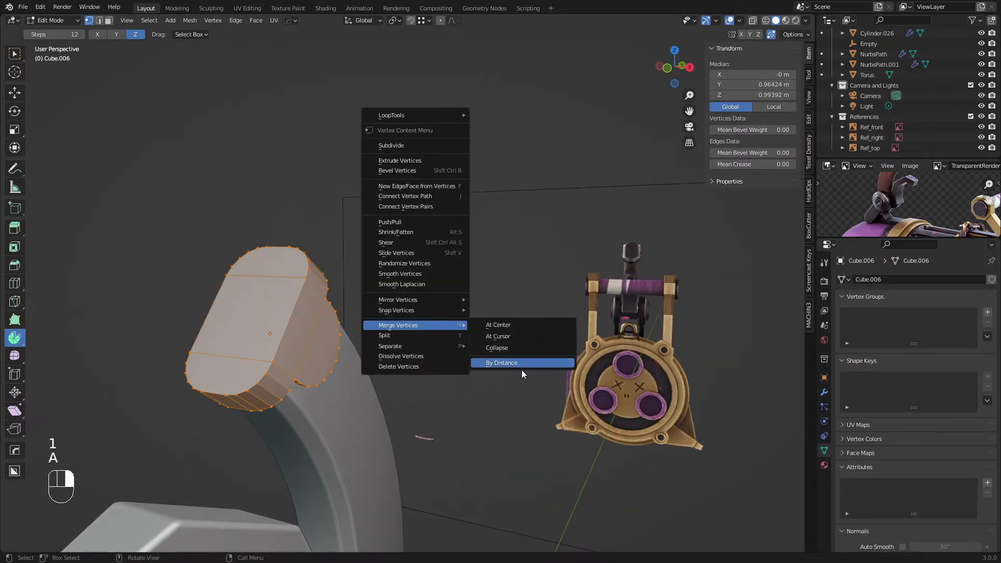
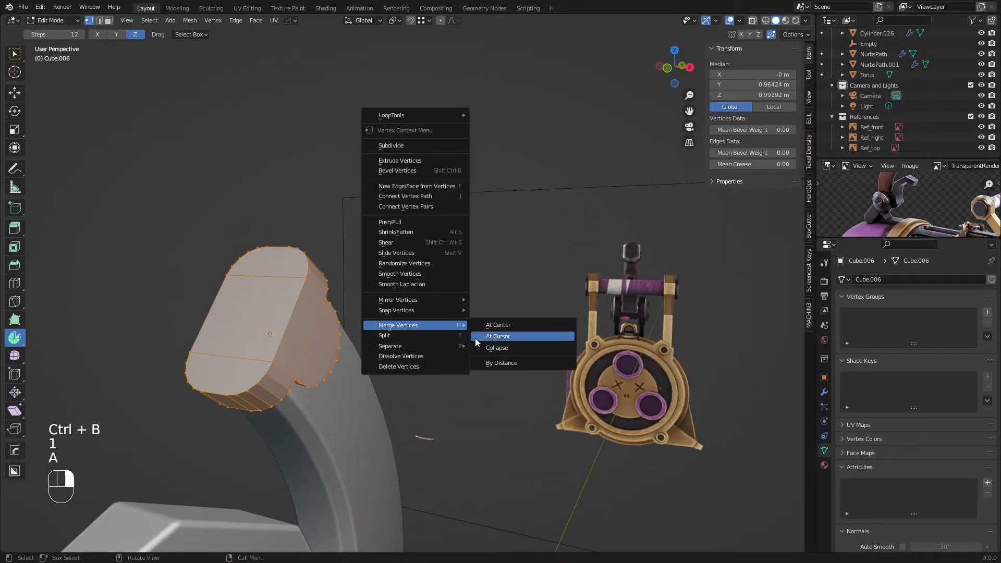
click(514, 365)
Step: Bevel the edge loop around the cap's outer face by about 0.009 m with one segment
middle_drag(514, 365, 457, 316)
key(3)
key(2)
alt+click(389, 338)
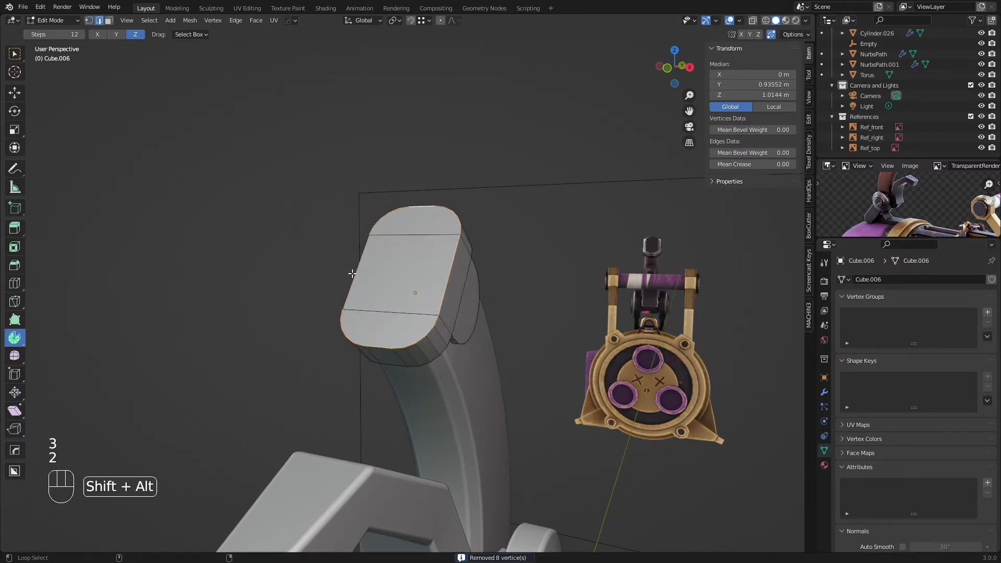
middle_drag(355, 273, 441, 271)
key(ctrl+b)
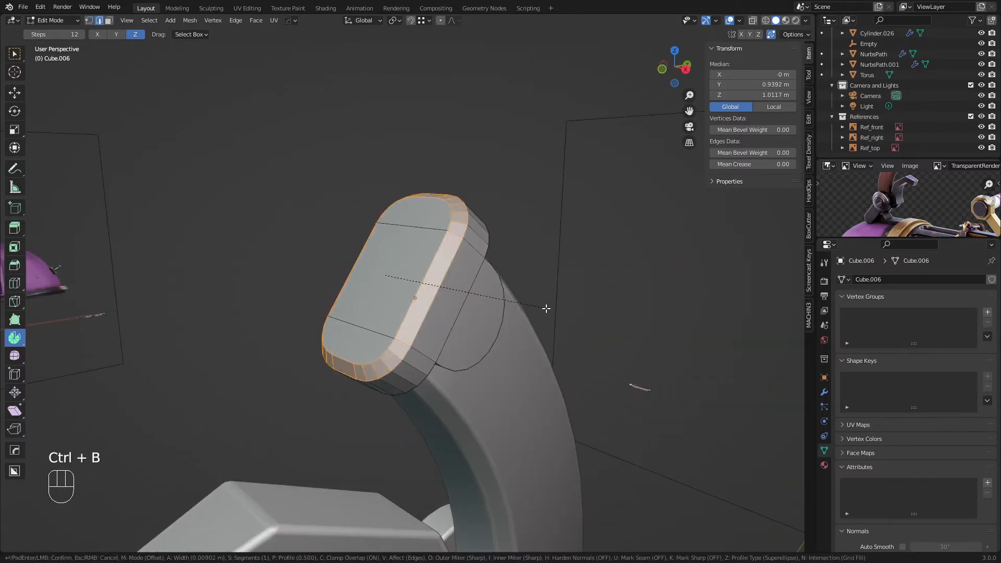
click(547, 308)
key(Tab)
Step: Add a Bevel modifier to the cap with an amount of 0.004 m and 4 segments
key(a)
scroll(415, 293, down, 4)
scroll(415, 294, up, 2)
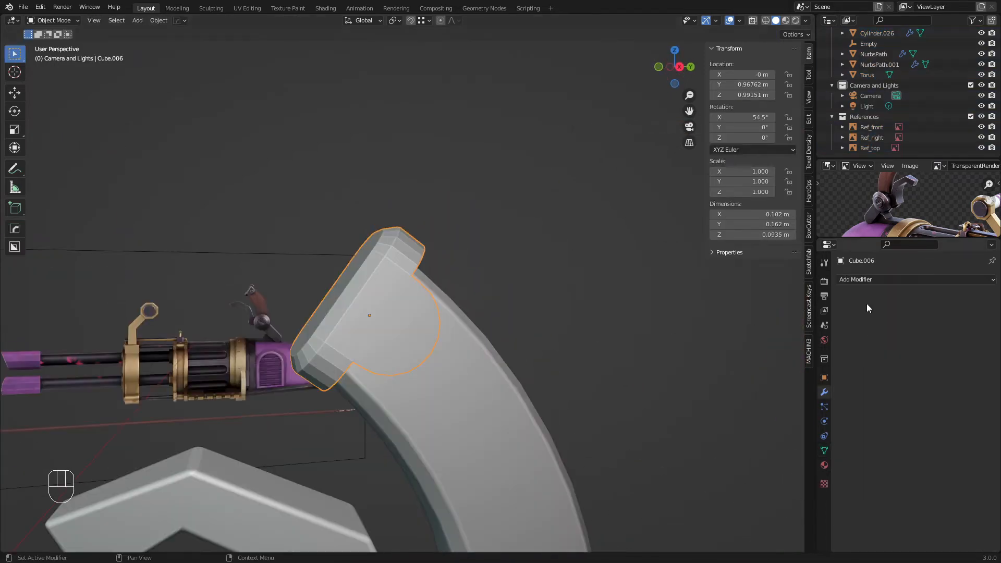
click(866, 288)
click(795, 318)
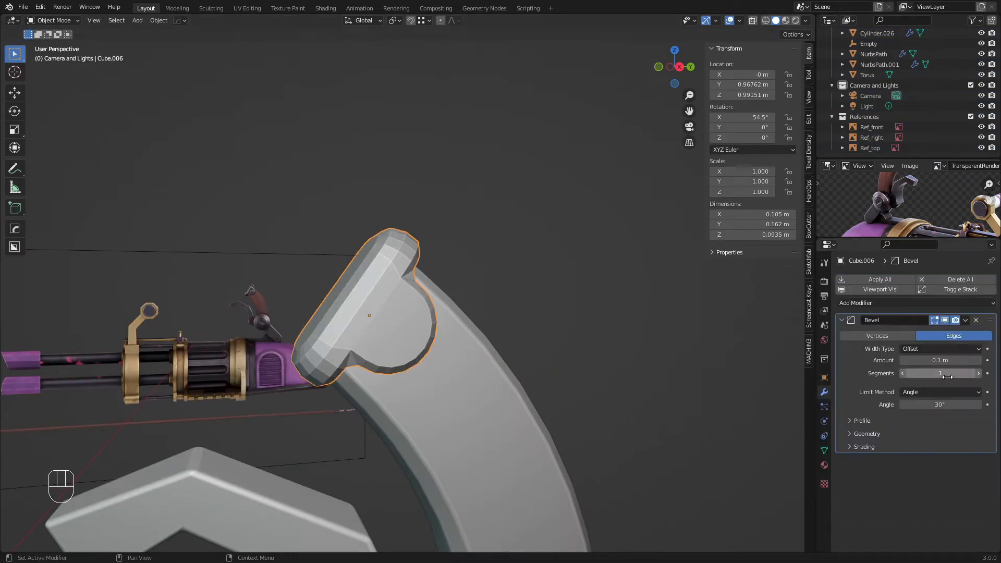
click(978, 373)
click(978, 374)
shift+drag(954, 361, 907, 361)
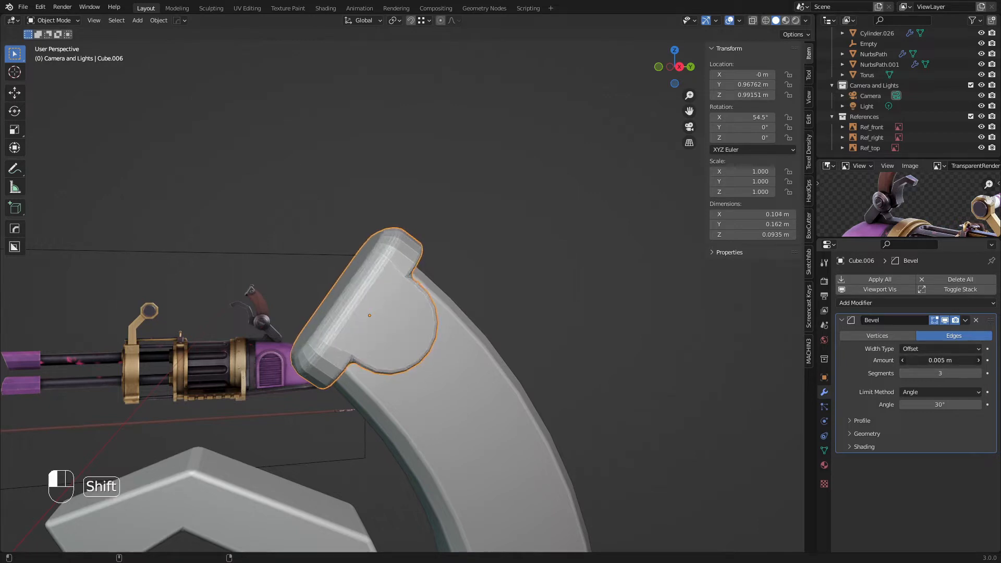
click(978, 373)
Step: Shade the cap smooth and enable Harden Normals on its Bevel modifier
scroll(308, 270, up, 2)
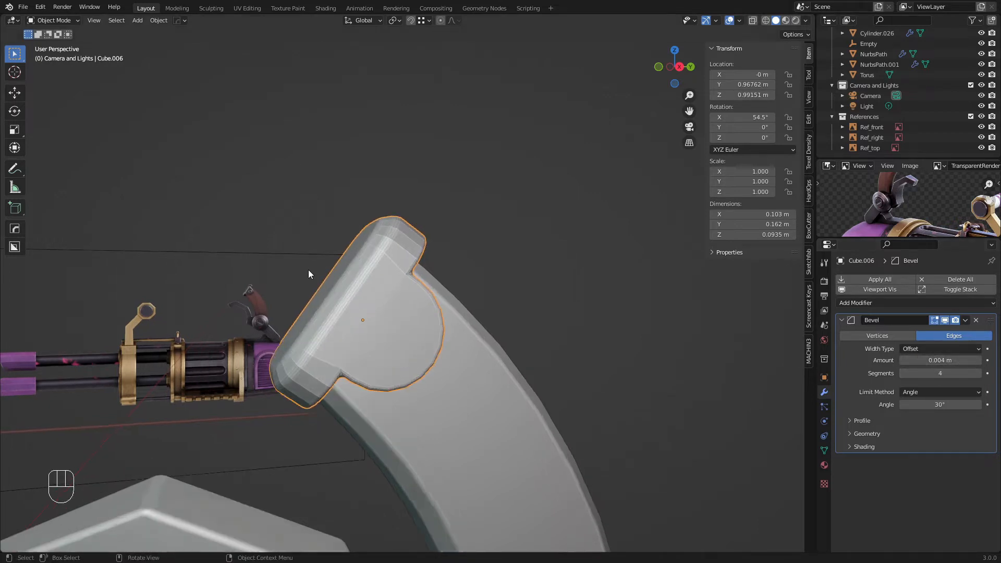
right_click(382, 271)
click(382, 270)
click(862, 446)
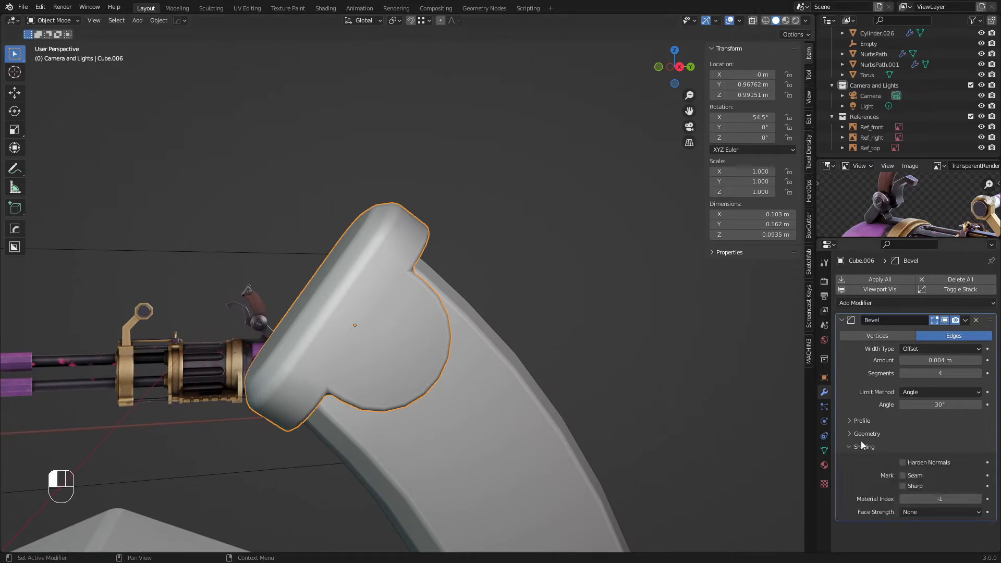
click(906, 461)
Step: Bring up the cap's mesh data properties and collapse the Normals section
click(824, 450)
scroll(871, 458, down, 3)
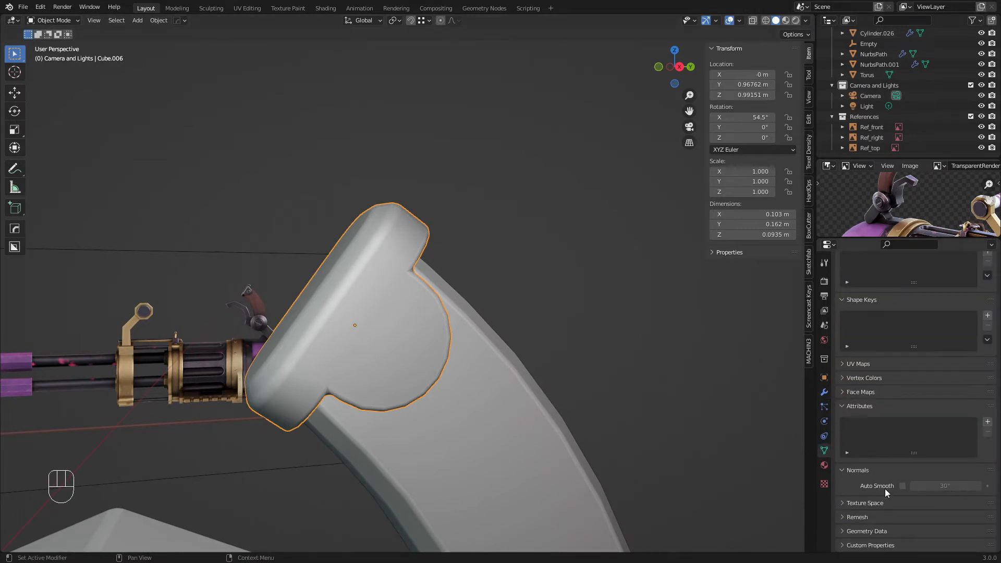
click(873, 469)
scroll(340, 290, down, 4)
Step: Examine the finished cap against the side reference and check how it fits the whole gun from several angles
key(a)
key(a)
middle_drag(340, 289, 321, 298)
key(a)
key(a)
click(367, 307)
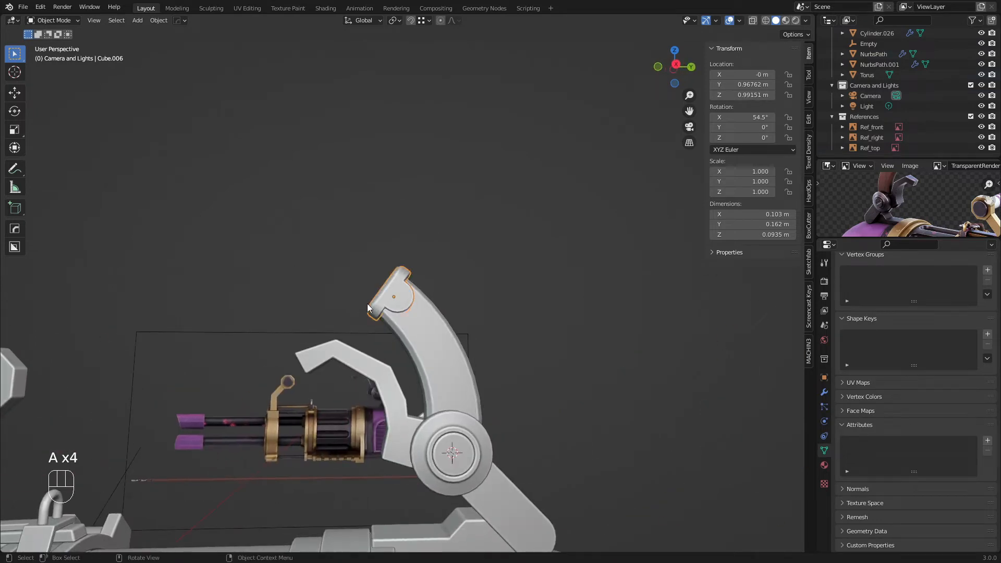
key(KP_3)
scroll(391, 303, up, 9)
key(z)
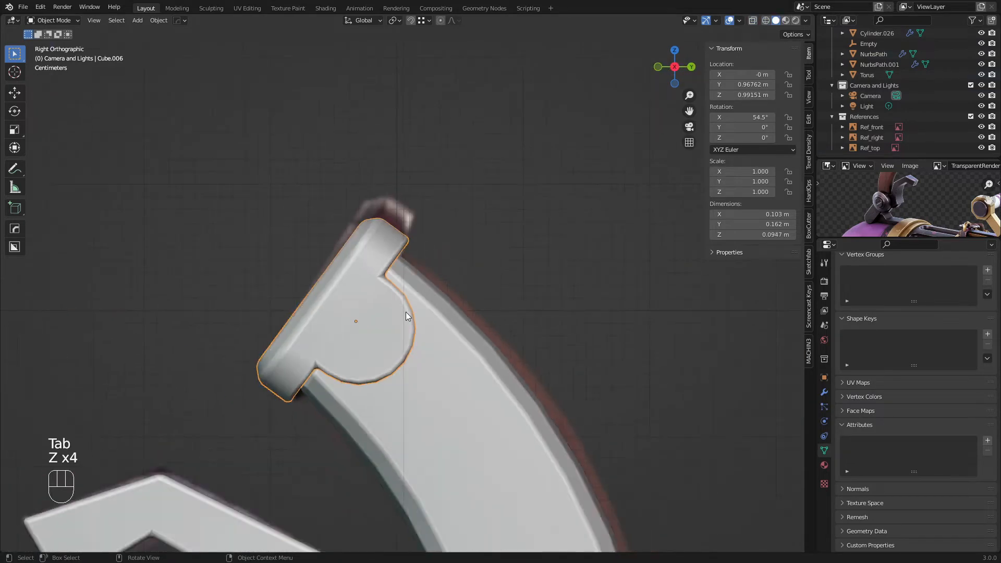
key(z)
scroll(345, 308, down, 3)
key(z)
scroll(562, 300, down, 3)
key(a)
key(a)
scroll(347, 331, down, 2)
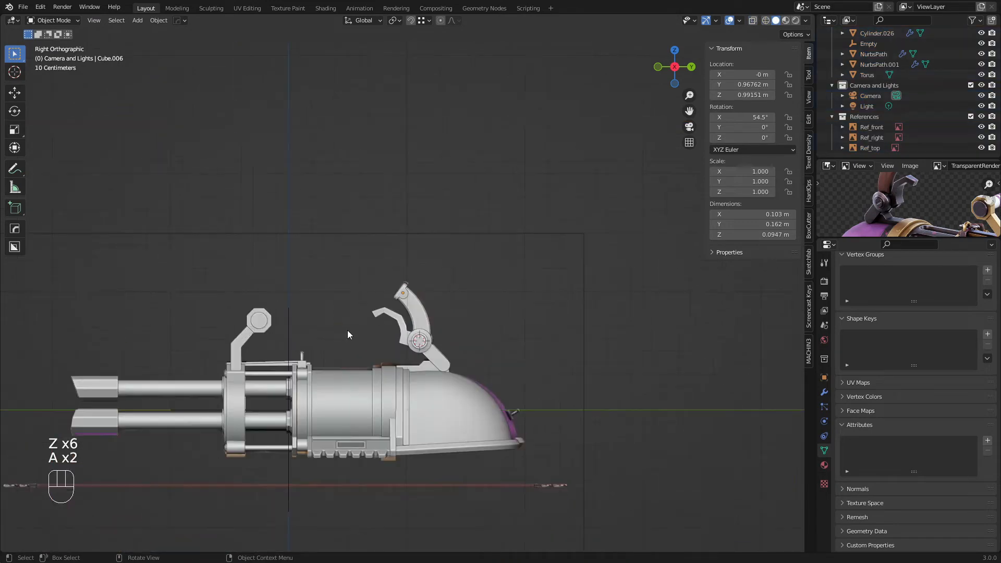
middle_drag(347, 331, 465, 313)
key(a)
key(a)
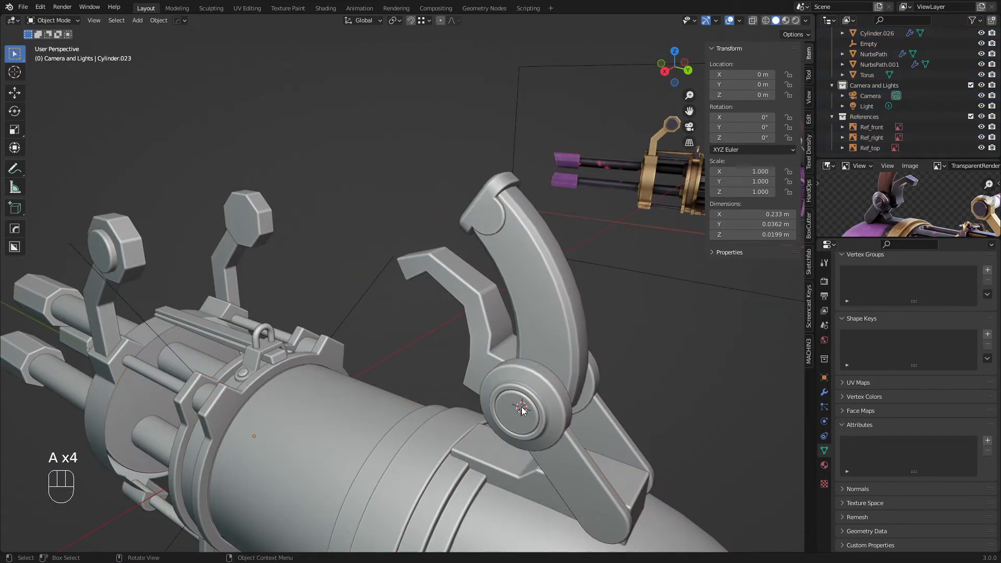
Step: Duplicate the round disc at the grip's pivot and move the copy up 0.4948 m along Z
click(522, 407)
key(shift+d)
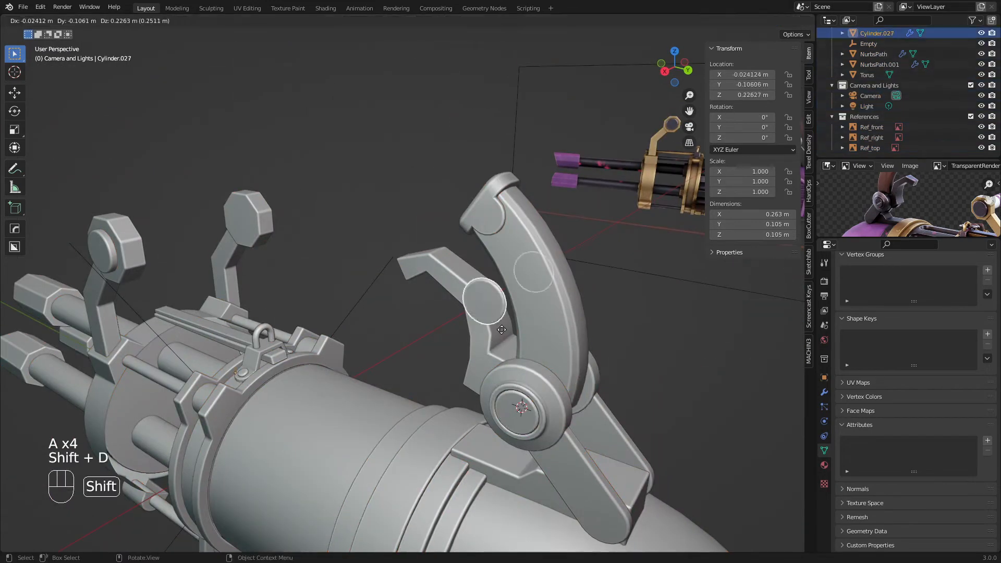
middle_click(489, 289)
click(491, 283)
Step: Scale the disc copy down to about 0.05 m across and place it over the cap's bolt in the side reference
key(KP_3)
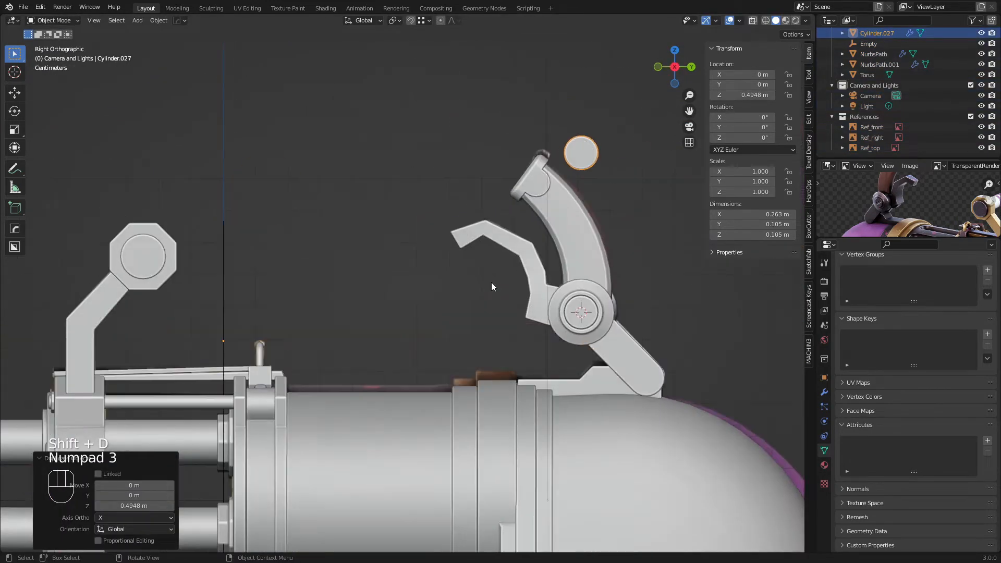
scroll(402, 391, up, 3)
key(Tab)
key(z)
key(a)
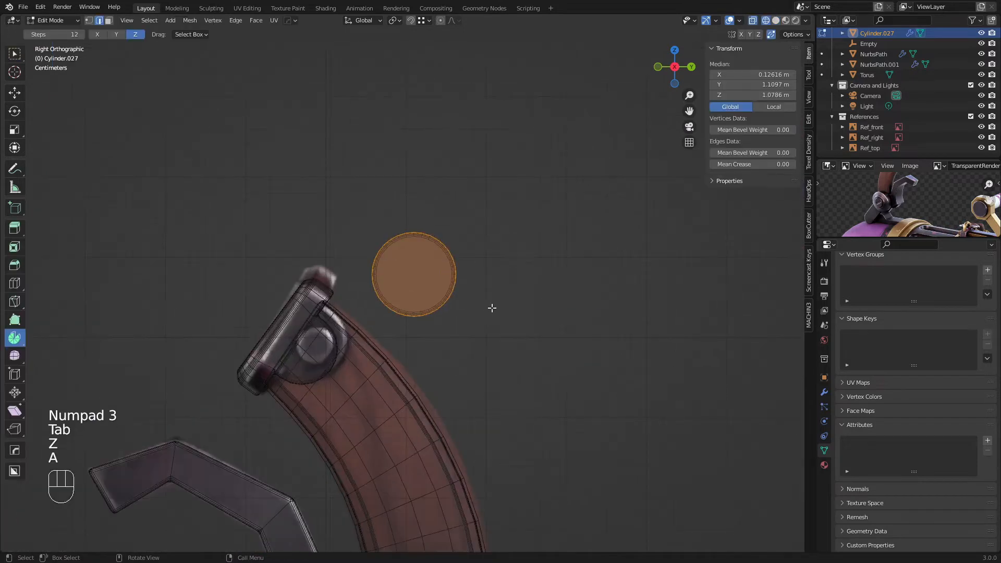
key(s)
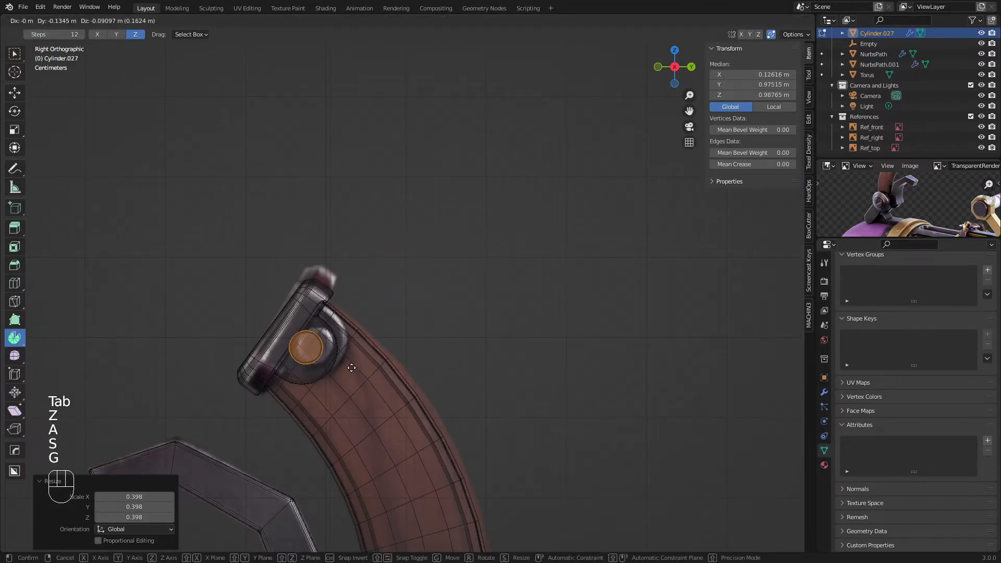
click(351, 368)
key(s)
click(364, 367)
key(g)
click(362, 366)
Step: Move the bolt mesh sideways so that it protrudes only slightly from the side of the grip's cap
key(z)
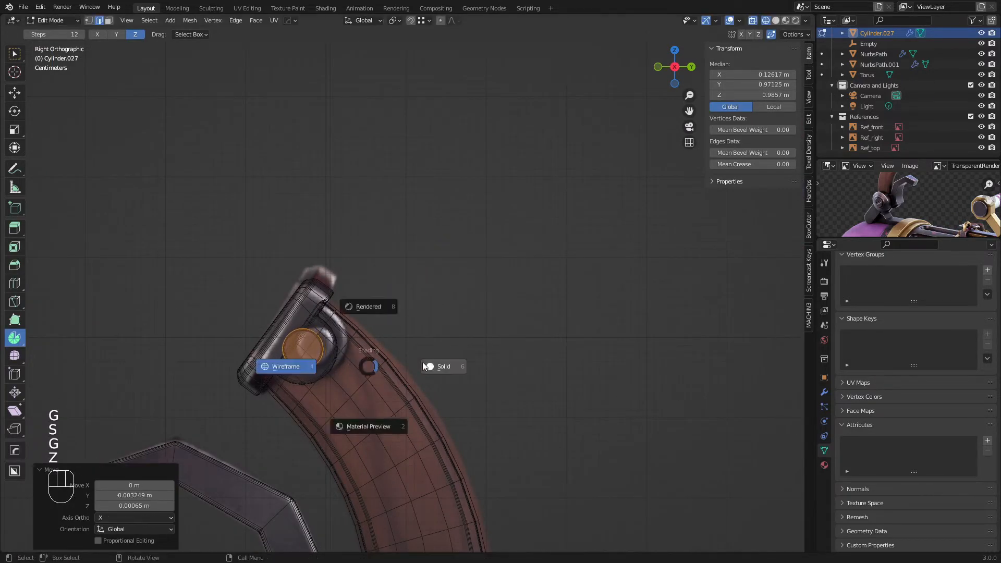
click(428, 366)
mouse_move(422, 366)
middle_down()
mouse_move(281, 386)
mouse_move(318, 327)
middle_up()
key(g)
middle_click(302, 379)
click(347, 368)
Step: Delete the bolt's hidden inner end face and return to Object Mode in solid shading
key(z)
click(243, 353)
scroll(318, 328, up, 2)
key(3)
click(321, 337)
key(x)
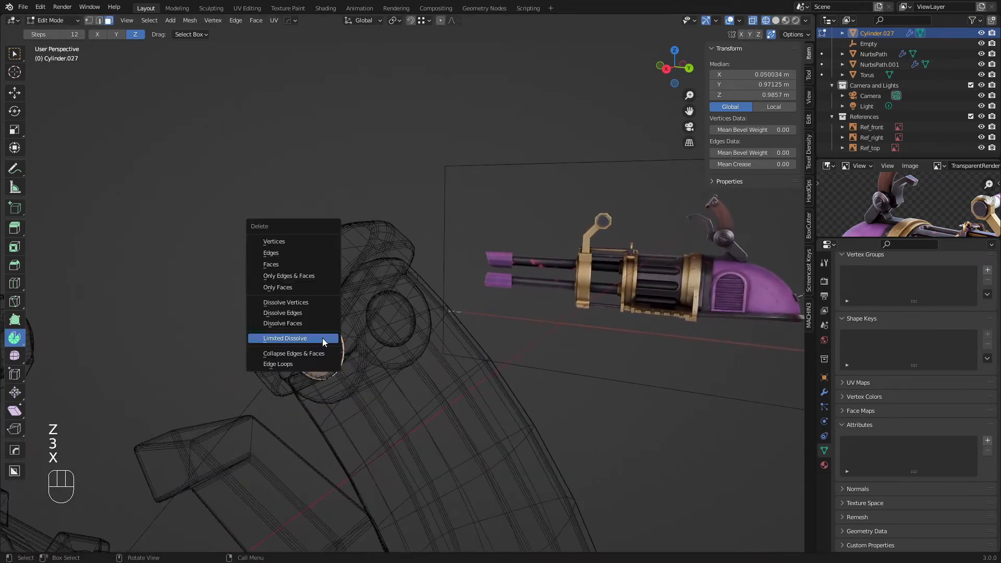
click(304, 265)
key(z)
click(396, 309)
key(Tab)
Step: Examine the bolt on the grip's cap and the pivot joint below it from several angles
key(a)
key(a)
scroll(405, 315, down, 3)
middle_drag(405, 315, 428, 326)
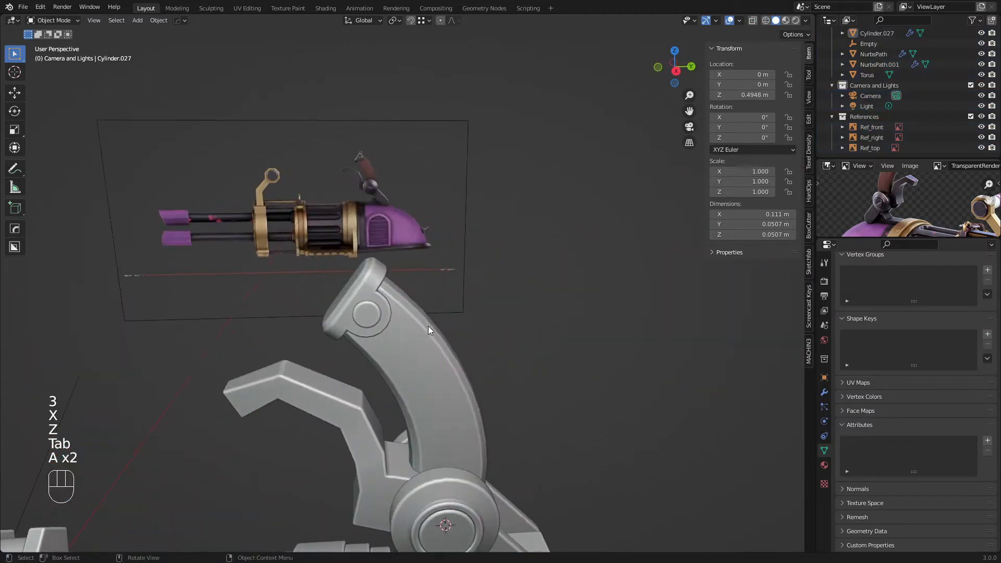
key(a)
key(a)
scroll(428, 326, down, 7)
middle_drag(360, 355, 360, 329)
scroll(406, 333, down, 1)
key(a)
key(a)
key(a)
key(a)
scroll(484, 294, up, 8)
middle_drag(391, 272, 323, 277)
scroll(457, 322, down, 1)
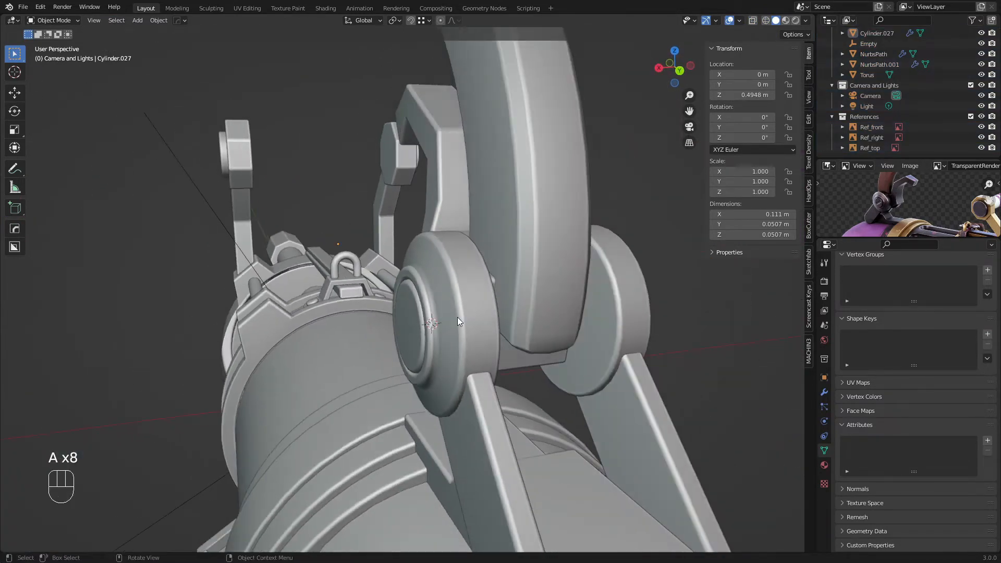
Step: Offset the rear face of the lever's block between the pivot discs outward by 0.0824 m
shift+middle_drag(458, 317, 395, 293)
scroll(395, 293, up, 1)
click(396, 296)
key(Tab)
key(3)
click(406, 295)
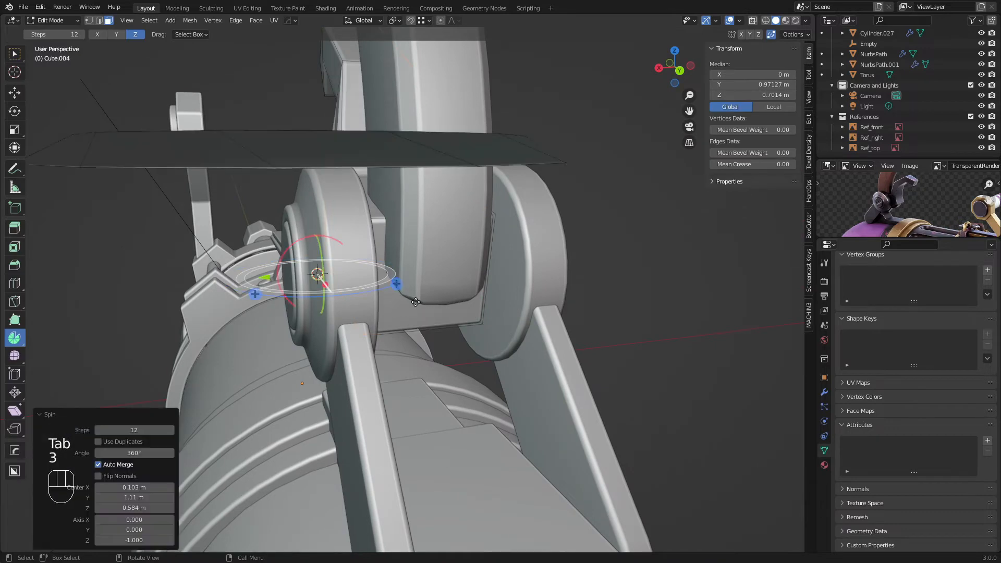
key(ctrl+z)
key(3)
click(405, 296)
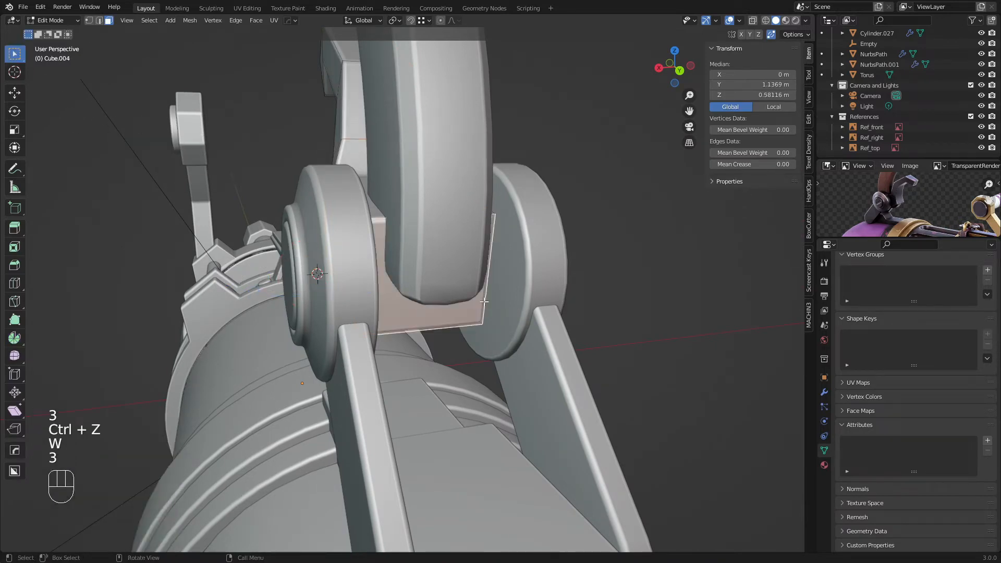
key(alt+s)
click(533, 265)
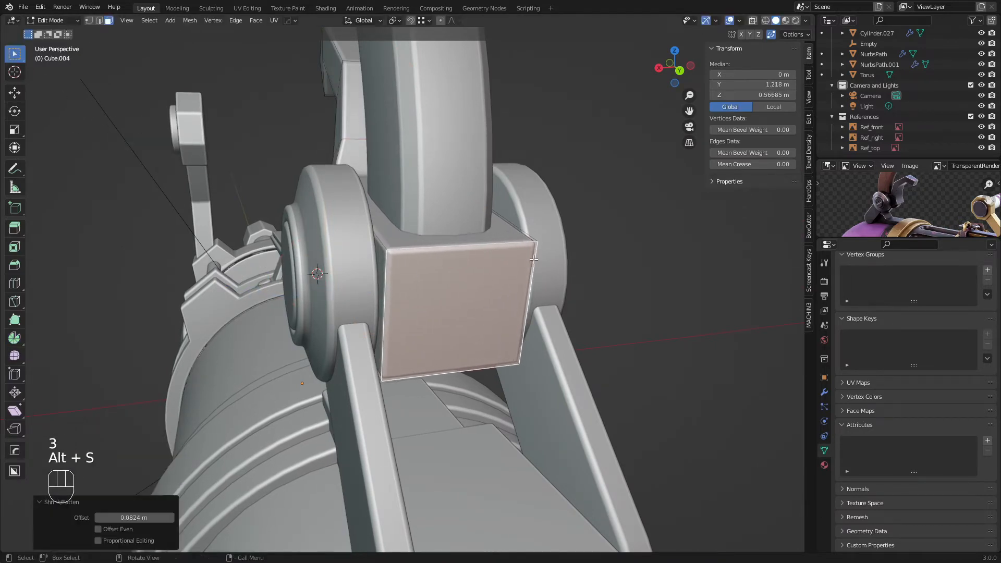
Step: Try to round the block's upper and lower rear edges with a 0.085 m bevel of 4 segments
key(2)
click(472, 354)
middle_drag(476, 320, 511, 302)
shift+click(477, 249)
middle_drag(478, 250, 496, 275)
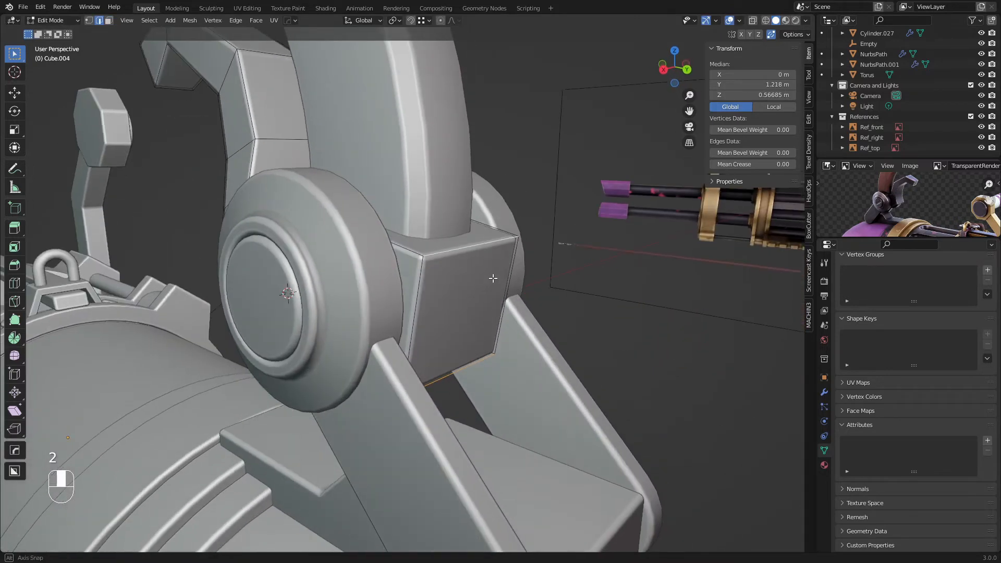
key(ctrl+b)
scroll(671, 282, up, 1)
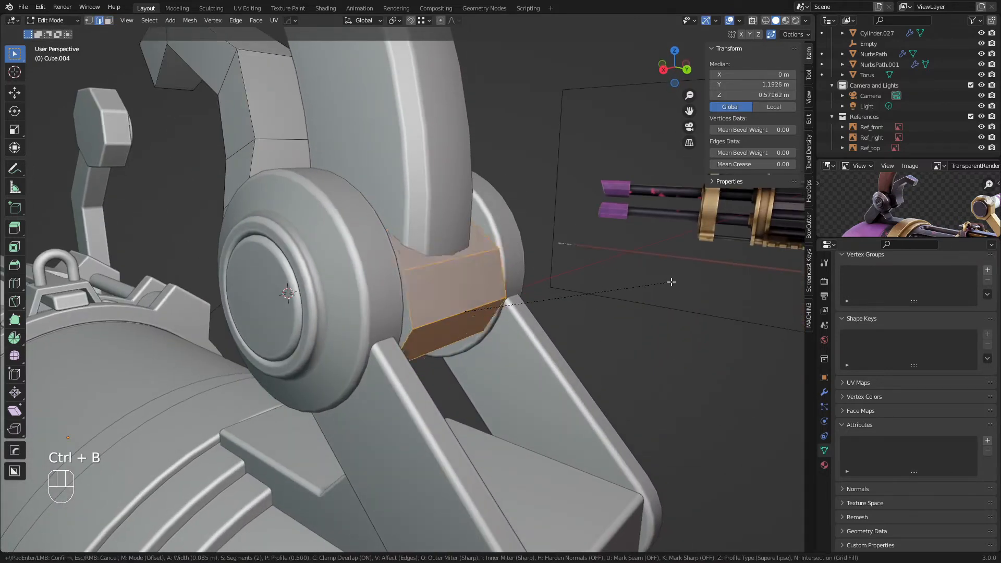
click(671, 281)
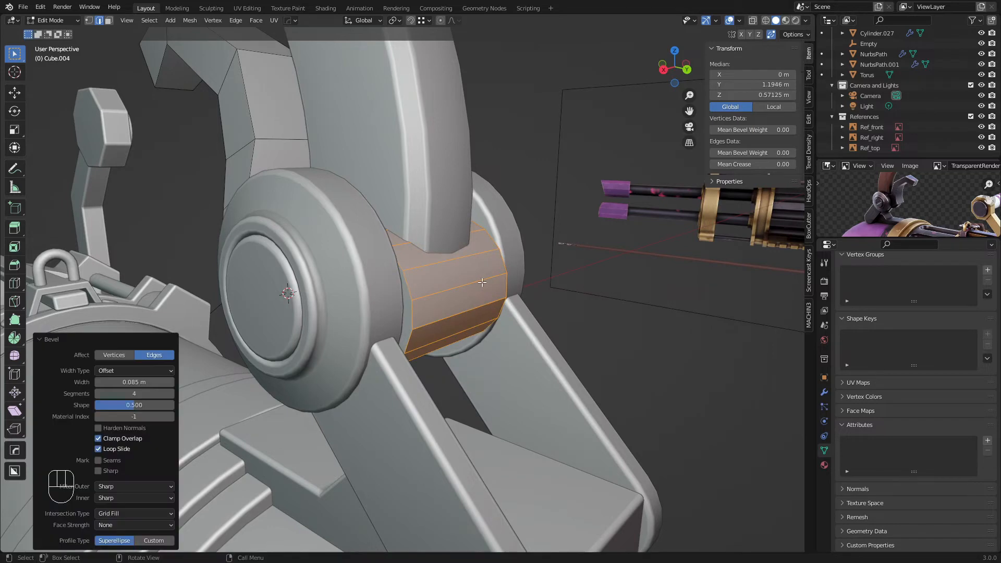
middle_drag(672, 281, 480, 305)
key(ctrl+z)
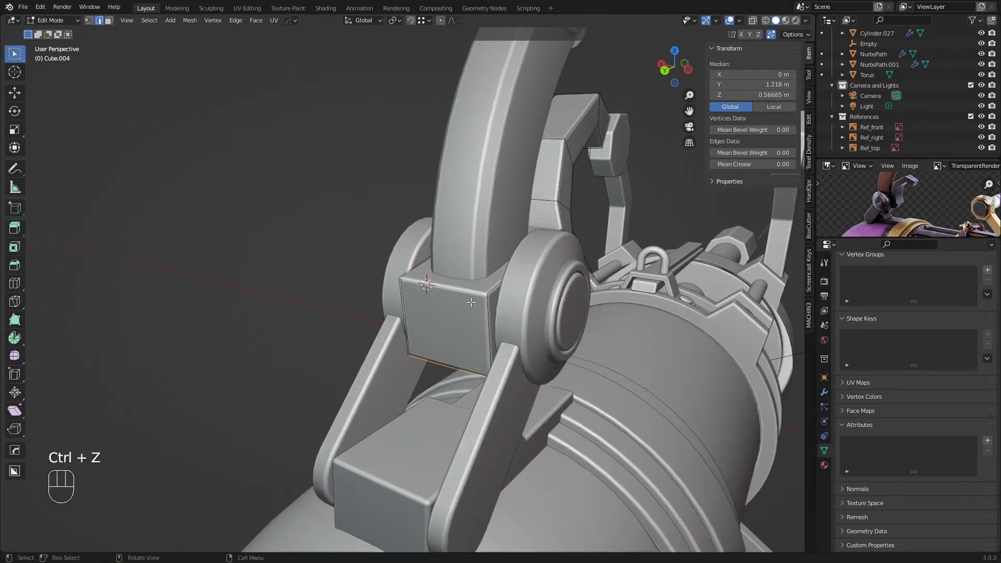
Step: Shrink the block's rear face back inward so the block sits within the outline of the pivot discs
key(3)
key(g)
click(484, 312)
key(alt+s)
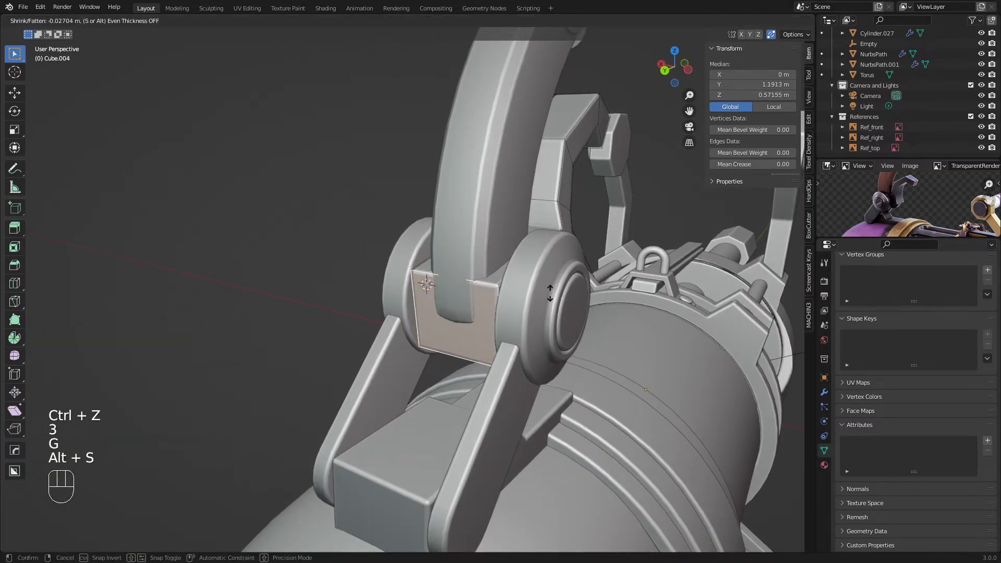
click(464, 299)
Step: Bevel the block's upper and lower rear edges with 4 segments and merge all the lever's vertices by distance
key(2)
key(ctrl+b)
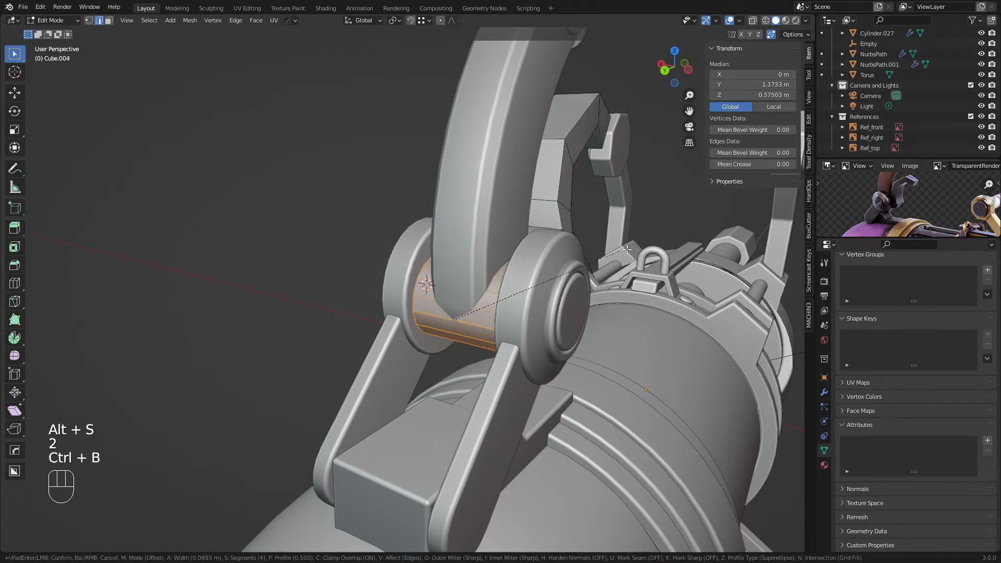
click(646, 242)
key(1)
key(a)
right_click(609, 346)
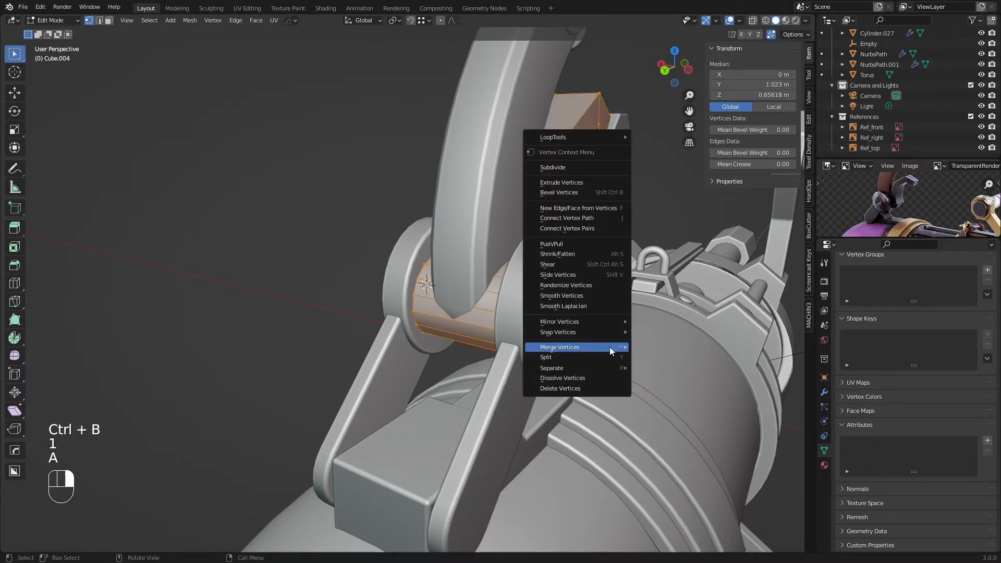
click(661, 385)
key(Tab)
Step: Examine the rounded block between the pivot discs and the lever's shape from the side
key(a)
key(a)
middle_drag(593, 355, 493, 302)
key(a)
key(a)
key(a)
key(a)
scroll(436, 271, up, 2)
Step: Dissolve the unneeded edges on the lever in front of the grip and return to Object Mode
key(Tab)
scroll(444, 302, up, 2)
key(x)
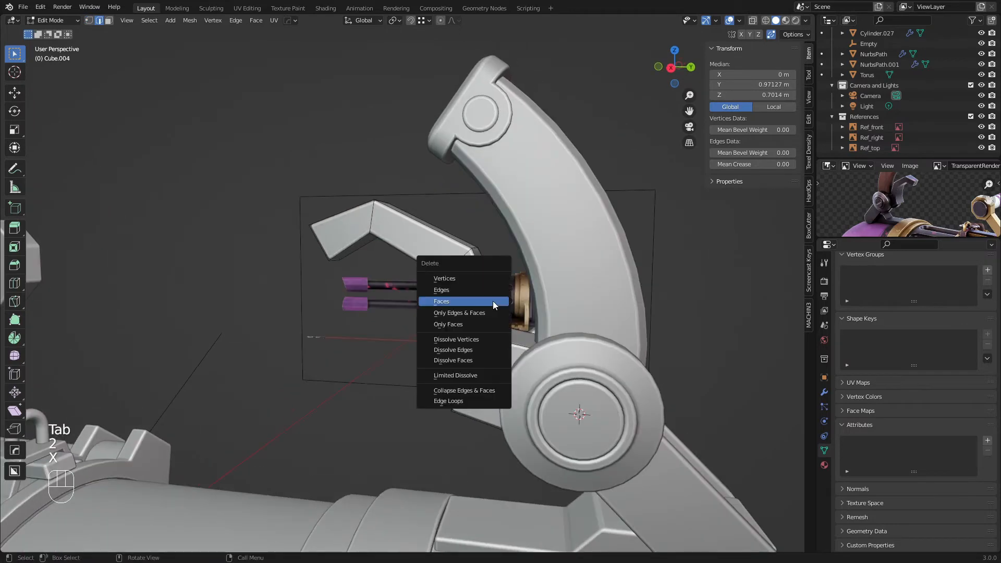
click(455, 351)
middle_drag(455, 350, 505, 320)
key(Tab)
Step: Inspect the lever's bends up close and compare the whole gun with the side reference for missing parts
key(a)
key(a)
scroll(425, 305, down, 4)
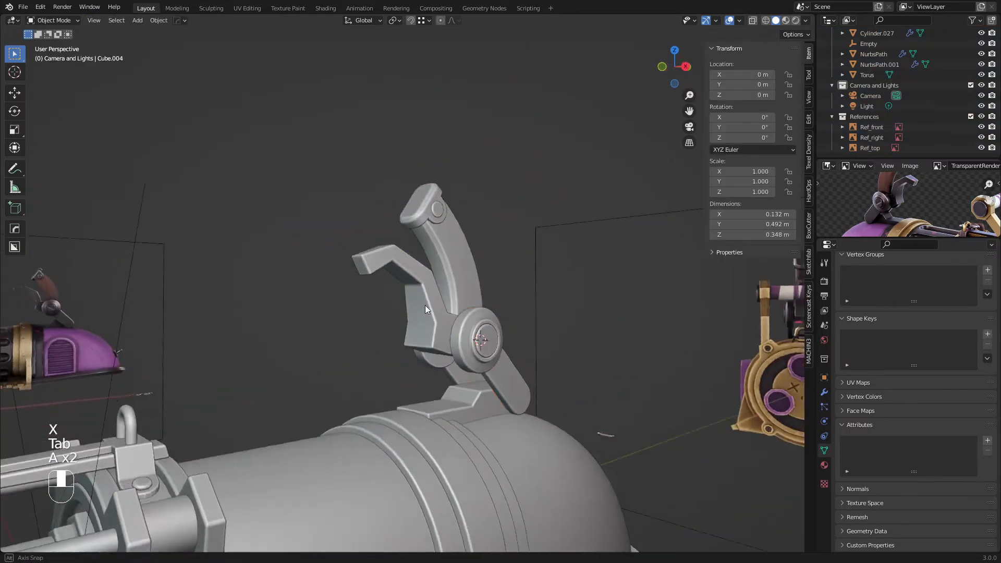
scroll(425, 305, up, 4)
key(Tab)
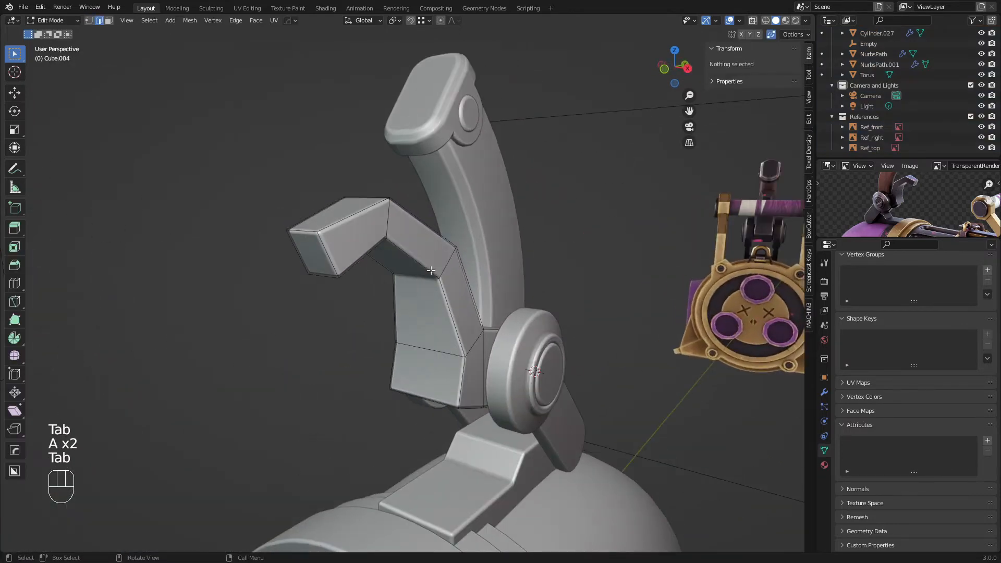
middle_drag(431, 271, 438, 245)
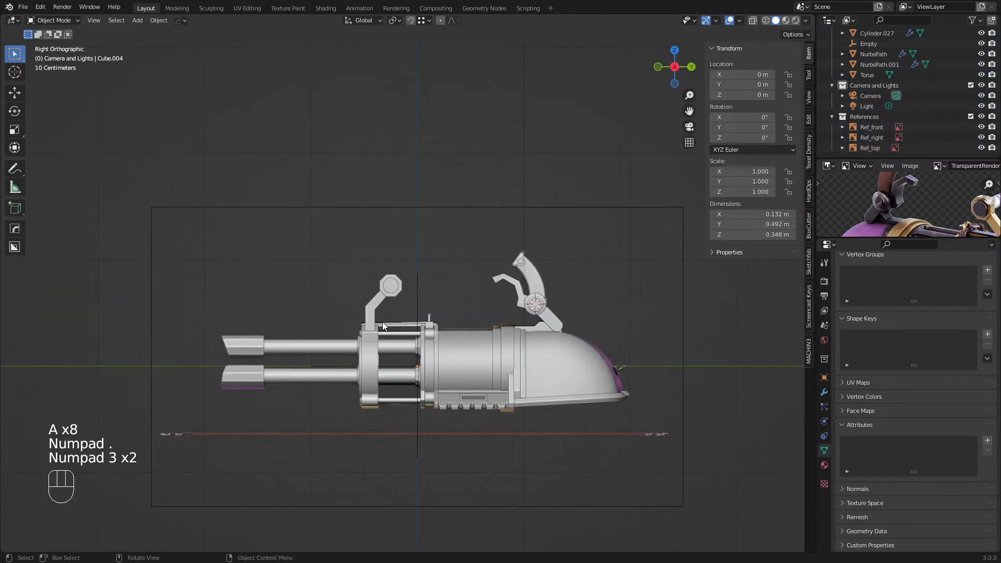
scroll(471, 343, up, 4)
shift+middle_drag(471, 343, 333, 235)
scroll(333, 235, up, 1)
key(z)
click(139, 246)
scroll(631, 328, up, 1)
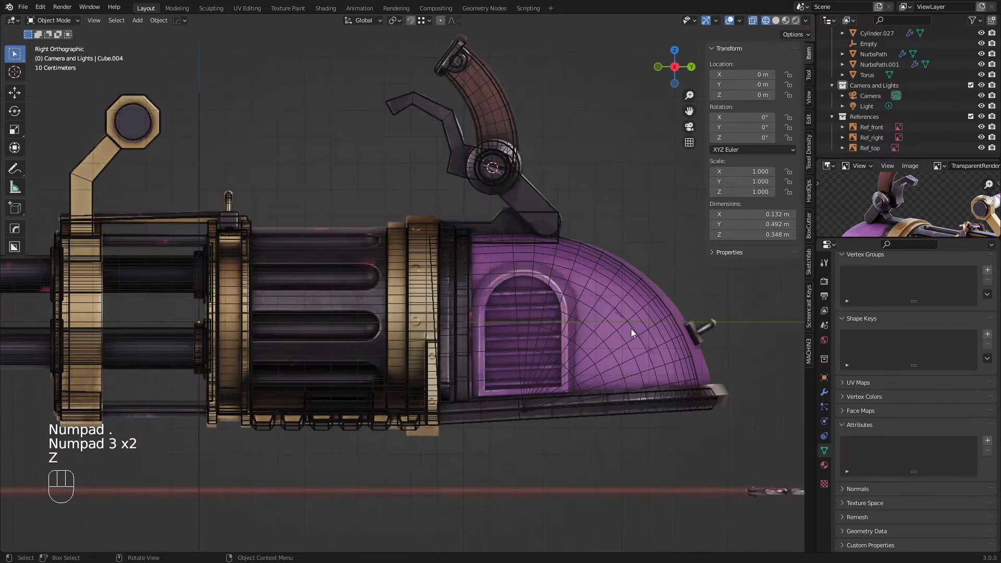
scroll(699, 346, down, 4)
key(z)
key(a)
key(a)
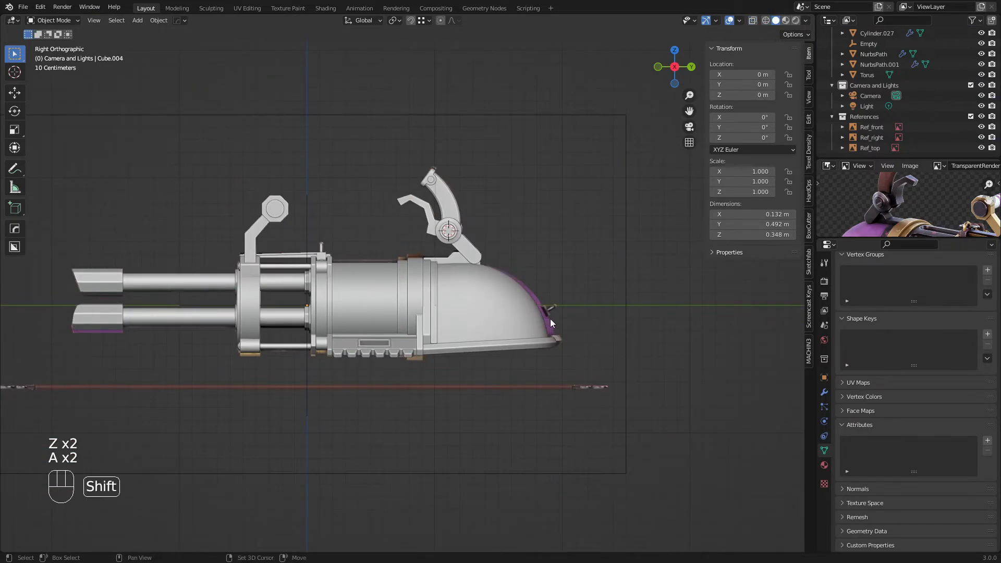
Step: Add a plane mesh and scale it down to about 0.4 m across
scroll(457, 292, up, 4)
key(shift+a)
middle_drag(364, 265, 391, 289)
scroll(514, 278, down, 2)
click(441, 294)
scroll(440, 293, up, 2)
click(537, 368)
key(shift+a)
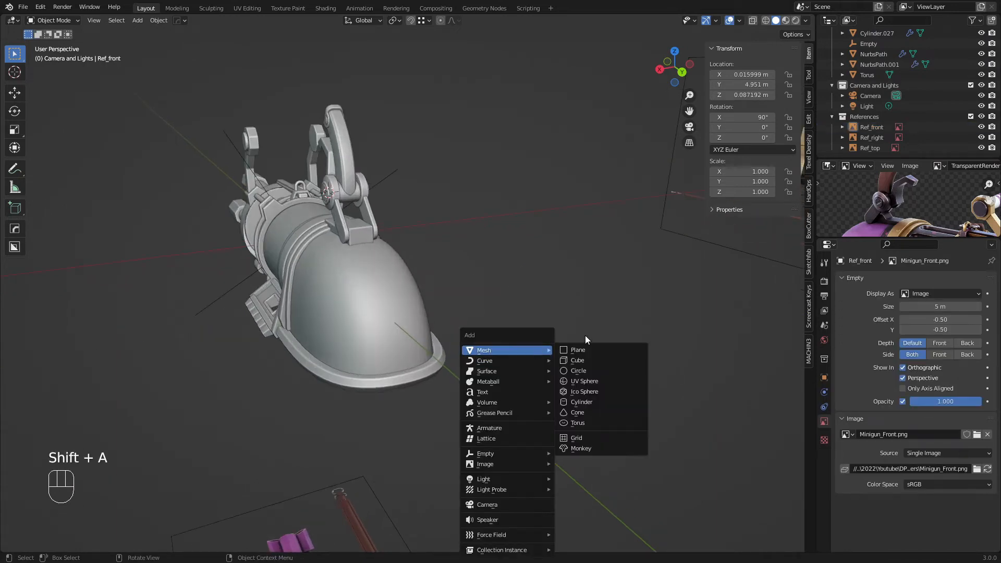
key(shift+a)
mouse_move(471, 289)
click(514, 290)
key(s)
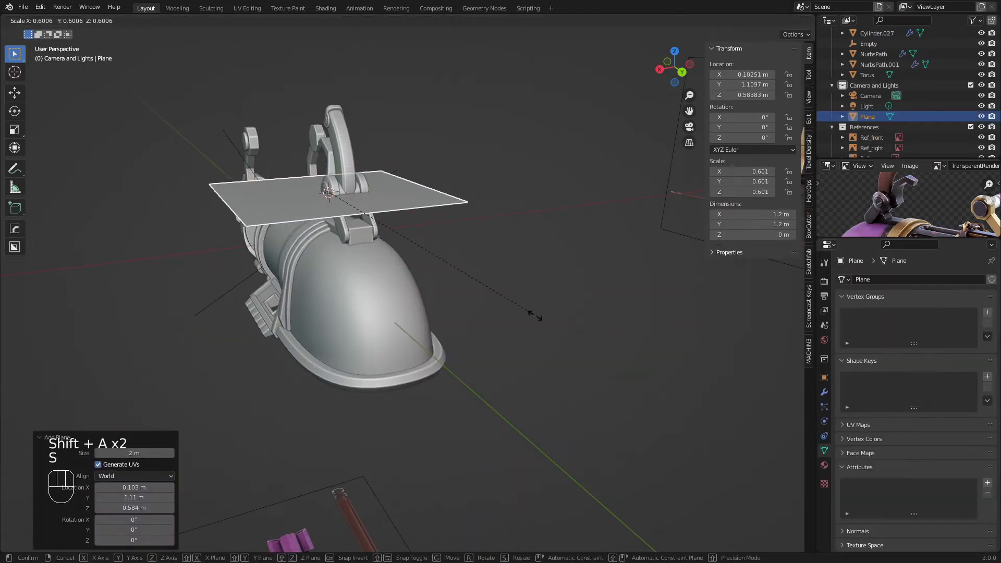
click(389, 252)
Step: Move the plane 1.4066 m along Y and -0.14099 m along Z behind the gun, and rotate it 90° about X
key(g)
key(y)
click(513, 307)
key(g)
key(z)
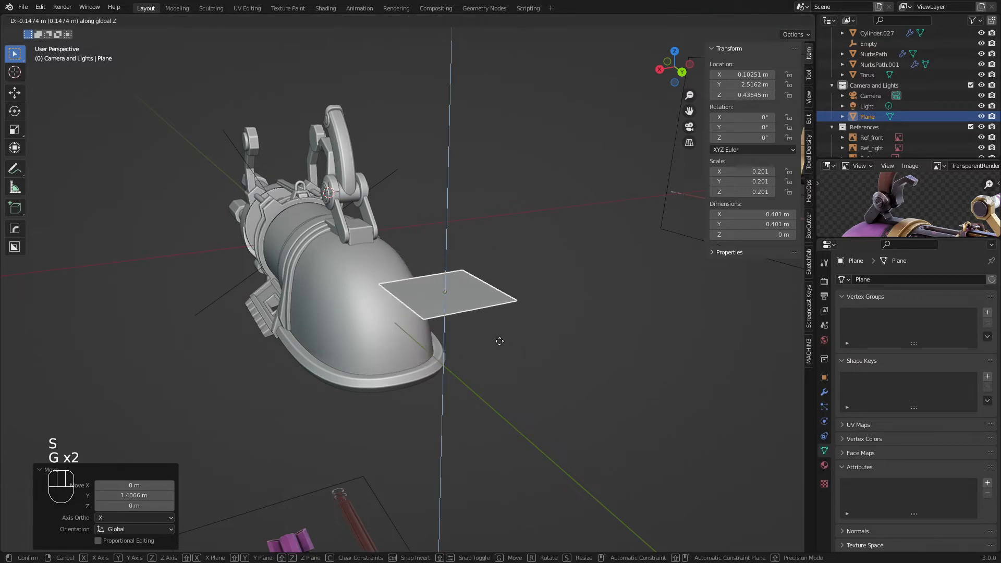
click(501, 345)
text(ryx90)
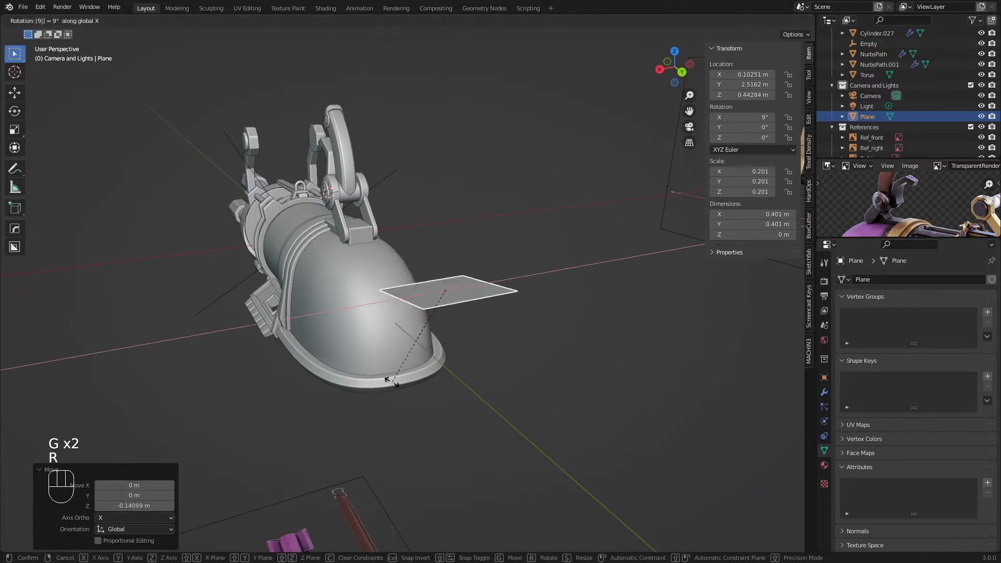
click(386, 381)
Step: Resize the upright plane to a rectangle about 0.154 m wide and 0.078 m tall
scroll(613, 334, up, 4)
key(s)
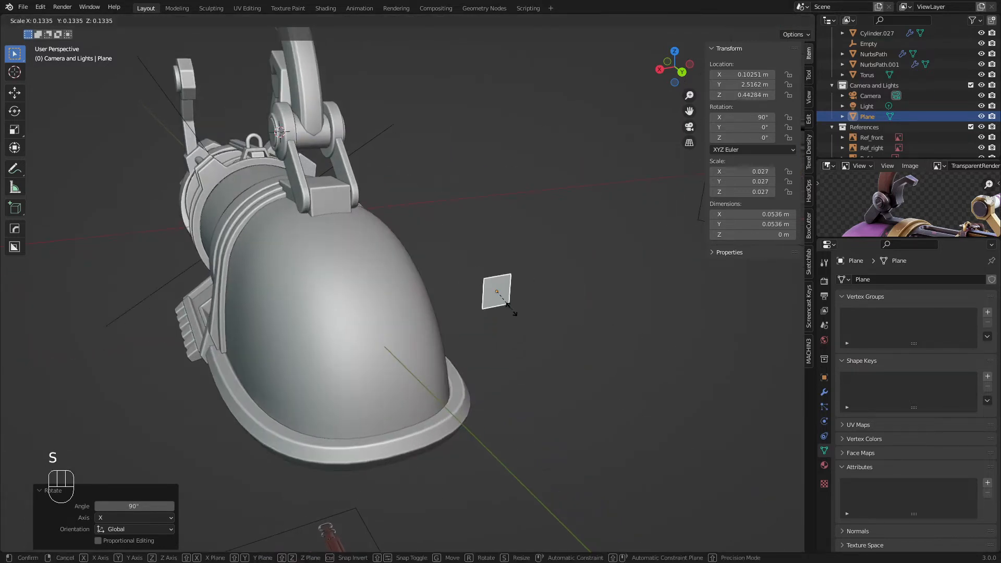
click(511, 310)
key(s)
key(x)
click(587, 309)
middle_drag(587, 309, 497, 289)
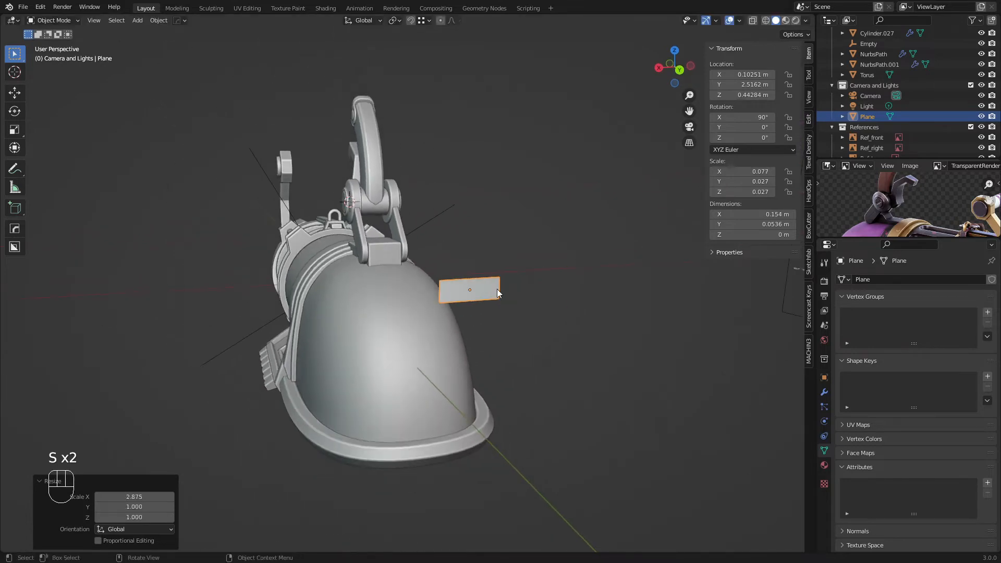
key(s)
key(z)
click(502, 328)
Step: Align the plane with the rear bracket in the top reference, moving it -0.62362 m along Y and sideways along X, and scale it by 1.333
key(KP_4)
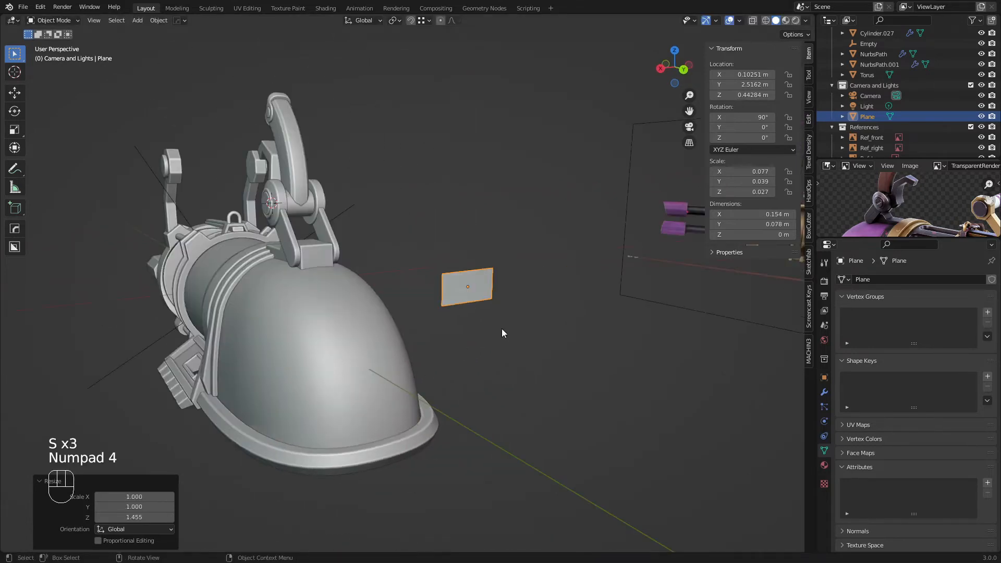
key(KP_7)
key(z)
scroll(241, 372, up, 3)
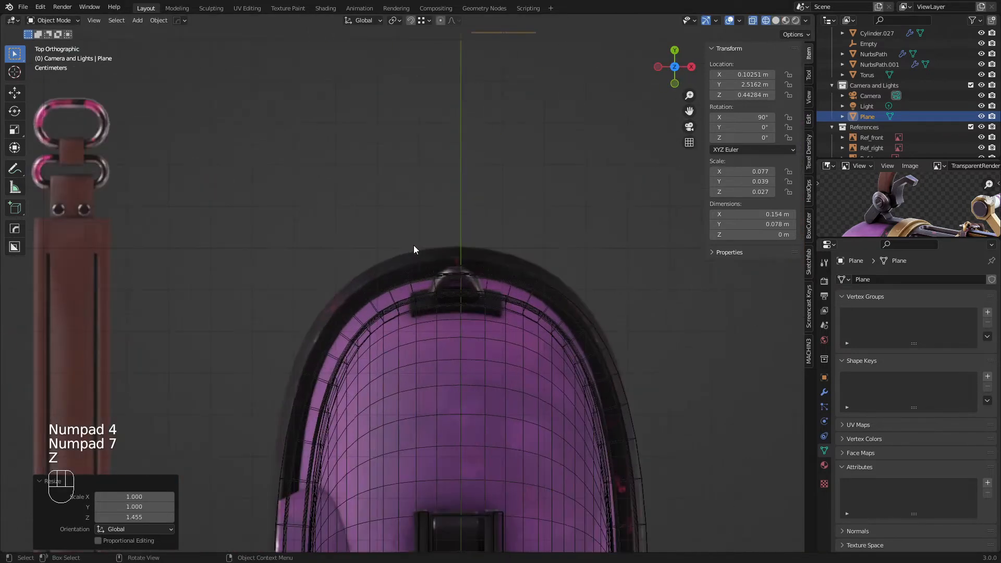
key(g)
key(y)
click(450, 428)
key(g)
key(x)
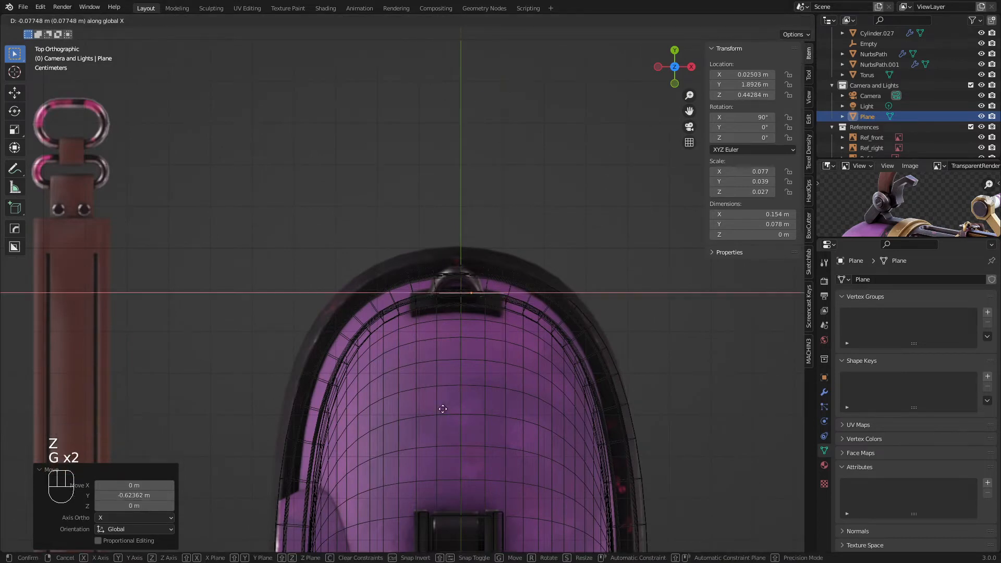
click(491, 411)
key(s)
click(545, 425)
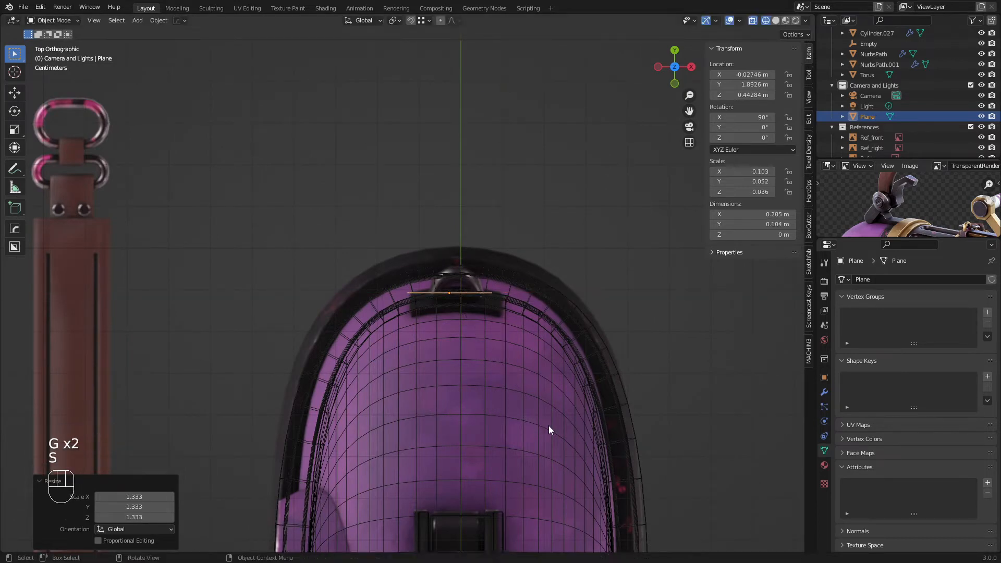
Step: Fine-tune the plane's position against the rear bracket in the top reference and enlarge it to about 0.222 m wide
key(g)
click(556, 424)
key(s)
click(556, 425)
Step: Lower the plane along Z to about 0.008 m so it sits behind the rear shell, and apply its scale
mouse_move(458, 391)
middle_down()
mouse_move(330, 271)
mouse_move(284, 297)
middle_up()
key(z)
middle_drag(377, 195, 360, 219)
key(g)
key(z)
click(423, 360)
shift+middle_drag(425, 356, 437, 265)
key(g)
click(440, 226)
key(ctrl+a)
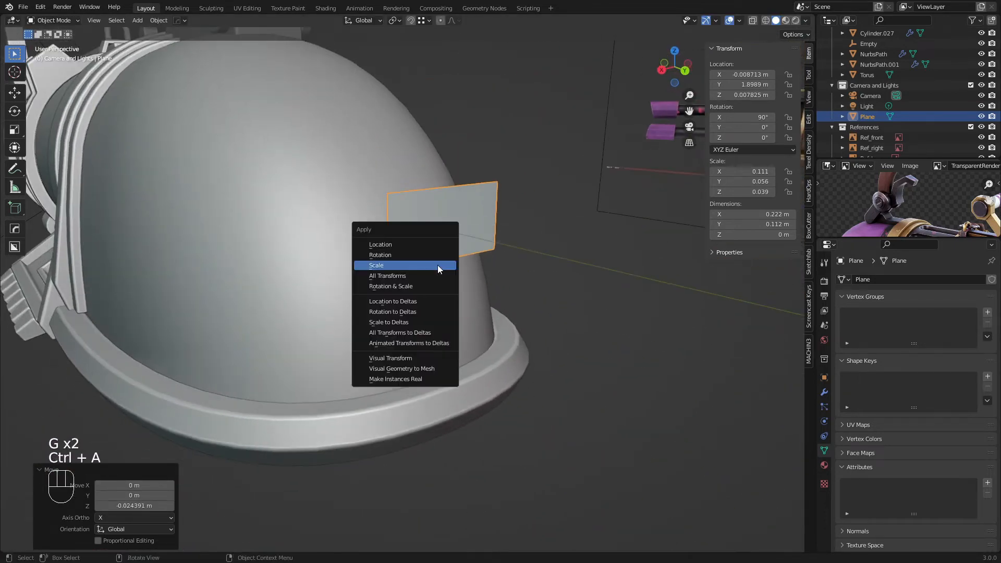
click(437, 265)
Step: Subdivide the plane with two loop cuts across its height and four across its width
key(Tab)
key(ctrl+r)
scroll(396, 240, up, 1)
click(396, 241)
right_click(396, 240)
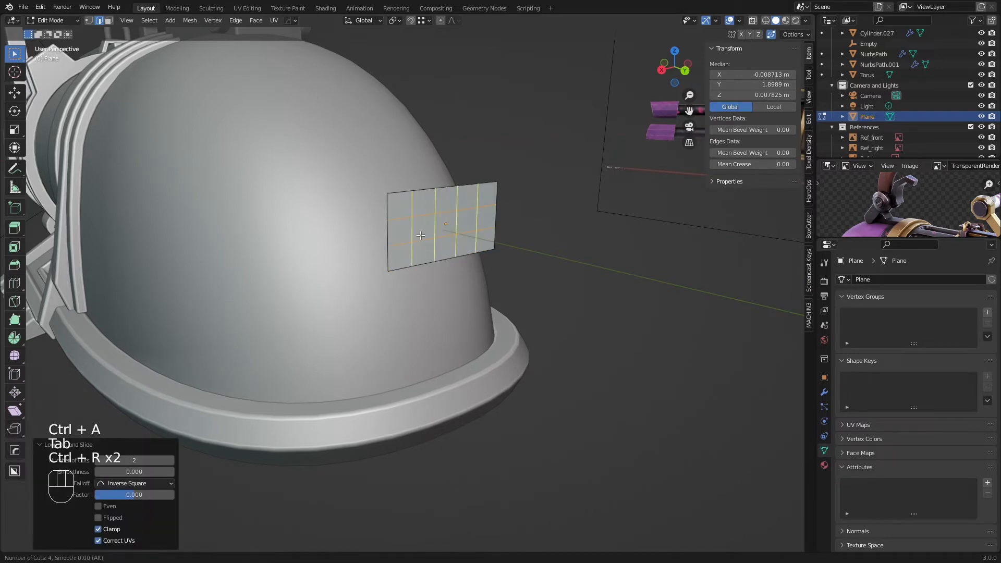
click(421, 235)
right_click(420, 236)
Step: Move the whole plane mesh -0.074464 m along Y, up to the rear shell
middle_drag(421, 236, 443, 246)
key(a)
scroll(442, 246, down, 2)
middle_drag(318, 243, 454, 253)
middle_drag(454, 253, 493, 247)
key(g)
key(y)
click(452, 246)
Step: Tilt and nudge the plane mesh in the right side view so it follows the slope of the rear shell
key(KP_1)
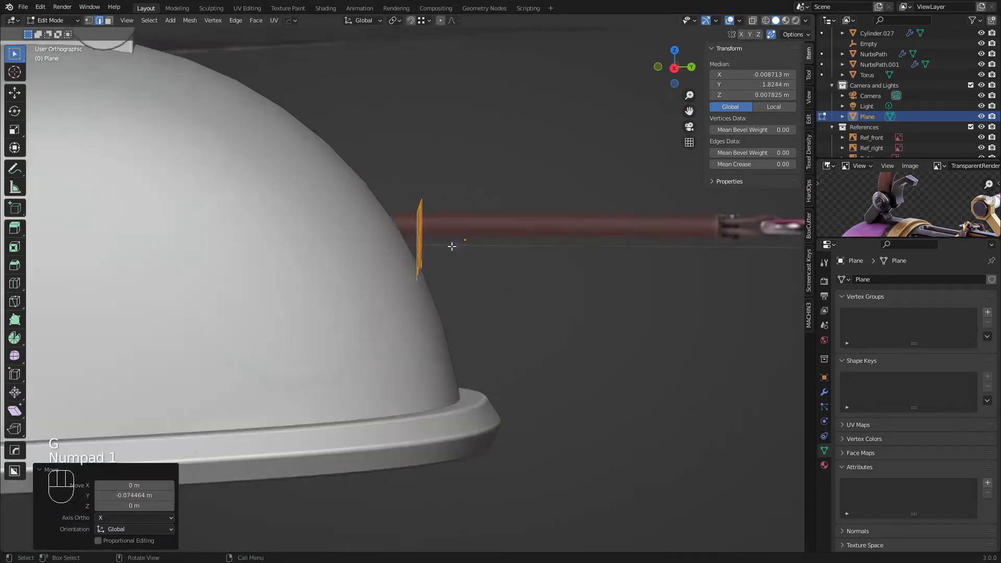
key(KP_3)
scroll(642, 292, up, 2)
key(r)
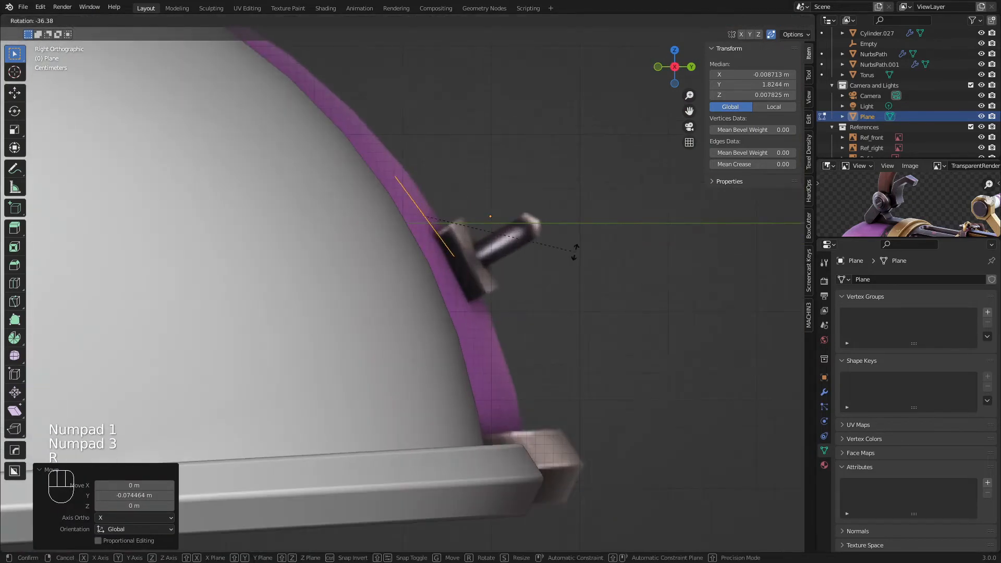
click(572, 255)
key(g)
click(560, 278)
key(r)
click(555, 283)
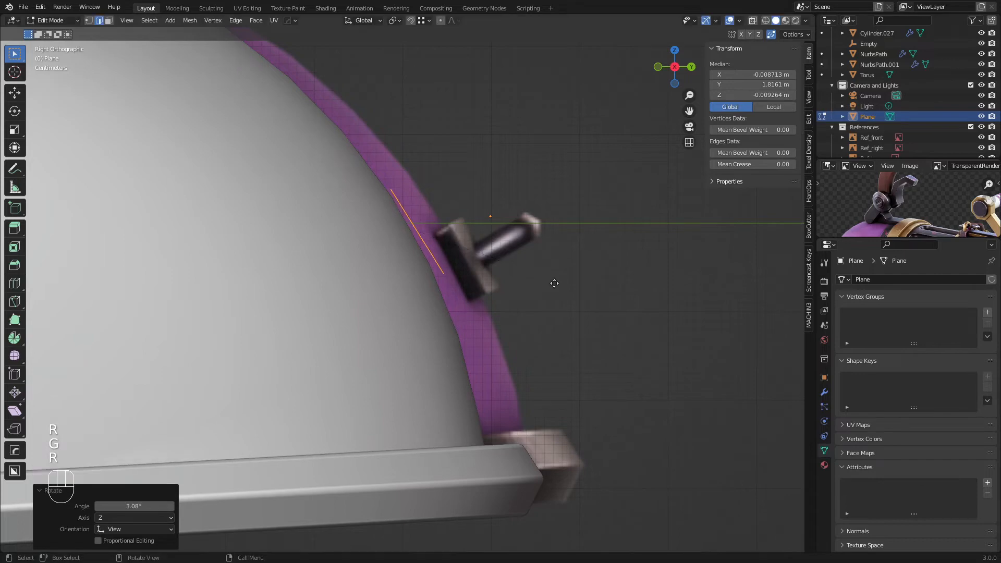
key(g)
click(553, 285)
key(r)
click(550, 291)
Step: Add a Shrinkwrap modifier to the plane, targeting the rear shell NurbsPath.001 with an offset of 0.003 m
middle_drag(549, 291, 261, 250)
shift+middle_drag(490, 243, 349, 317)
middle_drag(447, 309, 464, 341)
key(Tab)
click(824, 392)
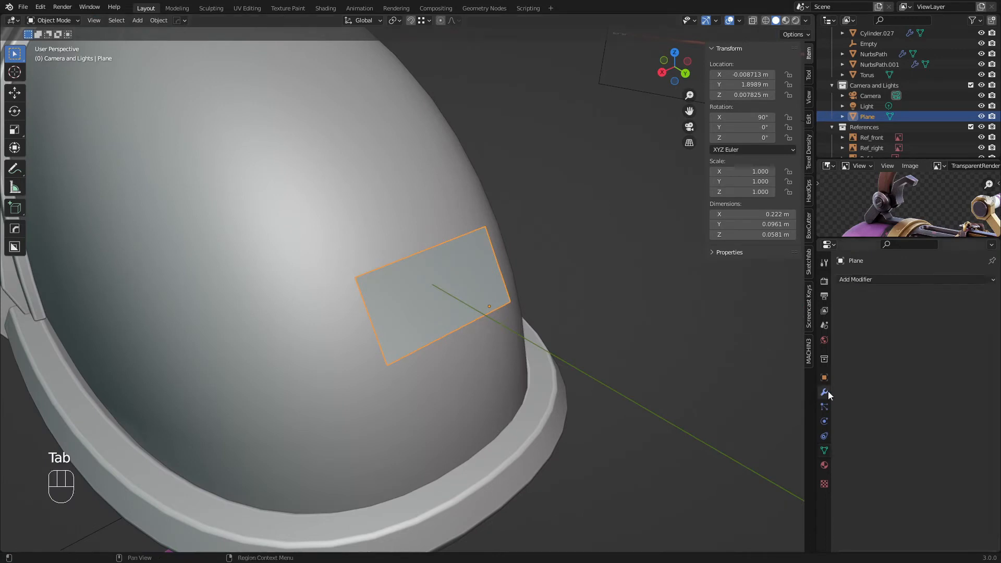
click(872, 277)
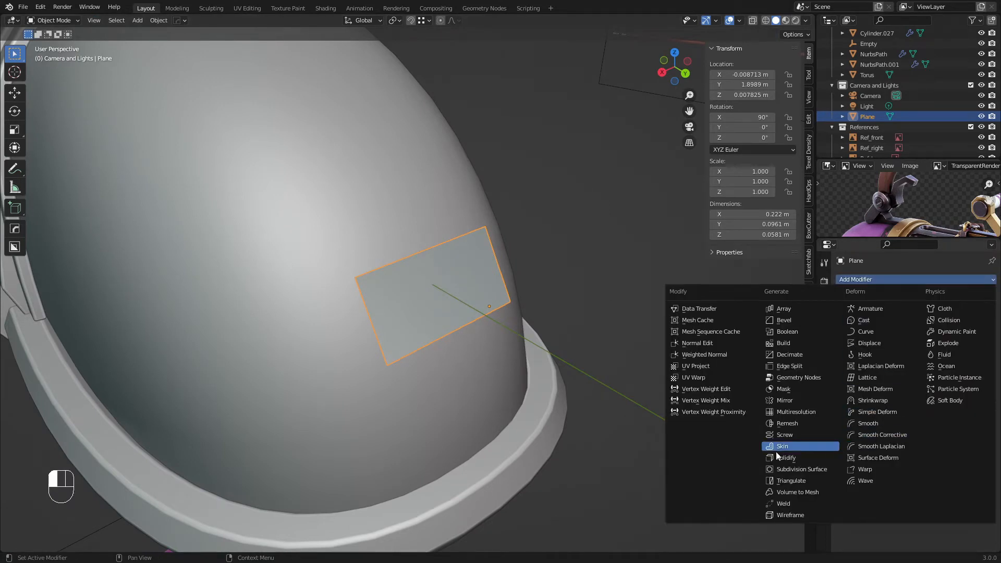
click(862, 402)
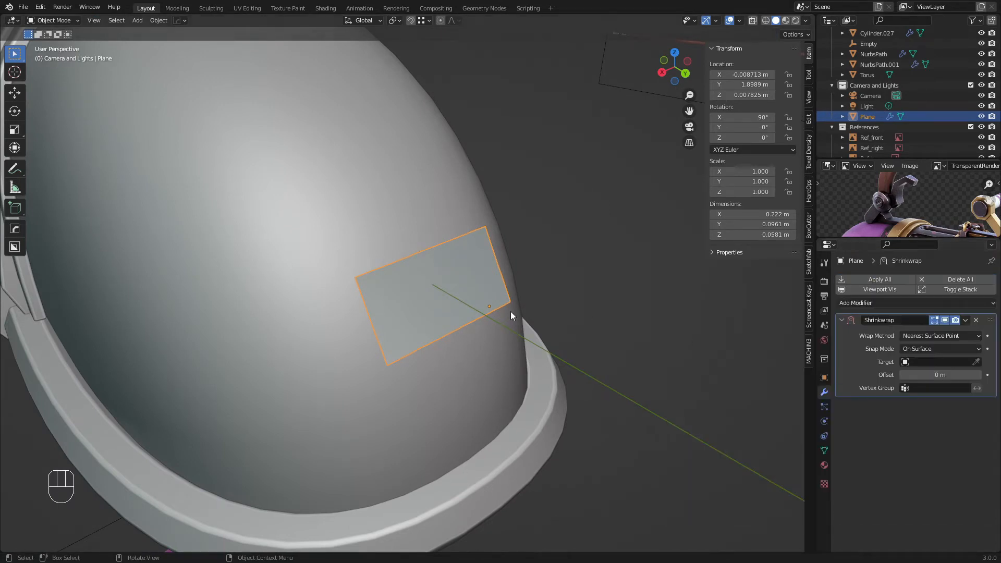
click(345, 253)
middle_drag(345, 253, 475, 297)
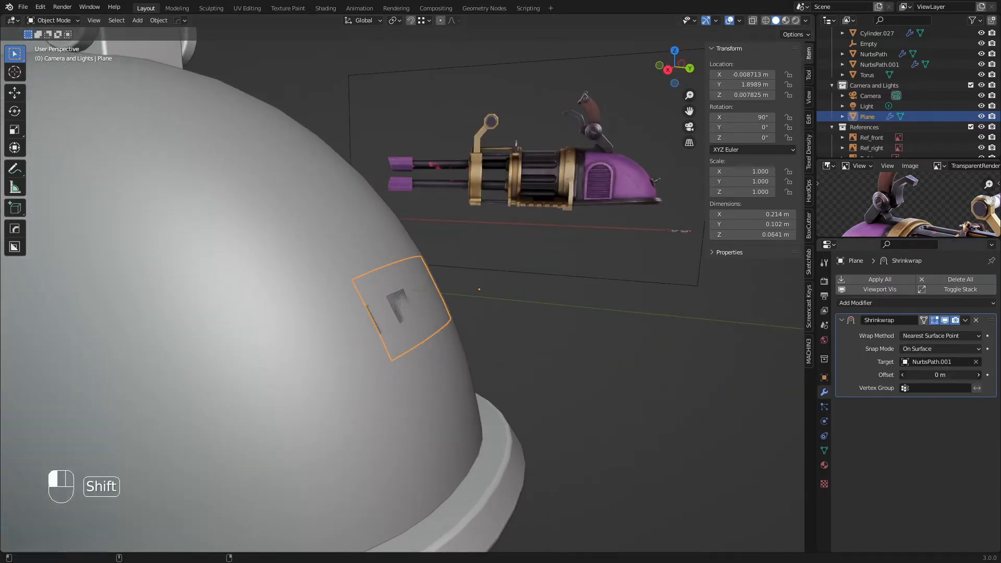
shift+drag(940, 375, 945, 375)
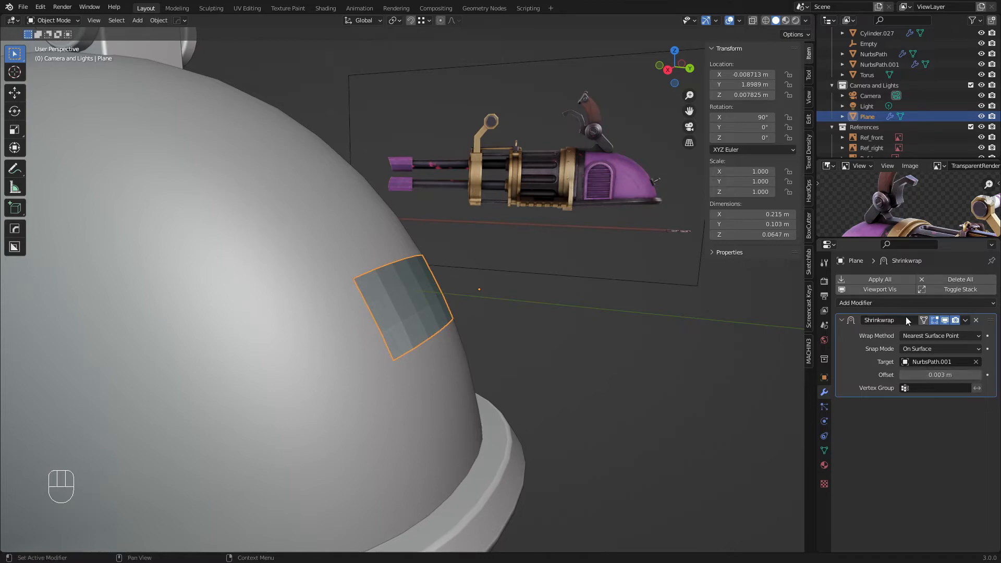
Step: Add a Solidify modifier to the plane with a thickness of 0.027 m
click(876, 304)
click(788, 480)
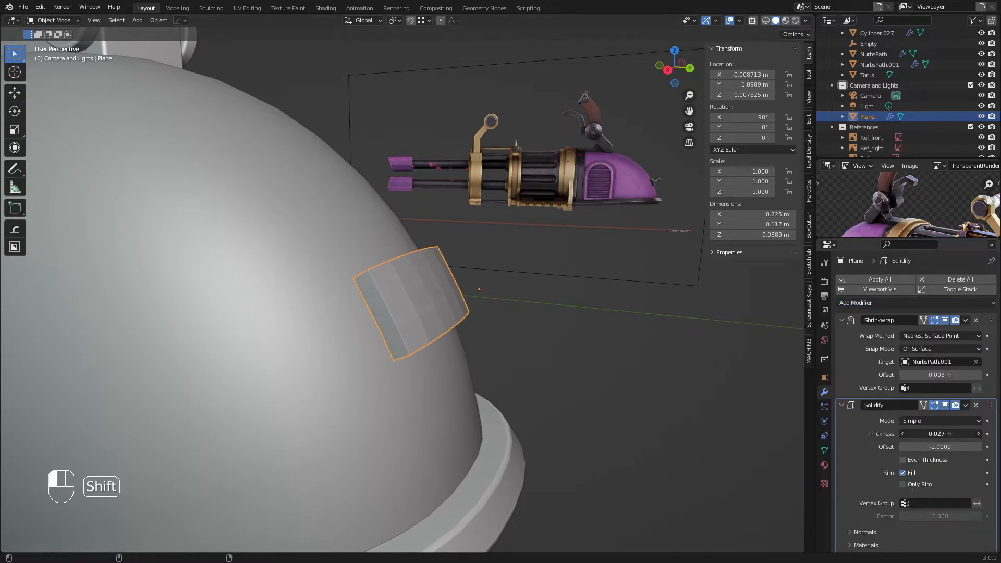
key(a)
key(a)
scroll(433, 277, down, 3)
mouse_move(432, 277)
middle_down()
mouse_move(445, 312)
mouse_move(433, 292)
middle_up()
scroll(433, 292, up, 3)
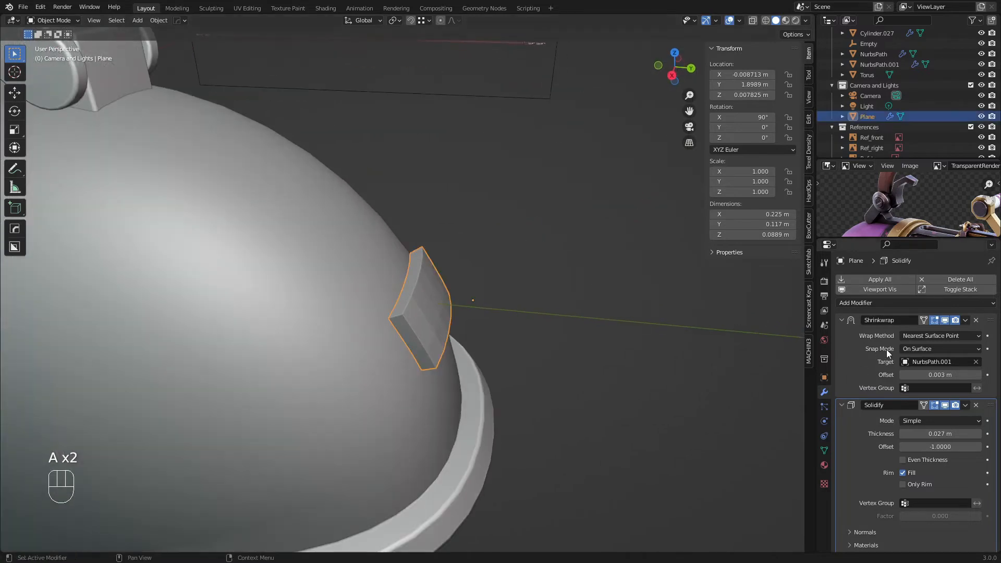
click(851, 302)
middle_drag(405, 223, 364, 220)
scroll(364, 220, down, 3)
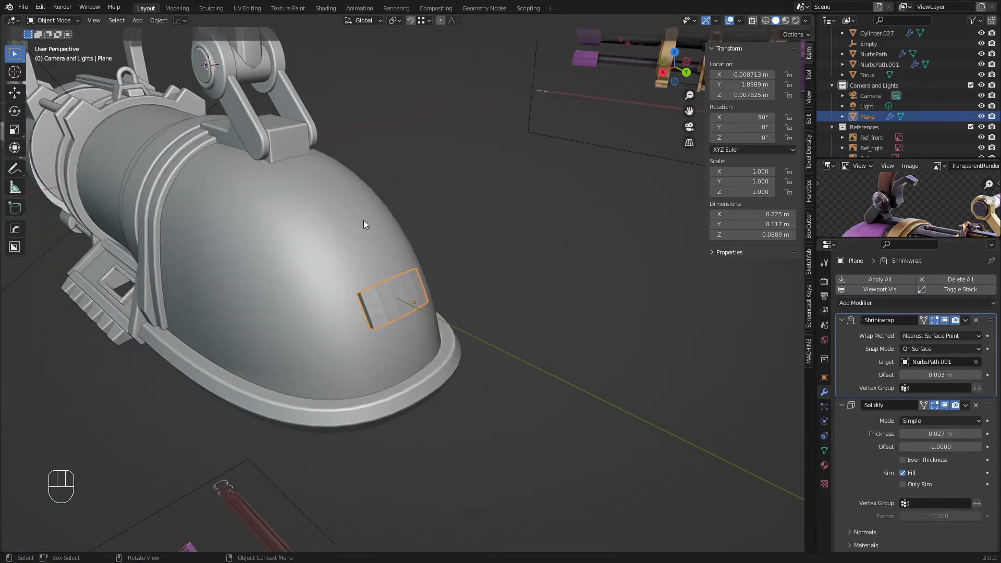
Step: Rotate the plate's mesh slightly in the side view and move it 0.026152 m along Y and -0.048246 m along Z towards the reference bracket
key(KP_Decimal)
key(KP_3)
scroll(424, 245, down, 4)
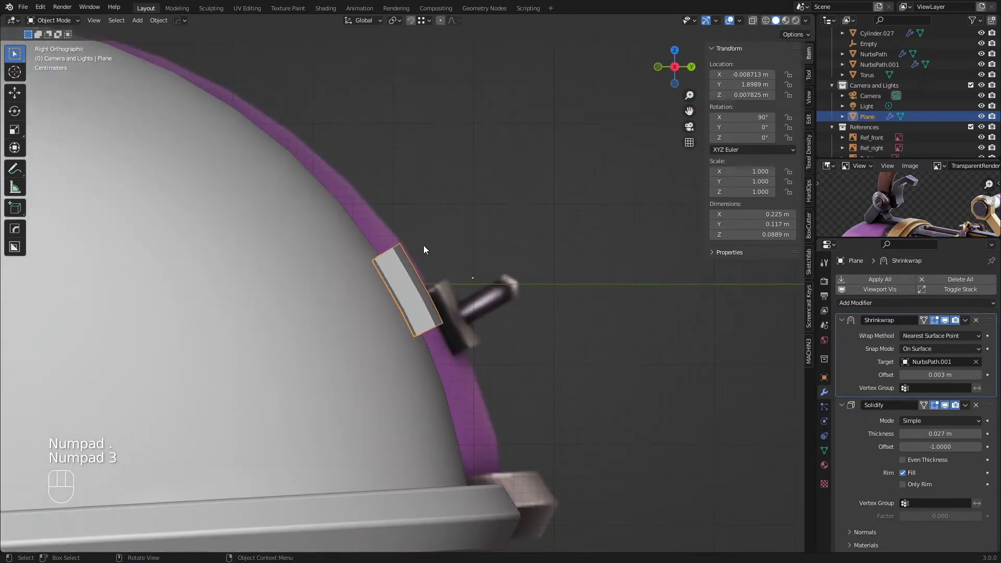
scroll(425, 246, up, 2)
key(Tab)
key(z)
key(a)
key(r)
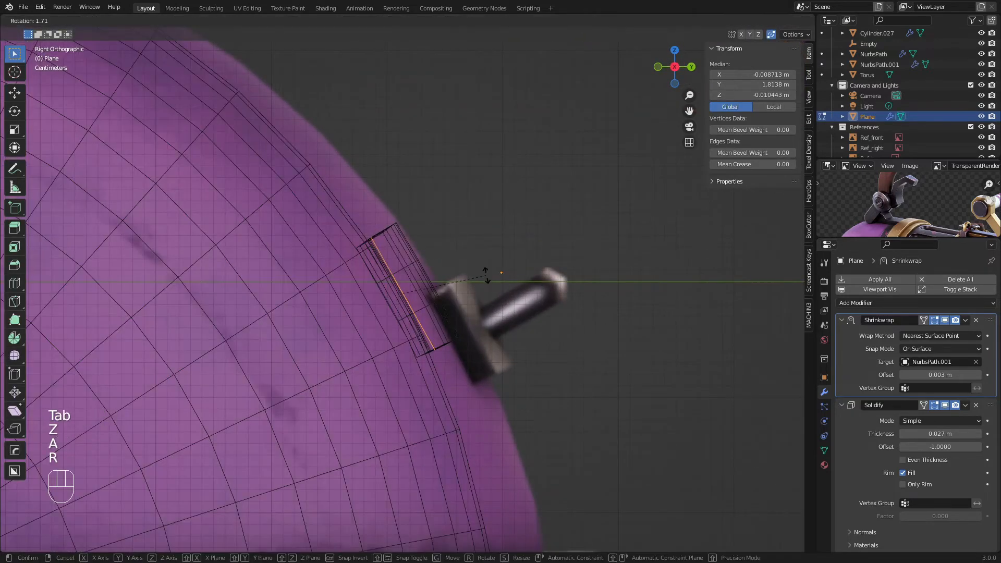
click(499, 292)
key(g)
click(521, 338)
Step: Scale the plate's mesh down slightly and rotate it 2.47° in the side view to match the reference bracket
key(s)
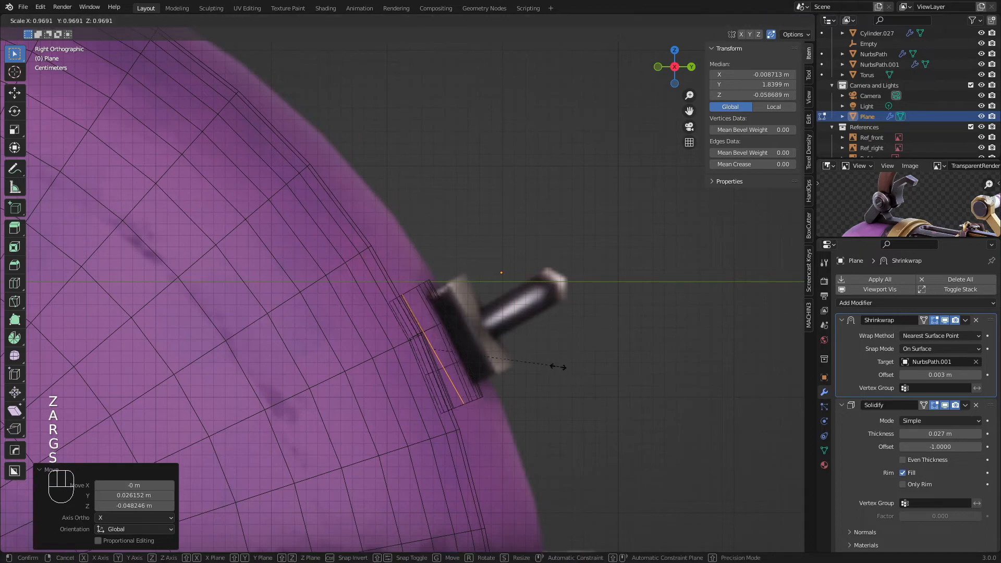
click(533, 363)
key(r)
click(529, 370)
Step: Widen the plate's mesh along X by a factor of about 1.09
mouse_move(360, 367)
middle_down()
mouse_move(293, 370)
mouse_move(379, 378)
middle_up()
key(z)
click(525, 364)
key(s)
key(x)
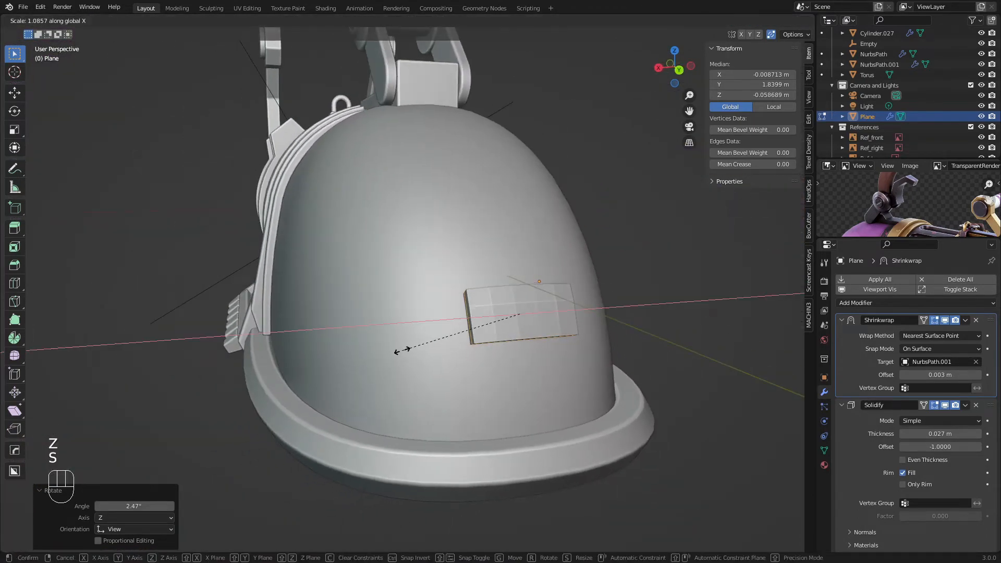
click(402, 350)
Step: Set the plate's Shrinkwrap offset to 0 m
key(Tab)
scroll(424, 335, down, 4)
middle_drag(424, 335, 513, 278)
scroll(479, 345, up, 4)
key(a)
key(a)
click(471, 323)
scroll(432, 311, up, 3)
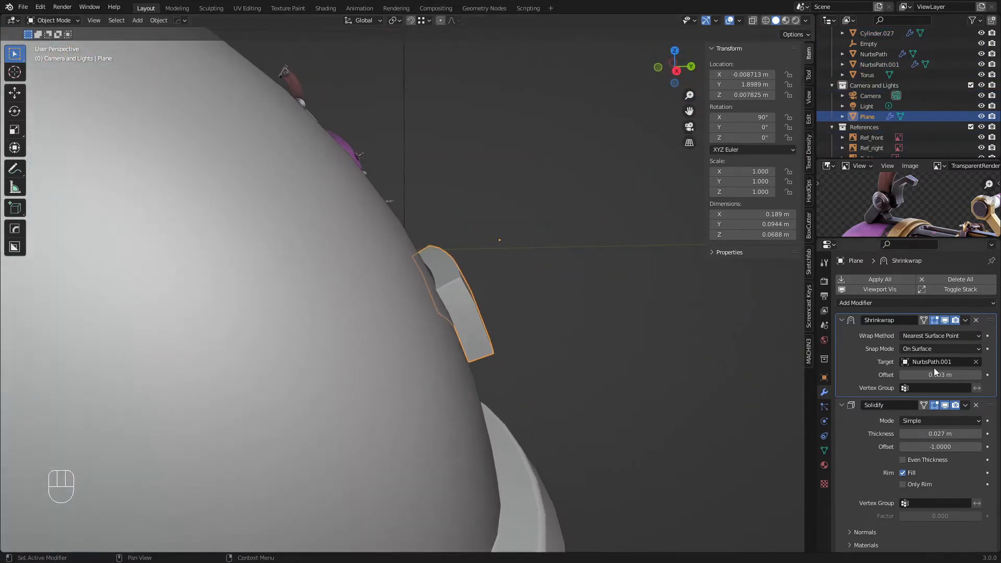
shift+drag(940, 374, 918, 374)
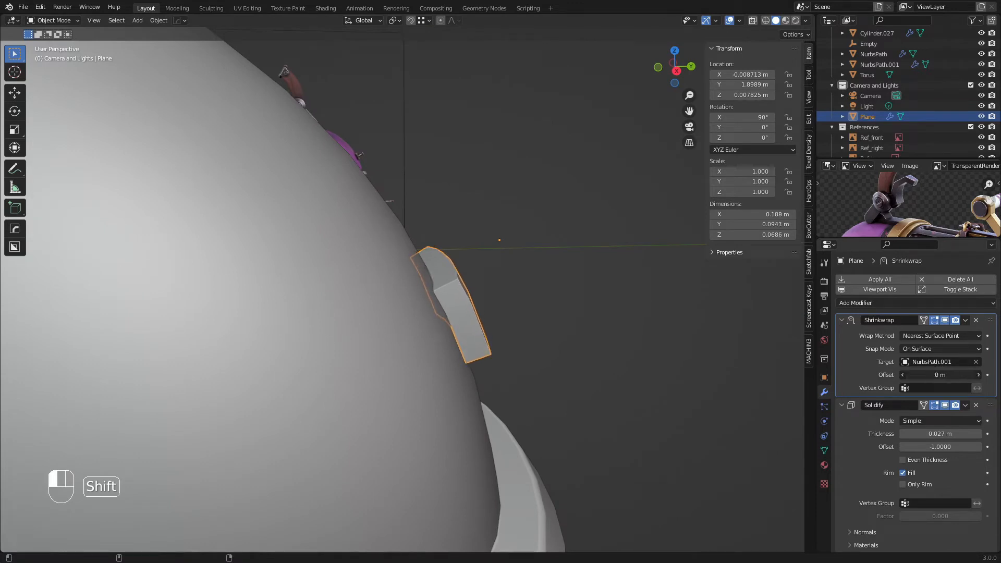
Step: Apply the plate's Shrinkwrap and Solidify modifiers
key(ctrl+a)
middle_drag(406, 300, 769, 346)
middle_drag(474, 289, 778, 328)
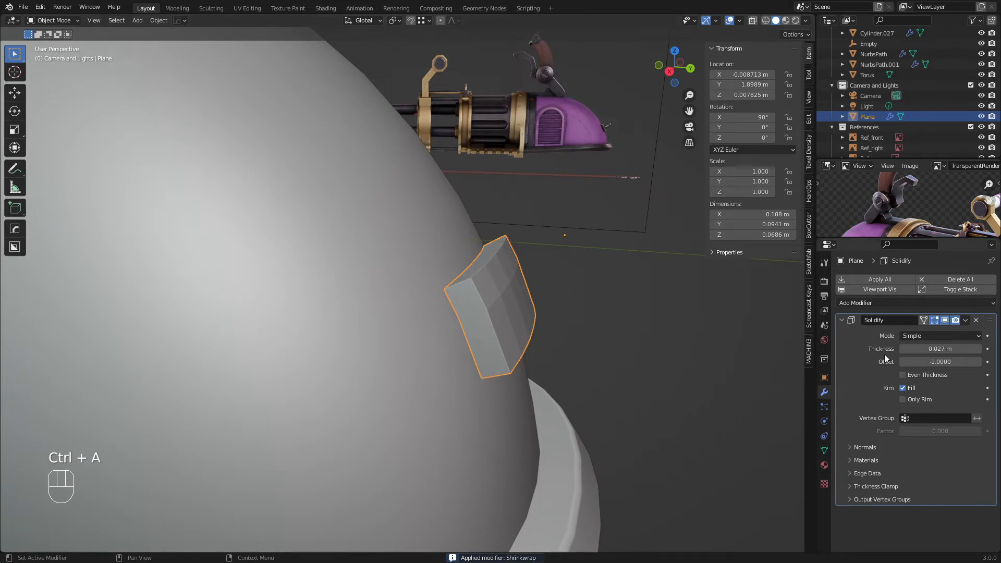
key(ctrl+a)
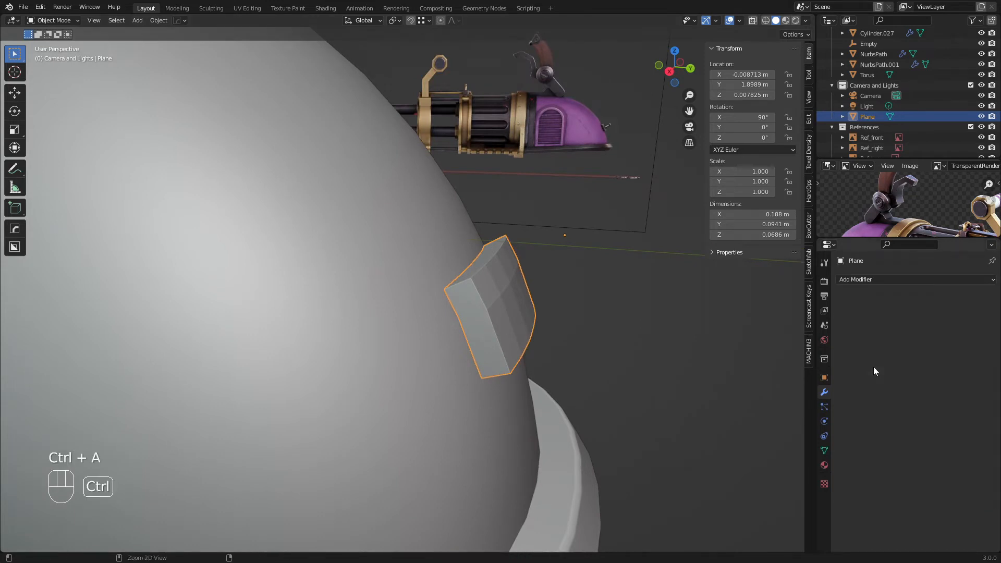
Step: Add a multi-segment Bevel modifier of 0.003 m to the plate and shade it smooth
middle_drag(454, 282, 474, 276)
click(880, 280)
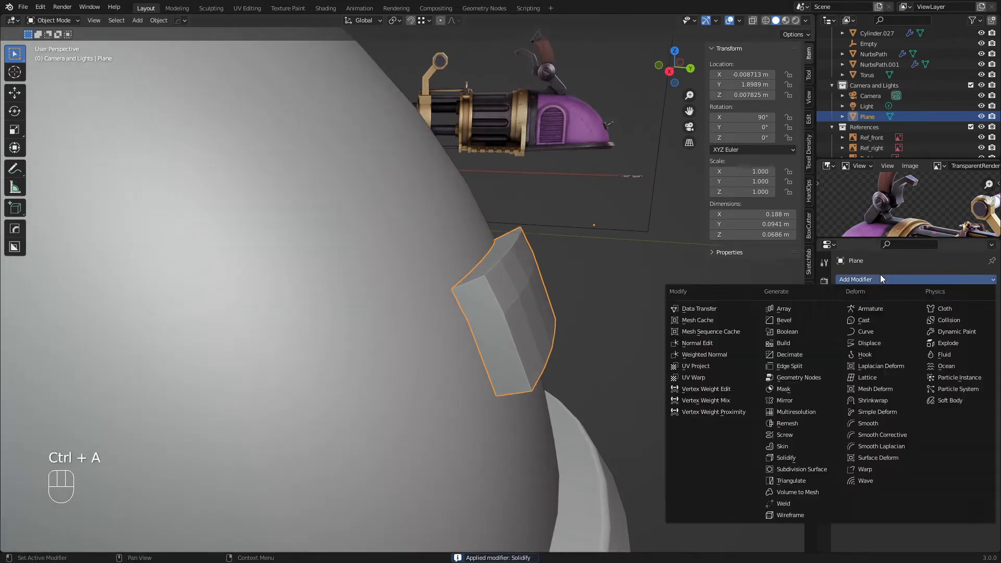
click(802, 320)
shift+drag(941, 361, 918, 360)
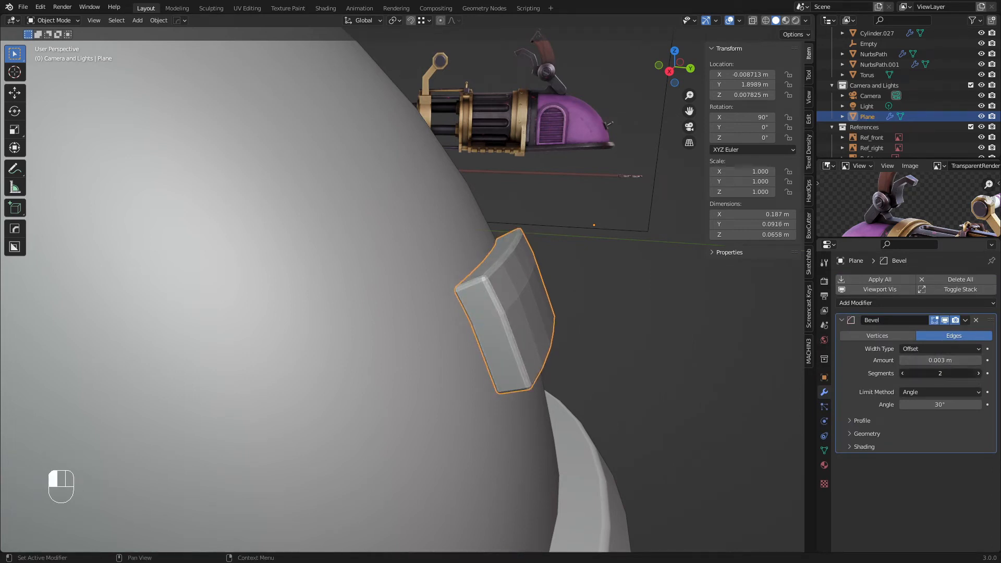
right_click(592, 298)
click(592, 298)
Step: Enable Auto Smooth at 30° in the rear plate's normals settings
scroll(446, 279, down, 7)
middle_drag(446, 280, 477, 374)
scroll(392, 289, down, 3)
scroll(455, 287, up, 3)
click(368, 287)
key(ctrl+l)
click(368, 286)
scroll(481, 248, up, 4)
click(474, 381)
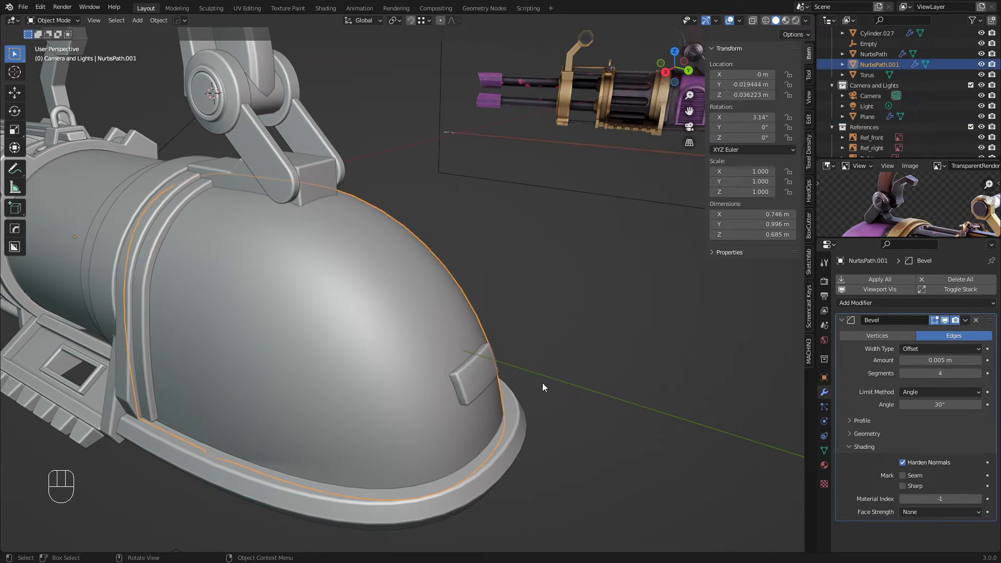
click(825, 452)
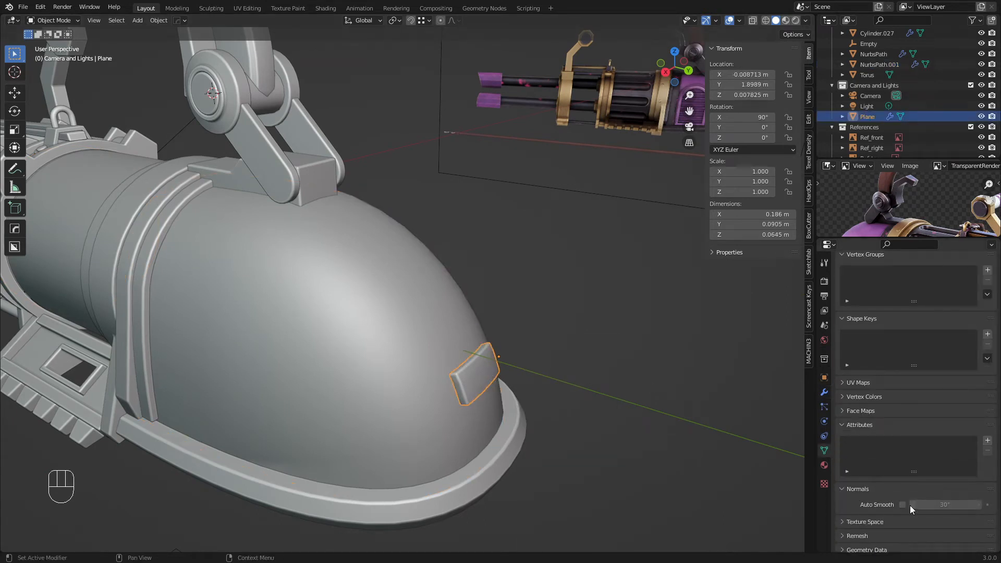
click(904, 505)
Step: Duplicate the small torus loop on the gun's top and move the copy 1.7189 m along Y and -0.50841 m along Z to the rear plate
key(a)
key(a)
scroll(421, 308, down, 4)
key(a)
middle_drag(421, 307, 573, 422)
key(a)
scroll(415, 335, up, 2)
middle_drag(383, 323, 299, 221)
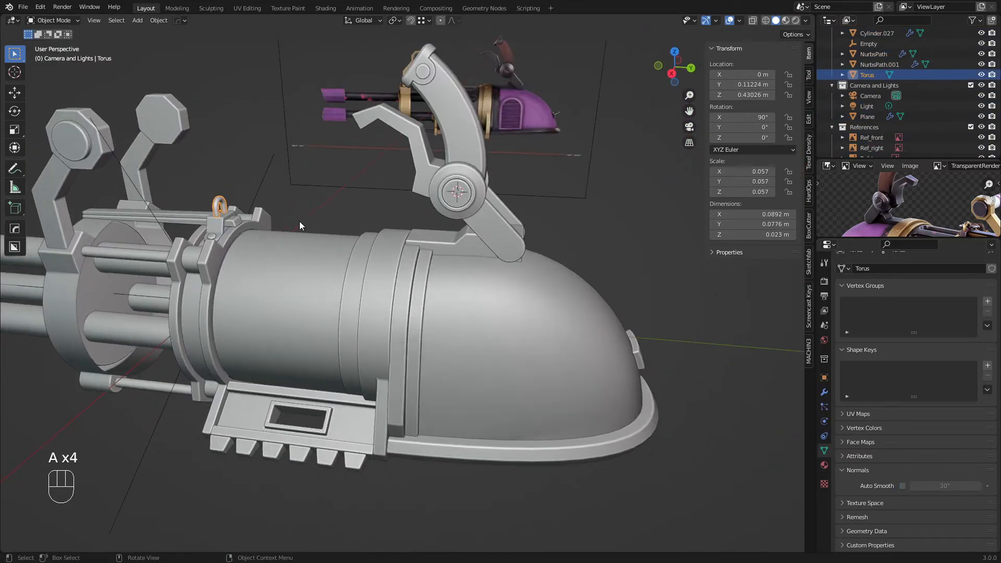
key(KP_3)
key(shift+d)
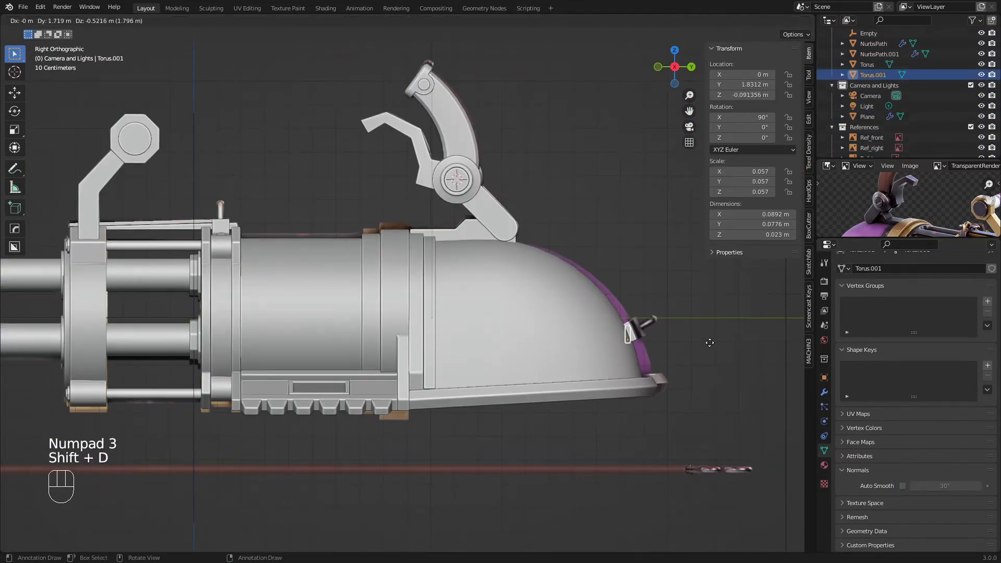
click(725, 344)
Step: Rotate the copied loop 65° in the side view and move it 0.033965 m along Y and 0.028658 m along Z onto the plate
scroll(514, 302, up, 4)
key(r)
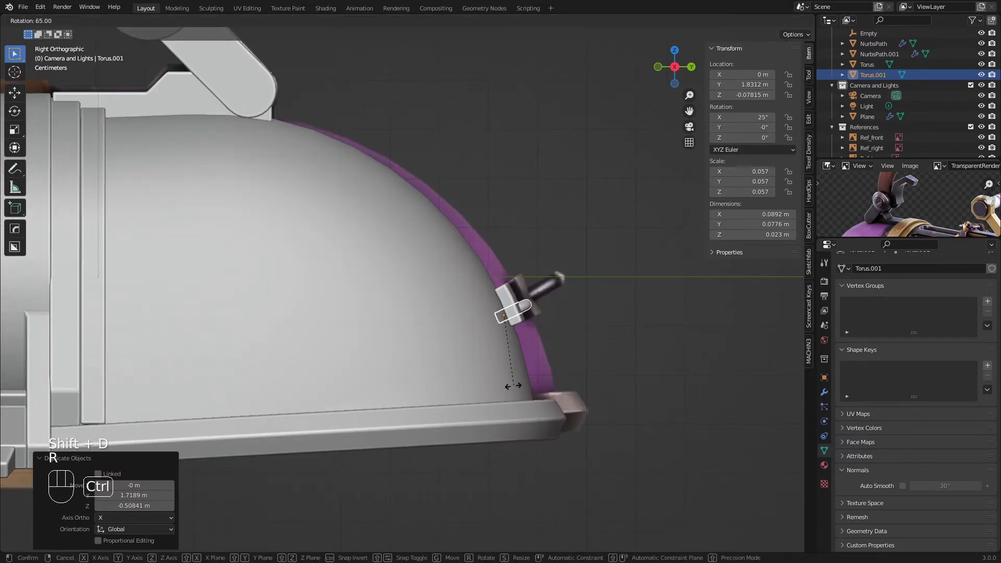
click(512, 386)
key(g)
click(532, 362)
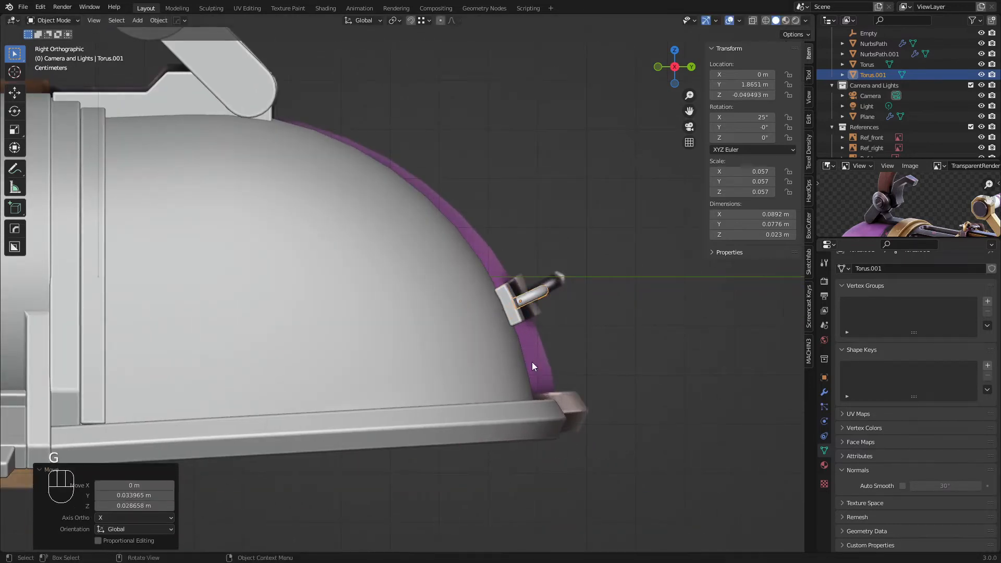
Step: Scale the copied loop by 1.331 to match the plate
middle_drag(532, 362, 537, 239)
key(s)
click(608, 316)
key(g)
key(x)
right_click(545, 237)
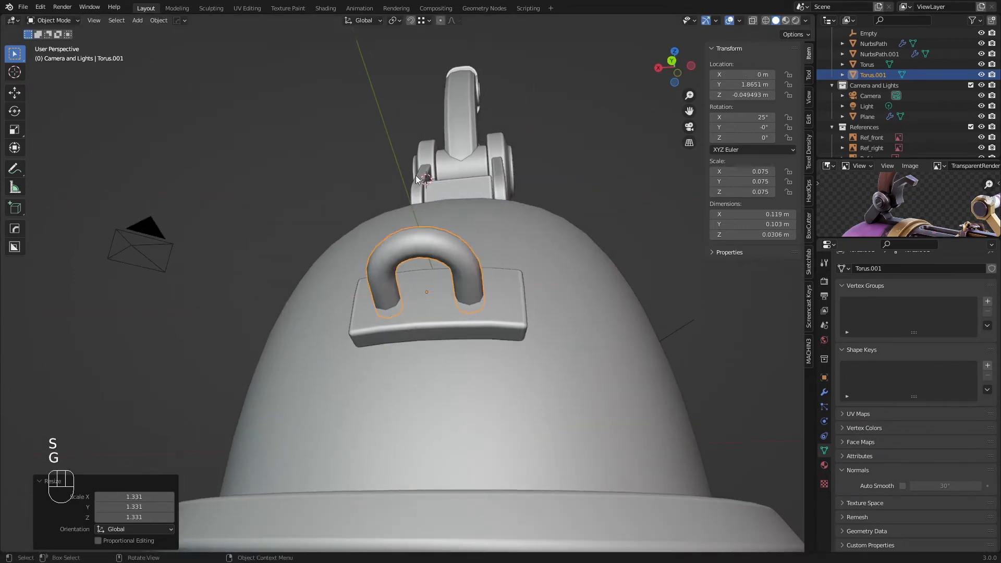
Step: Centre the rear plate's mesh under the loop by shifting it slightly along X in the top view, and rotate it level
middle_drag(415, 175, 481, 356)
click(451, 402)
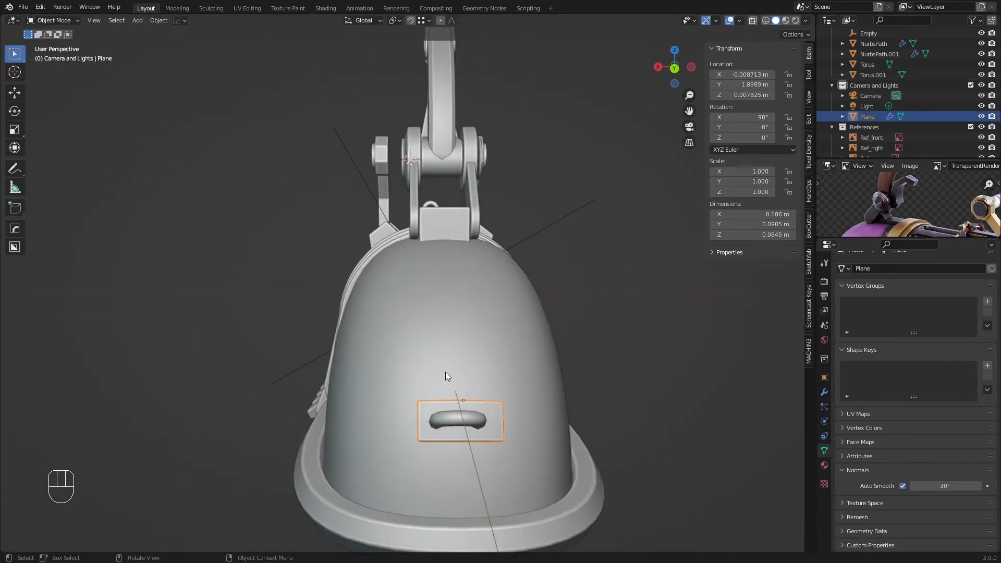
key(KP_7)
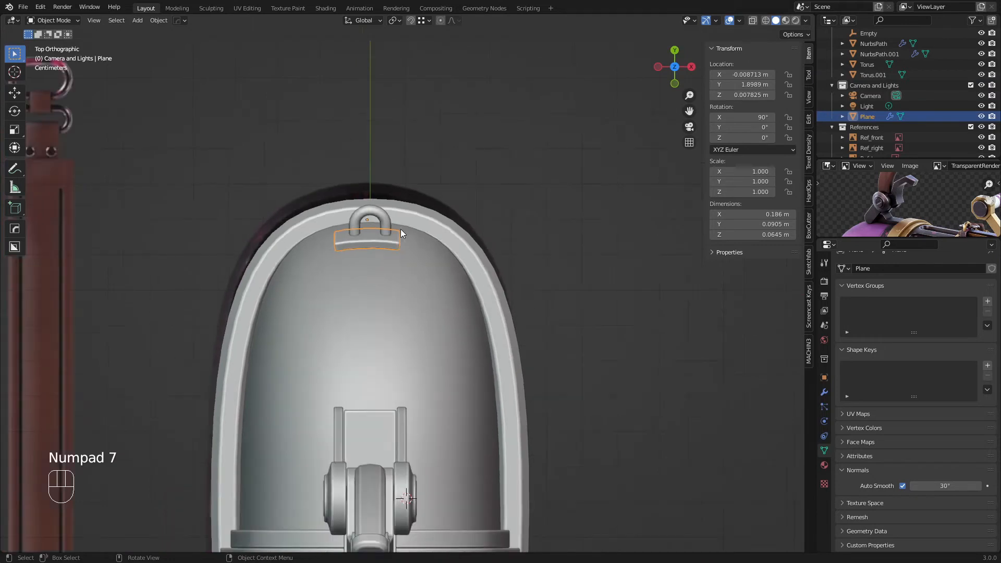
scroll(378, 236, up, 3)
key(Tab)
scroll(441, 291, up, 1)
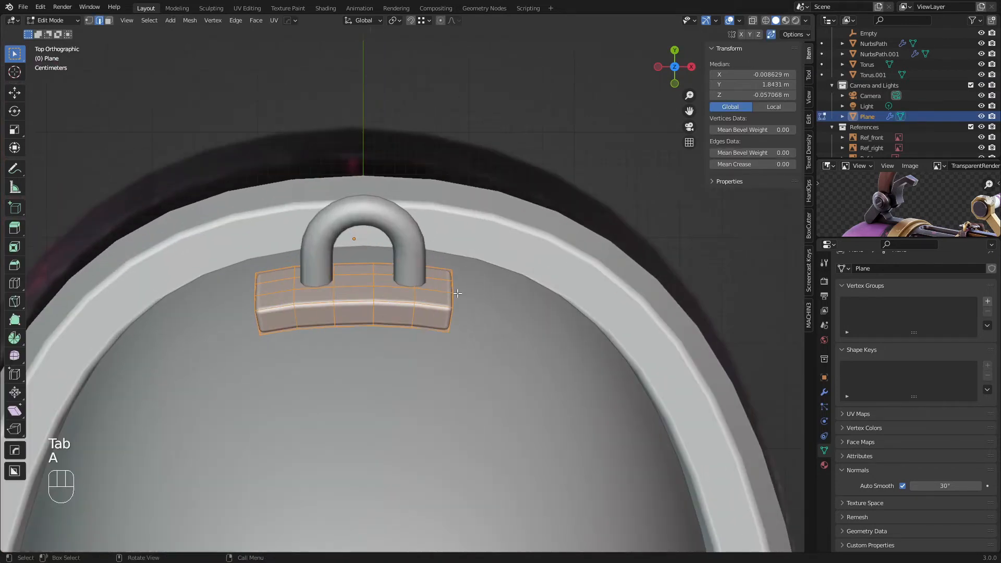
key(g)
right_click(471, 293)
key(g)
key(x)
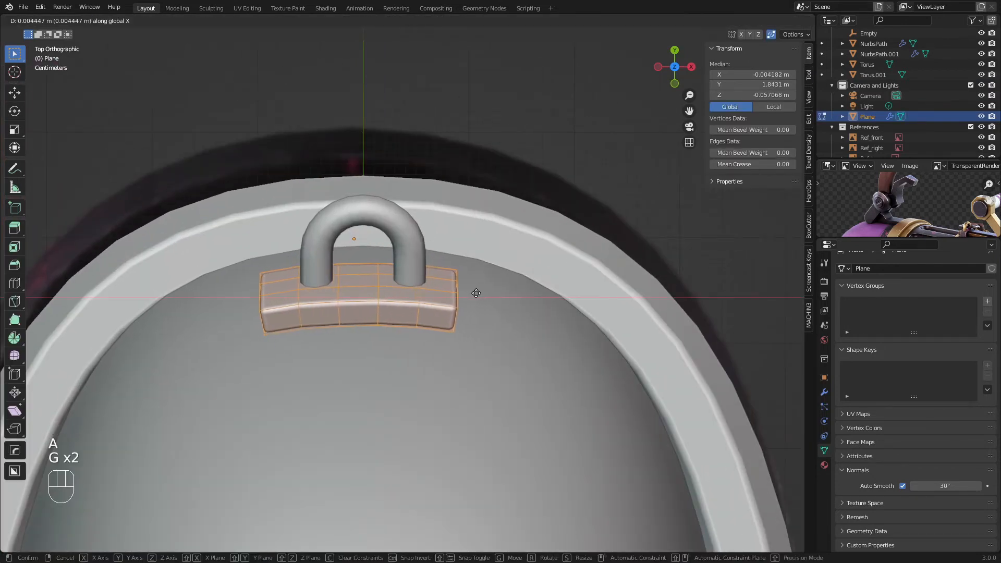
click(479, 293)
key(r)
right_click(479, 292)
key(Tab)
key(a)
key(a)
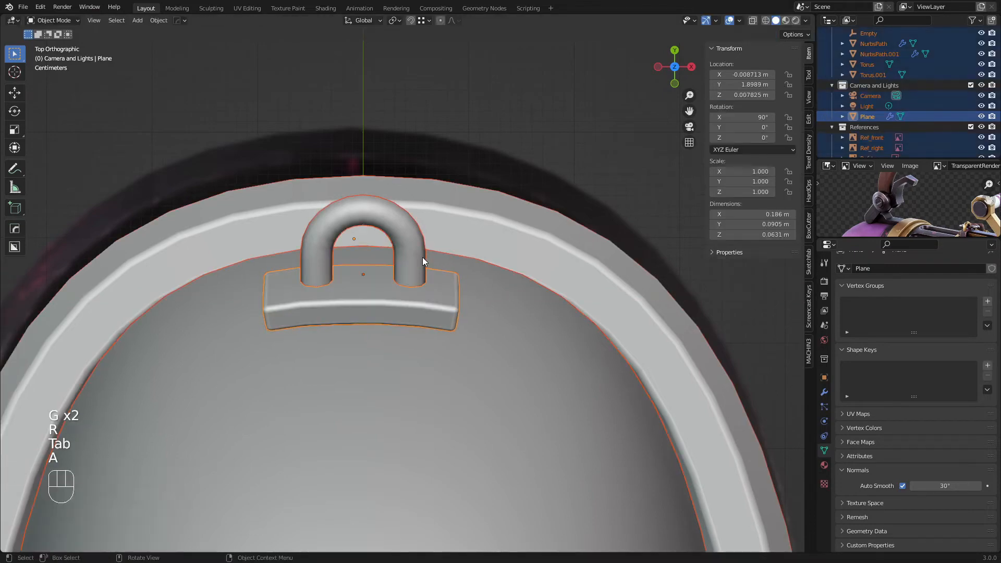
Step: Examine the loop on the rear plate from the side and check the whole gun from several angles
click(421, 257)
key(a)
key(a)
middle_drag(421, 257, 308, 178)
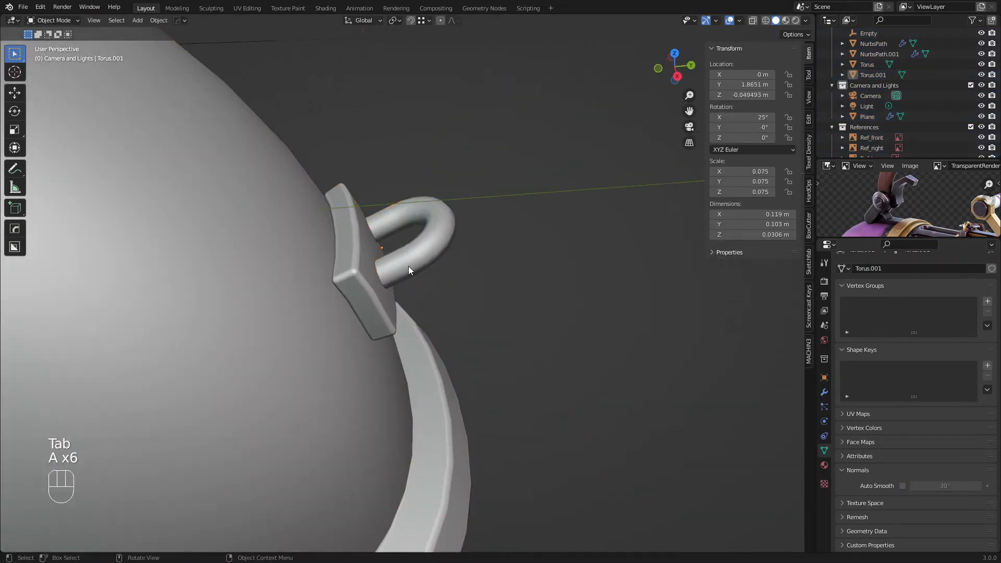
scroll(358, 240, down, 7)
key(a)
key(a)
middle_drag(409, 266, 530, 323)
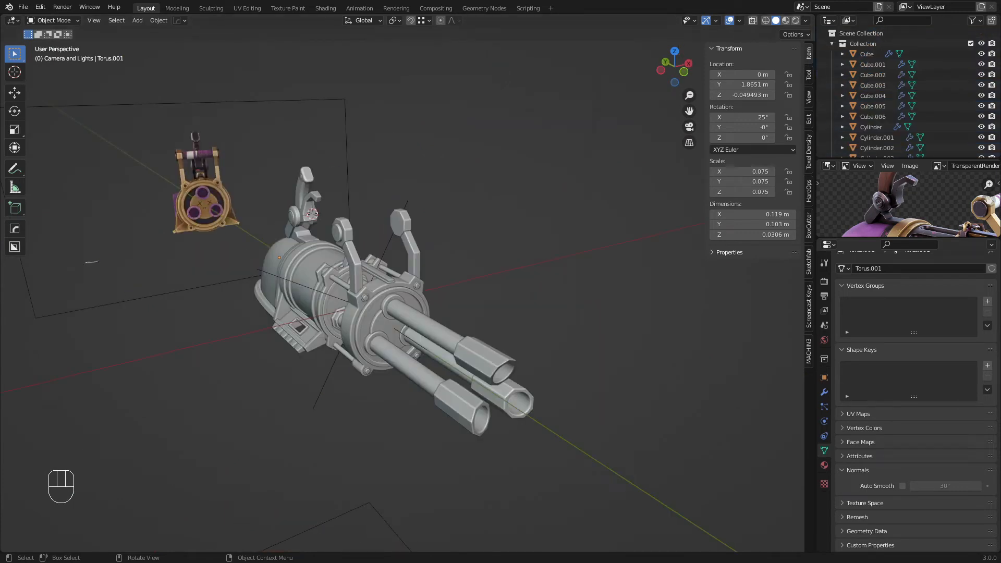
middle_drag(339, 266, 203, 193)
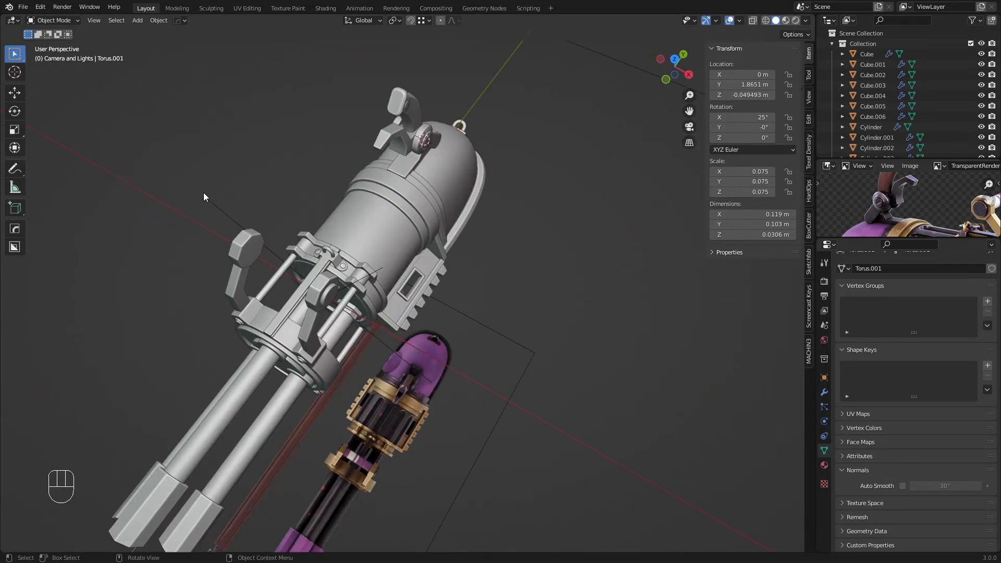
Step: Add a plane and rotate it 90° about the global Y axis so it faces the side view
key(KP_3)
key(z)
shift+middle_drag(378, 224, 237, 192)
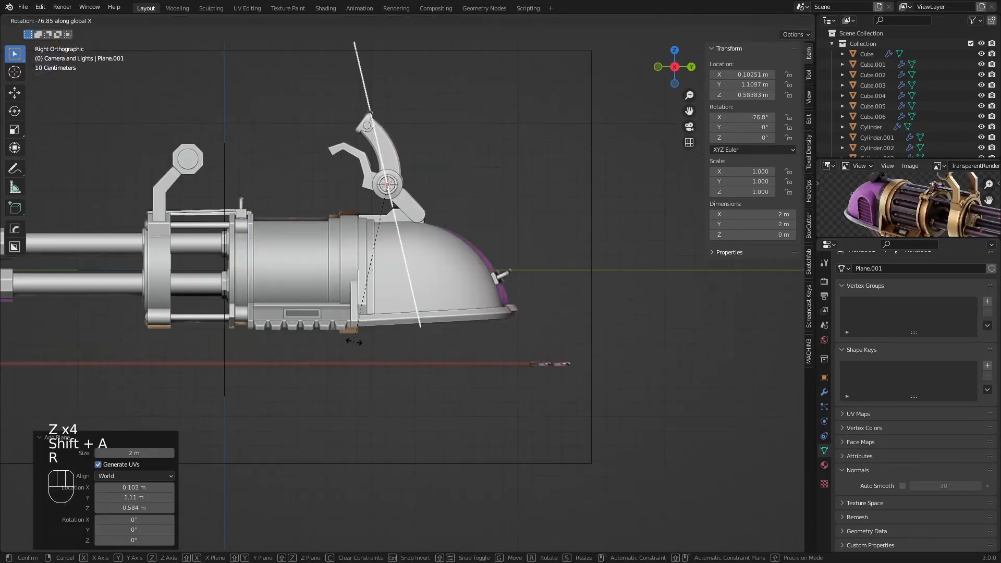
right_click(351, 336)
text(r)
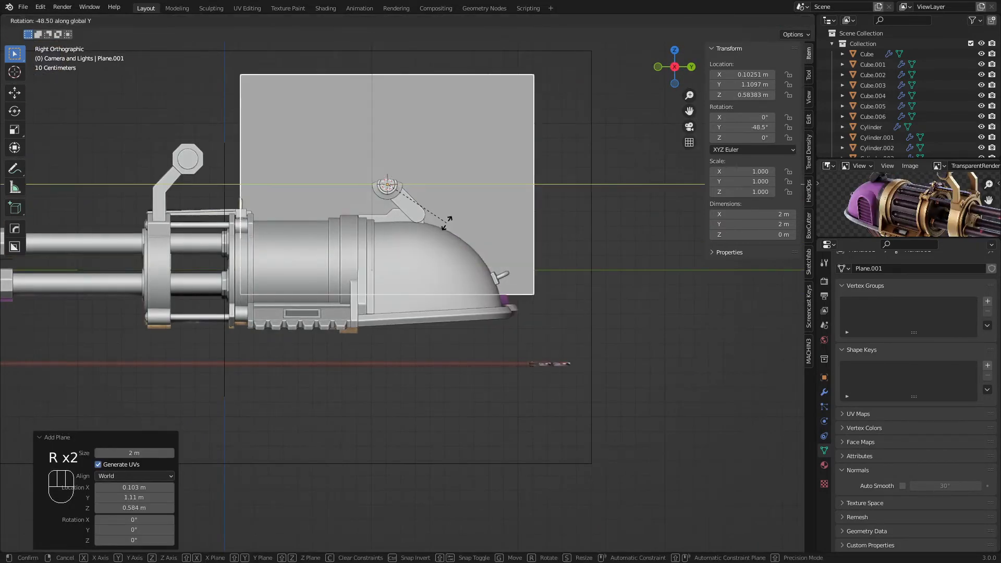
text(90)
key(Return)
Step: Shrink the plane and move it 0.12334 m along Y and -0.60229 m along Z onto the reference's side vent
scroll(477, 253, up, 3)
key(s)
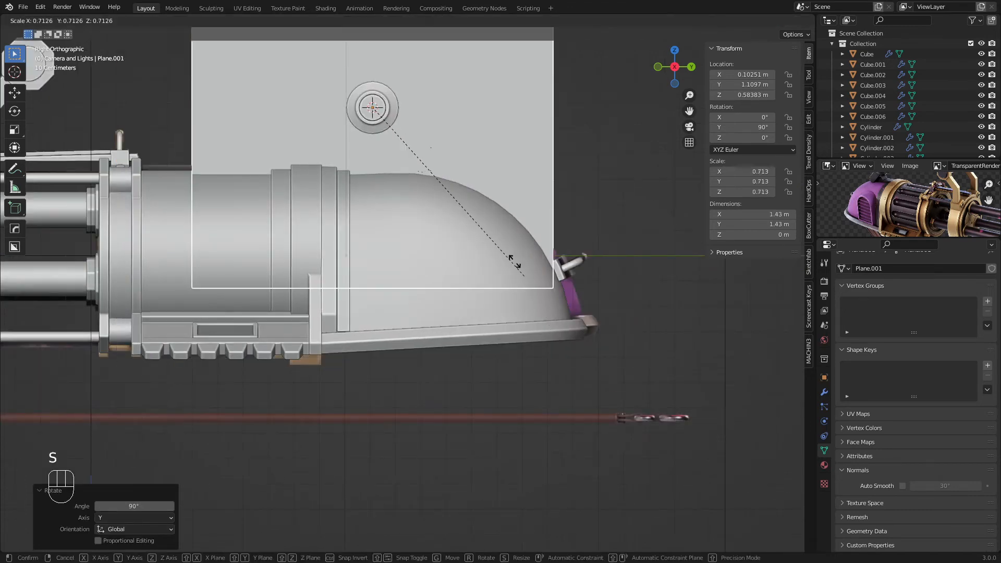
click(399, 144)
key(g)
click(430, 300)
key(z)
scroll(498, 284, up, 3)
Step: Fit the plane to the reference vent's width by scaling it to 0.165 and shifting it about -0.006 m along Y
key(s)
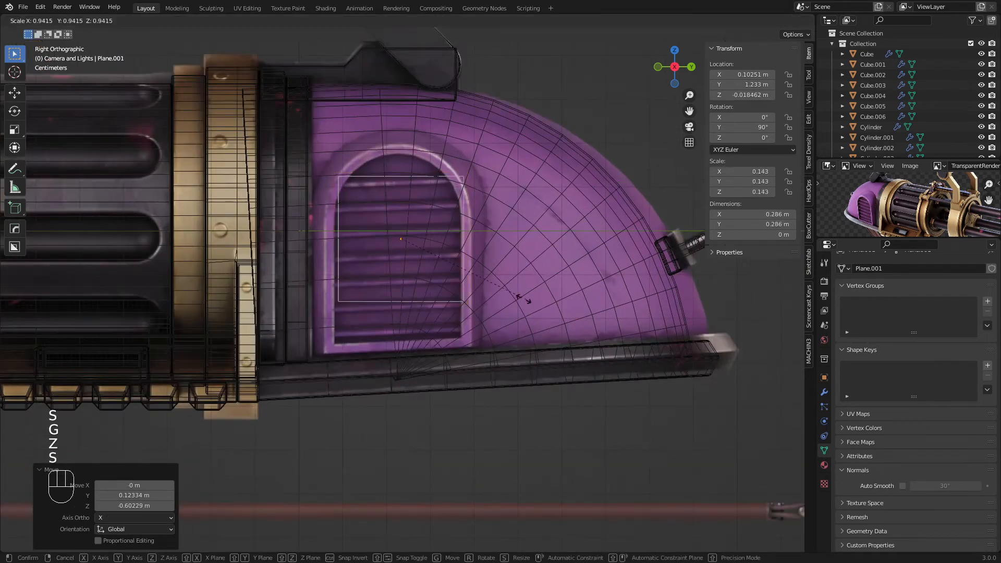
click(553, 312)
key(g)
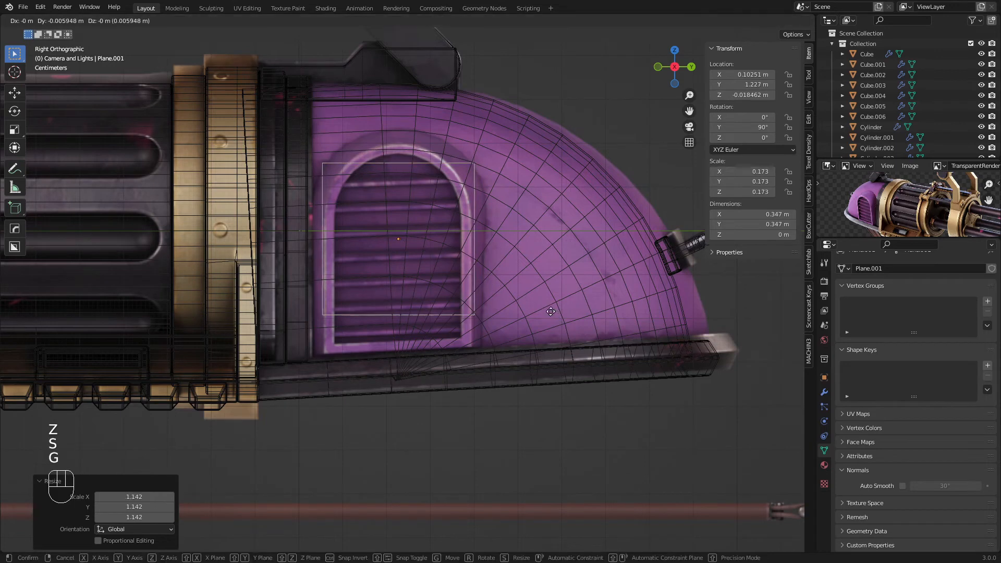
click(550, 311)
key(s)
click(542, 309)
Step: Move the plane's upper and lower edges along Z to match the top and base of the reference vent
key(Tab)
key(g)
key(z)
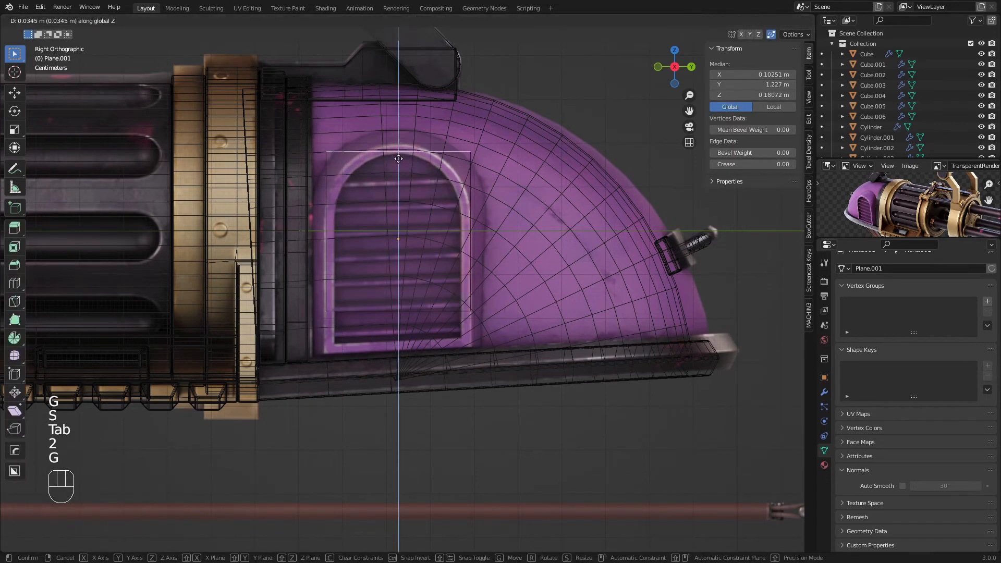
click(398, 151)
key(2)
click(394, 312)
key(g)
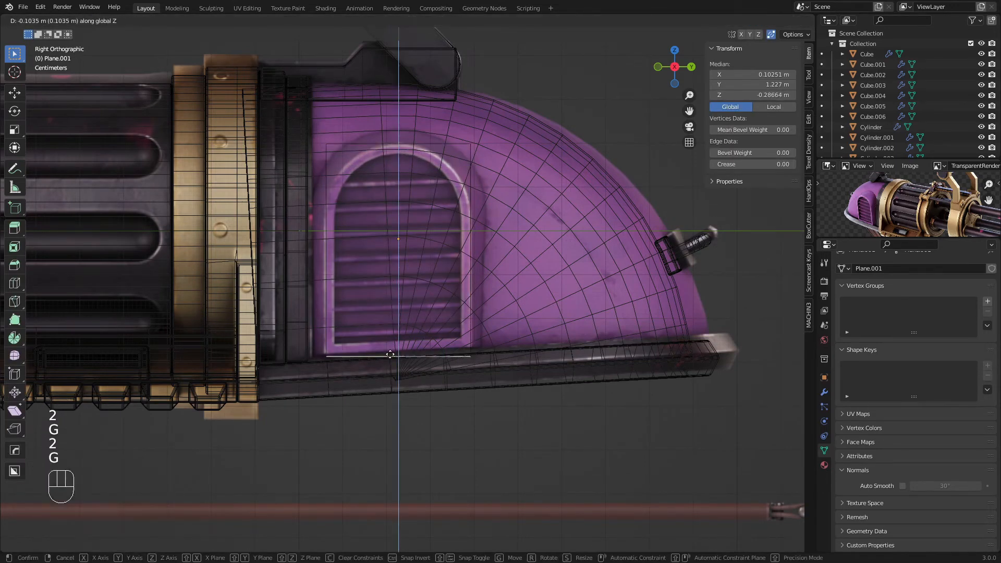
click(390, 349)
Step: Apply the plane's scale and bevel its two upper corner vertices 0.232 m with 13 segments into an arch
key(1)
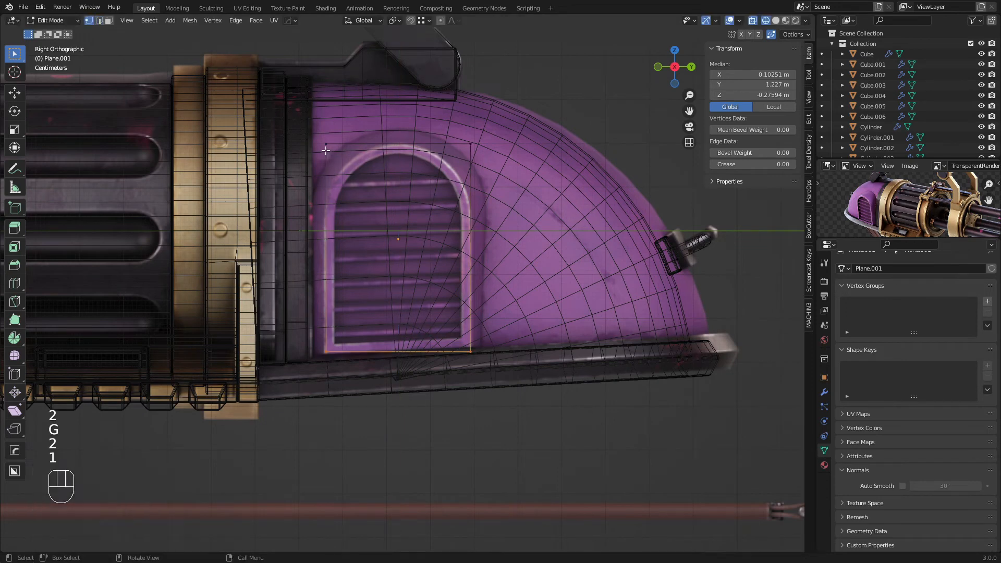
click(328, 146)
shift+click(479, 151)
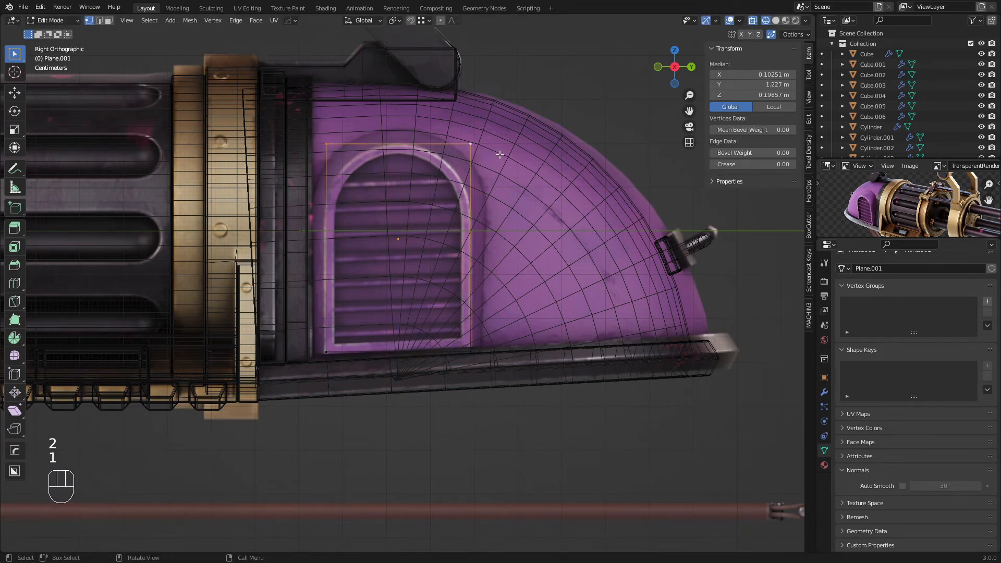
key(Tab)
key(ctrl+a)
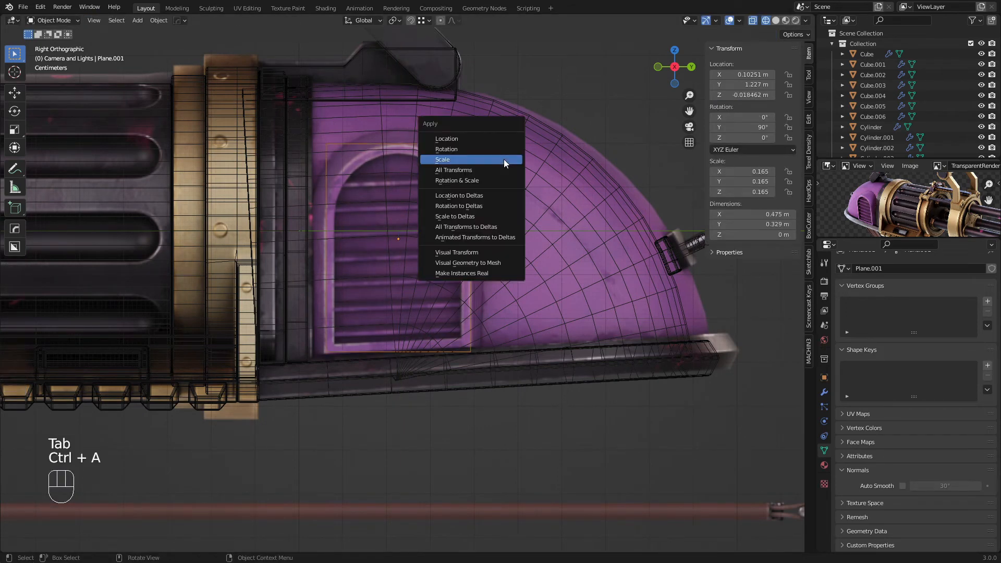
click(504, 158)
key(Tab)
key(ctrl+shift+b)
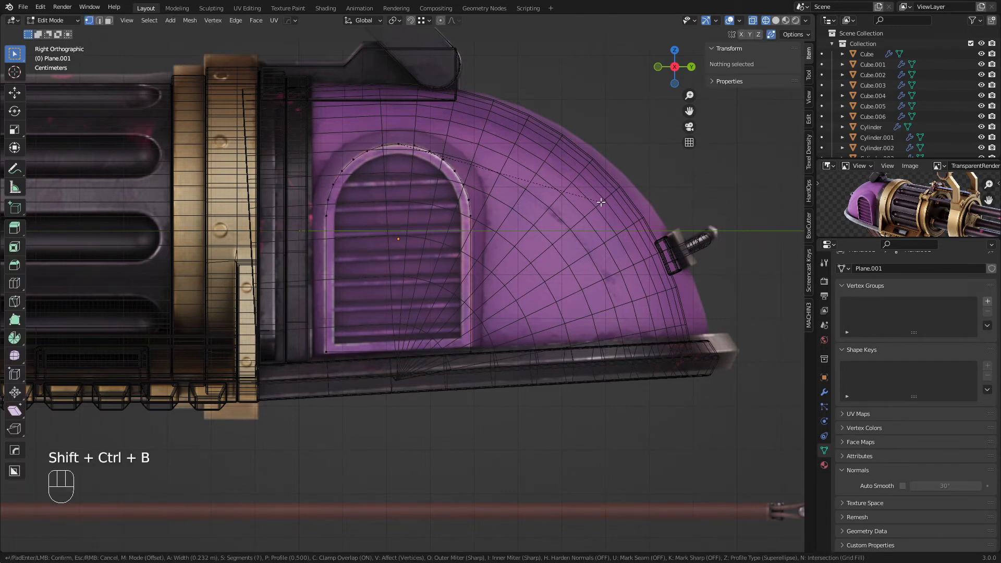
scroll(602, 202, up, 3)
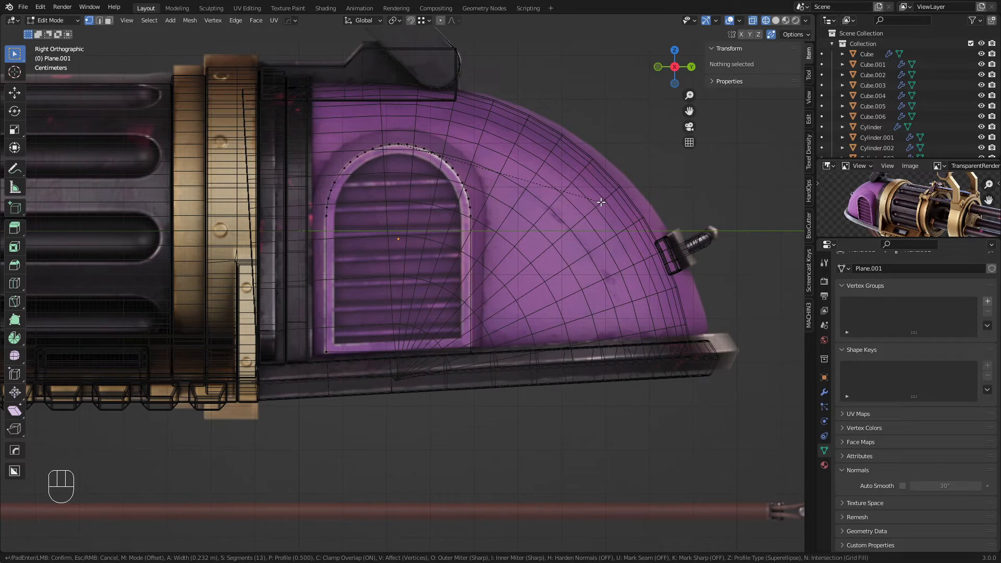
click(602, 203)
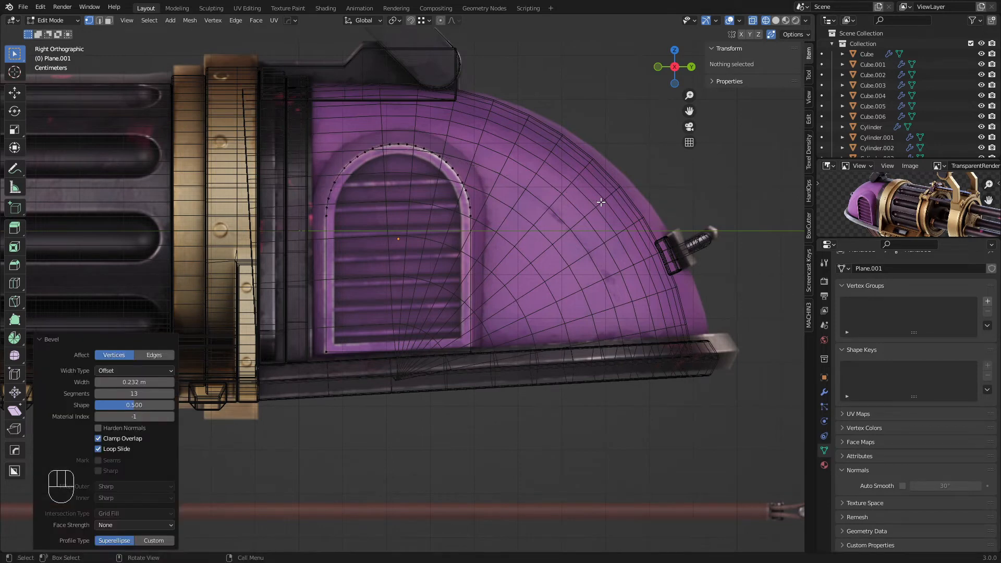
Step: Merge the arched plane's overlapping vertices by distance
key(z)
scroll(496, 224, down, 4)
mouse_move(496, 223)
middle_down()
mouse_move(459, 245)
mouse_move(399, 215)
mouse_move(408, 255)
middle_up()
key(1)
key(a)
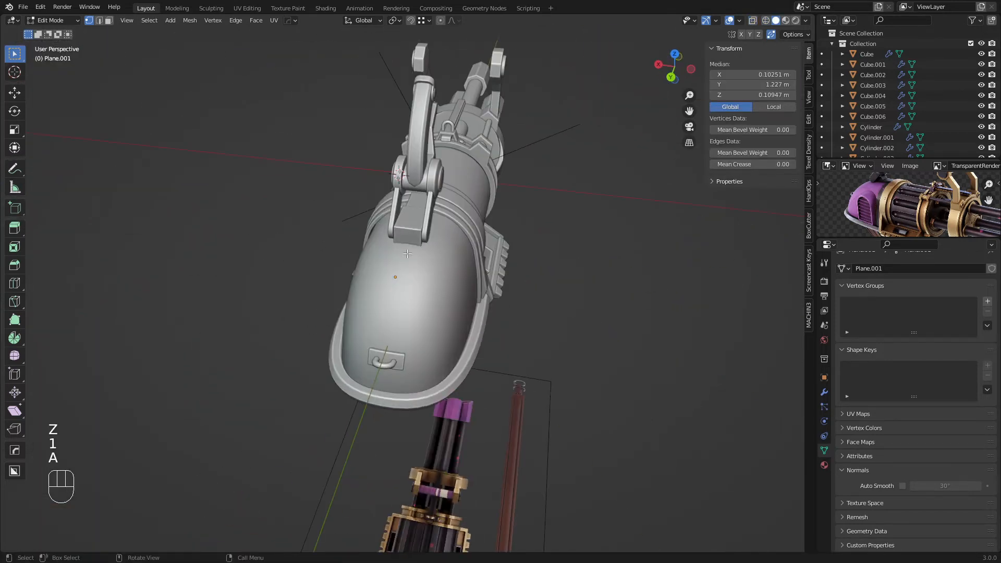
right_click(468, 263)
mouse_move(468, 263)
click(522, 301)
Step: Move the arched face 0.31142 m along X to the outside of the rear shell
key(z)
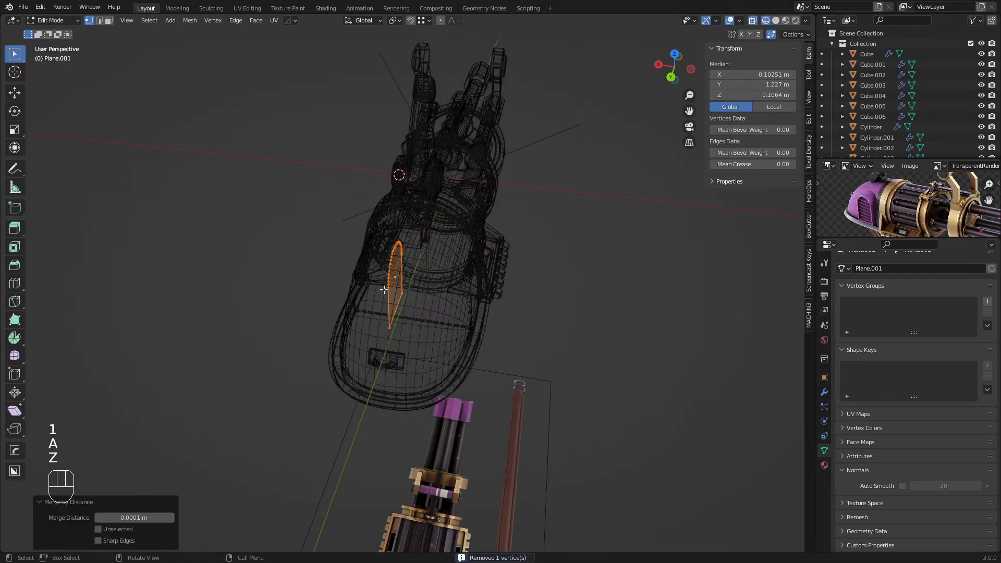
key(g)
click(357, 291)
key(z)
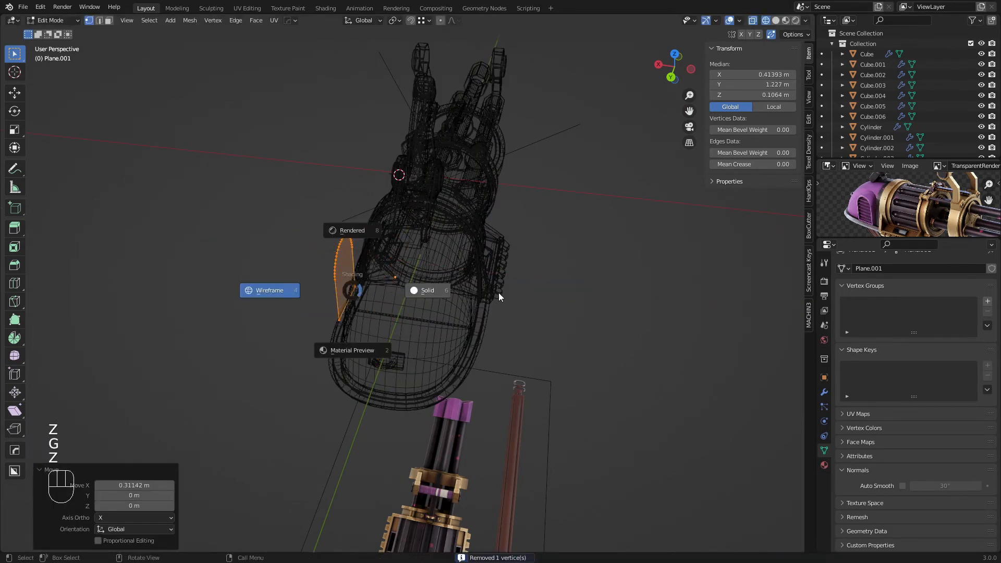
mouse_move(417, 290)
middle_down()
mouse_move(443, 289)
mouse_move(433, 287)
middle_up()
mouse_move(433, 287)
middle_down()
mouse_move(526, 279)
mouse_move(533, 262)
middle_up()
Step: Extrude the arched face -0.1557 m along its normal into the rear shell
key(KP_1)
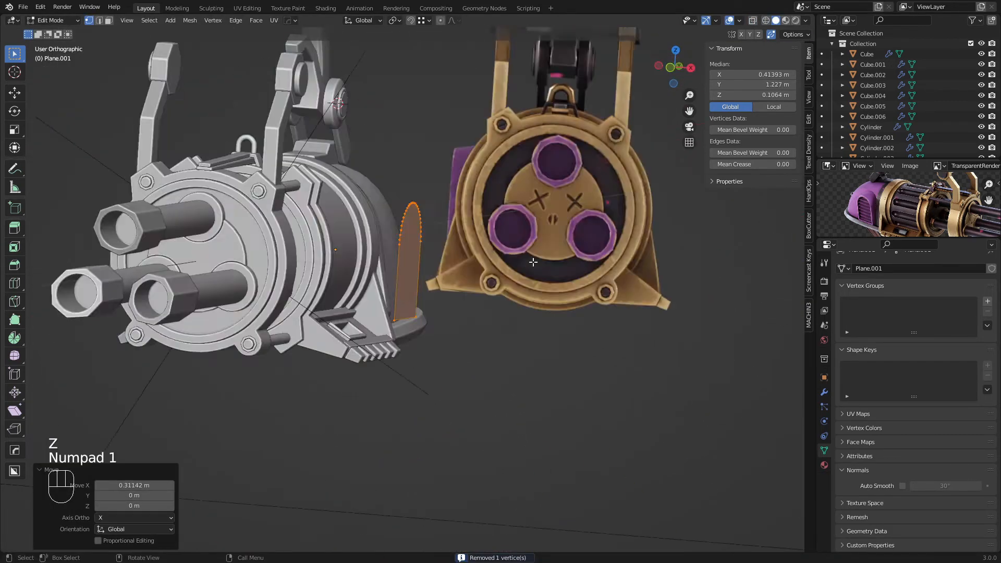
key(KP_3)
key(shift+z)
scroll(431, 253, up, 3)
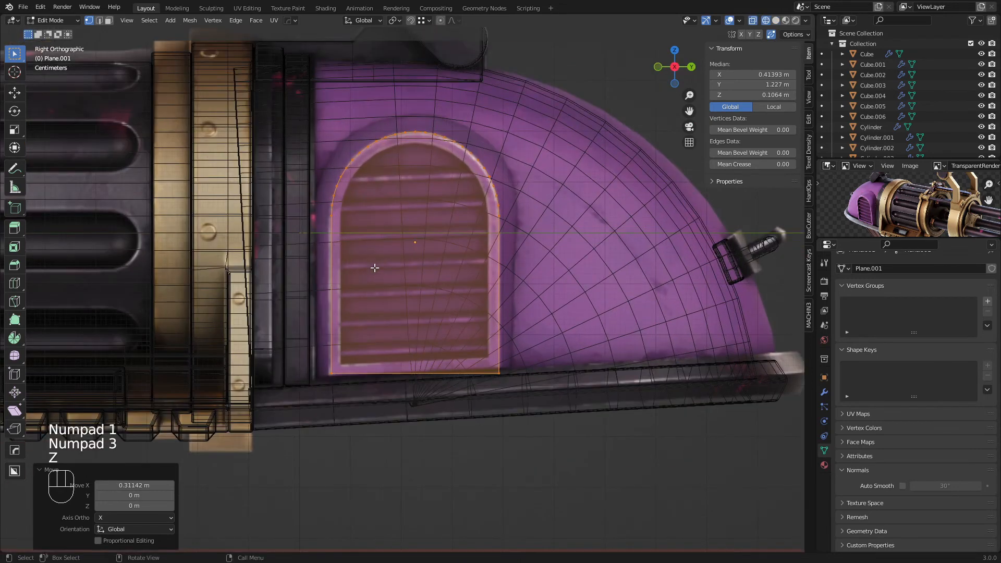
shift+middle_drag(461, 231, 381, 235)
scroll(381, 229, up, 2)
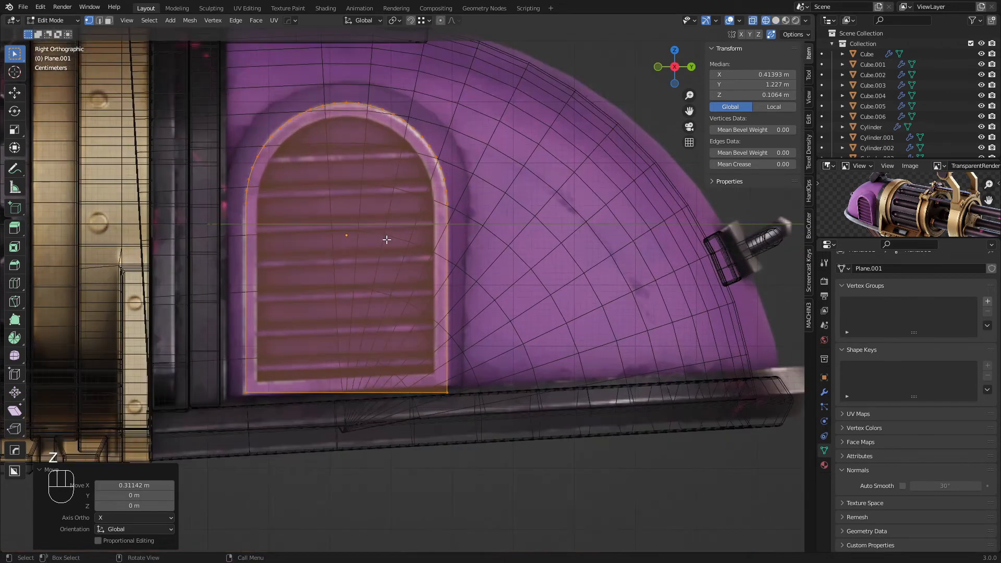
key(3)
click(354, 225)
key(a)
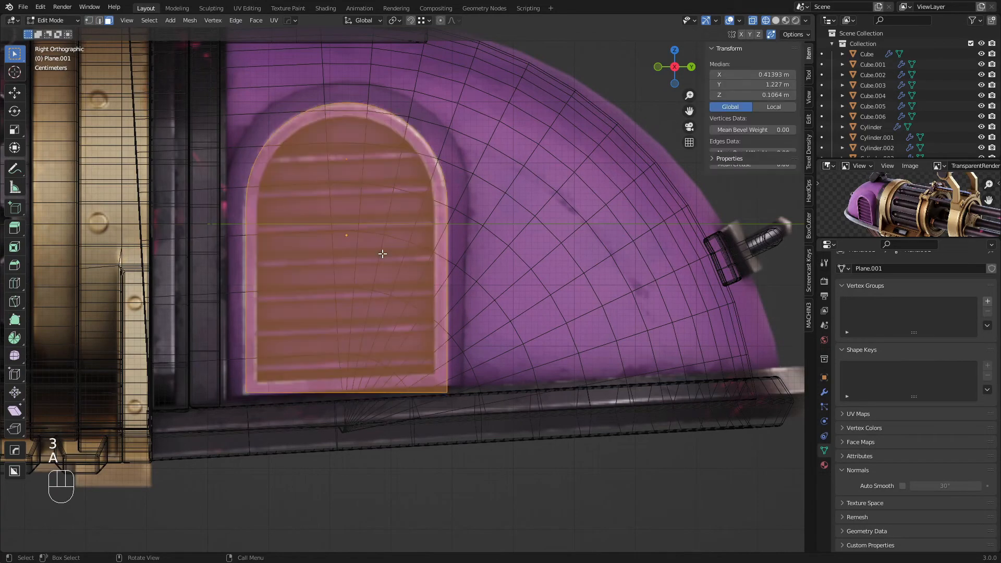
middle_drag(377, 249, 455, 269)
key(z)
key(e)
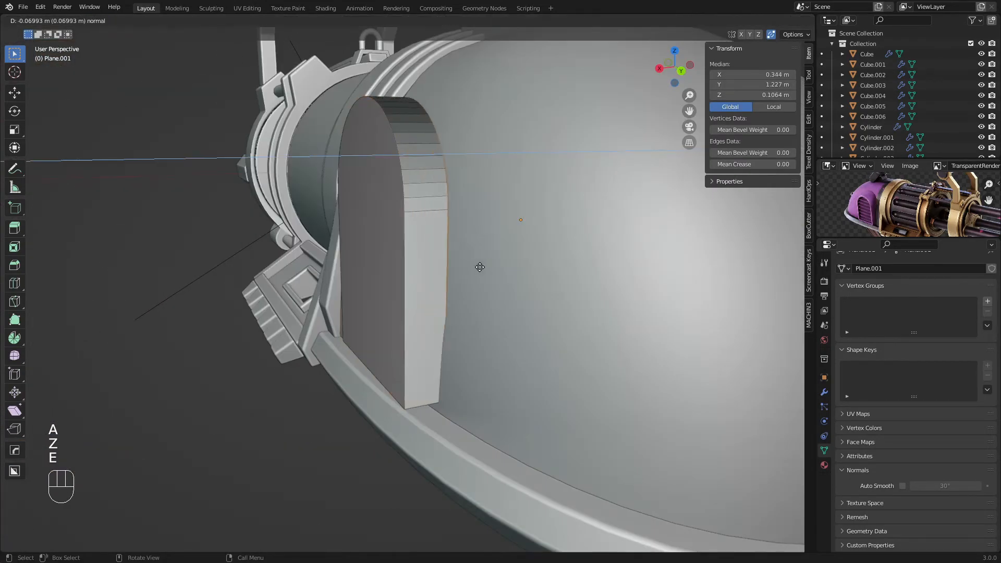
click(524, 266)
Step: Scale the extruded inner face by 1.161 and raise it about 0.064 m along Z to line up the vent's base
middle_drag(524, 266, 483, 246)
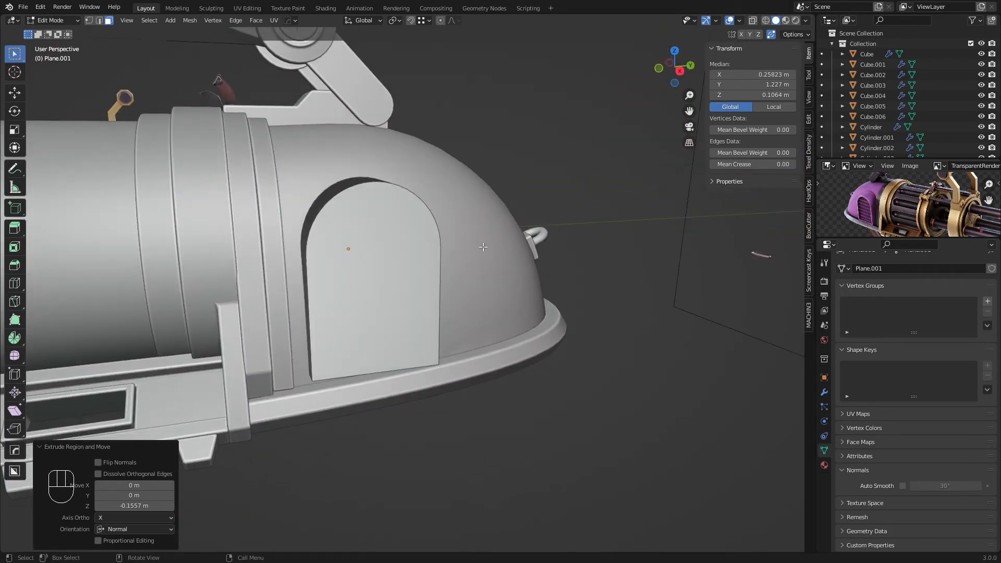
key(KP_1)
key(KP_3)
scroll(482, 248, up, 3)
key(z)
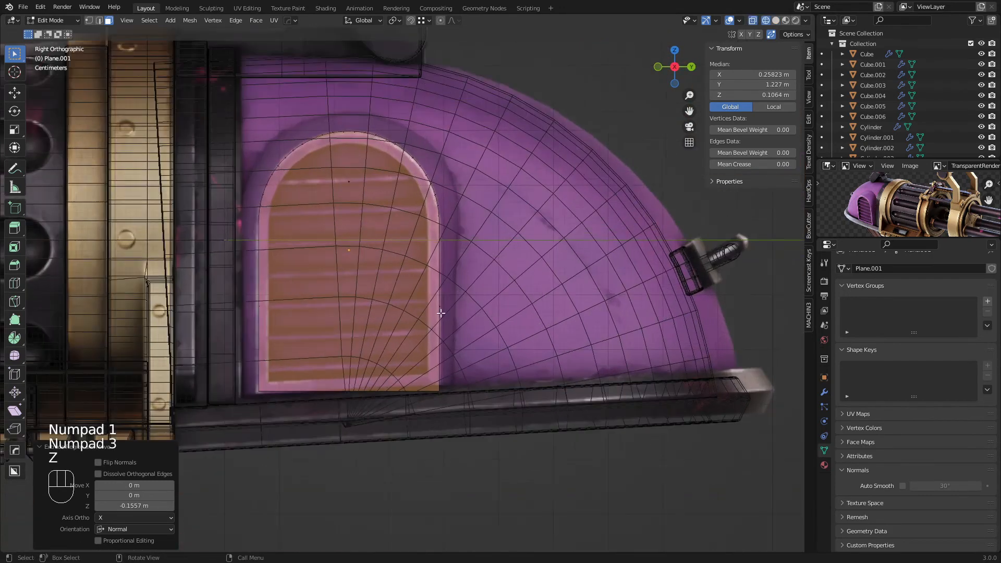
key(s)
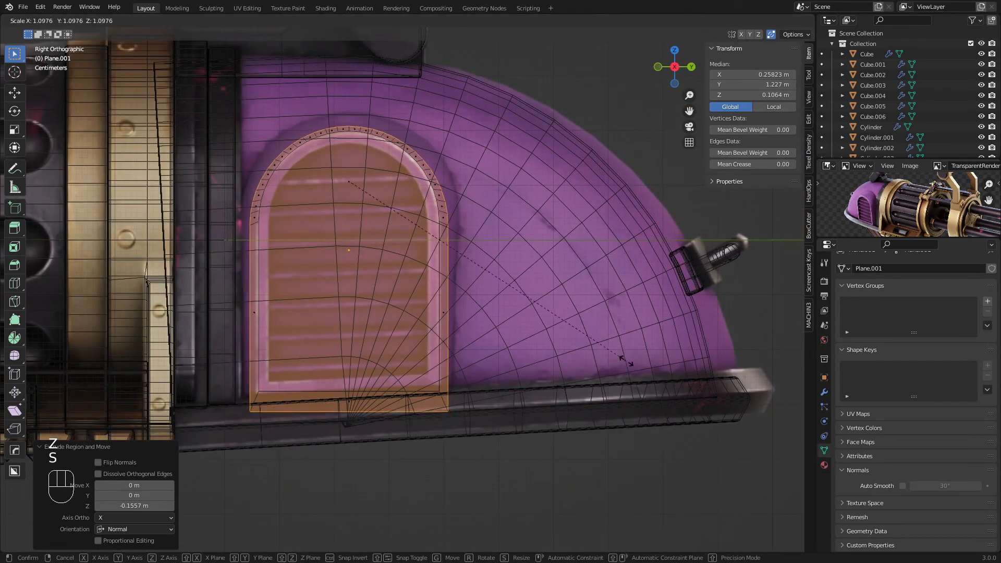
click(641, 366)
key(g)
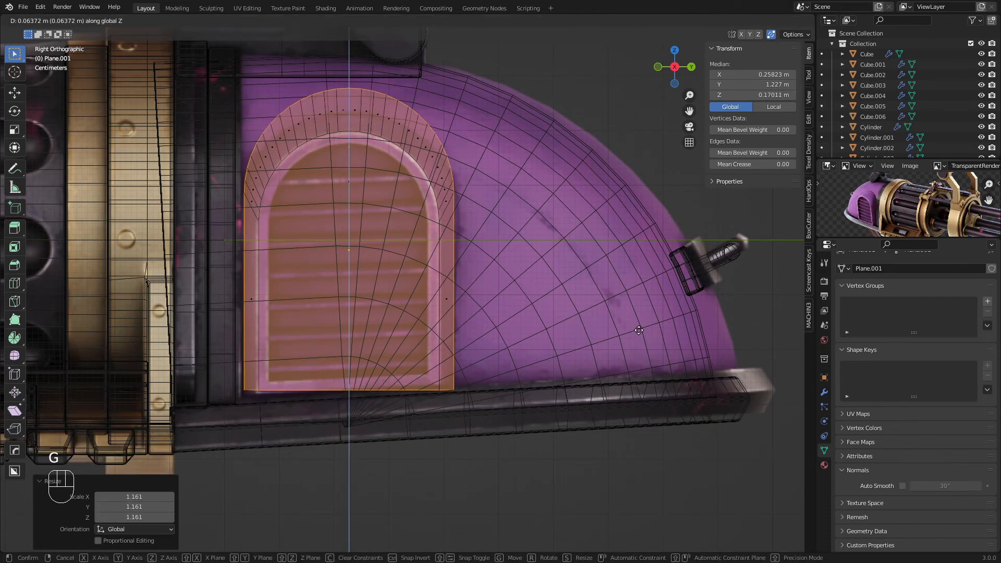
click(638, 331)
Step: Select the inner face's arch vertices and lower them about 0.045 m along Z to follow the reference's outer vent outline
key(1)
key(a)
key(a)
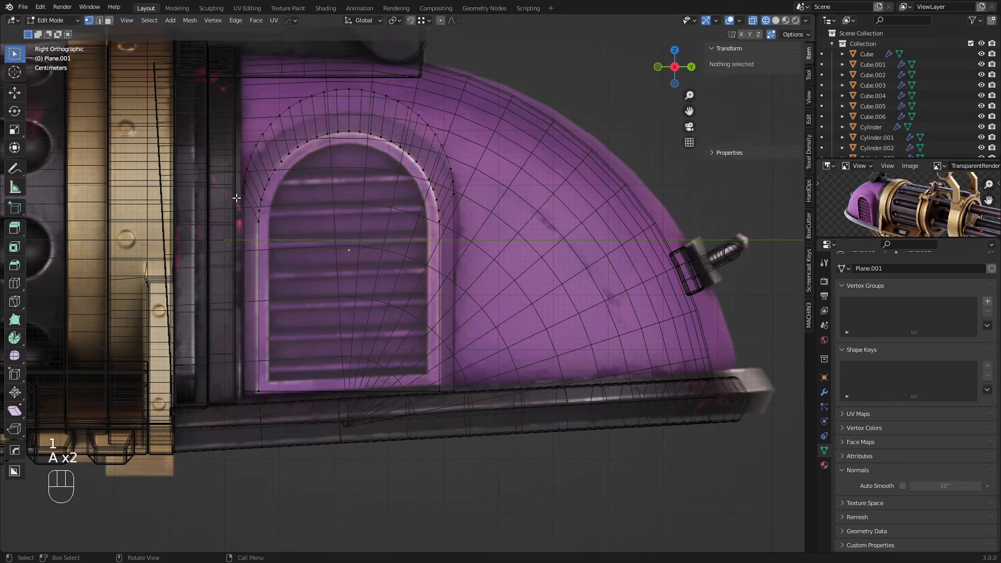
key(c)
mouse_move(224, 193)
mouse_down()
mouse_move(242, 142)
mouse_move(358, 78)
mouse_move(456, 127)
mouse_up()
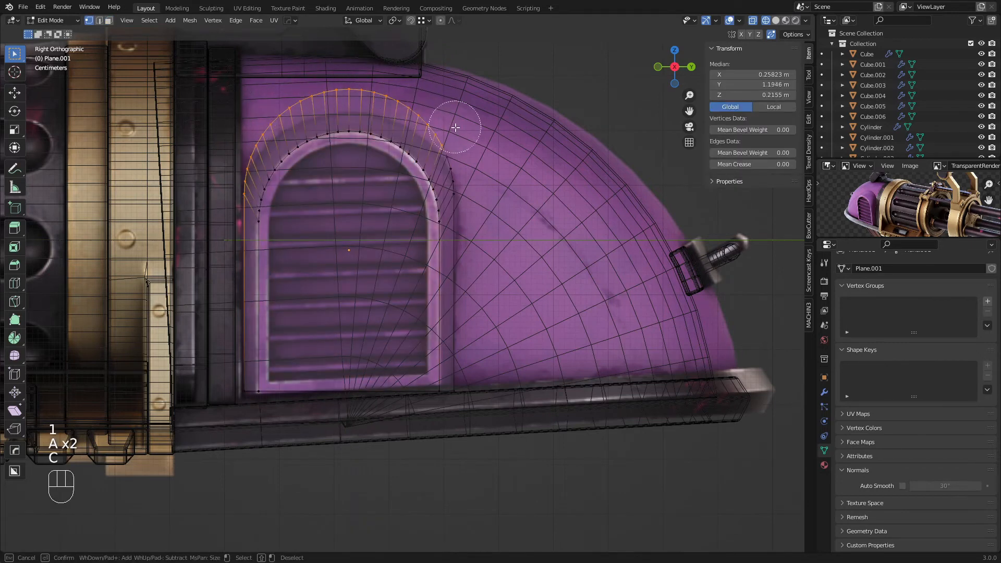
right_click(464, 178)
key(g)
key(z)
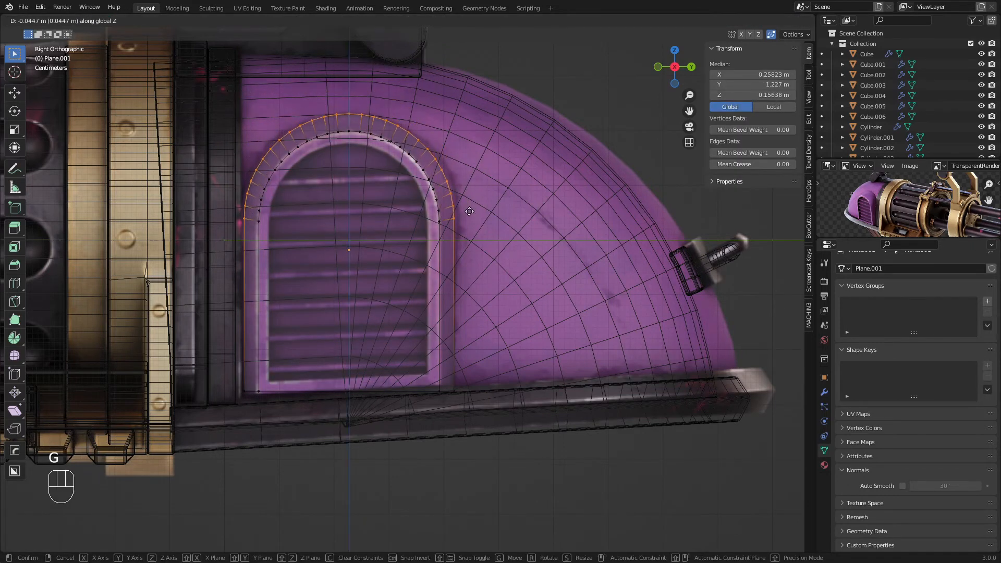
click(469, 211)
Step: Compare the vent block with the top-view reference and inspect how it meets the rear shell
key(z)
mouse_move(404, 207)
middle_down()
mouse_move(339, 211)
mouse_move(440, 256)
mouse_move(356, 229)
mouse_move(325, 183)
mouse_move(318, 192)
middle_up()
key(Tab)
key(a)
key(a)
click(357, 228)
key(KP_7)
key(Tab)
key(z)
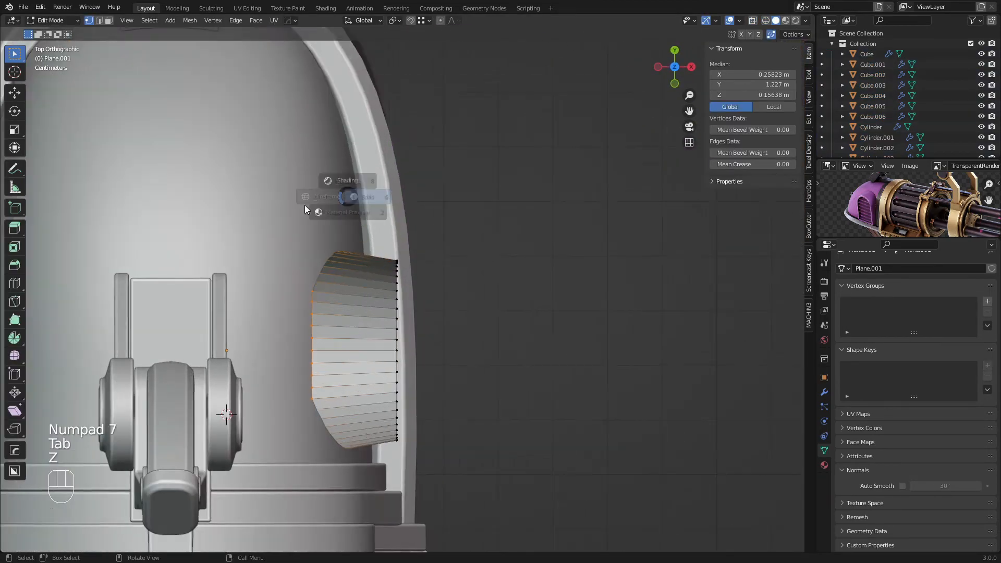
key(a)
scroll(290, 242, down, 3)
shift+middle_drag(313, 252, 421, 224)
scroll(425, 224, up, 2)
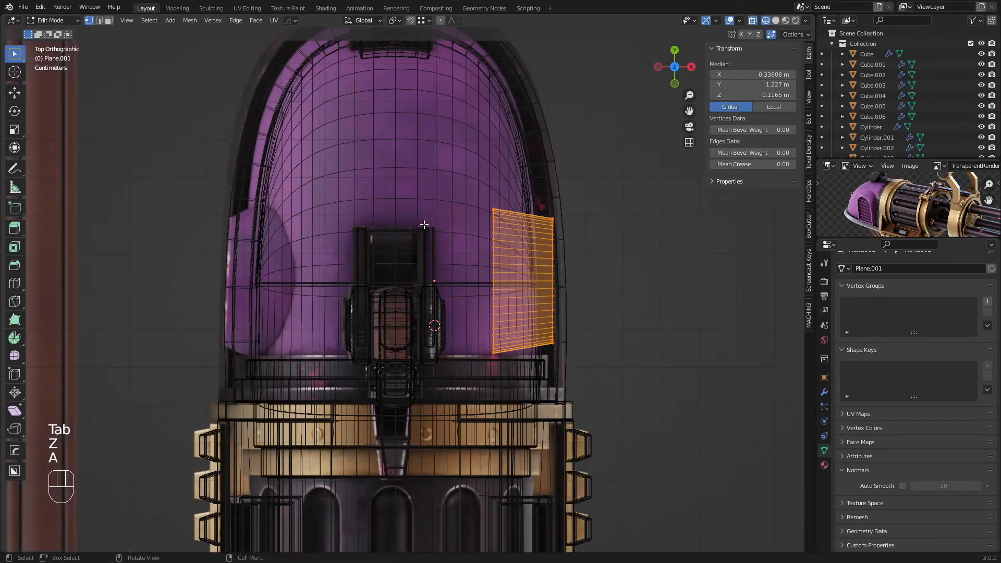
shift+middle_drag(556, 237, 520, 245)
scroll(504, 259, up, 1)
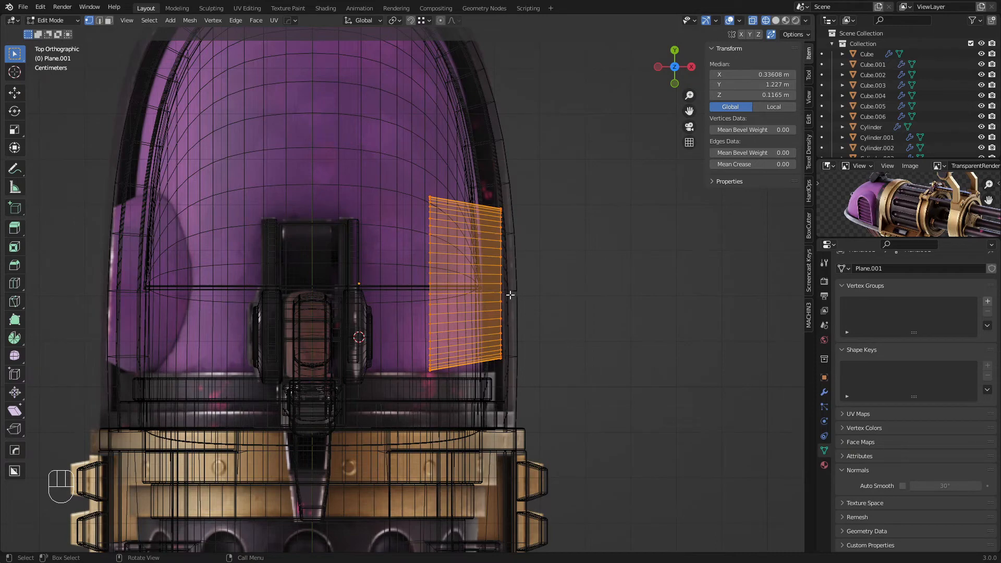
key(a)
key(z)
key(Tab)
mouse_move(428, 219)
middle_down()
mouse_move(386, 187)
mouse_move(333, 188)
middle_up()
Step: Recalculate the normals of the whole vent housing mesh to face outside
key(a)
key(a)
mouse_move(435, 290)
middle_down()
mouse_move(378, 280)
mouse_move(376, 266)
mouse_move(397, 286)
middle_up()
click(378, 280)
key(Tab)
scroll(378, 280, up, 3)
key(a)
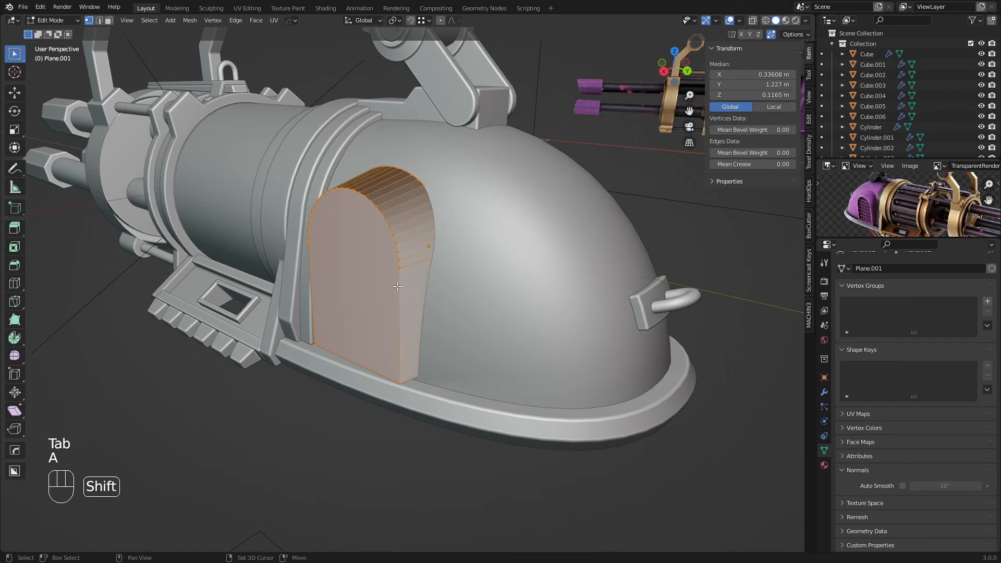
key(shift+n)
key(Tab)
key(a)
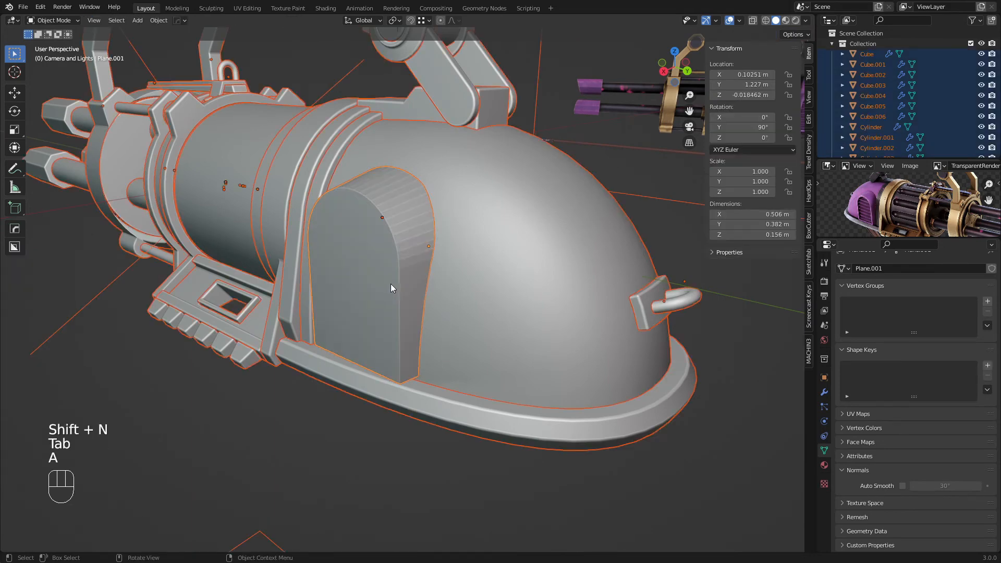
key(a)
Step: Inset the housing's arched front face by about 0.022 m and extrude it about -0.029 m inward to form a recess
key(Tab)
key(3)
click(377, 279)
scroll(399, 284, up, 2)
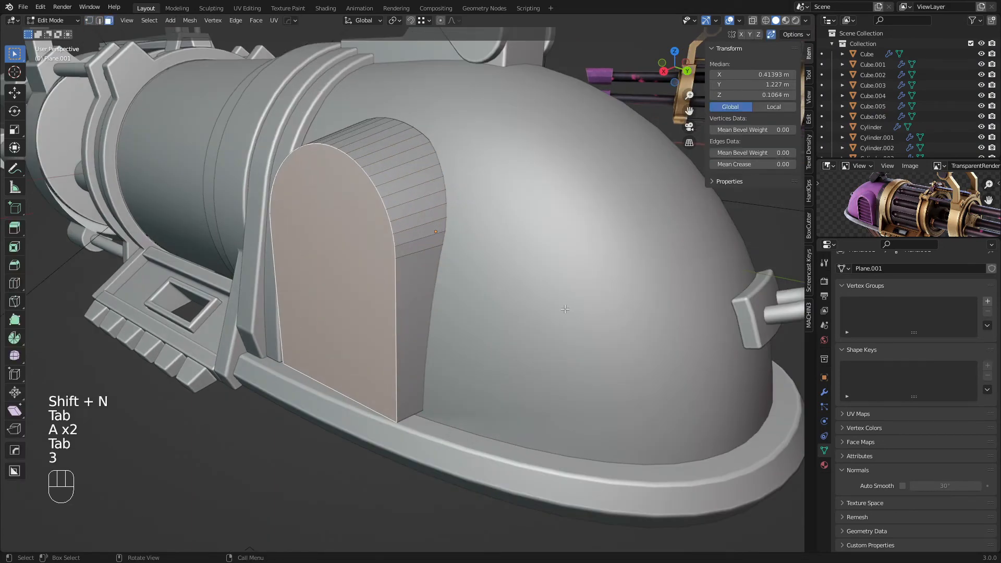
key(i)
click(549, 311)
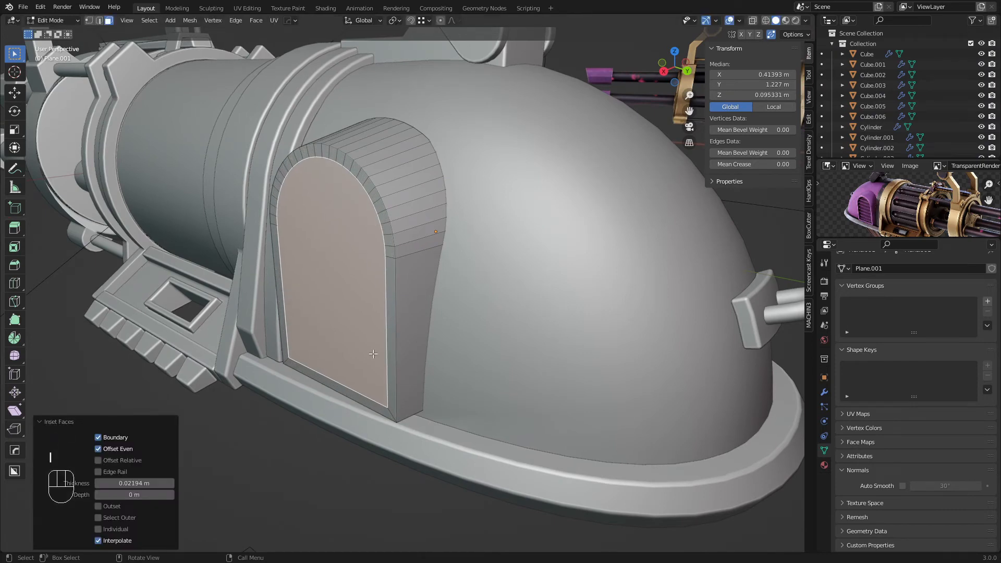
key(e)
click(408, 352)
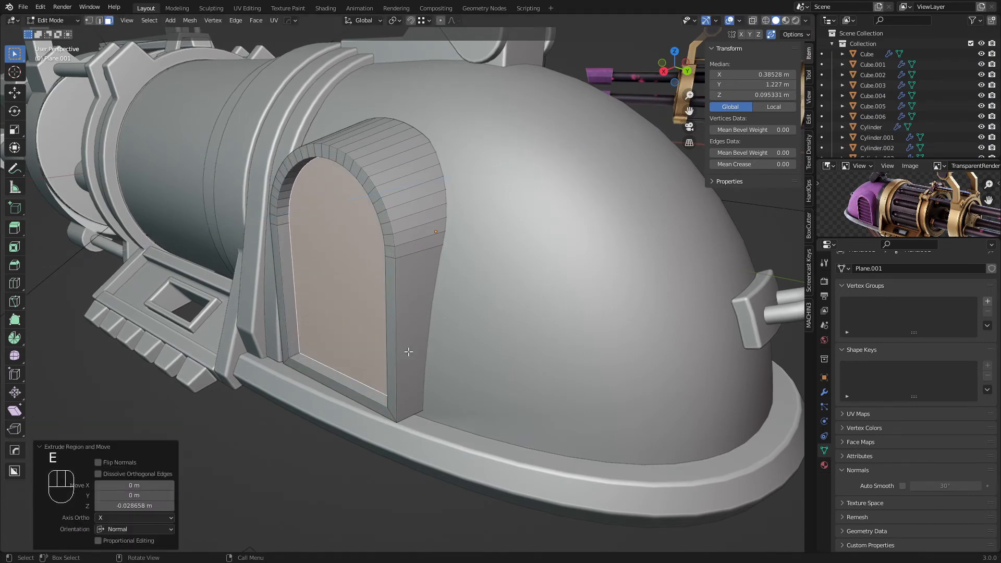
Step: Apply smooth shading to the arched vent housing
key(Tab)
key(a)
key(a)
key(a)
key(a)
scroll(391, 324, down, 6)
middle_drag(384, 310, 438, 282)
scroll(383, 267, up, 4)
click(382, 265)
middle_drag(382, 265, 303, 265)
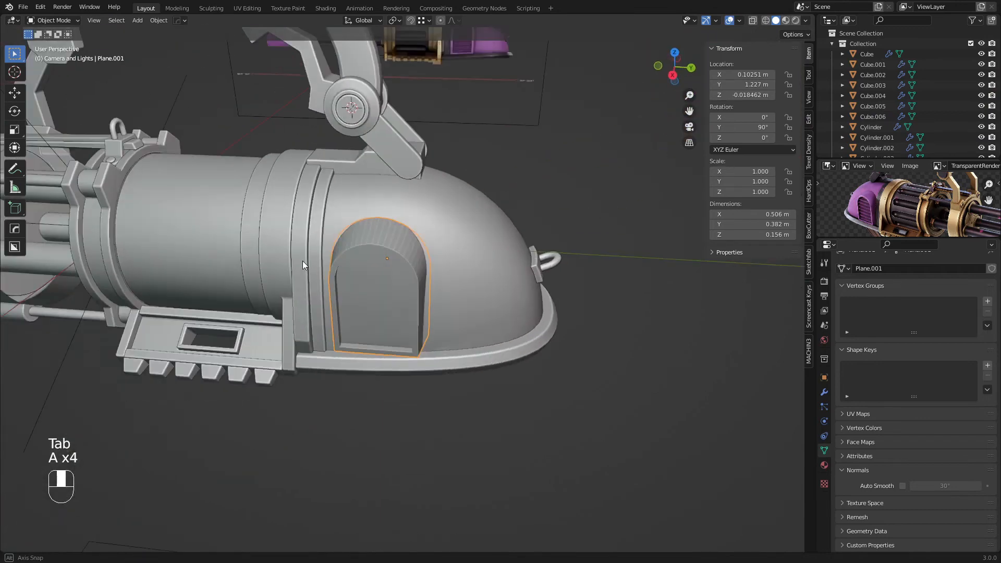
scroll(302, 261, up, 1)
right_click(392, 245)
click(392, 245)
middle_drag(392, 245, 355, 239)
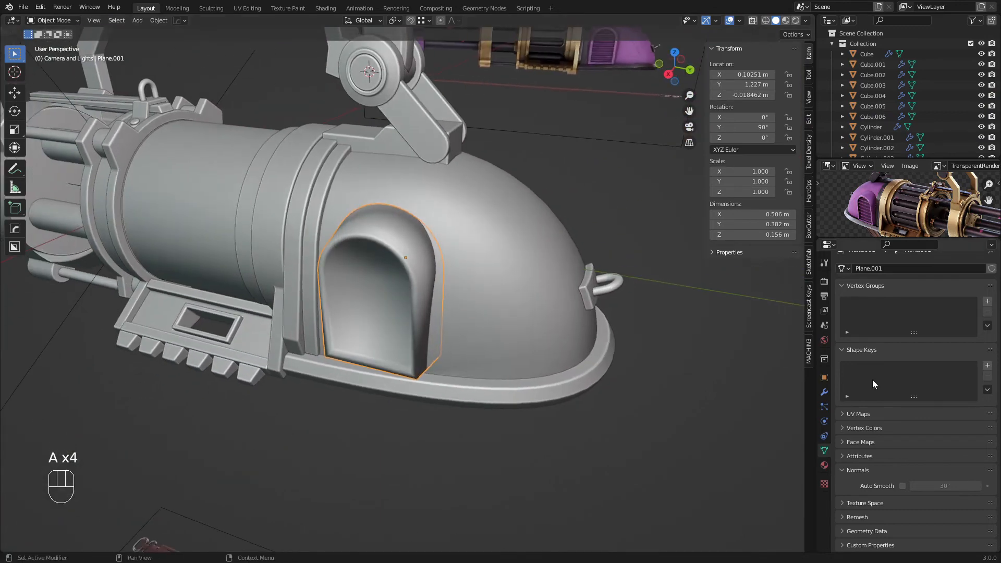
Step: Assign the housing's inner-end vertices buried in the rear shell to a new vertex group with weight 1.000
click(825, 390)
middle_drag(420, 213, 319, 198)
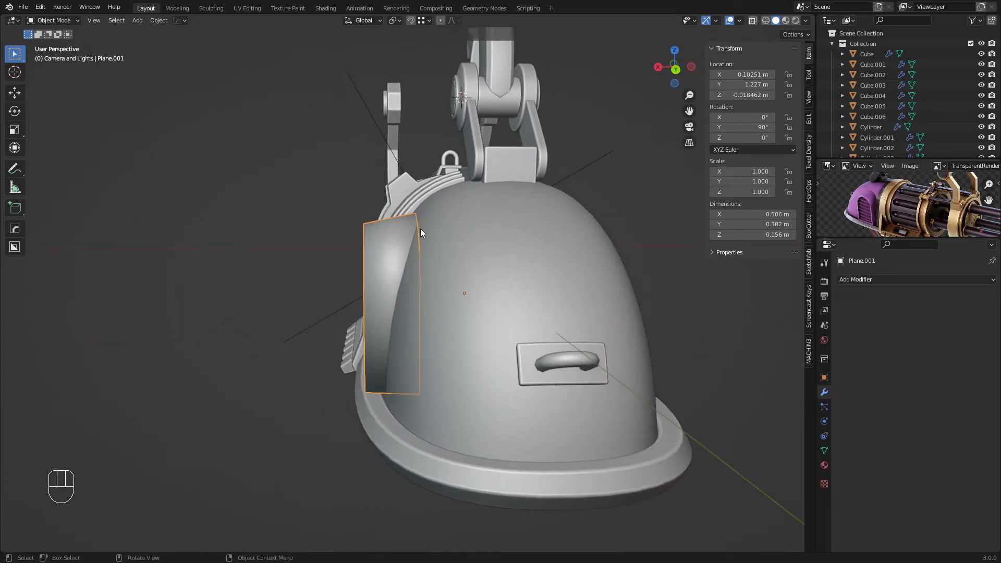
key(Tab)
key(shift+z)
middle_drag(414, 298, 386, 266)
key(1)
key(z)
key(a)
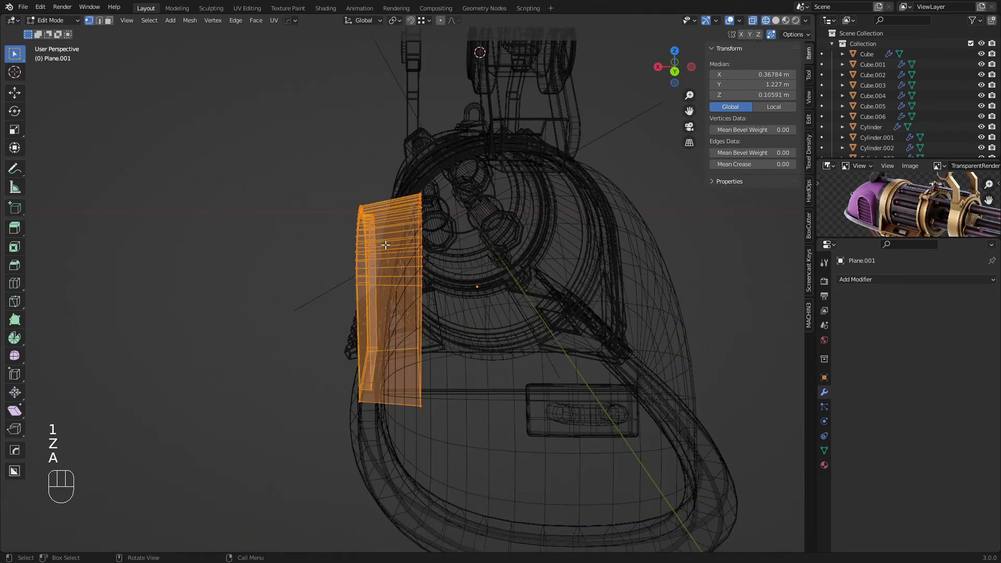
key(a)
key(b)
drag(403, 157, 489, 447)
middle_drag(489, 447, 379, 211)
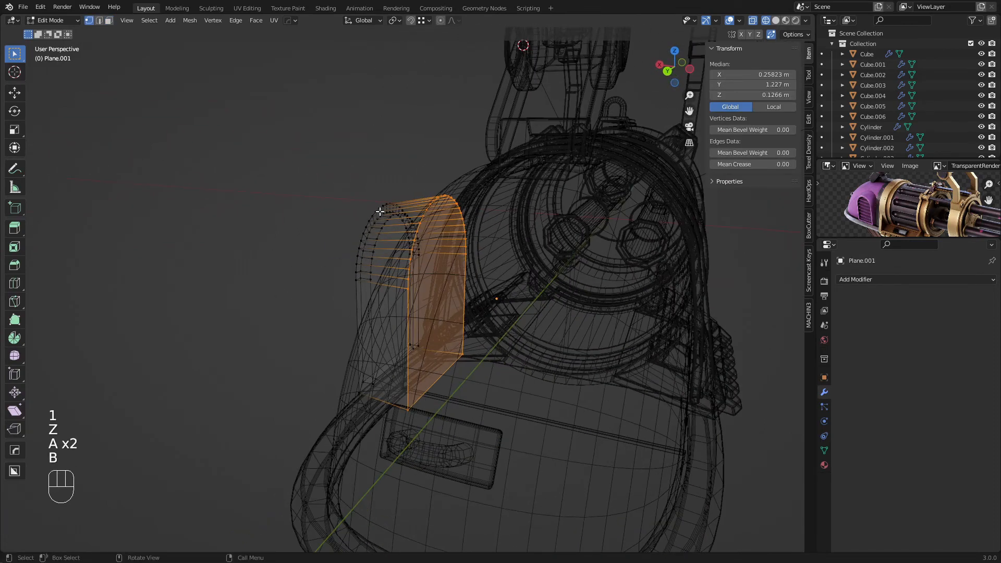
middle_drag(421, 261, 449, 263)
key(z)
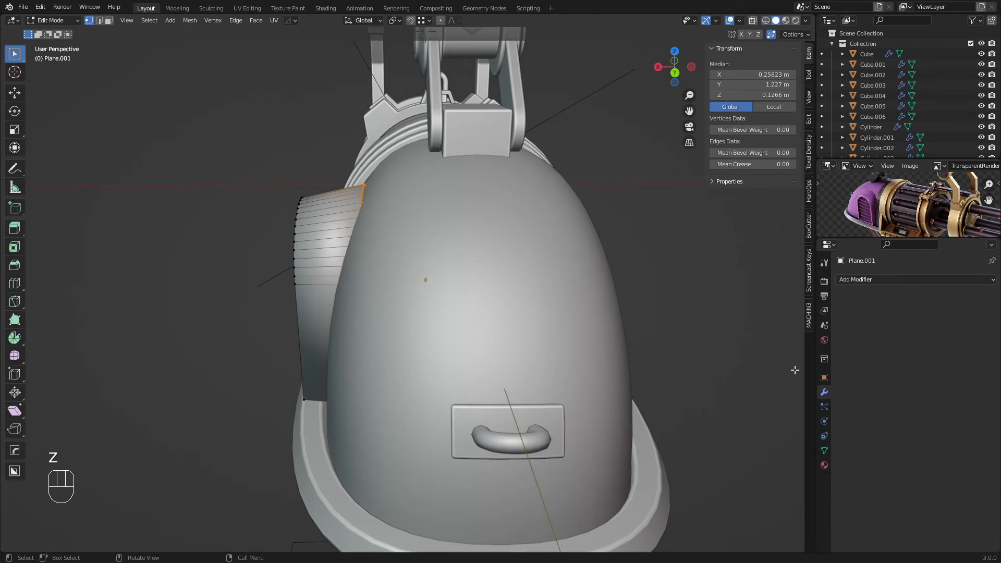
click(825, 451)
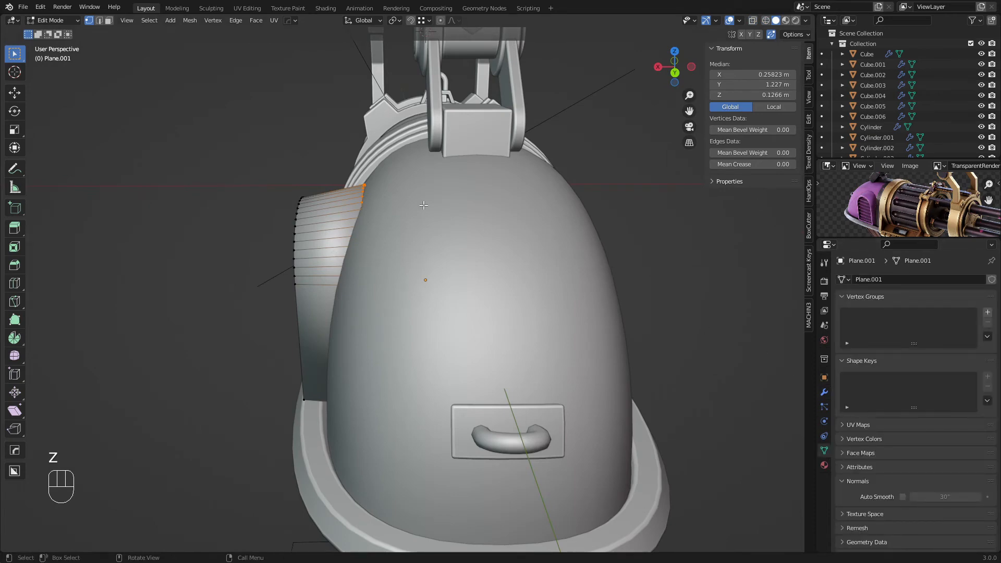
middle_drag(423, 205, 349, 218)
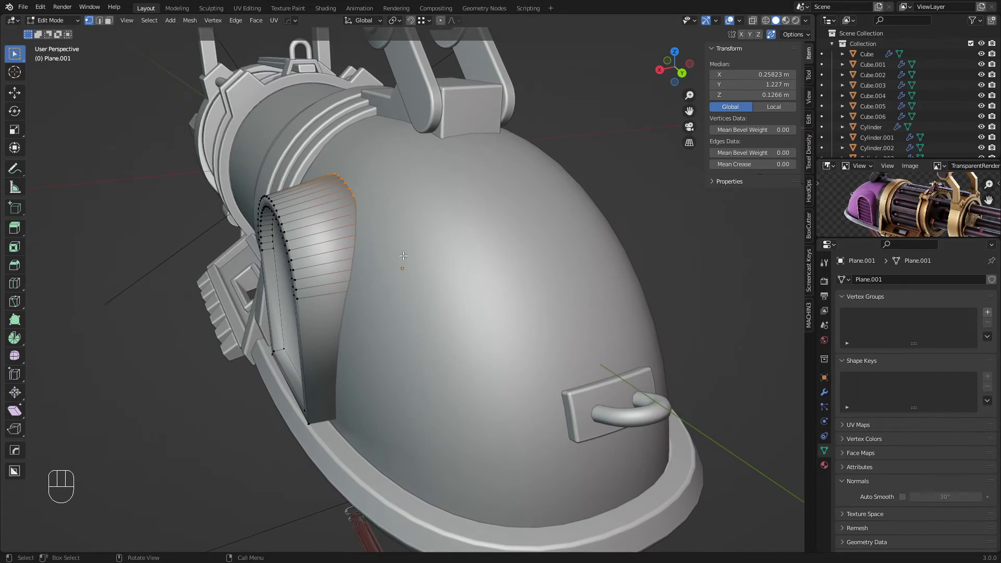
click(987, 313)
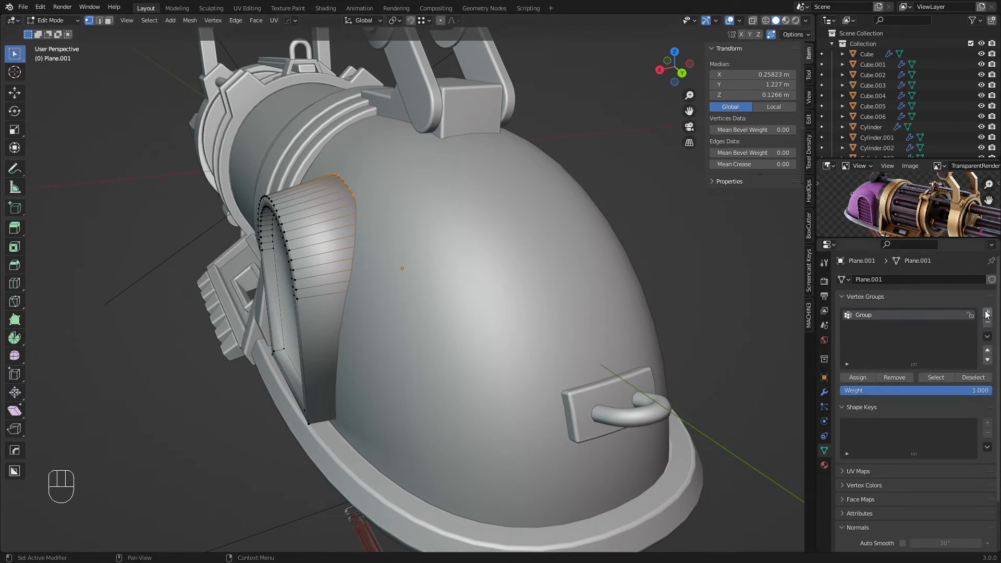
click(856, 378)
key(Tab)
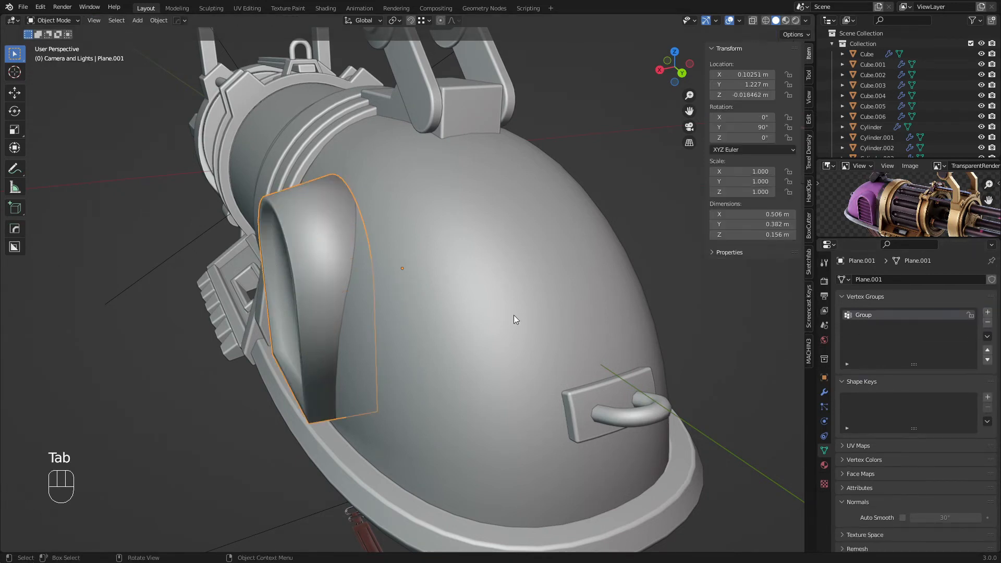
Step: Add a Shrinkwrap modifier to the housing, targeting the rear shell NurbsPath.001 and limited to the vertex group Group
click(825, 392)
click(853, 281)
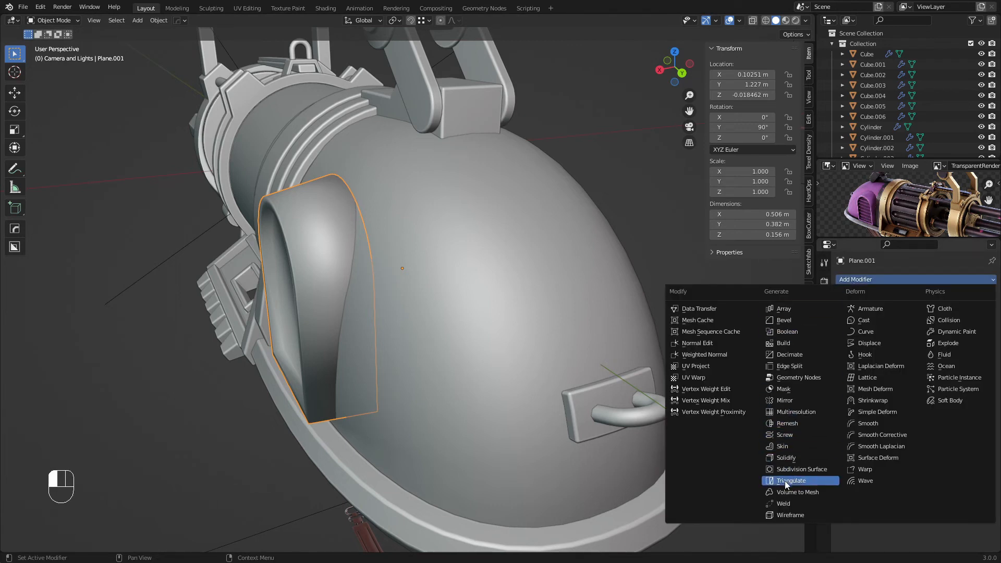
click(873, 400)
click(569, 314)
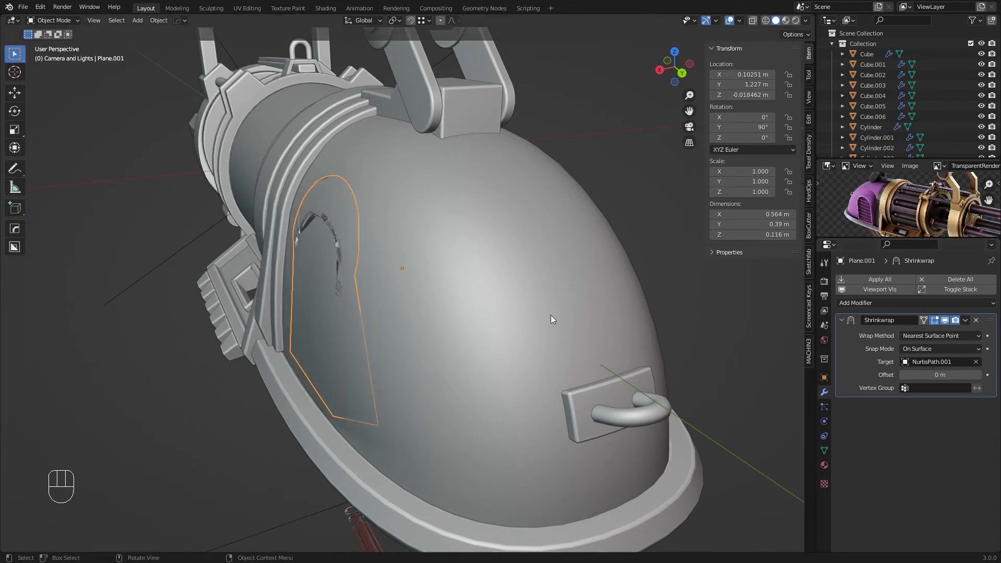
click(935, 386)
click(916, 404)
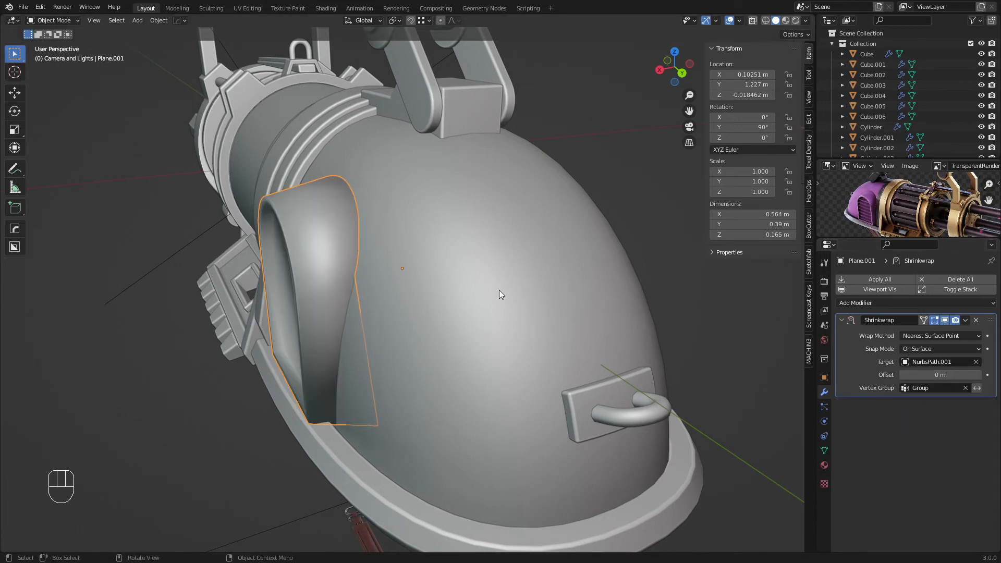
key(a)
key(a)
middle_drag(405, 295, 347, 284)
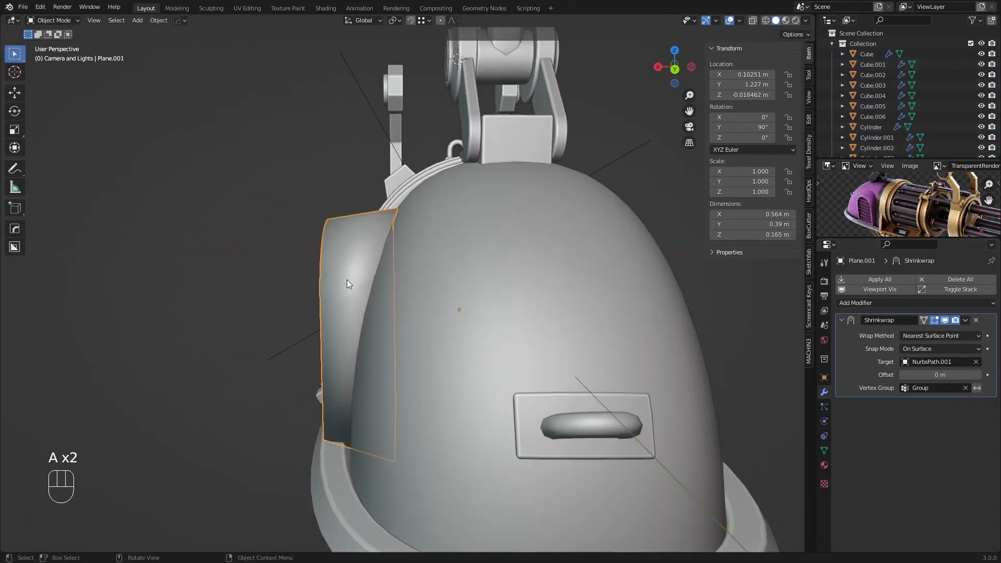
Step: Move the housing's lower inner vertices about 0.084 m in X and 0.021 m in Z in the back view
key(KP_3)
key(KP_1)
key(ctrl+KP_1)
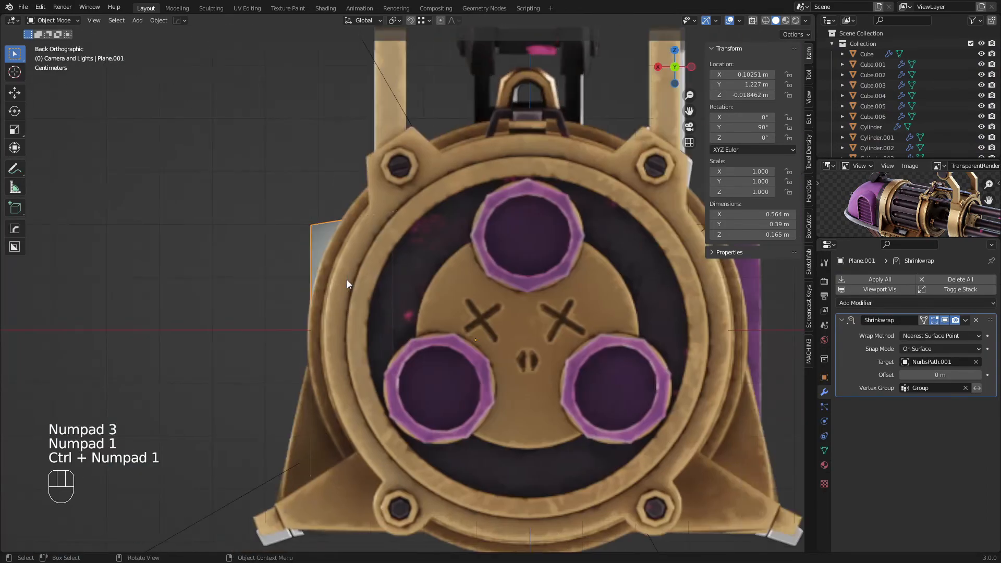
key(z)
key(a)
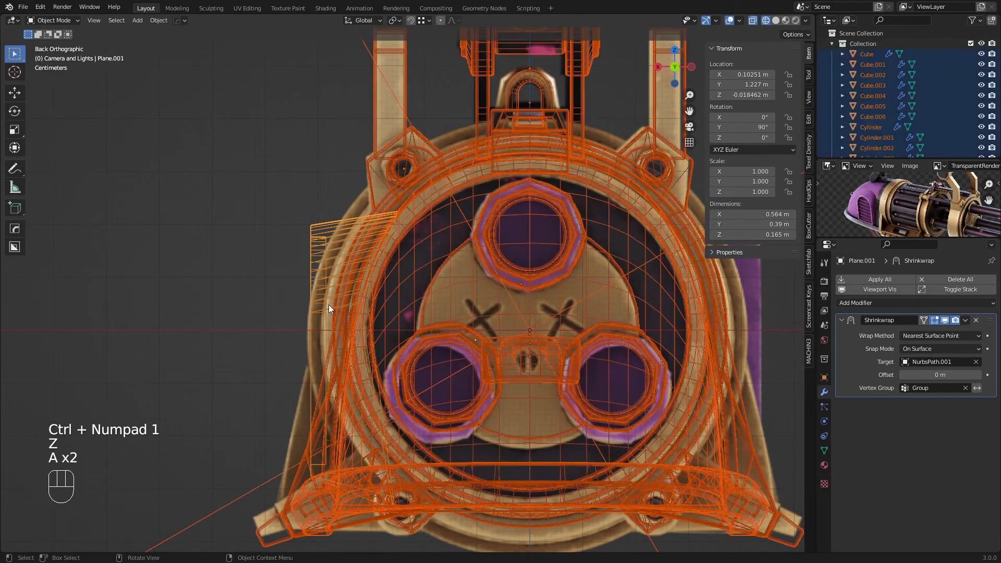
shift+middle_drag(317, 314, 417, 271)
key(Tab)
key(1)
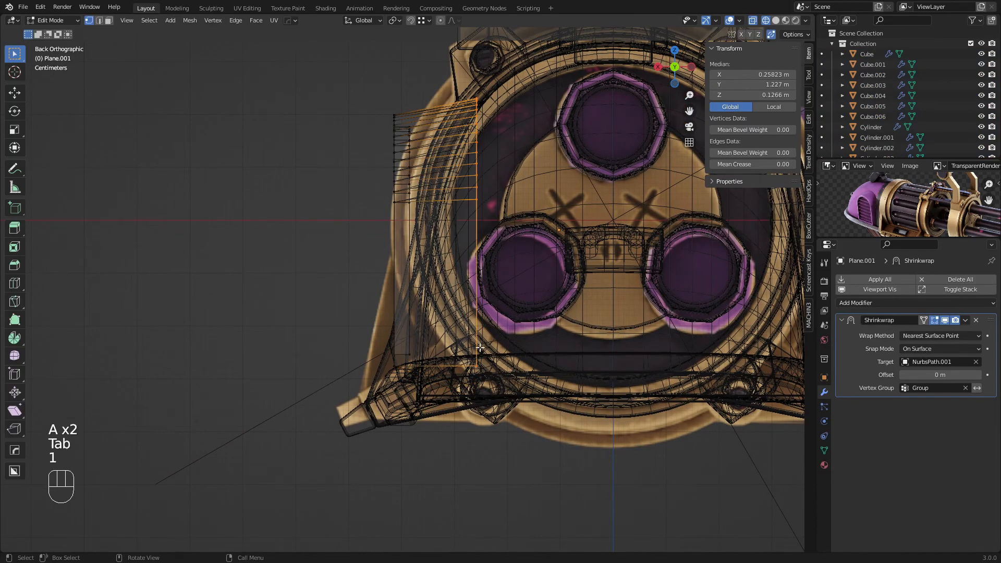
key(a)
key(a)
scroll(488, 360, up, 1)
key(c)
click(493, 379)
right_click(495, 380)
key(g)
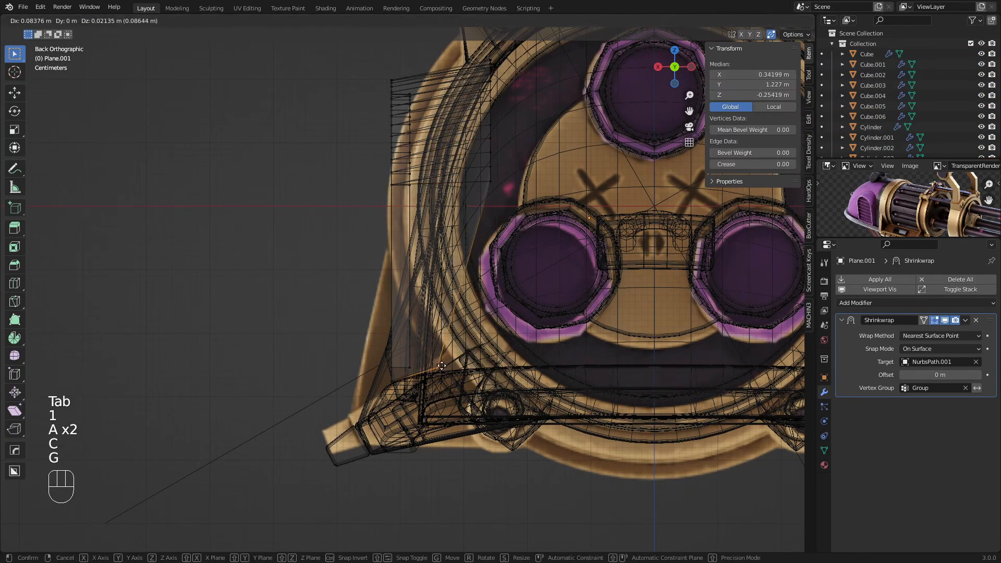
click(442, 367)
key(z)
key(Tab)
scroll(418, 271, down, 4)
key(a)
key(a)
middle_drag(418, 270, 501, 291)
key(z)
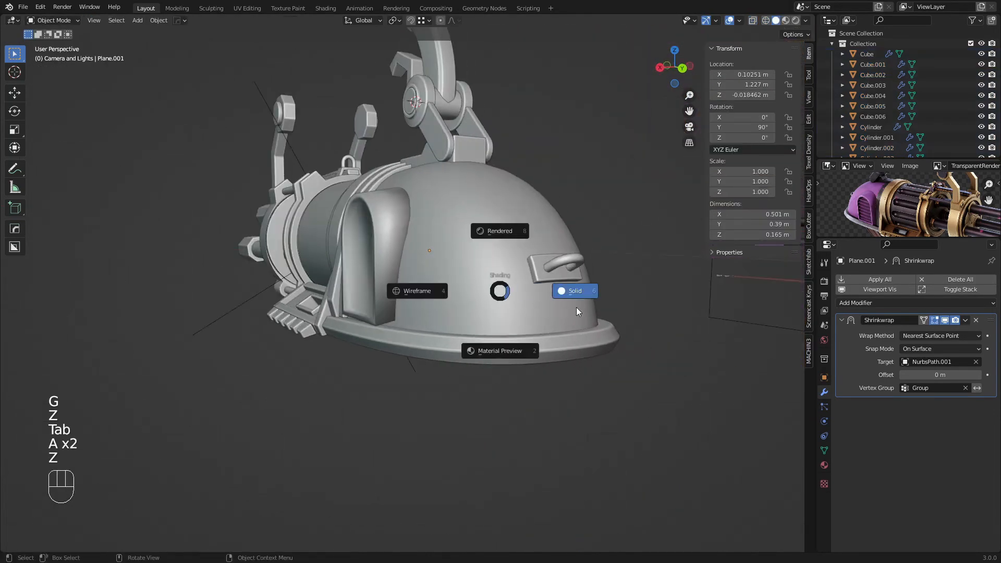
scroll(416, 288, up, 3)
Step: Reposition the housing's upper inner vertices in the back view to refine how they wrap onto the rear shell
key(a)
key(a)
key(z)
key(Tab)
key(1)
key(KP_3)
key(KP_1)
key(ctrl+KP_1)
key(a)
key(a)
key(c)
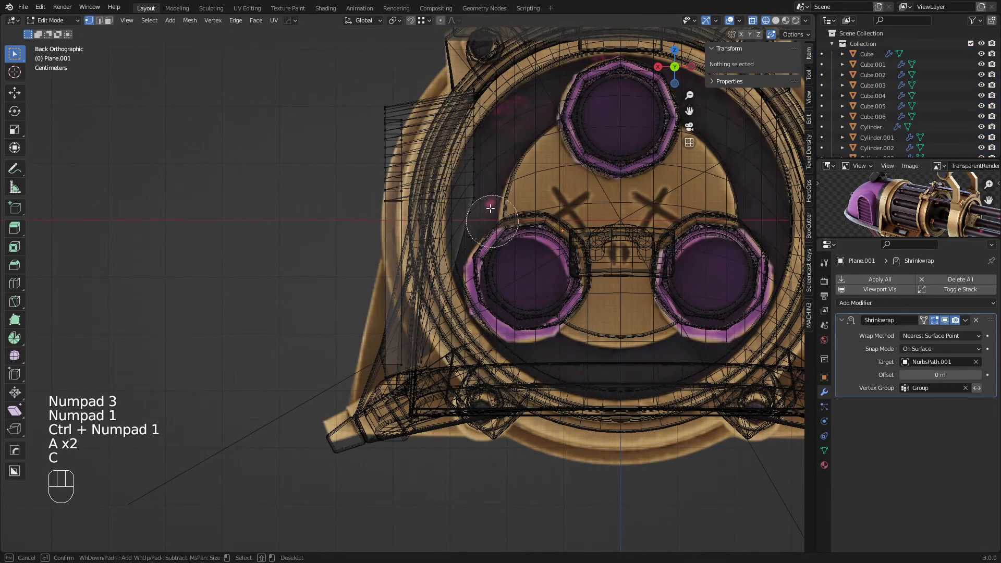
right_click(471, 104)
mouse_move(488, 207)
mouse_down()
mouse_move(472, 103)
mouse_move(553, 94)
mouse_up()
click(18, 412)
key(z)
key(Tab)
key(a)
key(a)
Step: Apply the Shrinkwrap modifier on the vent housing
mouse_move(276, 193)
middle_down()
mouse_move(366, 199)
mouse_move(406, 233)
mouse_move(452, 378)
middle_up()
scroll(406, 233, up, 1)
middle_drag(449, 276, 431, 248)
click(437, 267)
key(ctrl+a)
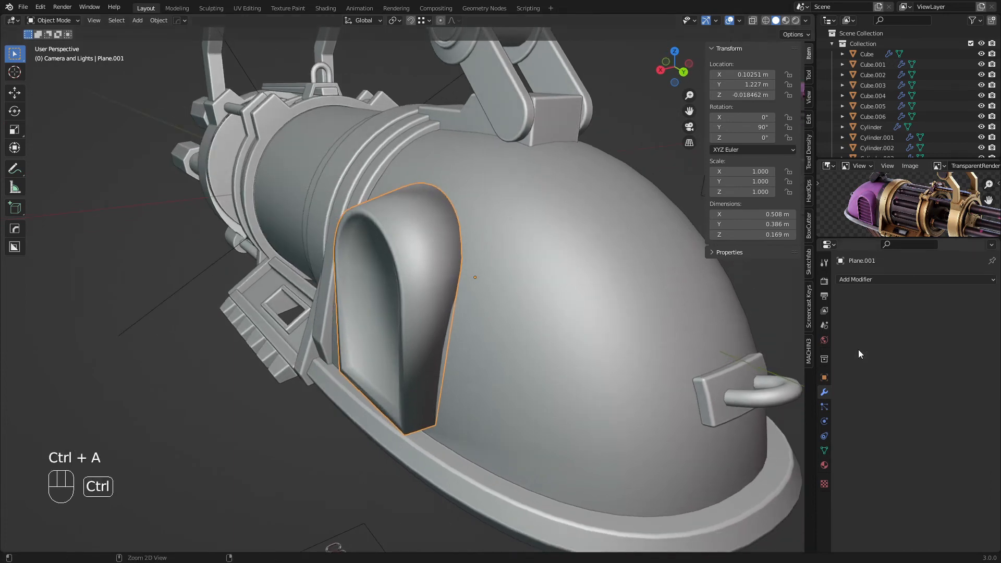
key(Tab)
key(Tab)
Step: Isolate the housing and inspect its wrapped inner side and mesh before returning to the full model
key(slash)
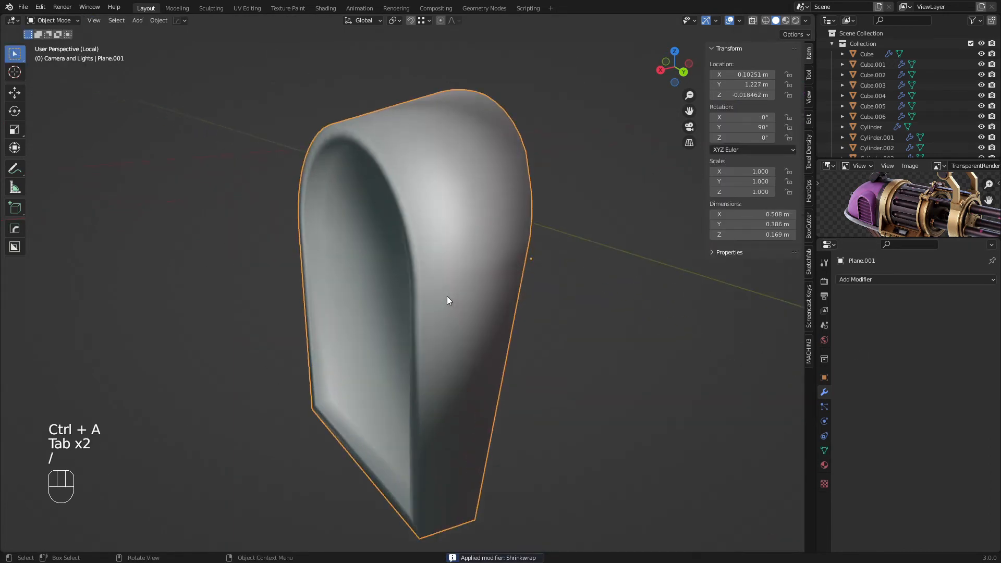
key(Tab)
scroll(446, 296, down, 3)
middle_drag(447, 297, 368, 294)
key(a)
key(a)
mouse_move(439, 314)
middle_down()
mouse_move(374, 305)
mouse_move(457, 318)
middle_up()
key(Tab)
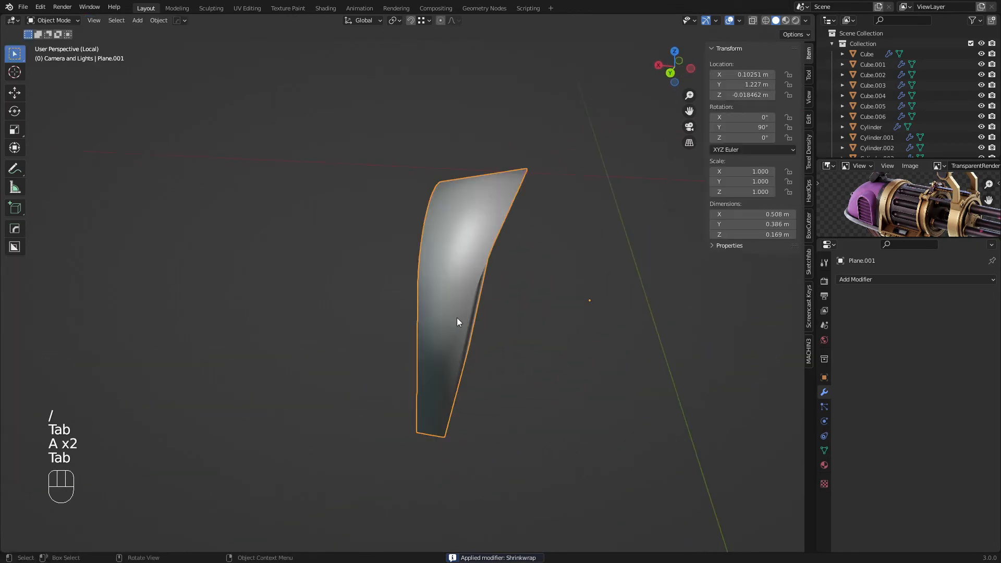
key(period)
key(slash)
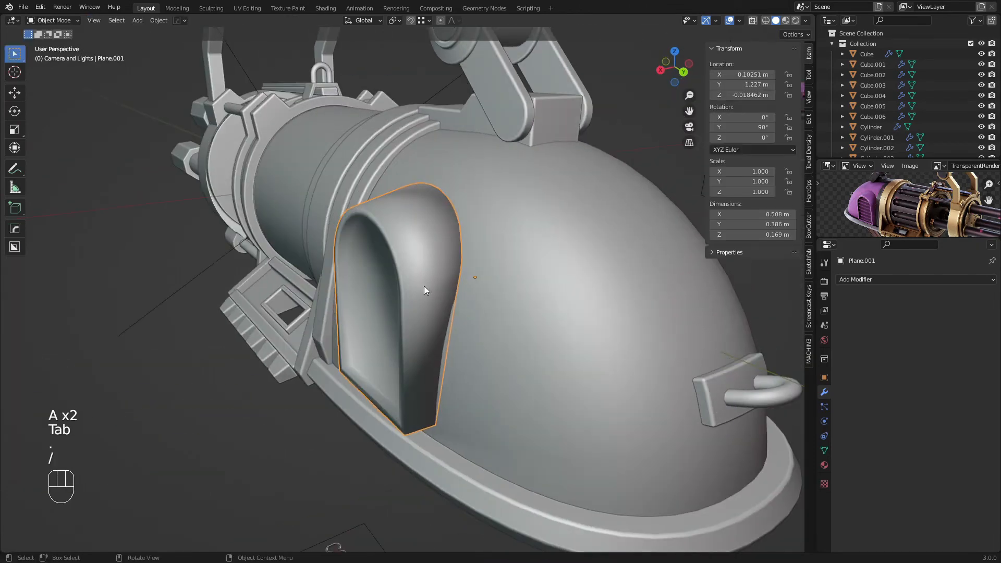
Step: Copy the Bevel modifier (0.005 m, 4 segments) from the round plate Cylinder.009 onto the vent housing
middle_drag(752, 283, 604, 254)
scroll(451, 275, down, 3)
shift+middle_drag(362, 275, 469, 299)
shift+click(349, 293)
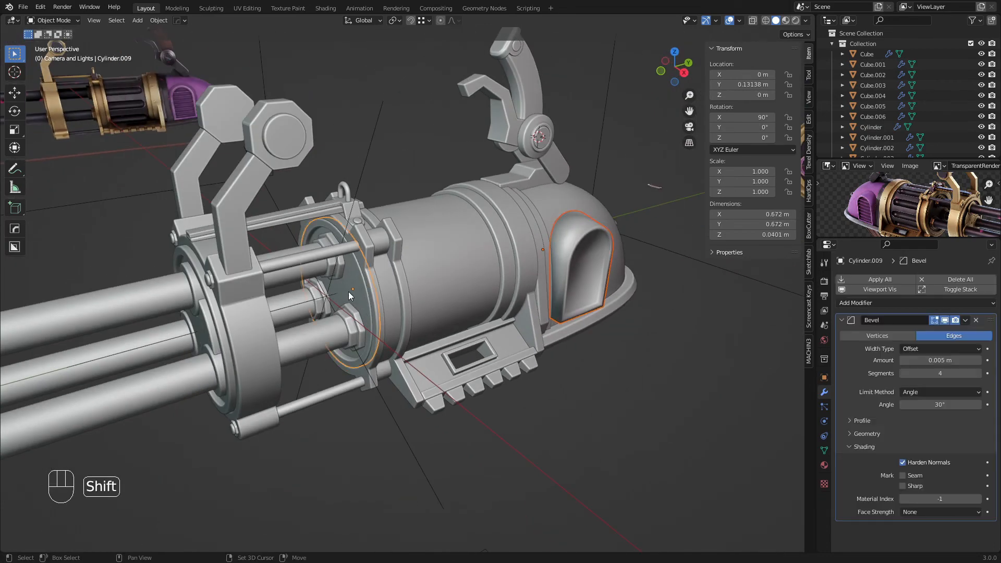
key(ctrl+l)
click(348, 292)
key(a)
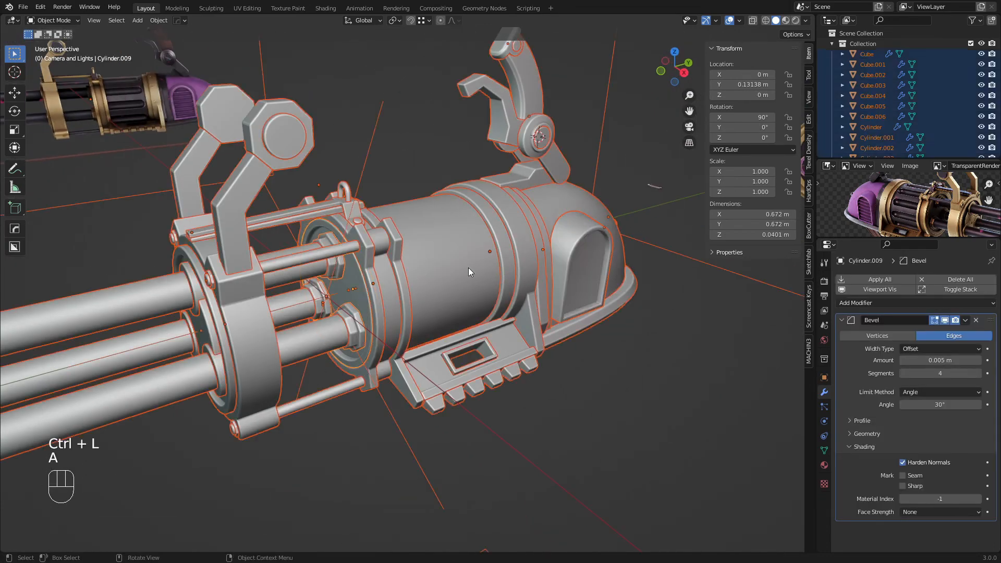
key(a)
shift+middle_drag(469, 268, 339, 276)
scroll(237, 295, up, 3)
key(a)
key(a)
Step: Enable Auto Smooth at 30° in the vent housing's normals settings
click(405, 281)
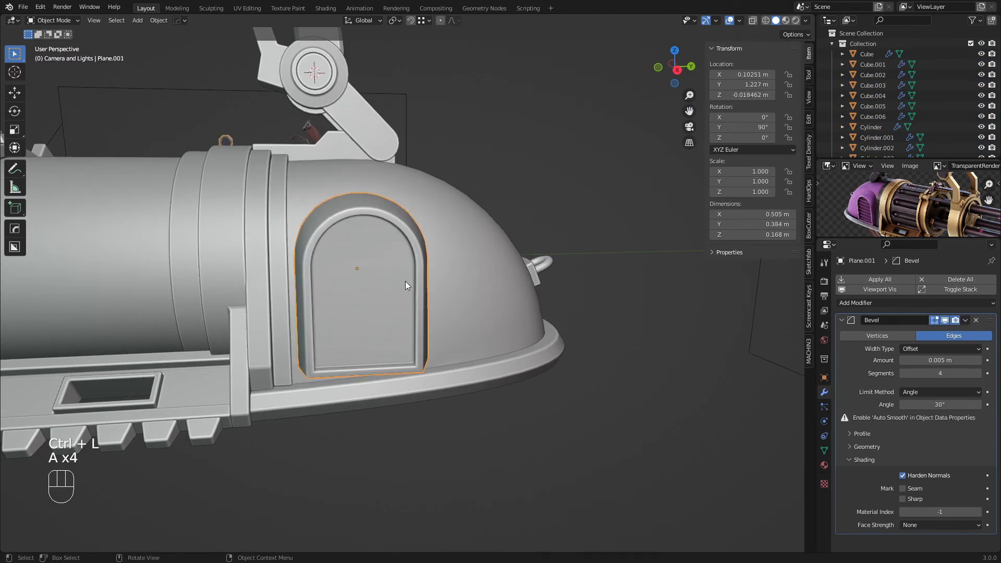
click(824, 451)
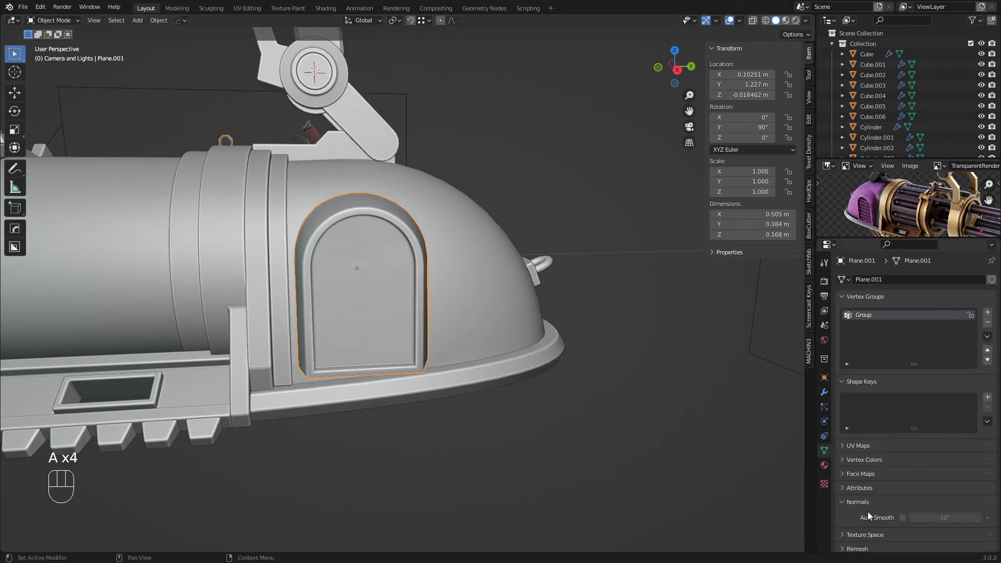
click(902, 518)
key(a)
key(a)
middle_drag(406, 234, 361, 228)
click(403, 279)
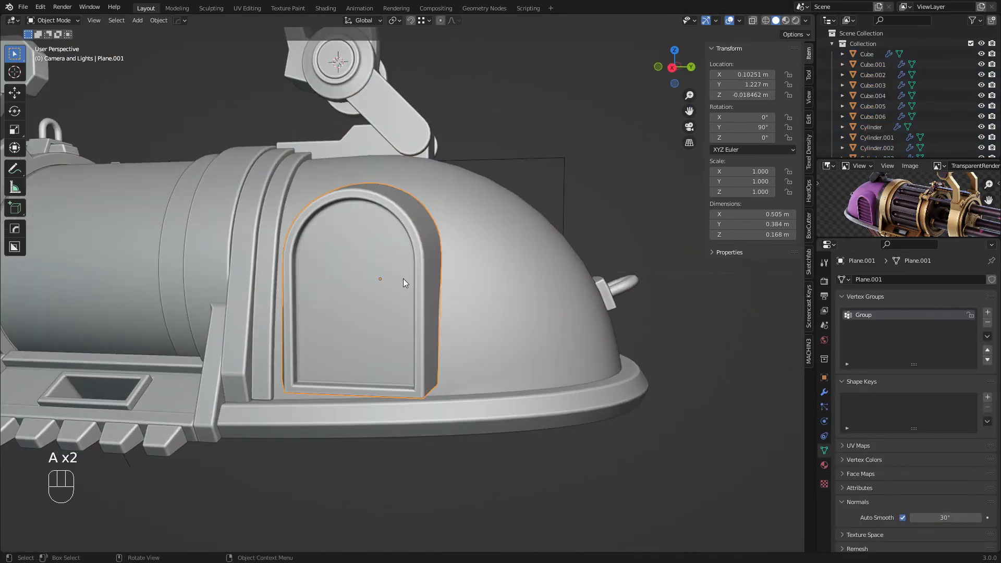
key(Tab)
key(a)
key(Tab)
scroll(460, 263, down, 4)
middle_drag(459, 263, 460, 292)
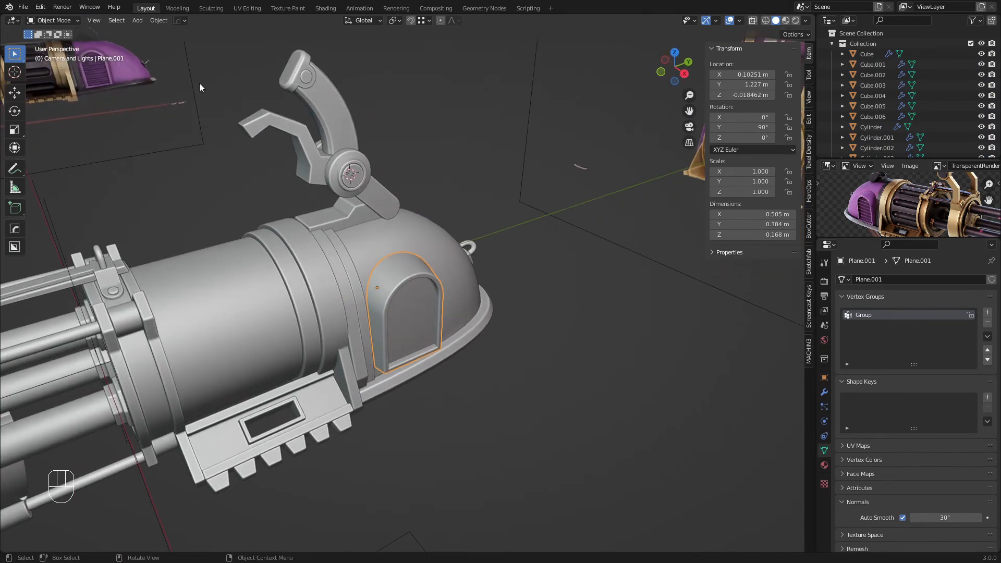
Step: Apply all transforms to the vent housing and mirror the object across the global X axis
middle_drag(248, 120, 371, 258)
key(ctrl+a)
click(419, 253)
click(156, 20)
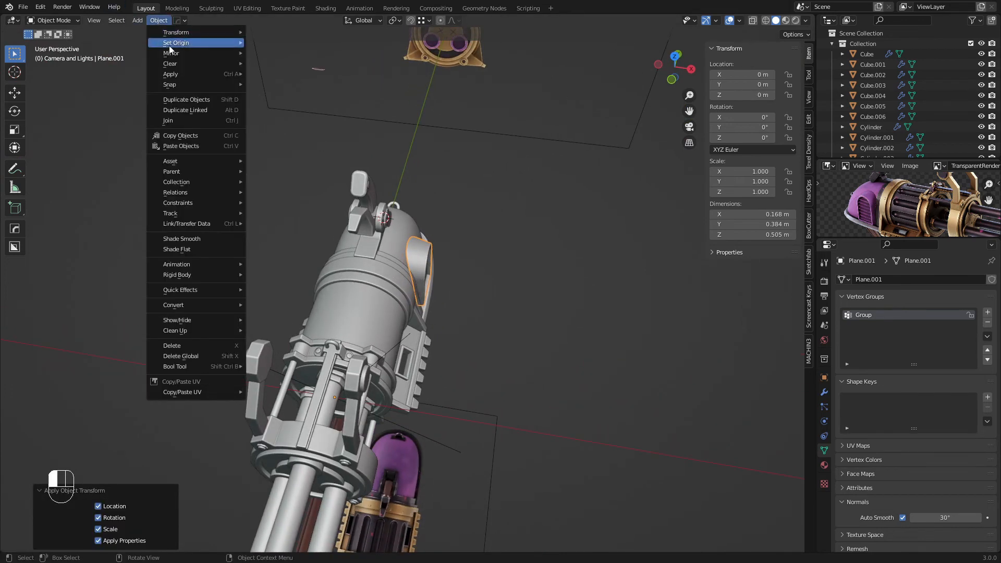
mouse_move(214, 53)
click(267, 68)
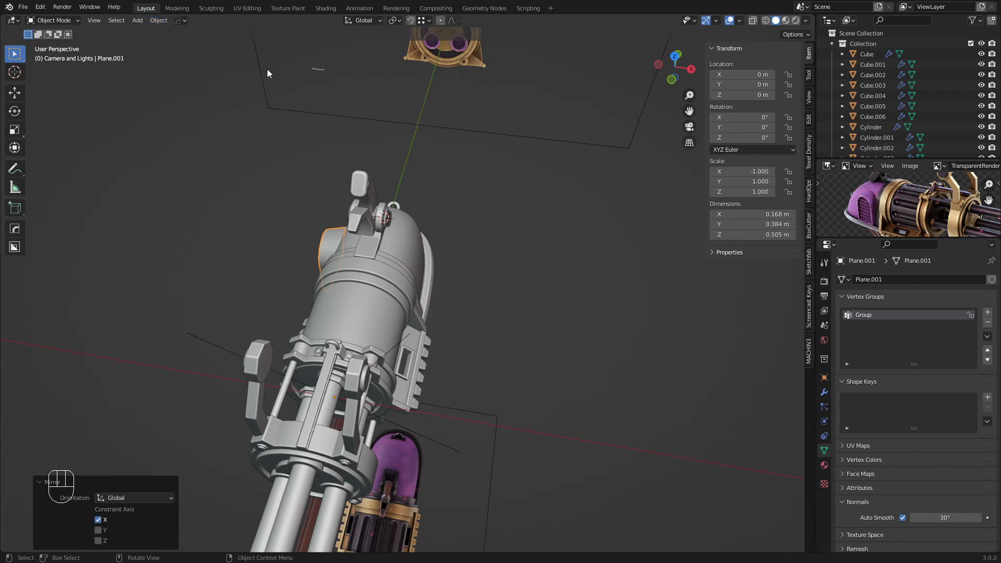
Step: Move the vent housing's bottom corner vertices on the barrel side down about 0.025 m along Z
key(a)
middle_drag(267, 68, 461, 253)
key(a)
click(365, 318)
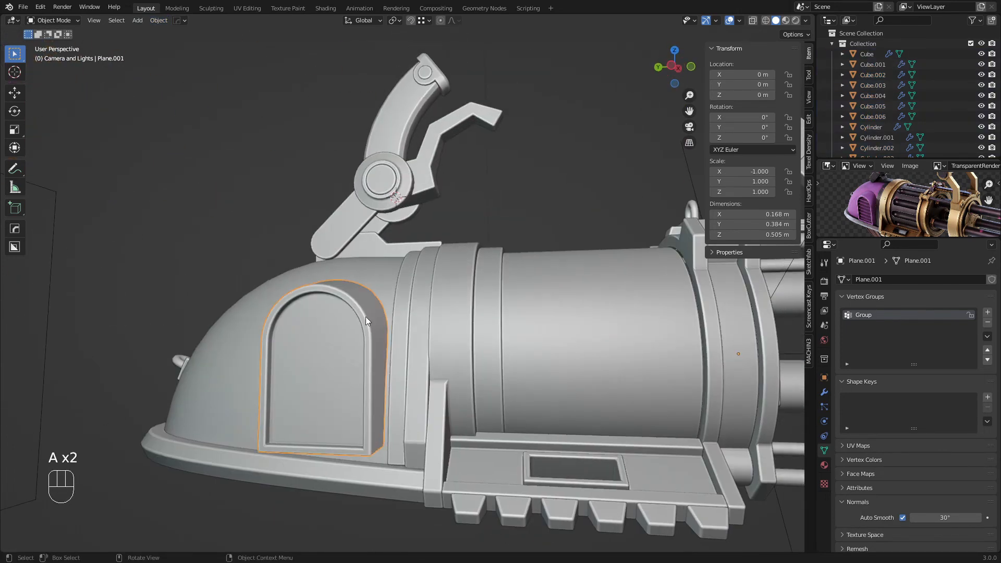
key(Tab)
key(a)
key(1)
key(ctrl+KP_1)
key(ctrl+KP_3)
key(z)
key(a)
key(a)
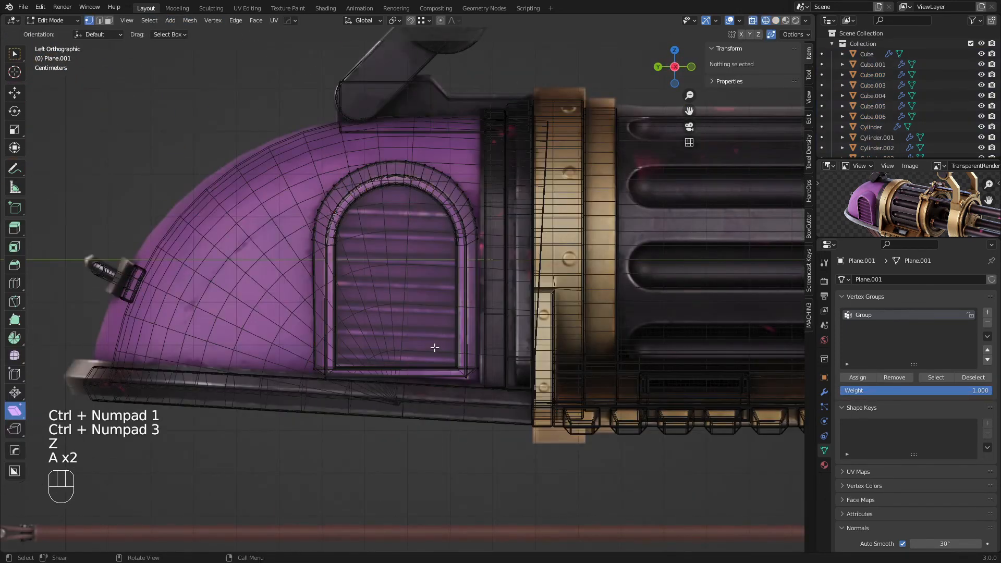
key(b)
drag(443, 352, 518, 404)
key(z)
key(z)
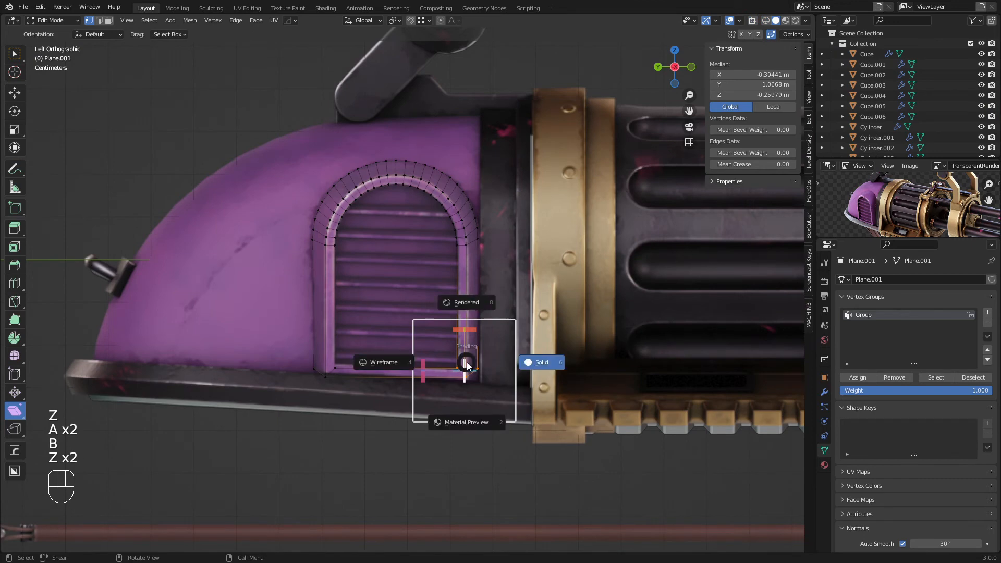
key(z)
scroll(433, 339, down, 3)
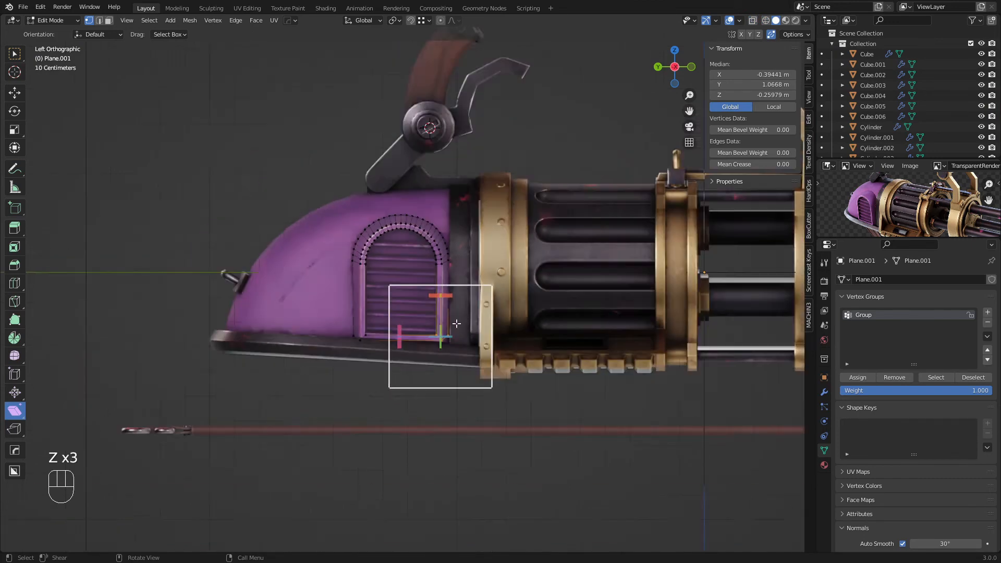
middle_drag(456, 324, 438, 291)
scroll(422, 356, up, 4)
key(g)
key(z)
click(439, 367)
scroll(396, 299, up, 3)
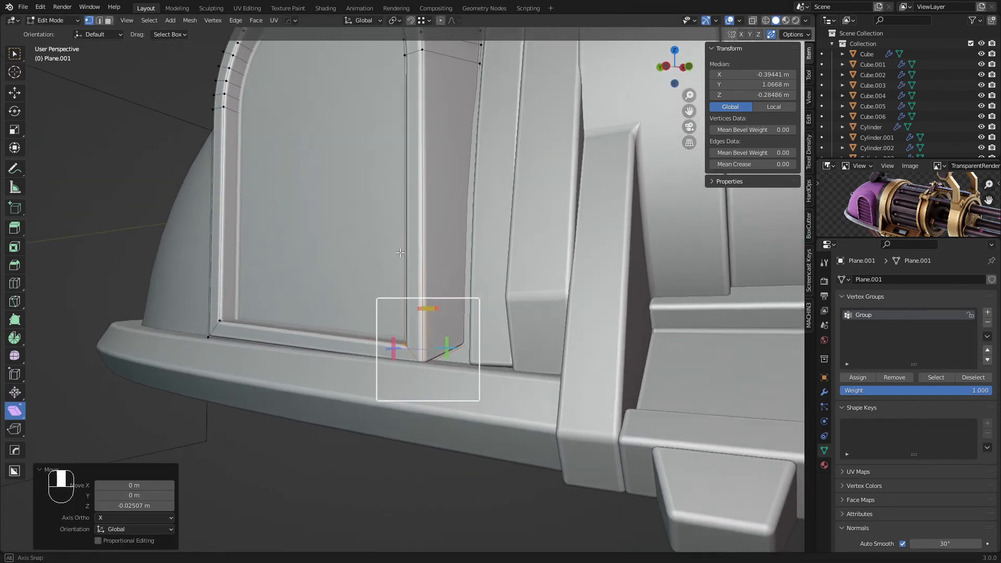
Step: Lower the housing's bottom corner vertex against the shell along Z to meet the base rim, and finish mesh editing
key(z)
click(469, 344)
key(z)
key(g)
middle_click(517, 365)
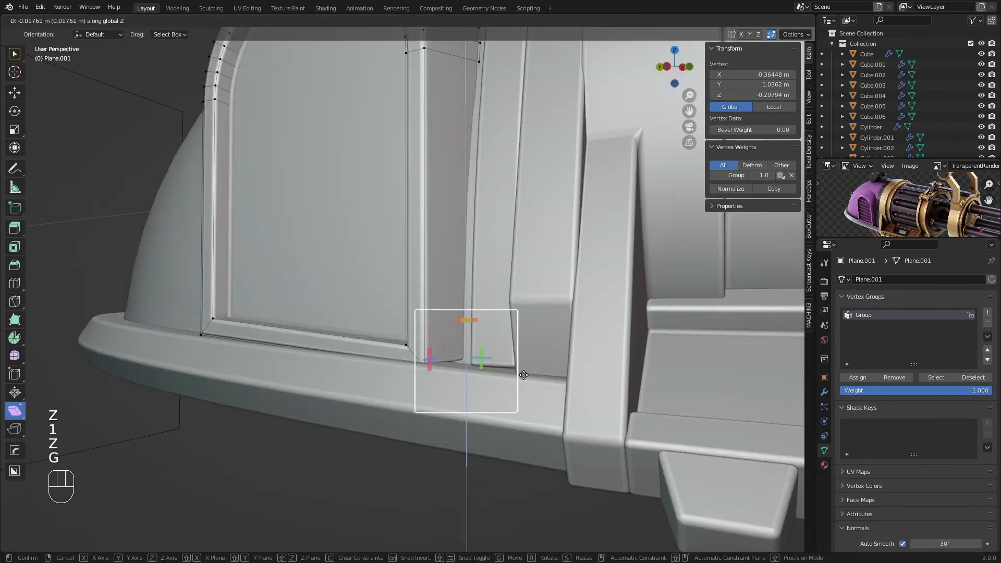
click(512, 369)
key(Tab)
Step: Examine how the mirrored vent housing's lower edge sits on the base rim from several angles
key(a)
key(a)
scroll(396, 329, down, 4)
key(a)
key(a)
scroll(365, 296, down, 3)
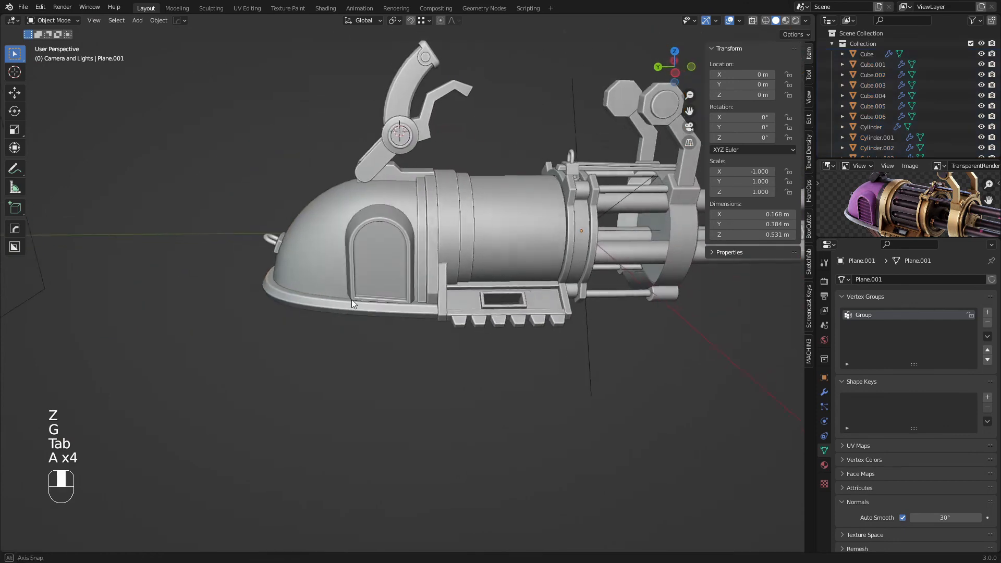
key(a)
key(a)
scroll(379, 307, up, 3)
mouse_move(380, 307)
middle_down()
mouse_move(362, 344)
mouse_move(373, 259)
mouse_move(375, 313)
middle_up()
key(a)
key(a)
scroll(396, 331, up, 3)
key(a)
key(a)
scroll(364, 342, up, 2)
middle_drag(375, 365, 354, 392)
Step: Duplicate the bottom face of the vent housing's recess and move the copy up about 0.033 m along Z
click(364, 346)
key(Tab)
key(3)
shift+click(352, 370)
scroll(373, 336, up, 2)
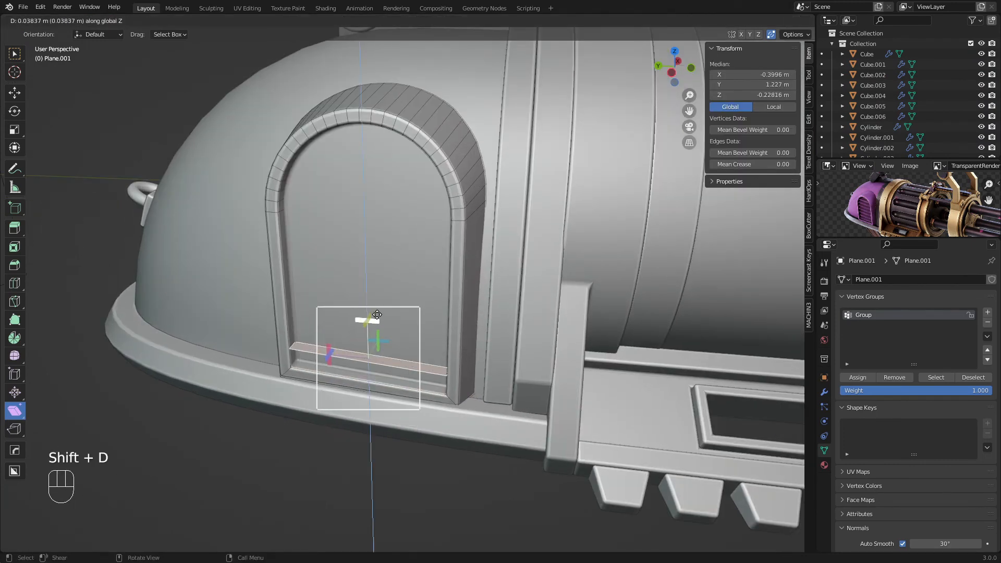
click(367, 314)
Step: Extrude the duplicated face about 0.014 m into a slat and separate it into its own object
key(e)
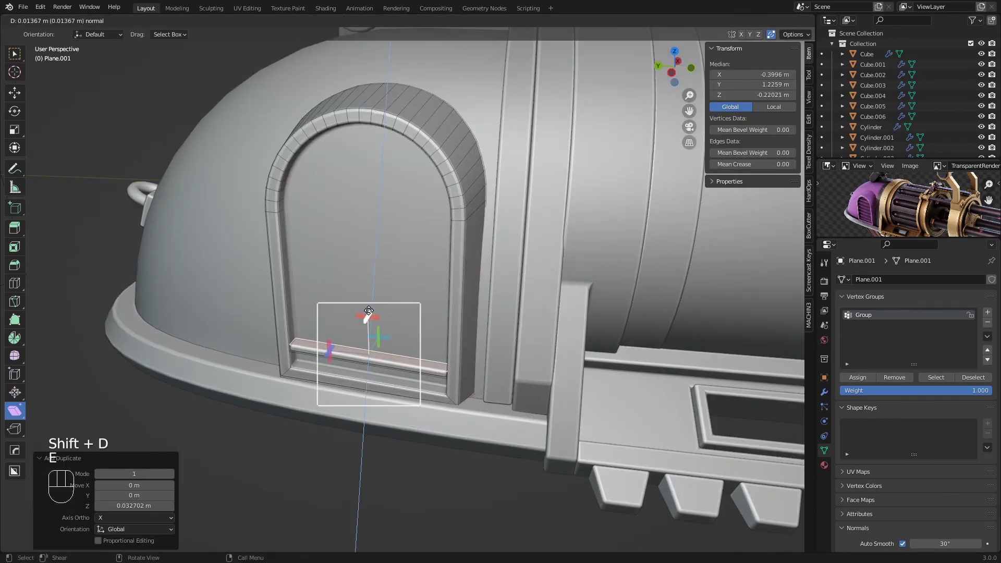
click(369, 311)
key(3)
click(305, 347)
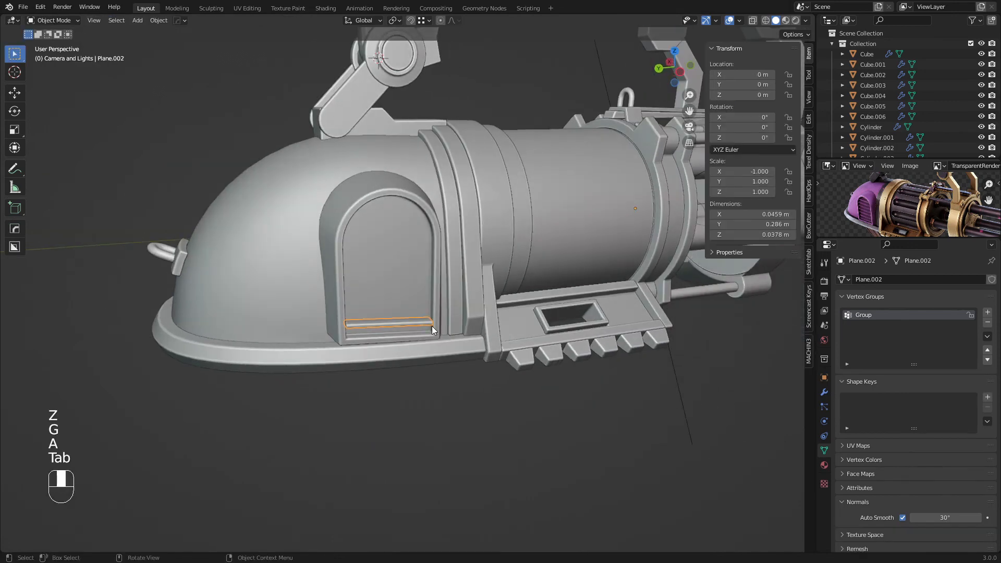
click(825, 391)
click(859, 302)
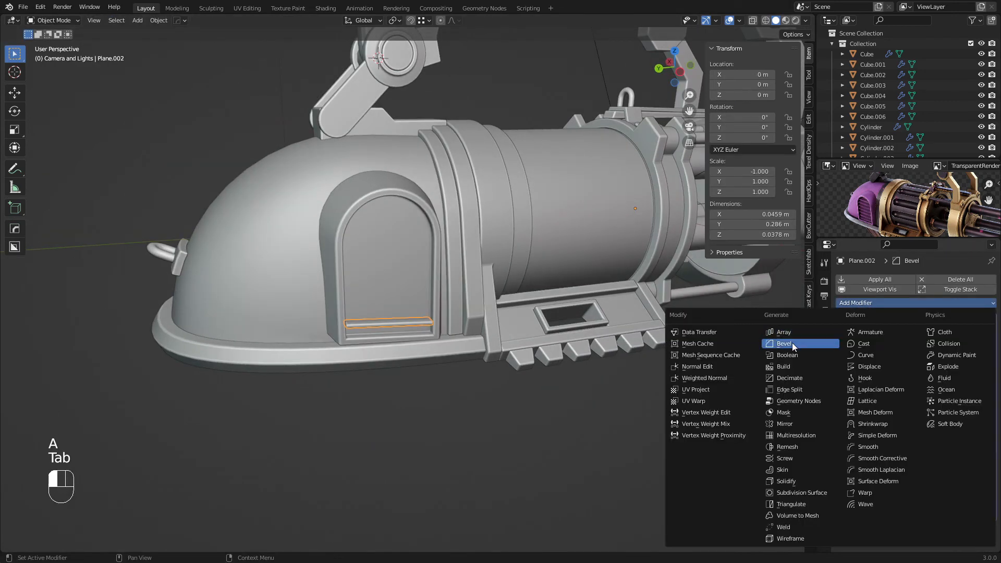
click(792, 343)
click(975, 529)
Step: Add an Array modifier to the slat with relative offset factors X 0, Y 0 and Z 1
click(863, 302)
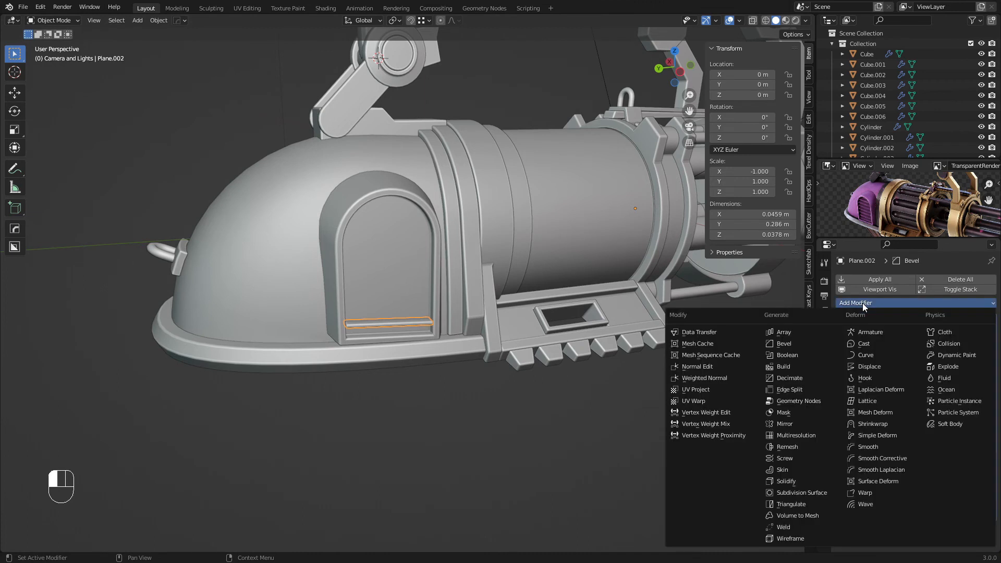
click(783, 333)
scroll(965, 436, down, 5)
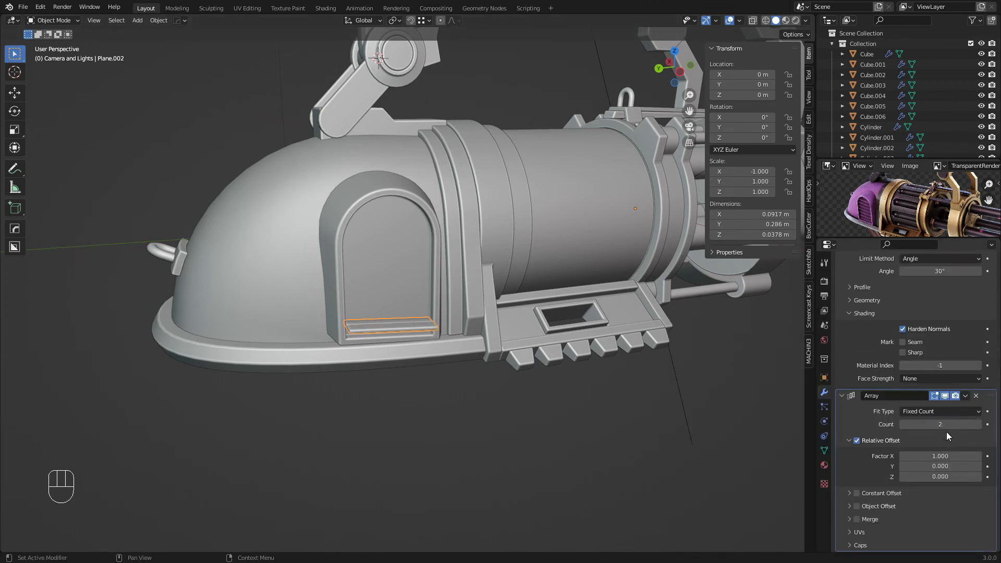
click(940, 456)
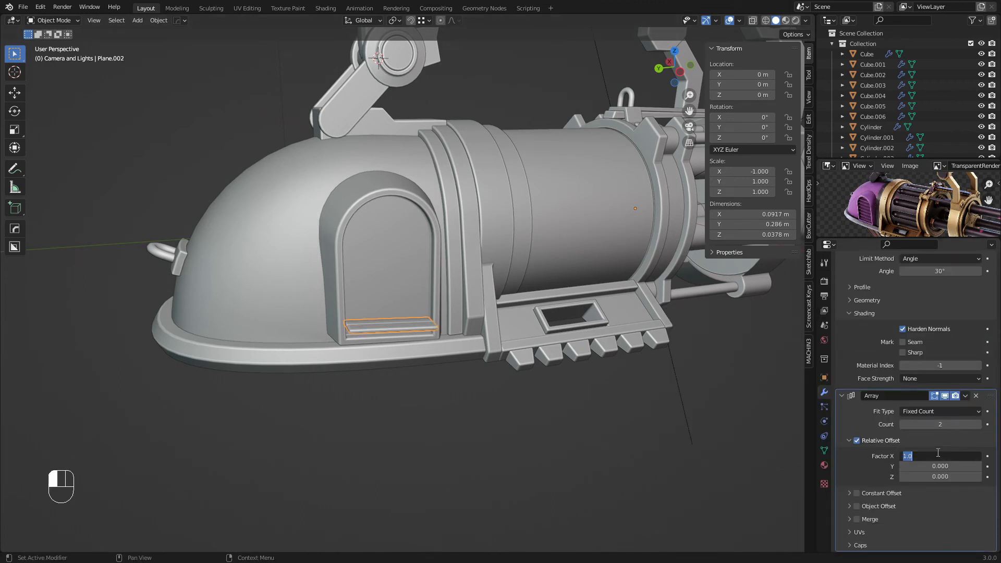
key(Tab)
key(Tab)
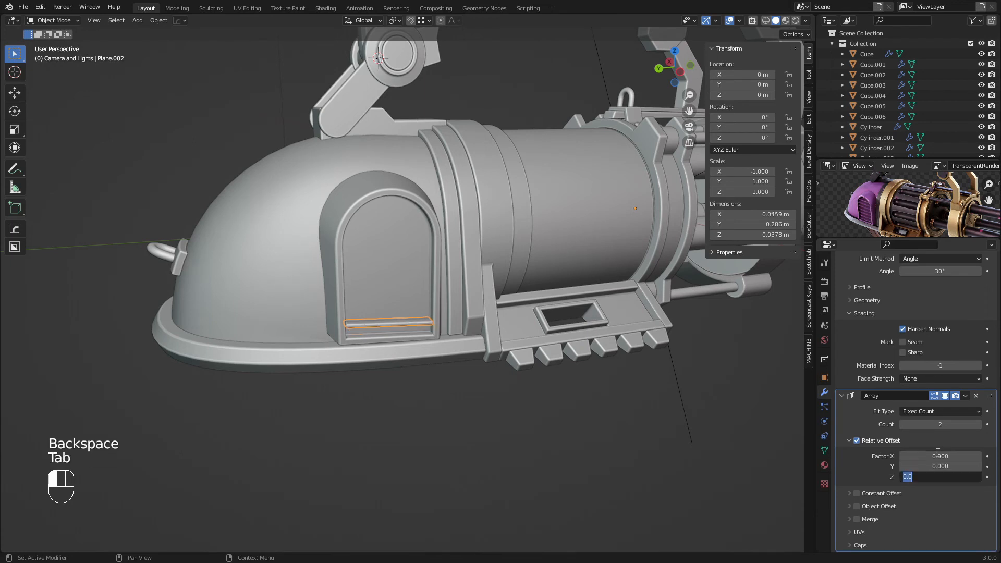
text(1)
key(Return)
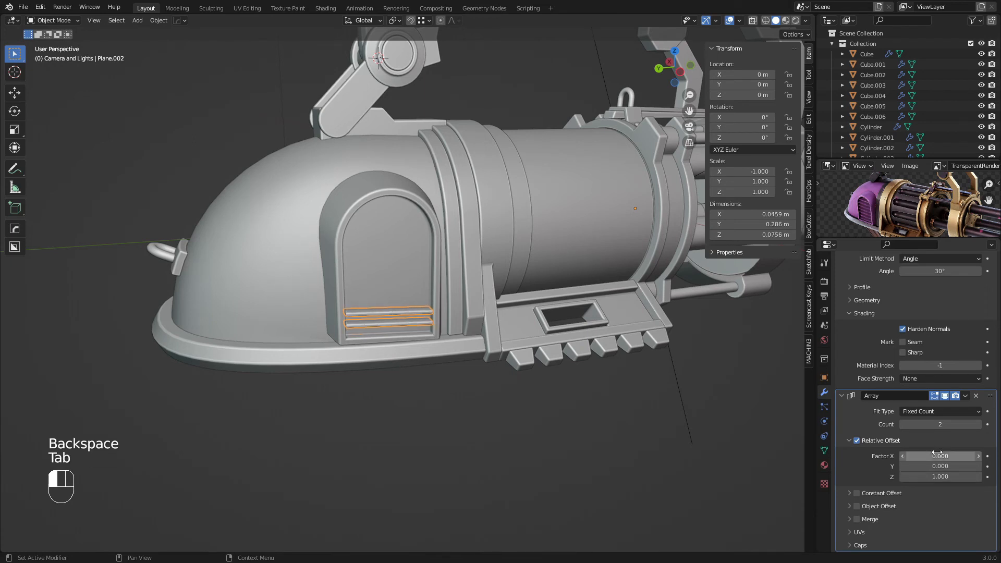
Step: Increase the slat array's count to 11
click(980, 424)
click(980, 424)
click(979, 424)
click(979, 425)
click(979, 425)
click(980, 425)
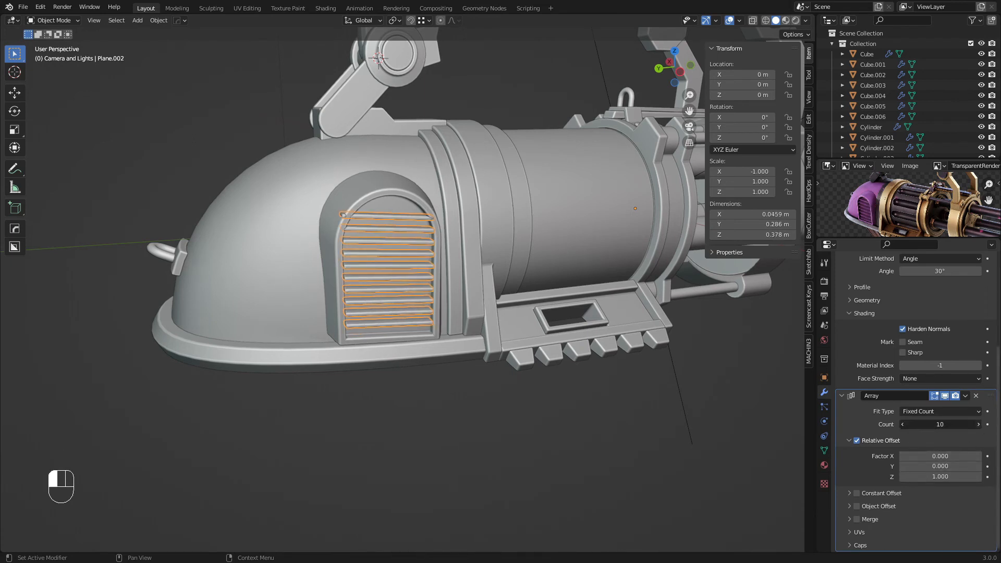
Step: Move the slat array down about 0.015 m along Z inside the vent frame
key(a)
key(a)
scroll(377, 315, up, 3)
click(390, 311)
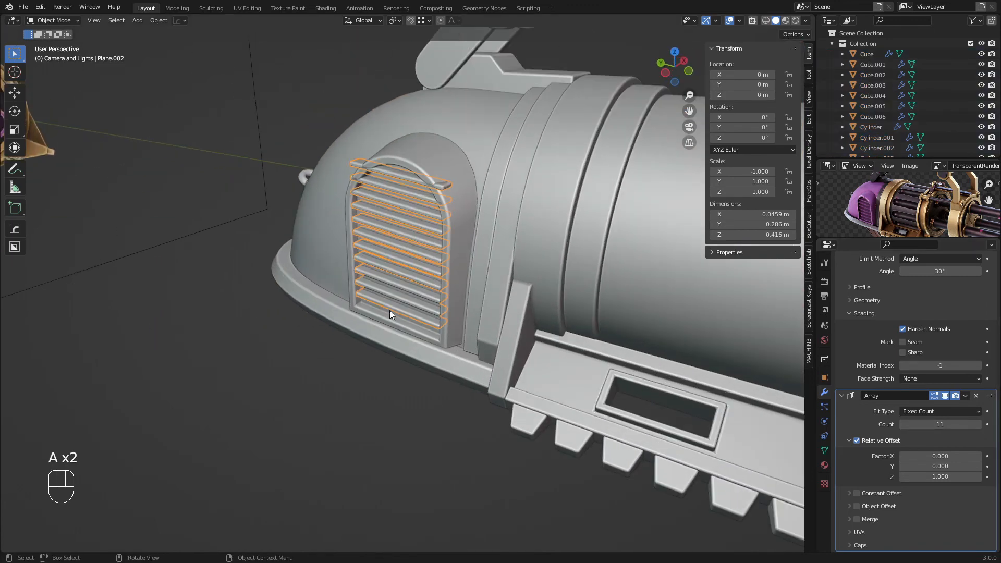
scroll(389, 310, up, 2)
key(g)
key(z)
click(392, 295)
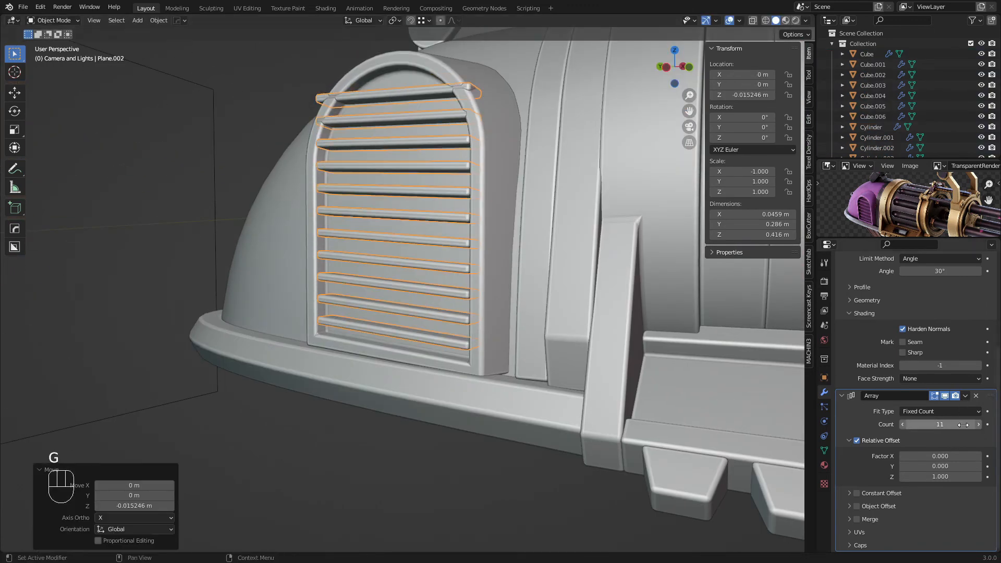
Step: Set the array count to 12 and lower the slats along Z to a location of about -0.027 m
click(979, 425)
key(g)
middle_click(543, 344)
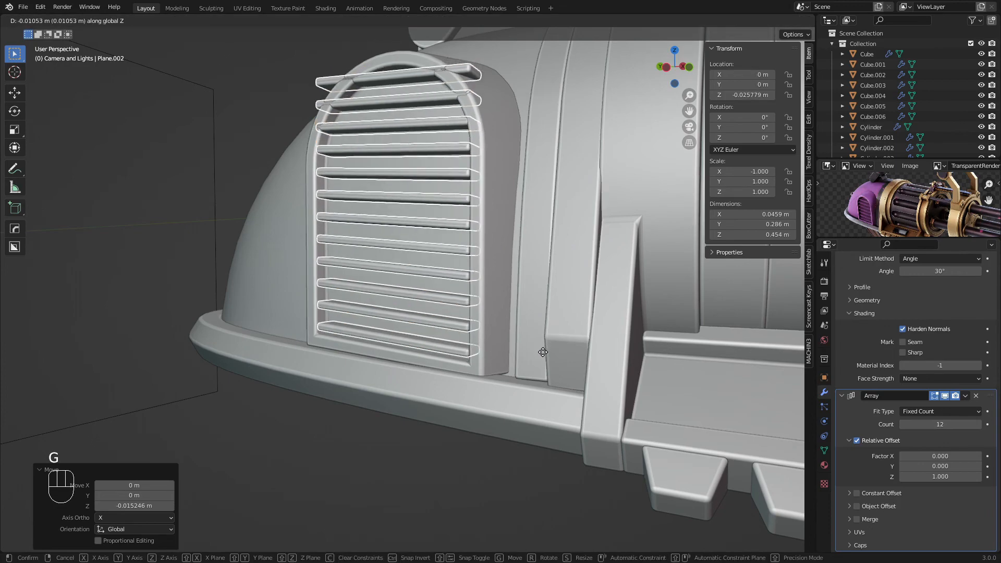
click(541, 353)
Step: Shift the slats about 0.003 m along X, deeper into the vent recess
scroll(409, 292, down, 4)
key(a)
key(a)
middle_drag(409, 292, 370, 287)
scroll(403, 315, up, 4)
key(a)
key(a)
click(404, 282)
key(g)
middle_click(372, 286)
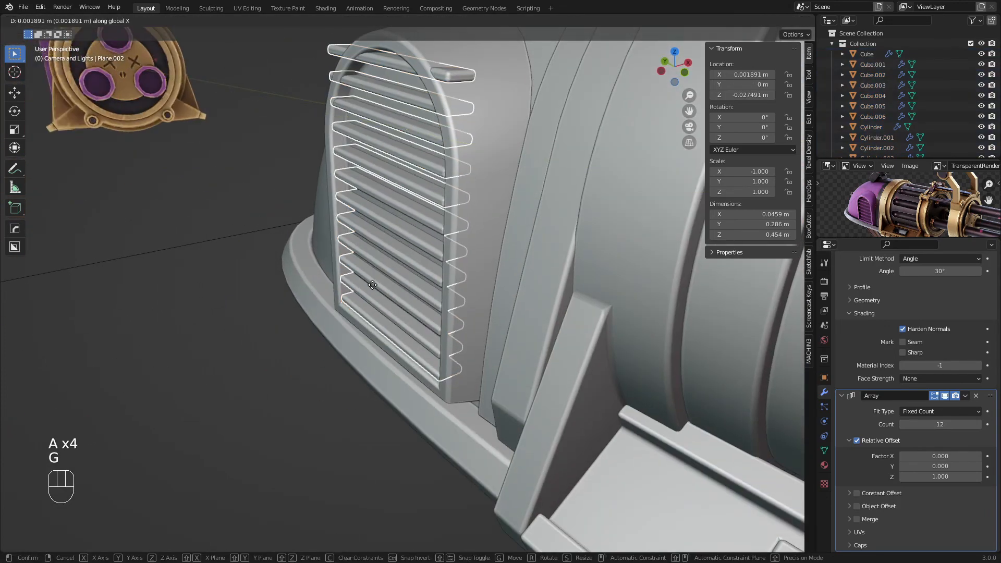
click(379, 287)
Step: Push the vent housing's recessed back face about 0.033 m inward along X behind the slats
key(a)
key(a)
click(434, 256)
key(Tab)
key(3)
drag(349, 60, 452, 163)
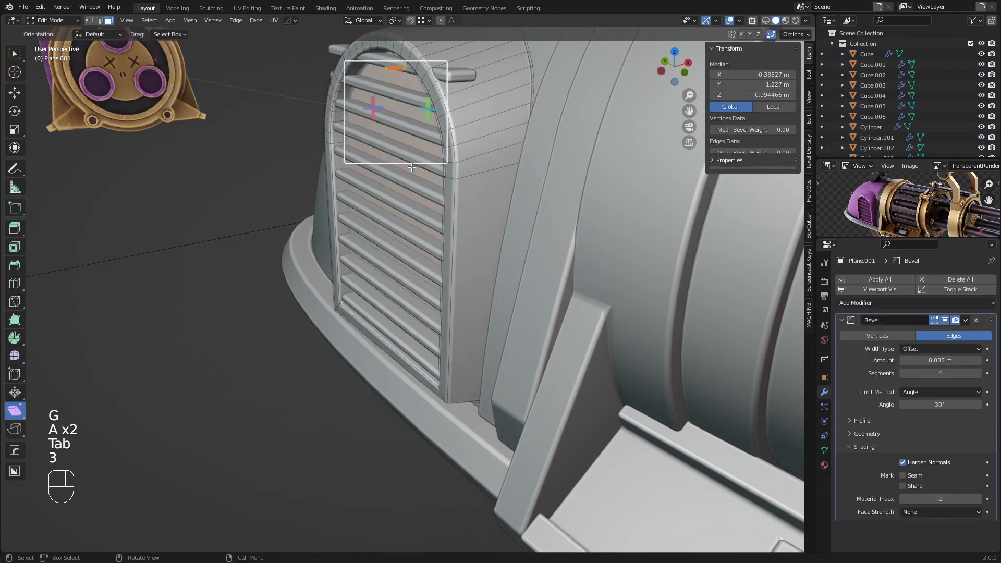
key(g)
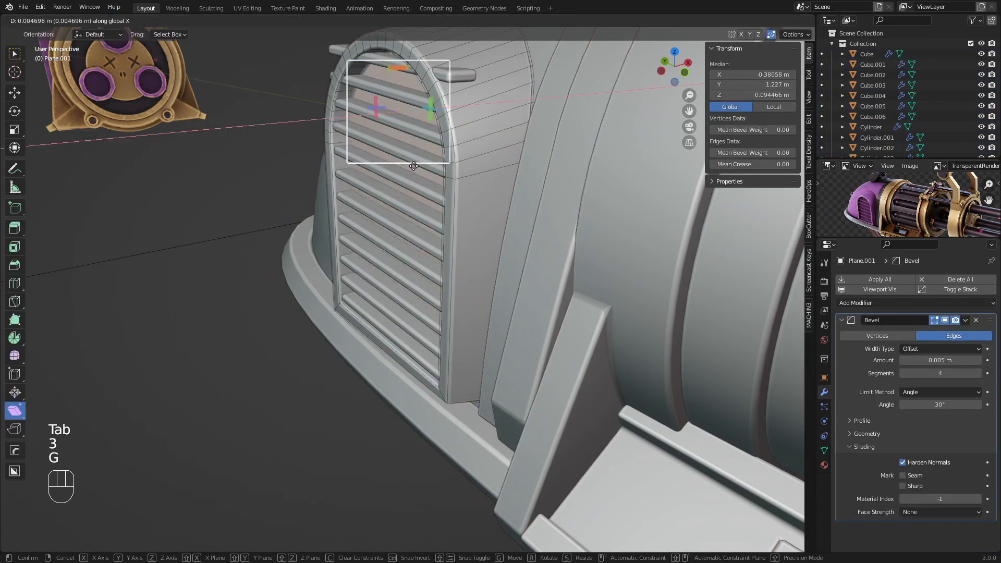
click(411, 168)
middle_drag(407, 221, 422, 199)
key(g)
middle_click(429, 200)
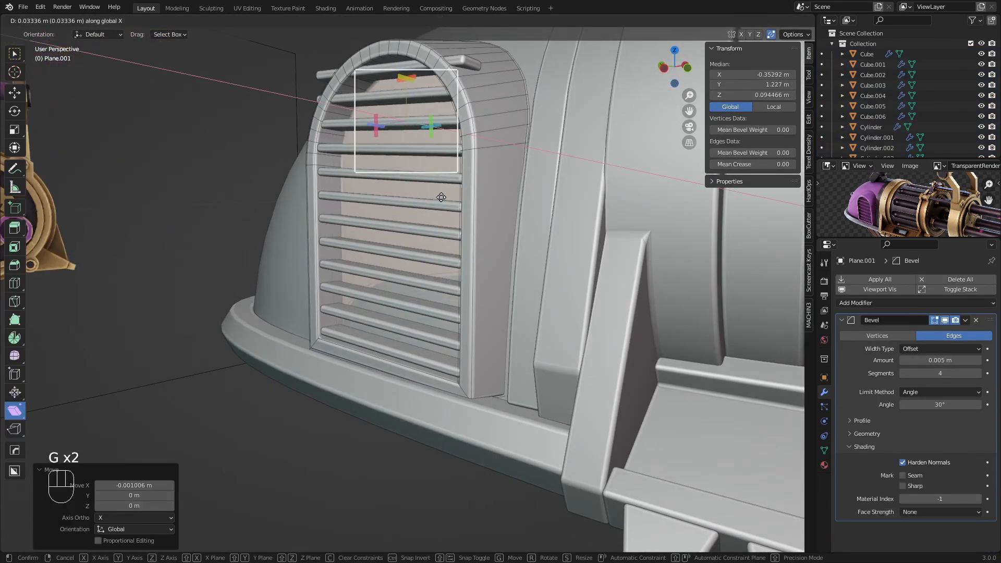
click(436, 199)
key(Tab)
Step: Place the slats' Array modifier above the Bevel in the stack and apply the Array
key(a)
key(a)
scroll(417, 229, down, 5)
middle_drag(404, 253, 416, 266)
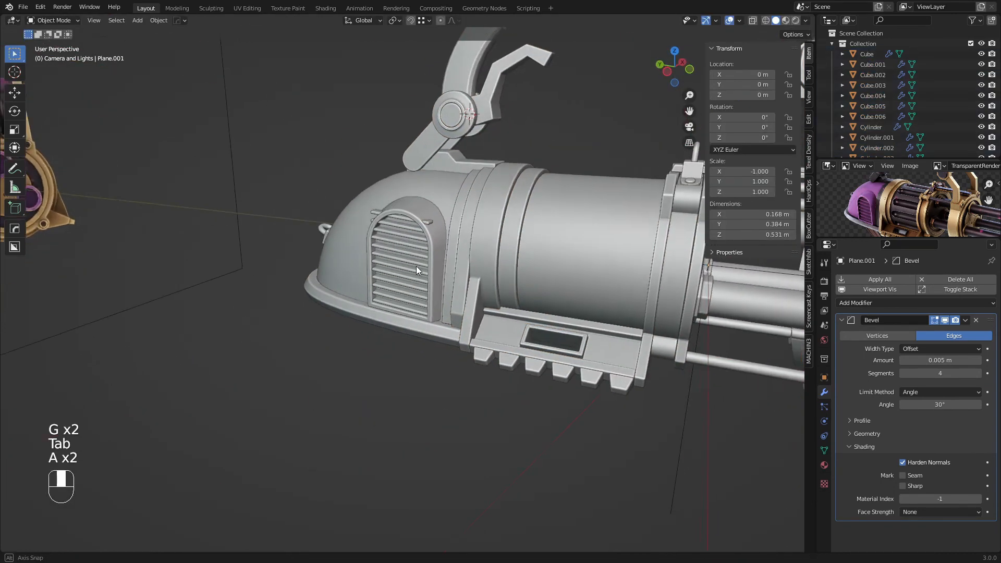
scroll(415, 270, up, 2)
click(389, 283)
scroll(389, 284, up, 1)
scroll(389, 282, up, 2)
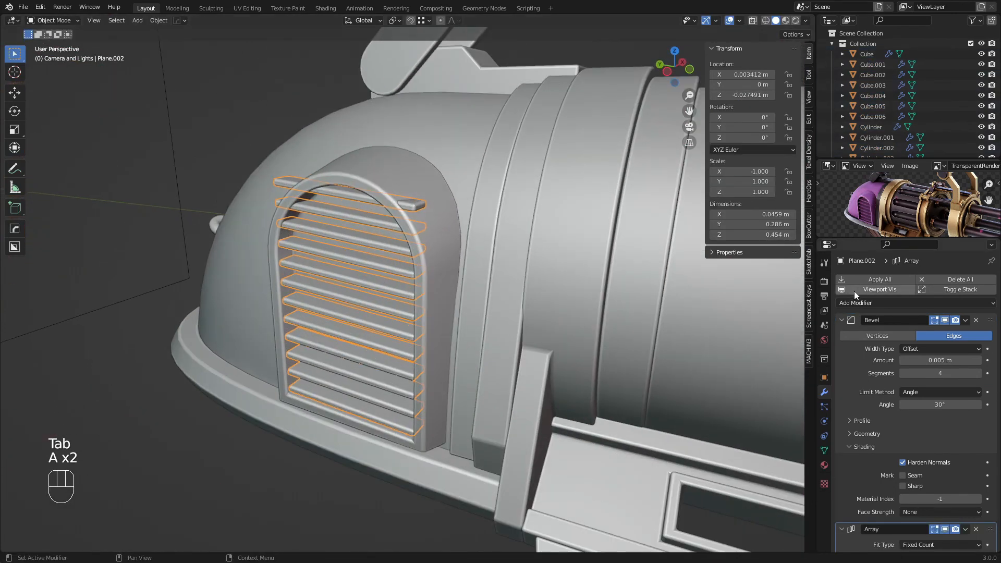
scroll(918, 443, down, 5)
key(ctrl+a)
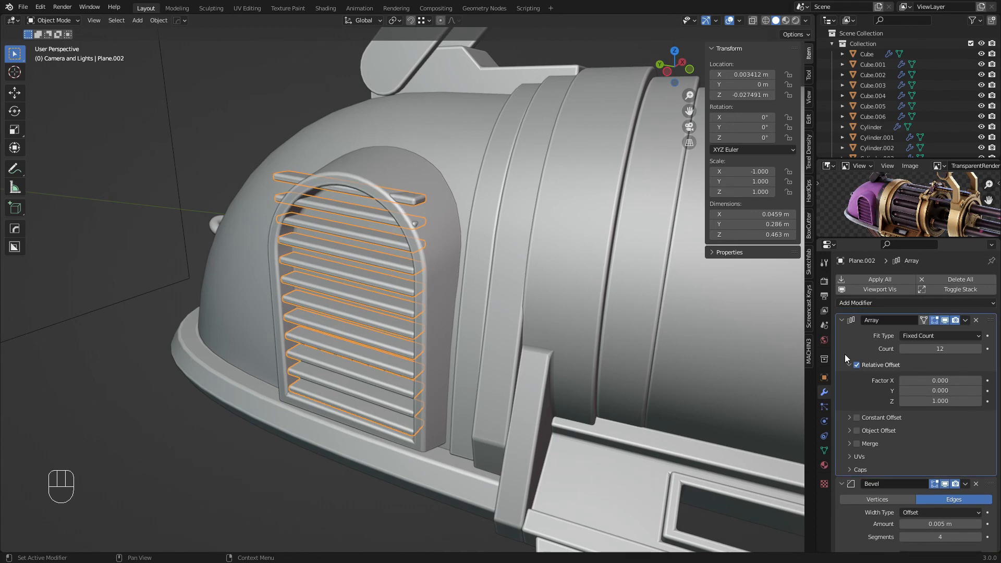
Step: Select all linked geometry of the topmost slat in the slat mesh
key(Tab)
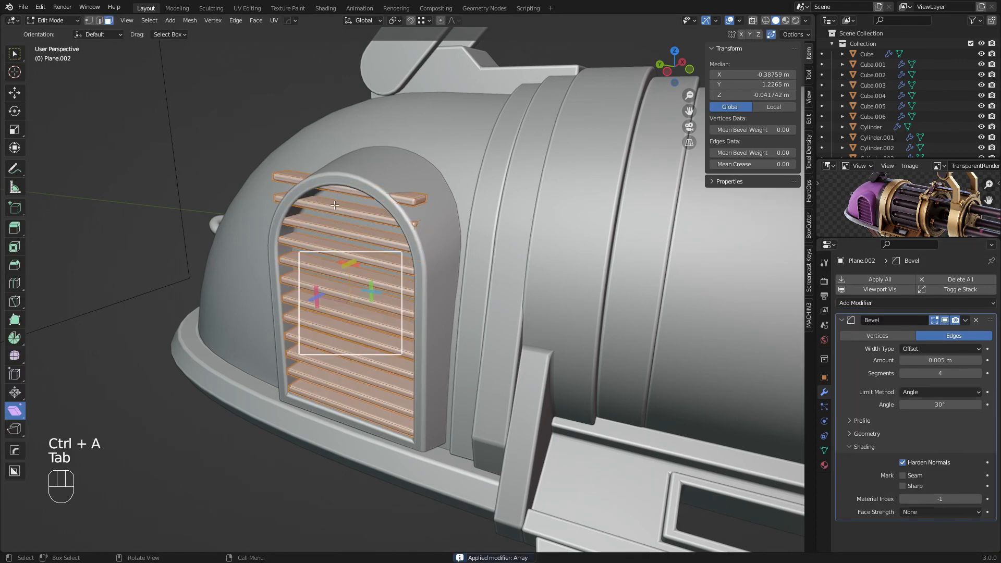
middle_drag(342, 218, 567, 222)
key(3)
key(l)
key(w)
key(s)
key(y)
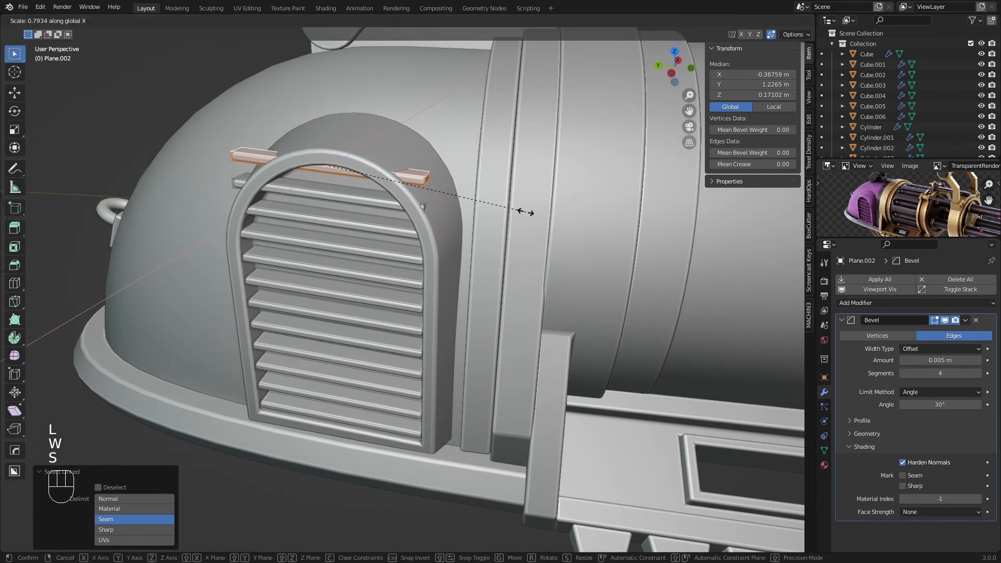
right_click(526, 210)
key(s)
key(y)
right_click(456, 183)
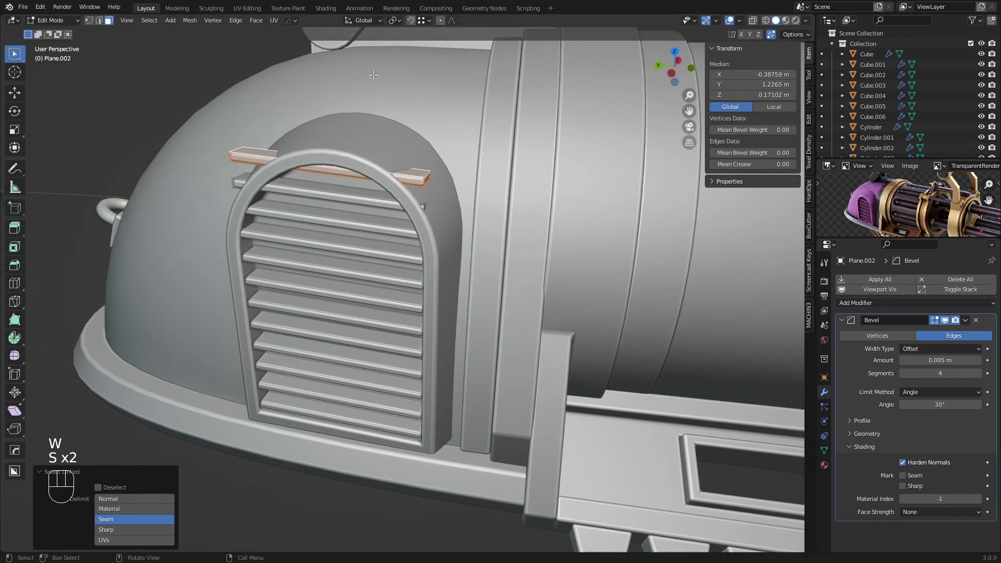
Step: Edge-slide the topmost slat's rear end face inward by a factor of 0.25 to fit the arched frame
middle_drag(407, 64, 471, 71)
key(3)
click(204, 158)
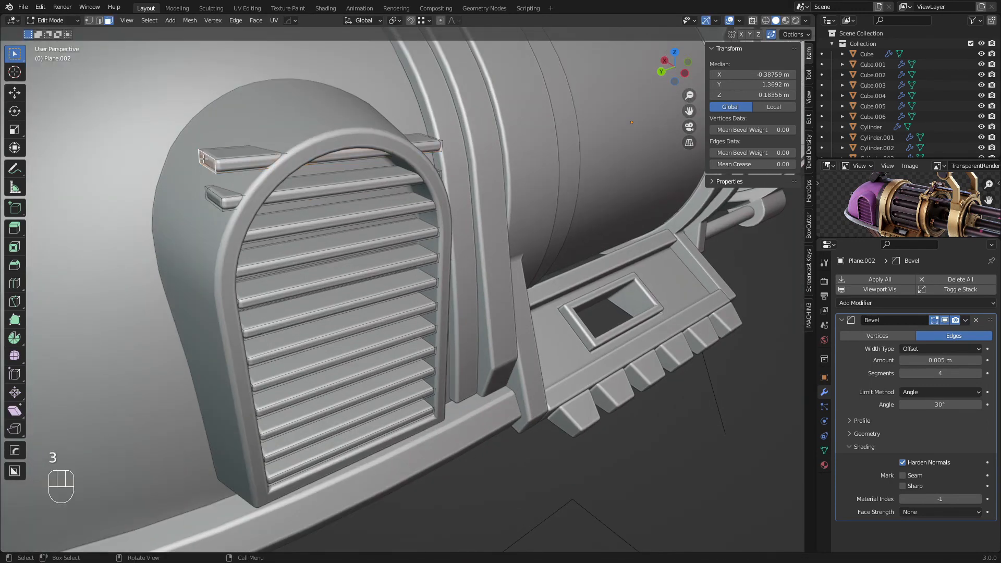
middle_drag(236, 171, 454, 158)
key(g)
key(g)
click(257, 168)
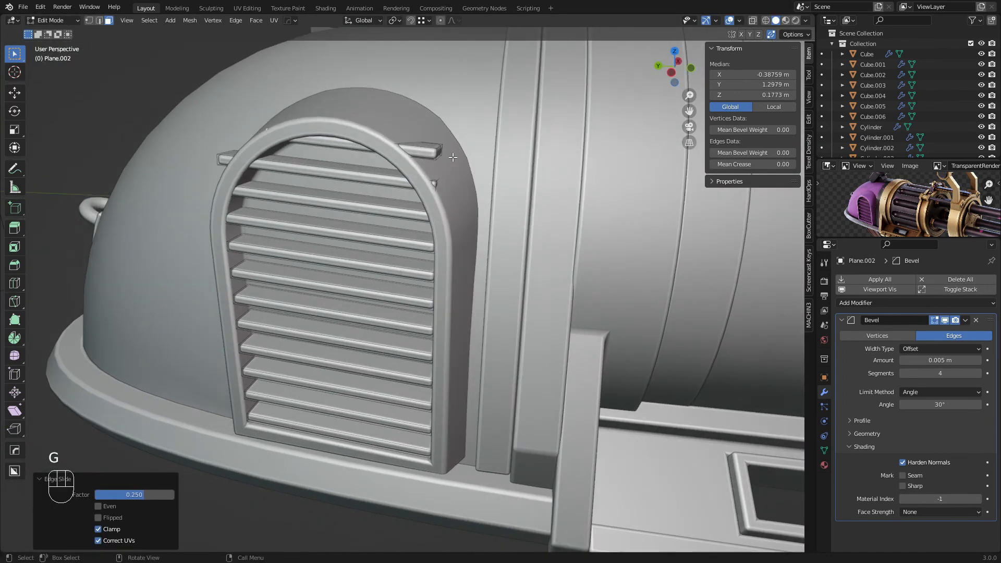
Step: Edge-slide the topmost slat's front end face inward by a factor of -0.310 to fit the arched frame
key(g)
key(g)
key(g)
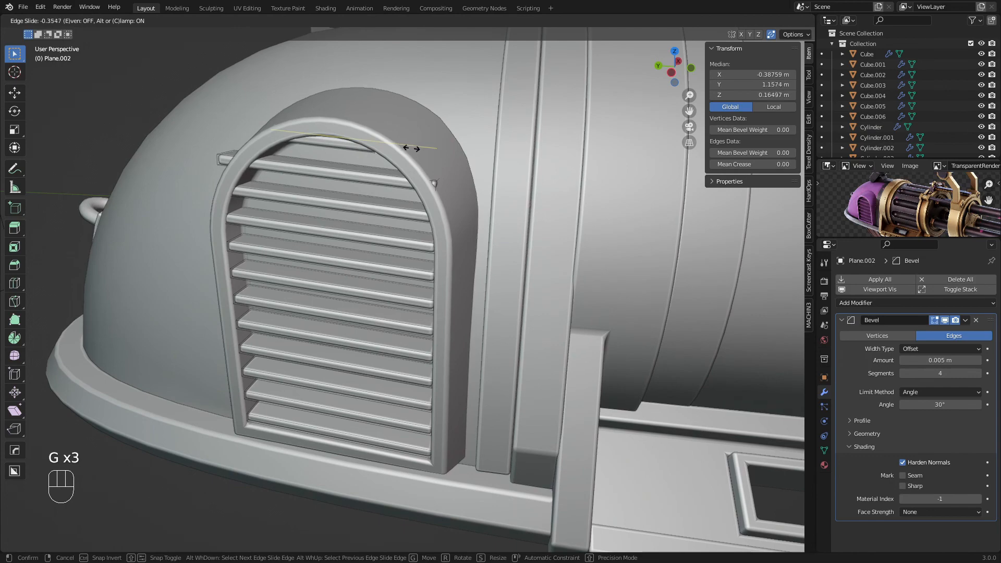
click(410, 149)
middle_drag(410, 148, 219, 163)
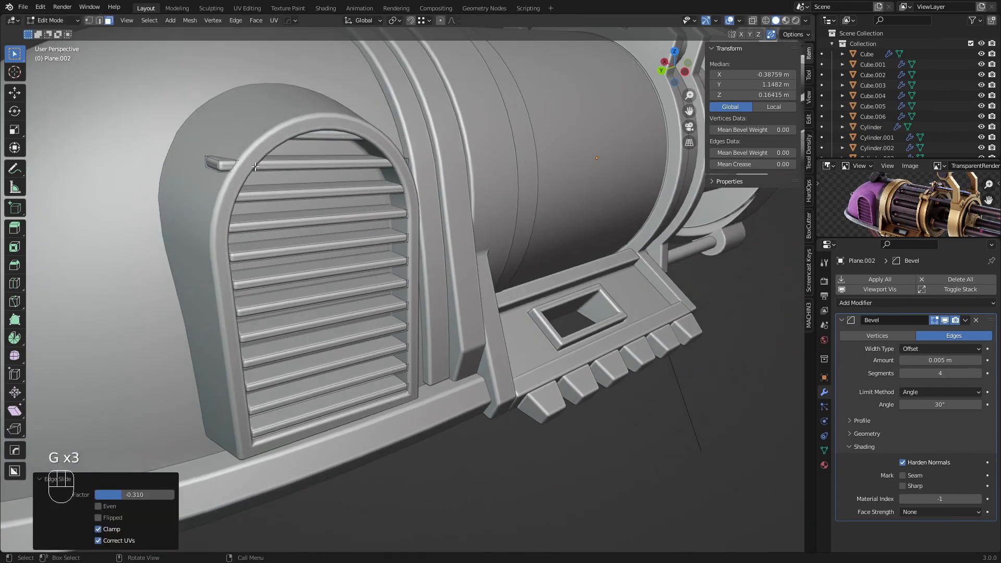
Step: Edge-slide both end faces of the second slat from the top inward so they stay within the arched frame
key(g)
key(g)
click(290, 168)
middle_drag(290, 168, 375, 168)
middle_drag(376, 168, 424, 172)
key(g)
key(g)
Step: Select the outer front faces of all the slats and move them slightly downward to tilt the slats
key(3)
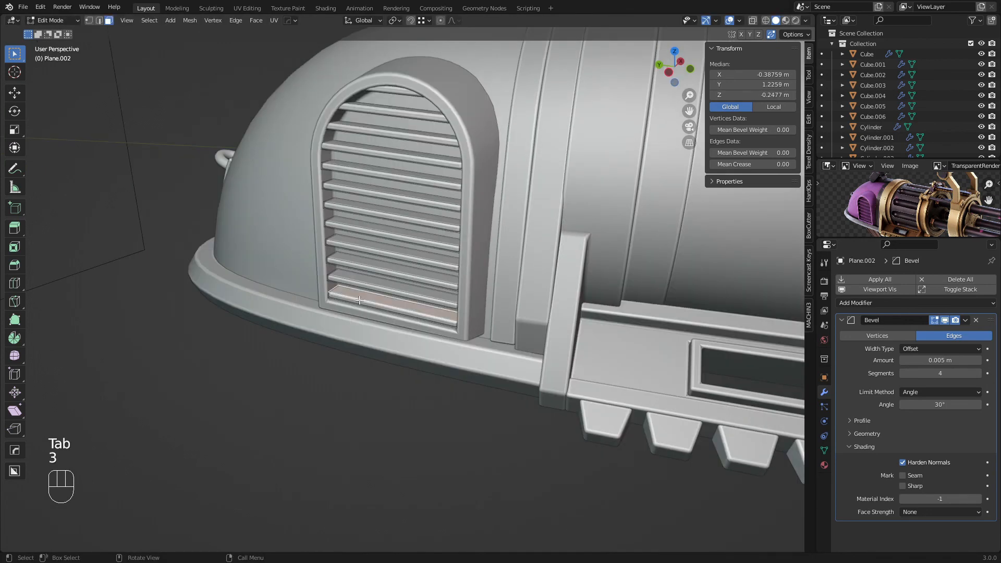
middle_drag(359, 301, 347, 263)
shift+click(347, 263)
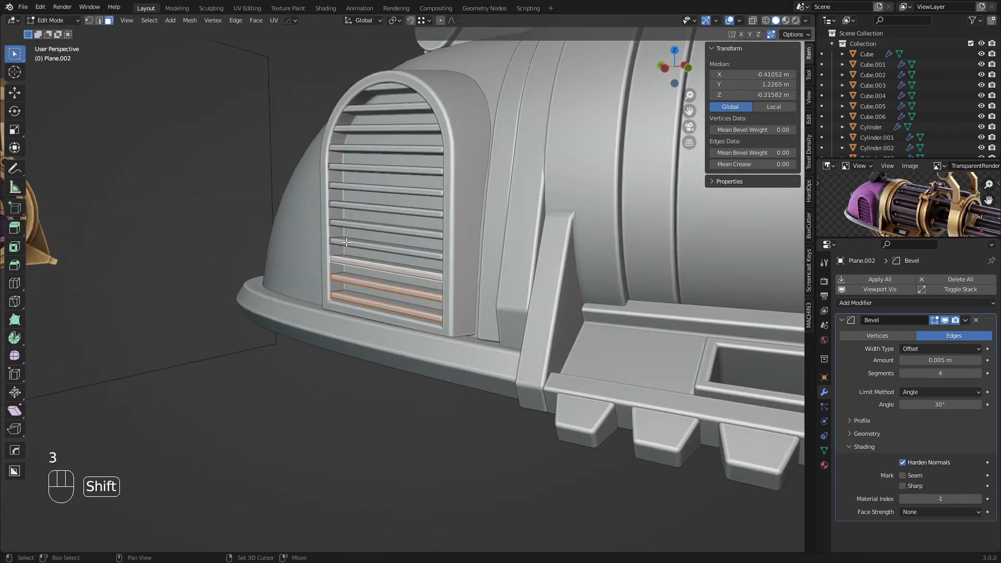
shift+click(347, 229)
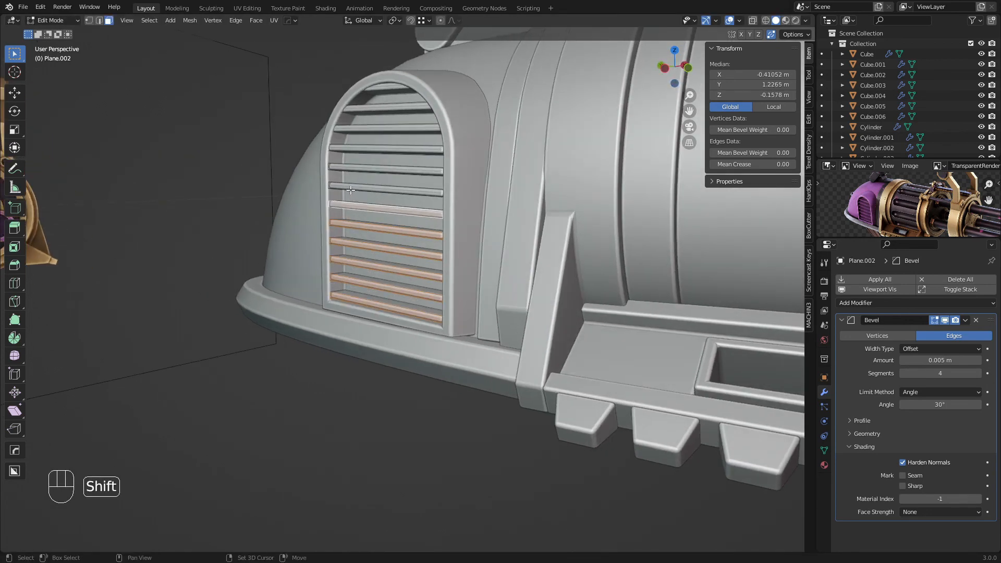
shift+click(352, 189)
shift+click(347, 168)
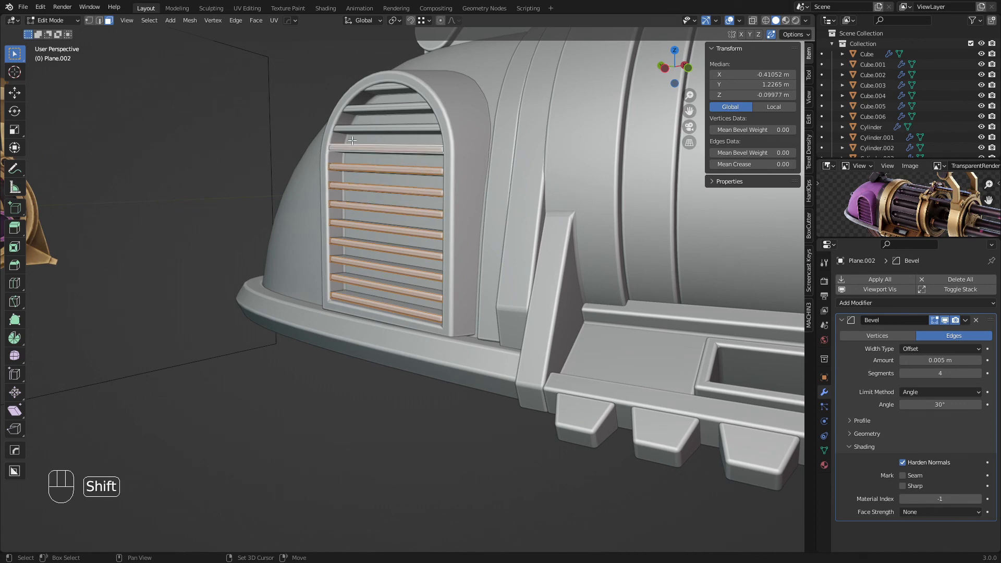
key(g)
click(396, 108)
Step: Select the entire slat mesh, shift it slightly along Z within the vent frame, and return to Object Mode
key(a)
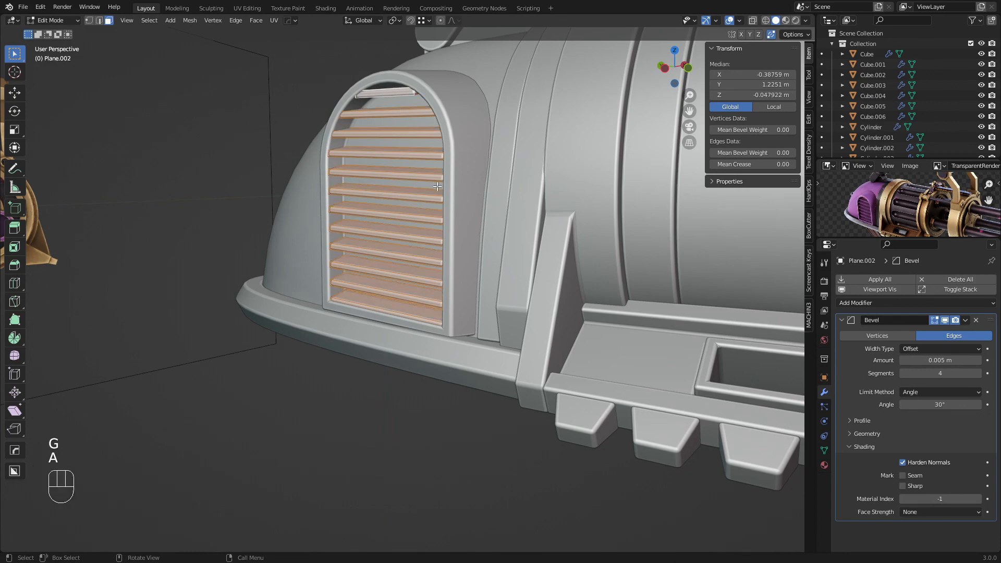
key(g)
key(z)
click(416, 196)
key(Tab)
Step: Examine the whole minigun model from a distance with the finished side vent in place
key(a)
scroll(397, 218, down, 5)
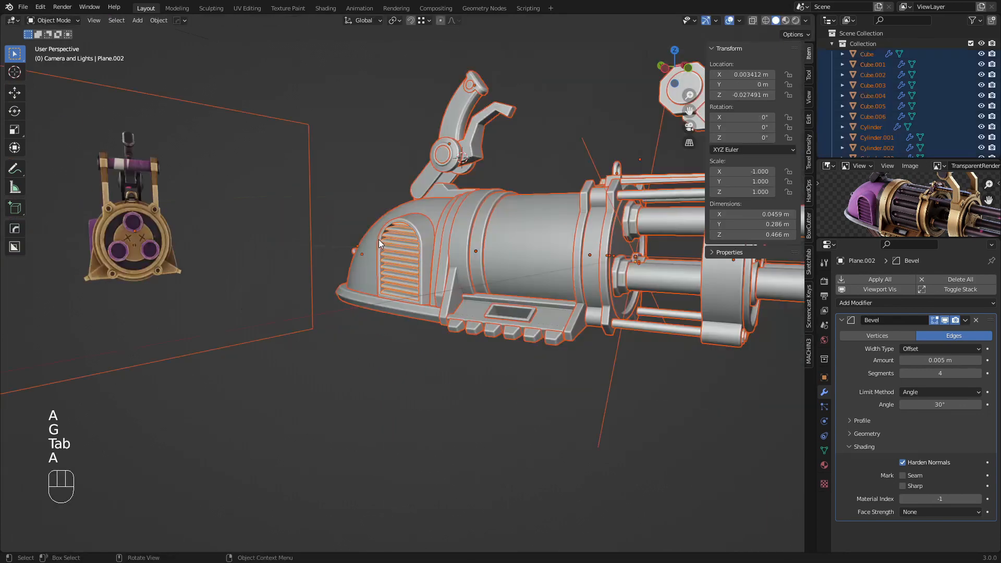
key(a)
middle_drag(379, 239, 323, 262)
scroll(417, 321, down, 3)
key(a)
key(a)
key(a)
key(a)
scroll(376, 313, up, 3)
key(a)
key(a)
Step: Select the large cylindrical main body and compare the area around it with the handle section of the reference image
click(366, 274)
click(421, 239)
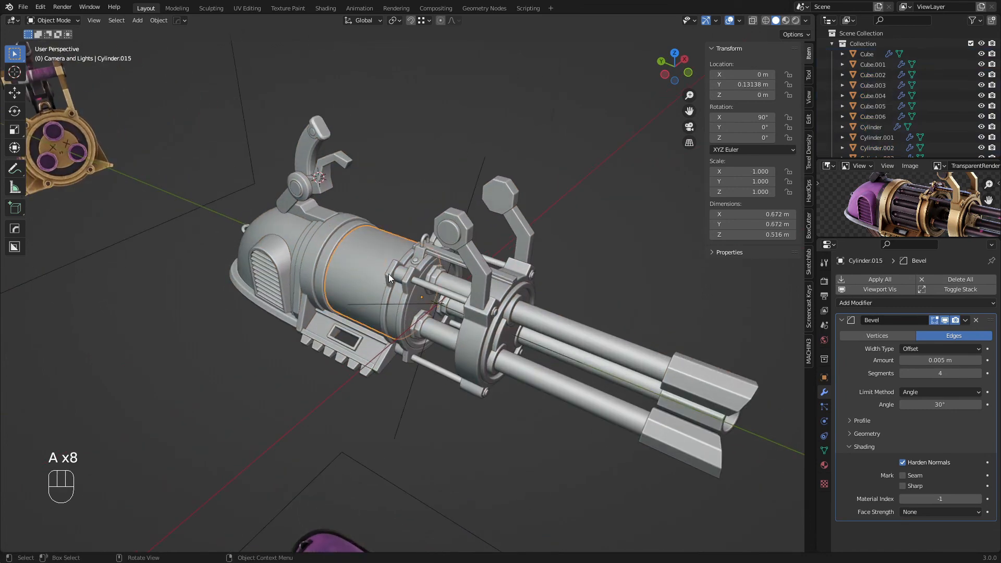
middle_drag(950, 181, 934, 205)
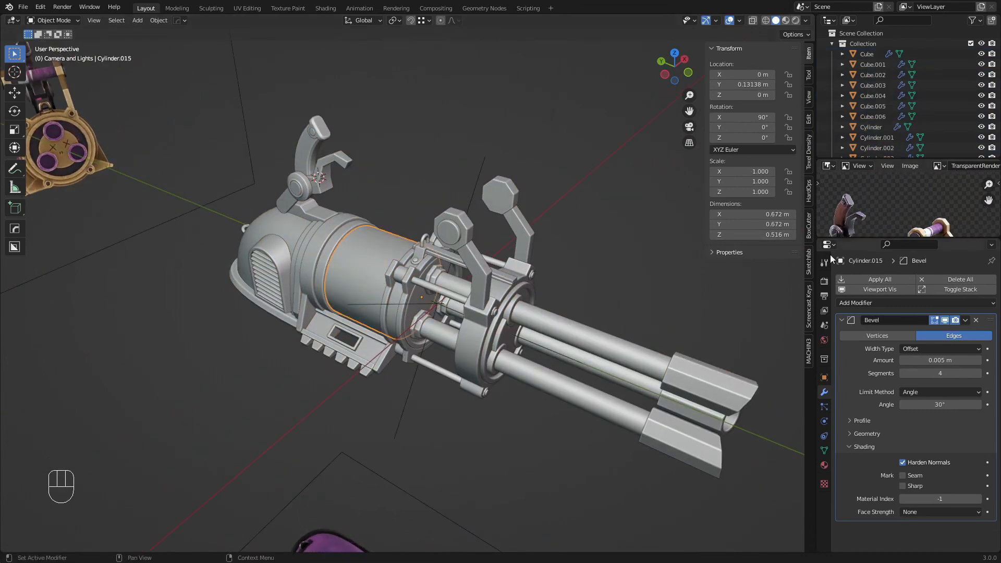
scroll(352, 243, up, 3)
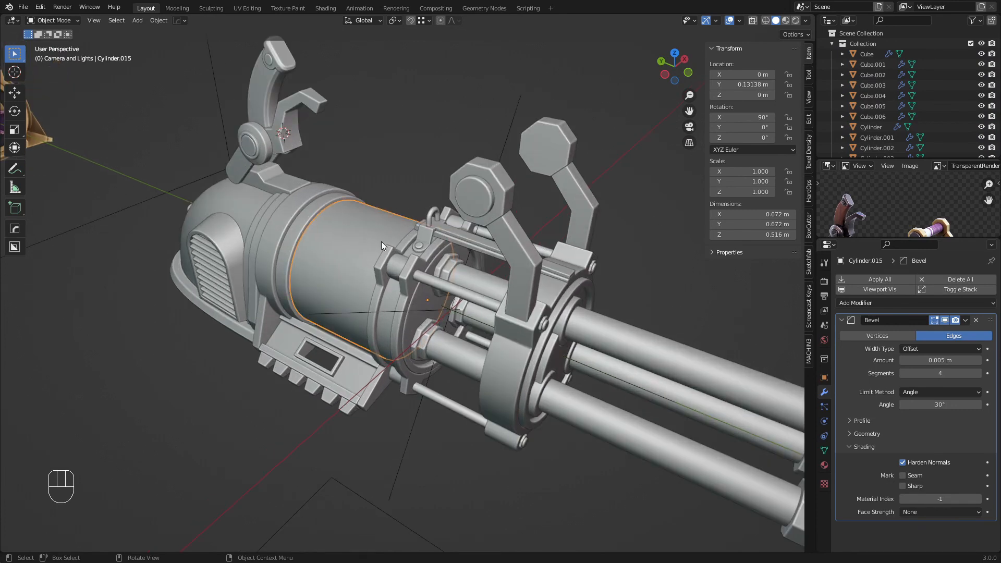